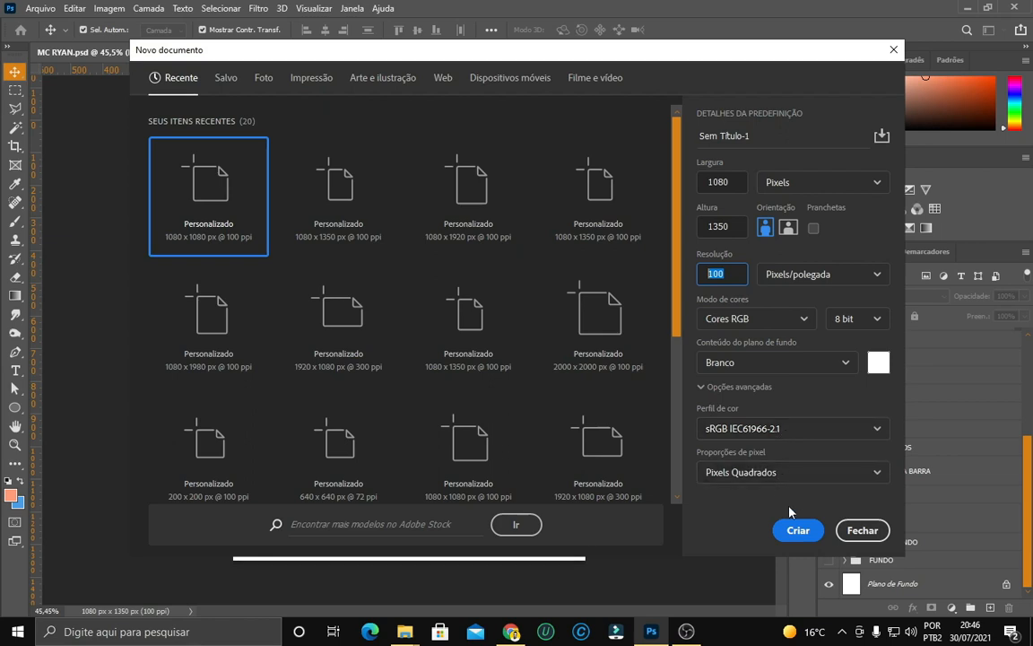
Dismiss the new document dialog without creating a file, and show and expand the FUNDO layer group.
{"action": "left_click", "coordinate": [861, 530]}
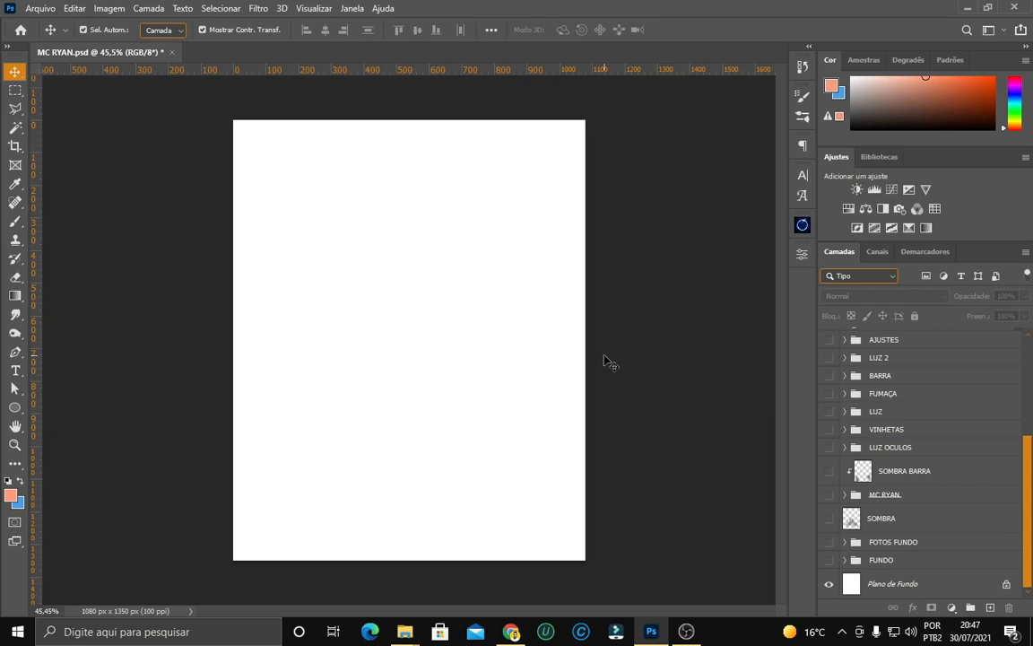
{"action": "left_click", "coordinate": [829, 561]}
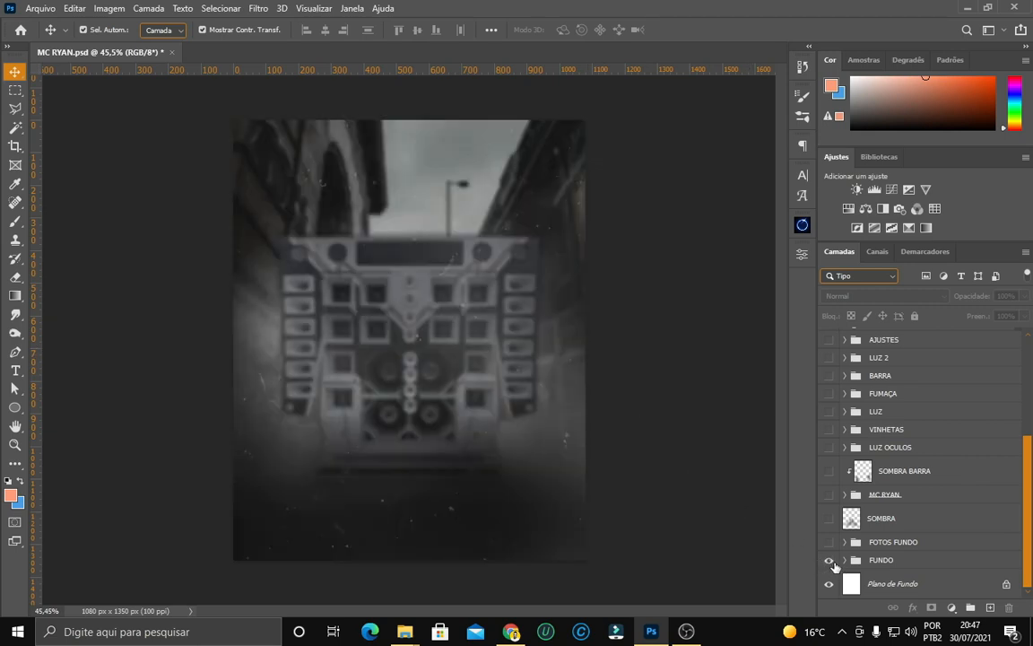
{"action": "left_click", "coordinate": [841, 560]}
{"action": "left_click", "coordinate": [845, 560]}
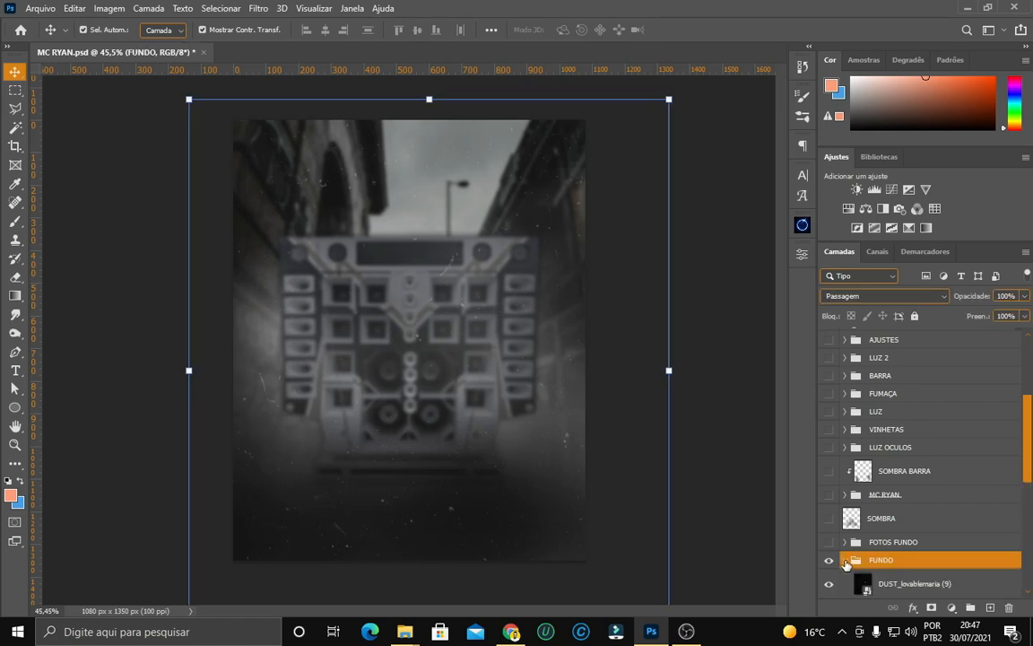
Hide all the layers inside the FUNDO group, including PAREDÃO, fumaça and 03.
{"action": "scroll", "coordinate": [838, 430], "scroll_direction": "down", "scroll_amount": 5}
{"action": "left_click_drag", "start_coordinate": [831, 358], "coordinate": [834, 562]}
{"action": "scroll", "coordinate": [861, 556], "scroll_direction": "down", "scroll_amount": 3}
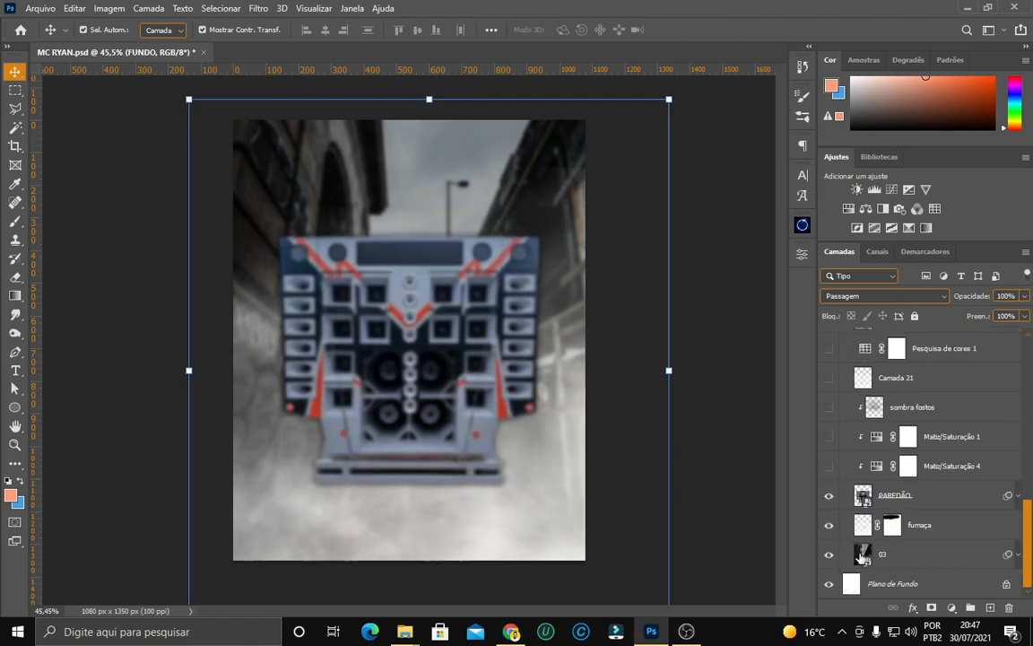
{"action": "left_click", "coordinate": [828, 495]}
{"action": "left_click", "coordinate": [829, 525]}
{"action": "left_click", "coordinate": [829, 554]}
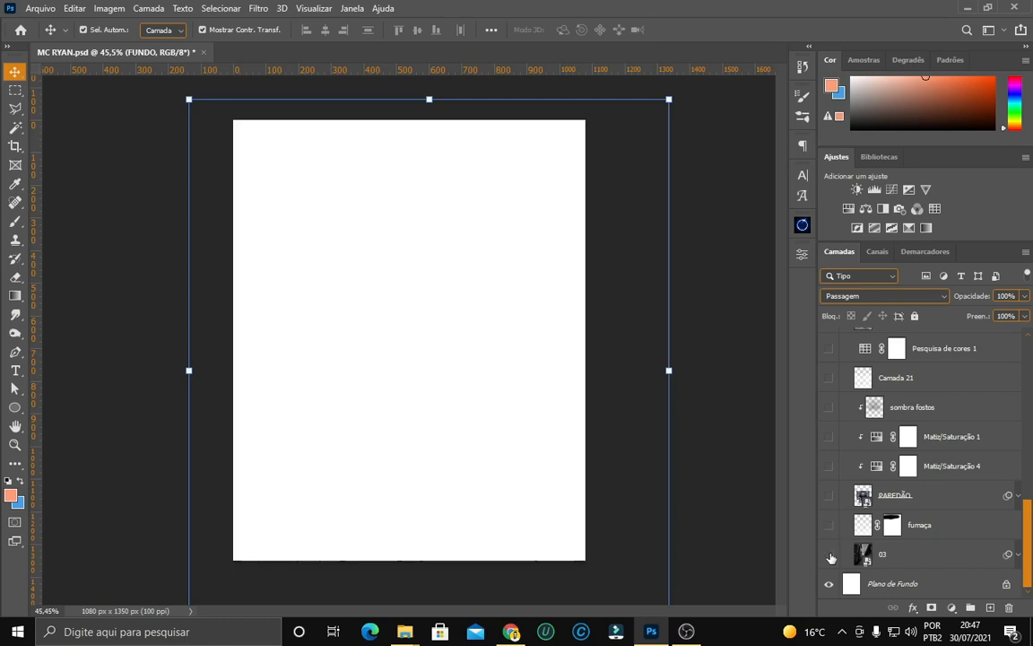
Show layer 03 with the street photo and expand its list of smart filters.
{"action": "left_click", "coordinate": [829, 554]}
{"action": "left_click", "coordinate": [1017, 556]}
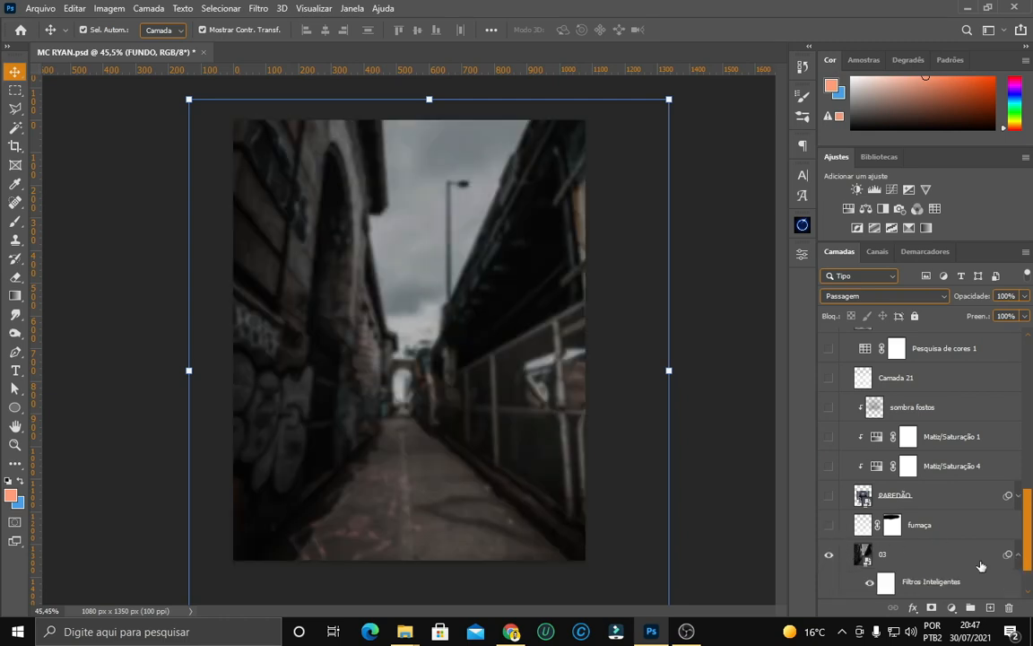
{"action": "scroll", "coordinate": [982, 556], "scroll_direction": "down", "scroll_amount": 1}
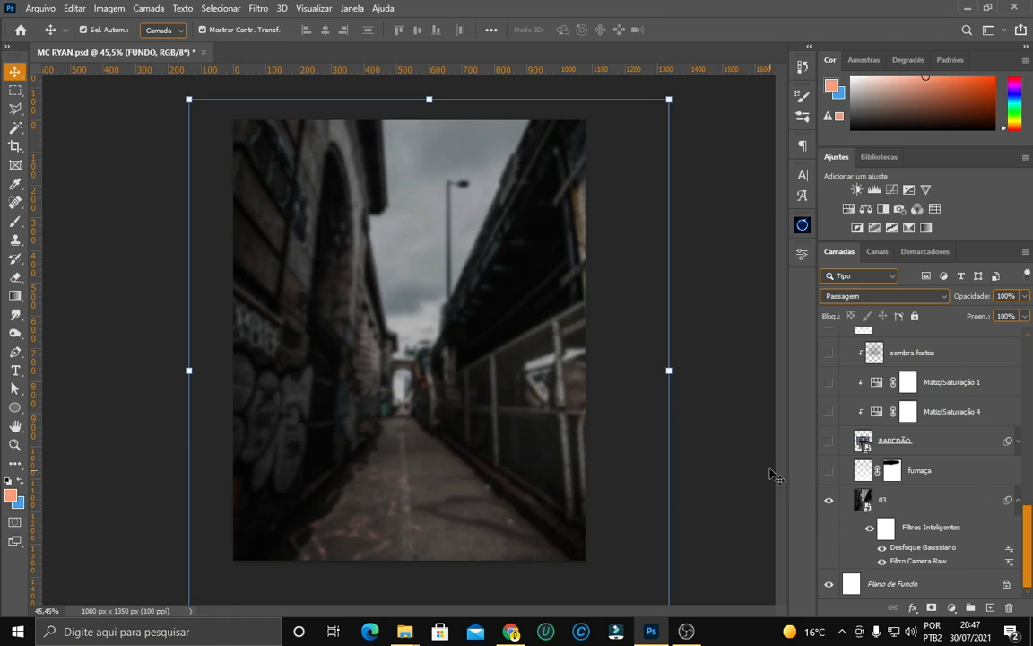
{"action": "left_click", "coordinate": [1017, 499]}
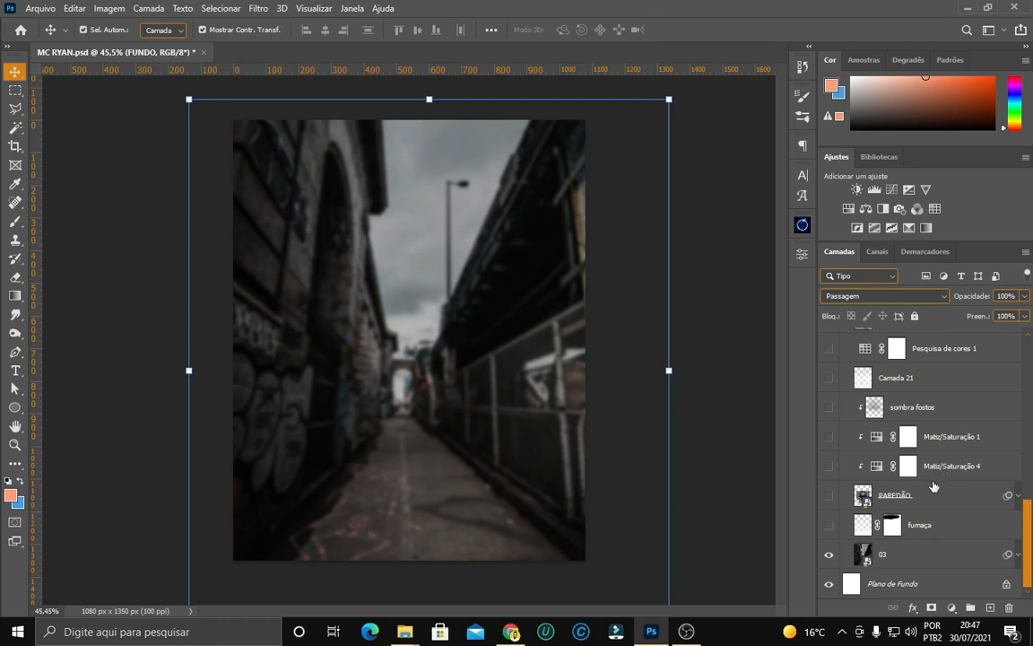
{"action": "left_click", "coordinate": [1017, 556]}
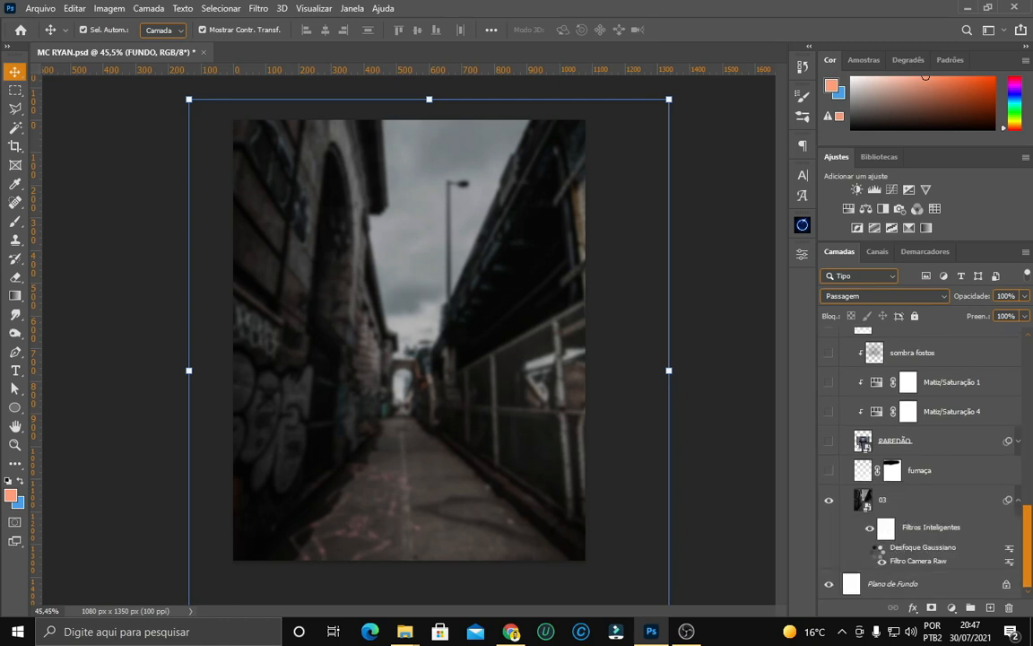
Turn layer 03's Gaussian Blur and Camera Raw smart filters off and back on to compare the photo.
{"action": "left_click", "coordinate": [880, 552]}
{"action": "left_click", "coordinate": [882, 561]}
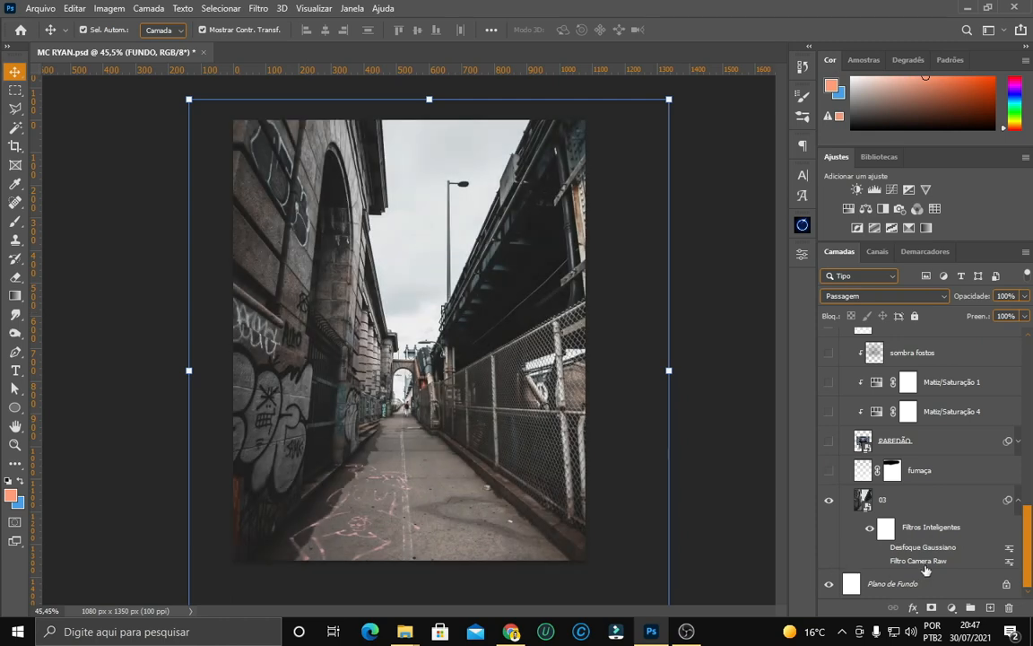
{"action": "left_click", "coordinate": [879, 558]}
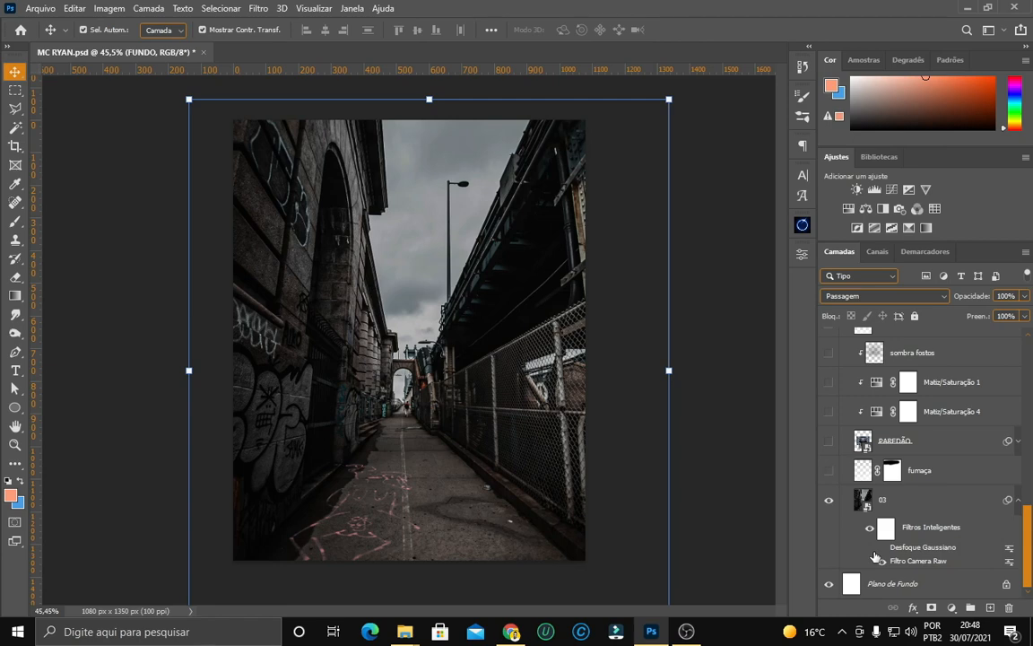
{"action": "left_click", "coordinate": [882, 547]}
Examine the Gaussian Blur radius on layer 03, cancel the dialog, and collapse the layer's filter list.
{"action": "double_click", "coordinate": [908, 549]}
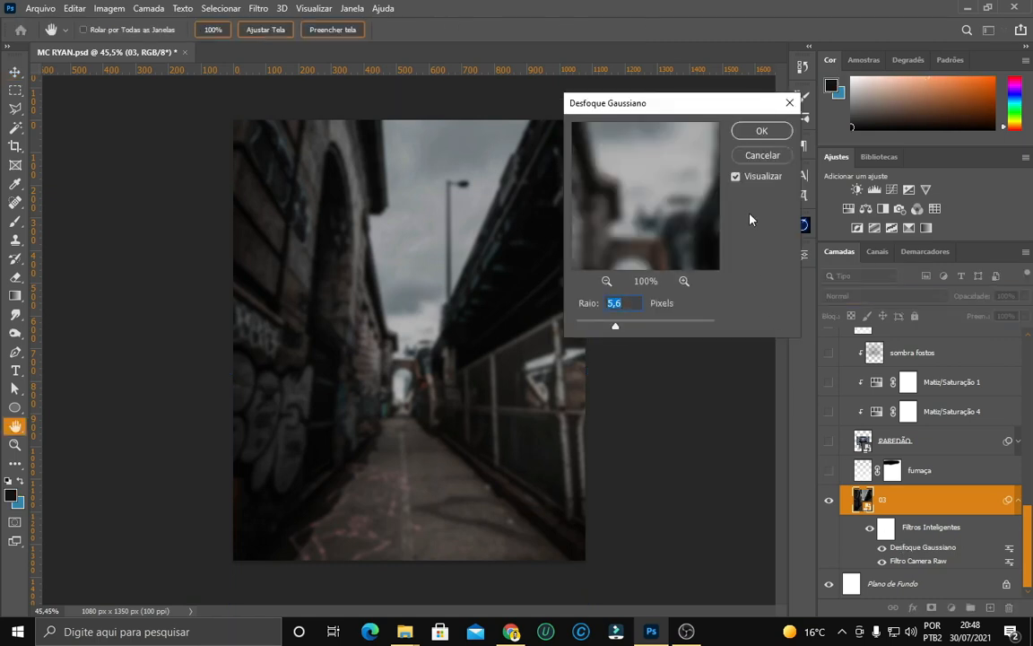
{"action": "left_click", "coordinate": [764, 155]}
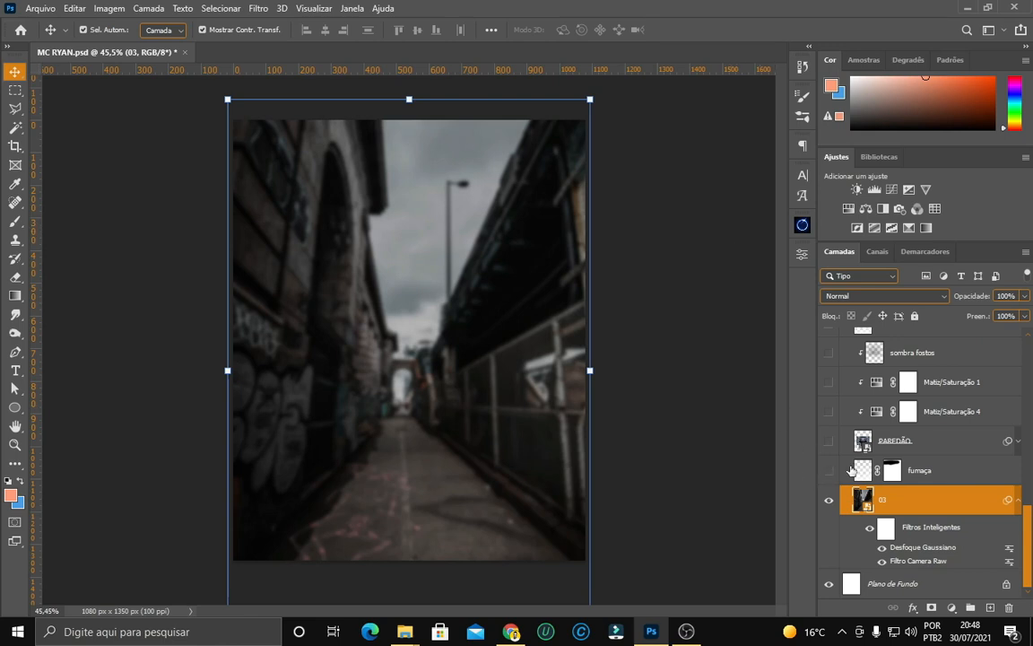
{"action": "left_click", "coordinate": [1017, 500]}
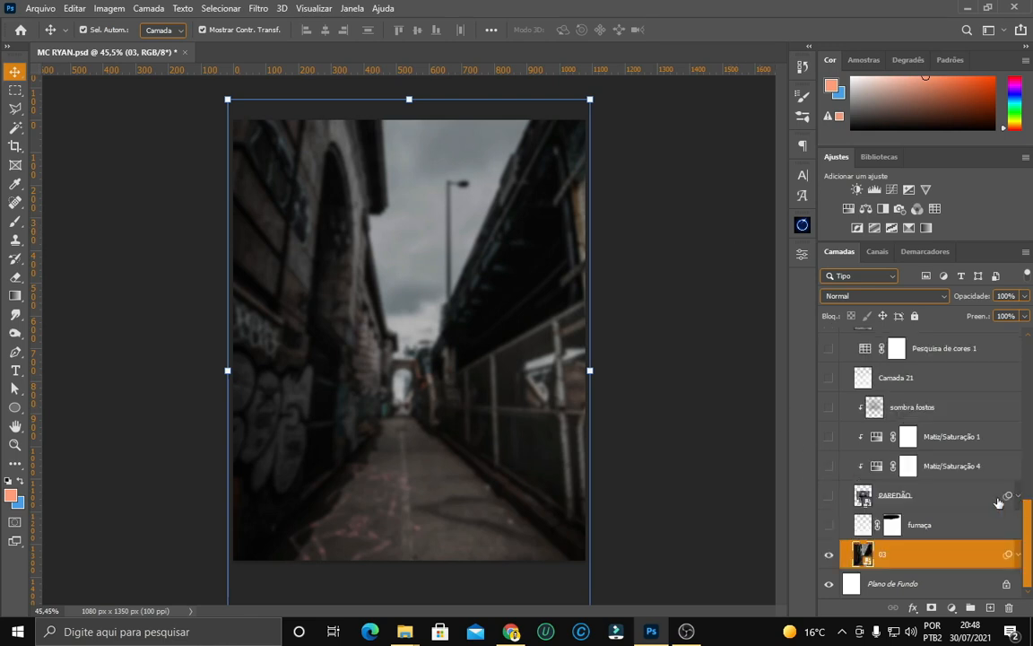
Show and select the fumaça layer, and view the Free Fog Photoshop Brushes 1 set for the Brush tool.
{"action": "left_click", "coordinate": [829, 525]}
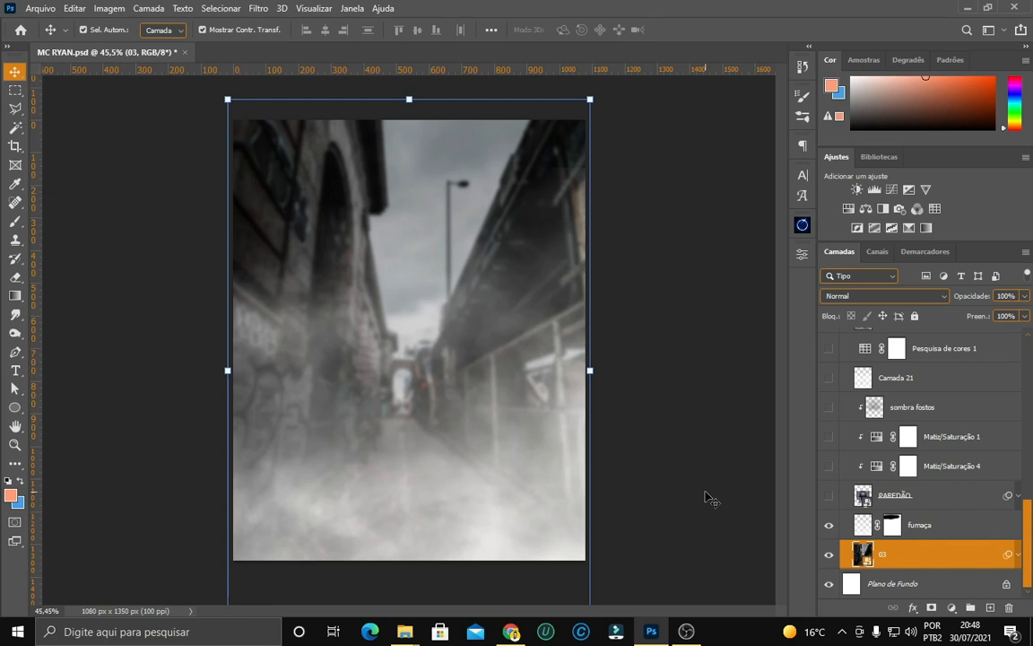
{"action": "left_click", "coordinate": [852, 525]}
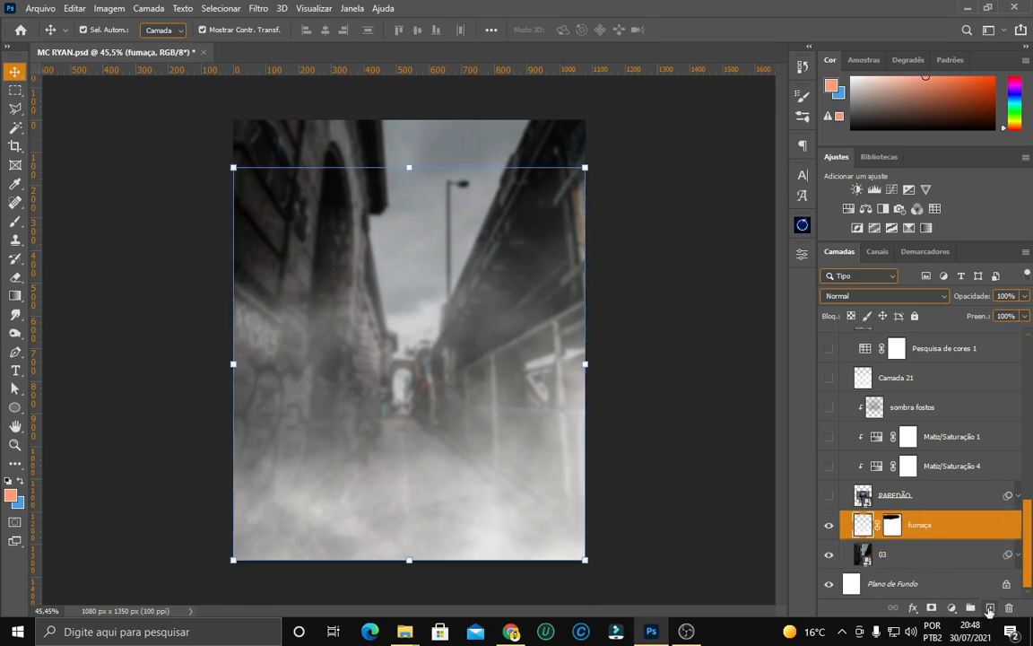
{"action": "left_click", "coordinate": [15, 221]}
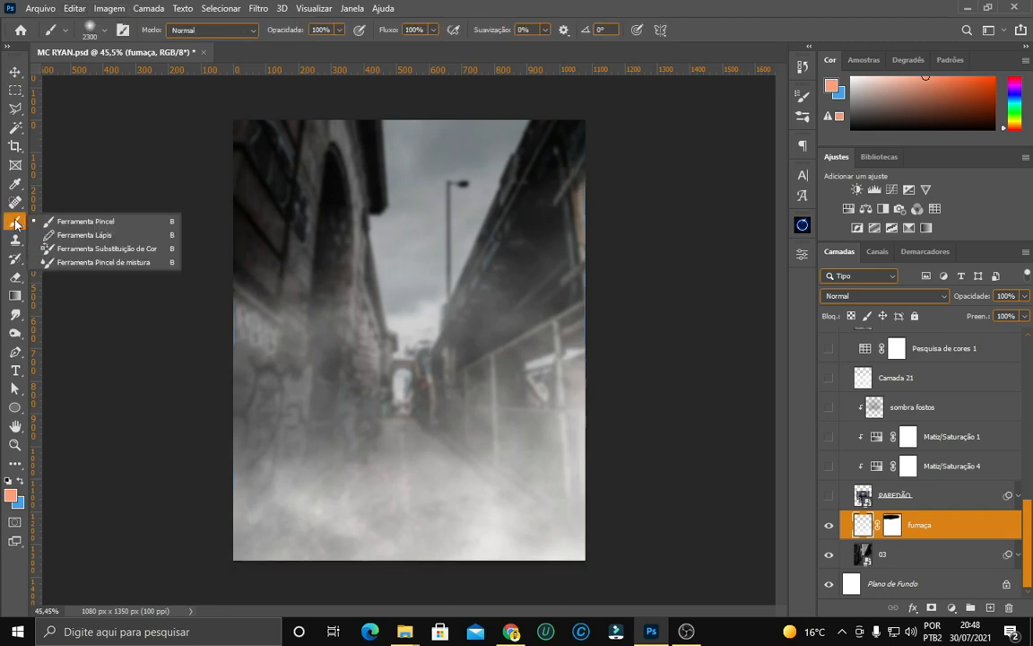
{"action": "left_click", "coordinate": [99, 29]}
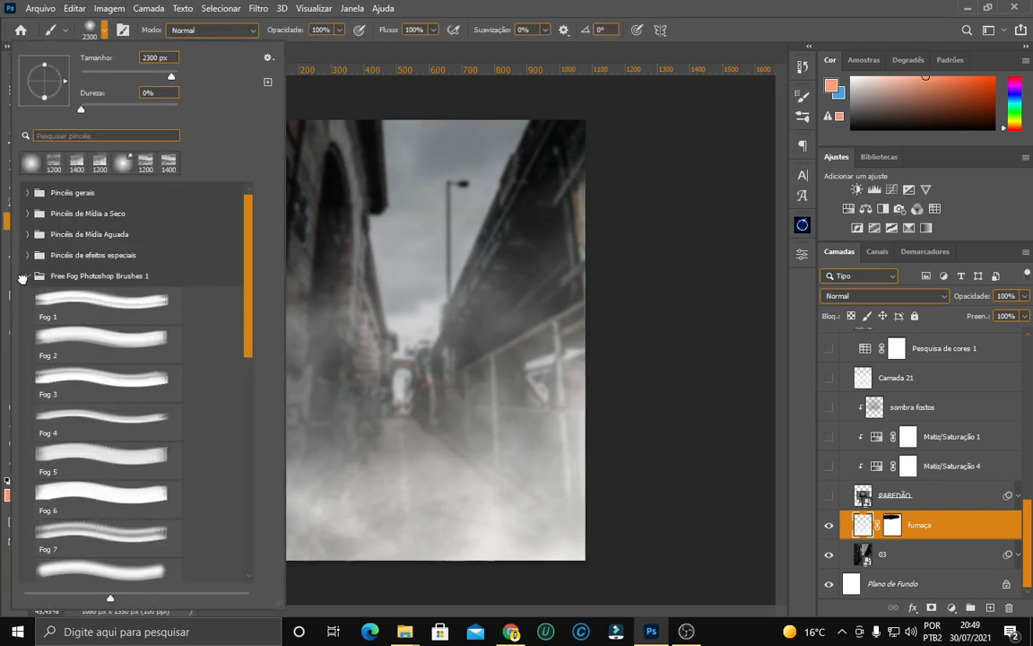
{"action": "left_click", "coordinate": [41, 275]}
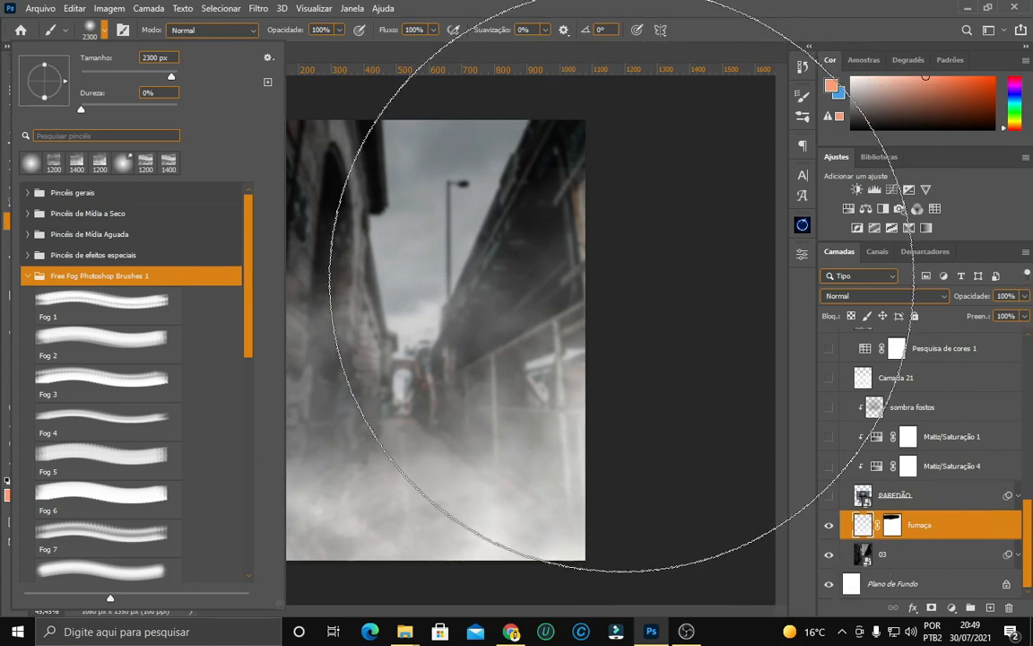
{"action": "key", "text": "Escape"}
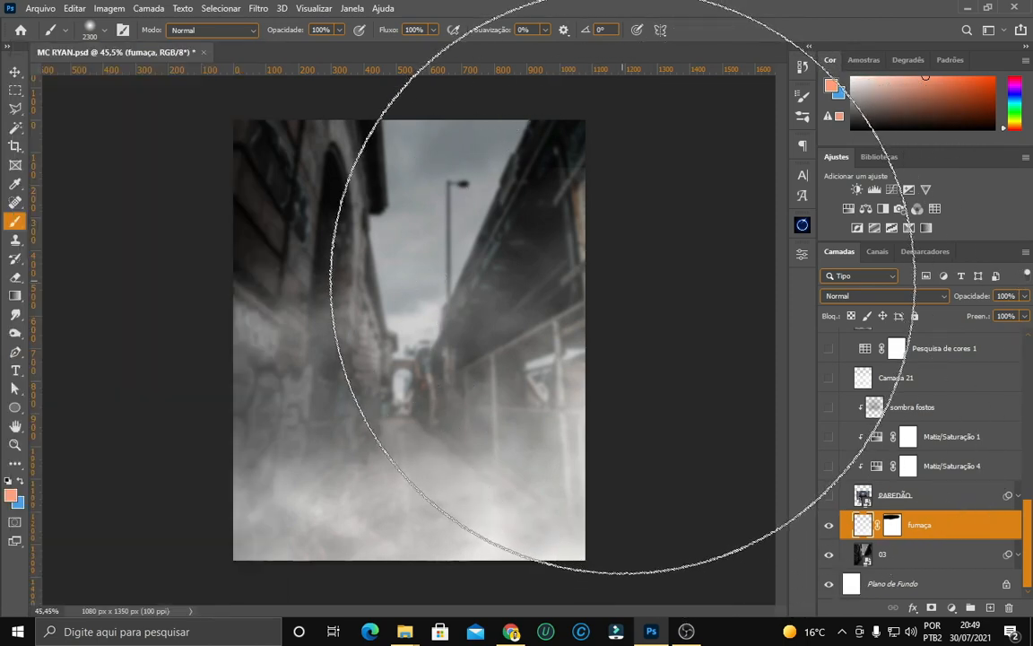
Try disabling the fumaça layer's mask, and undo the change.
{"action": "left_click", "coordinate": [893, 528]}
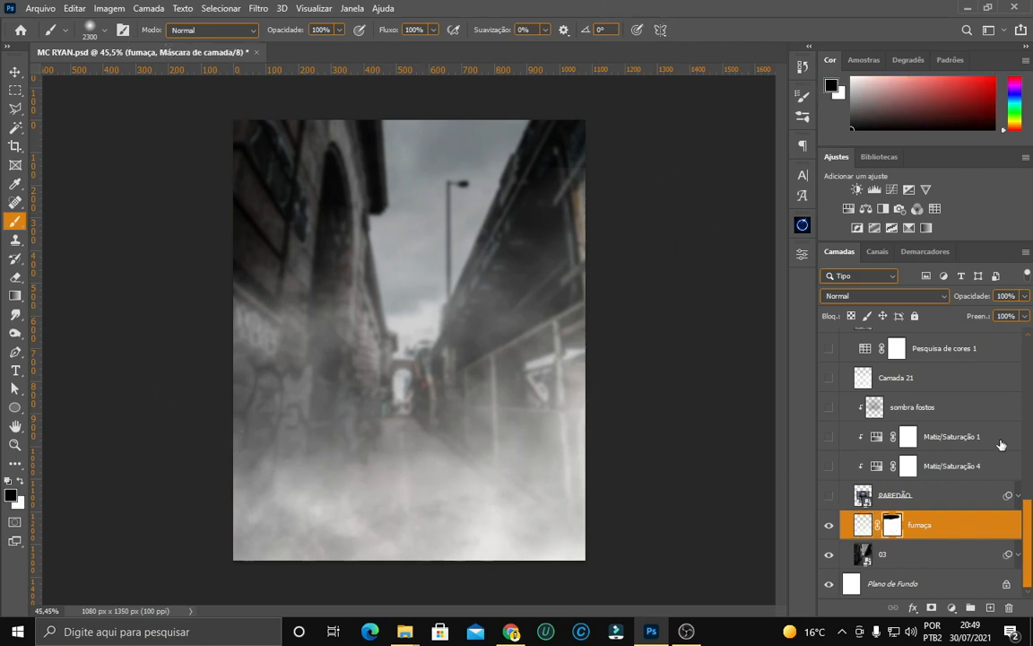
{"action": "right_click", "coordinate": [891, 522]}
{"action": "left_click", "coordinate": [907, 390]}
{"action": "scroll", "coordinate": [496, 292], "scroll_direction": "up", "scroll_amount": 5}
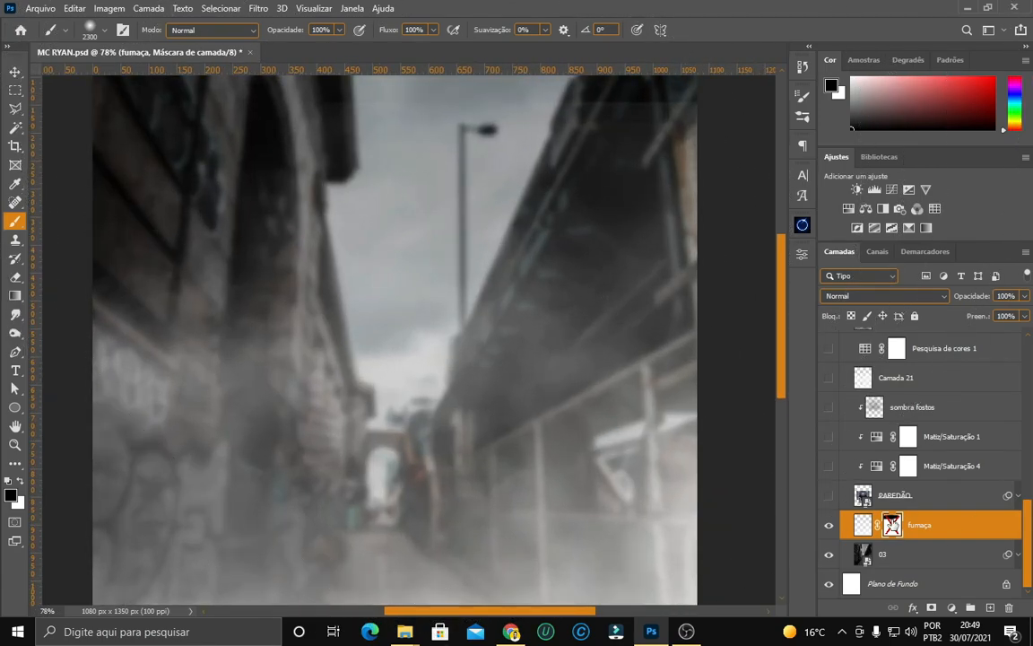
{"action": "key", "text": "ctrl+z"}
{"action": "scroll", "coordinate": [545, 242], "scroll_direction": "down", "scroll_amount": 1}
{"action": "scroll", "coordinate": [547, 241], "scroll_direction": "down", "scroll_amount": 3}
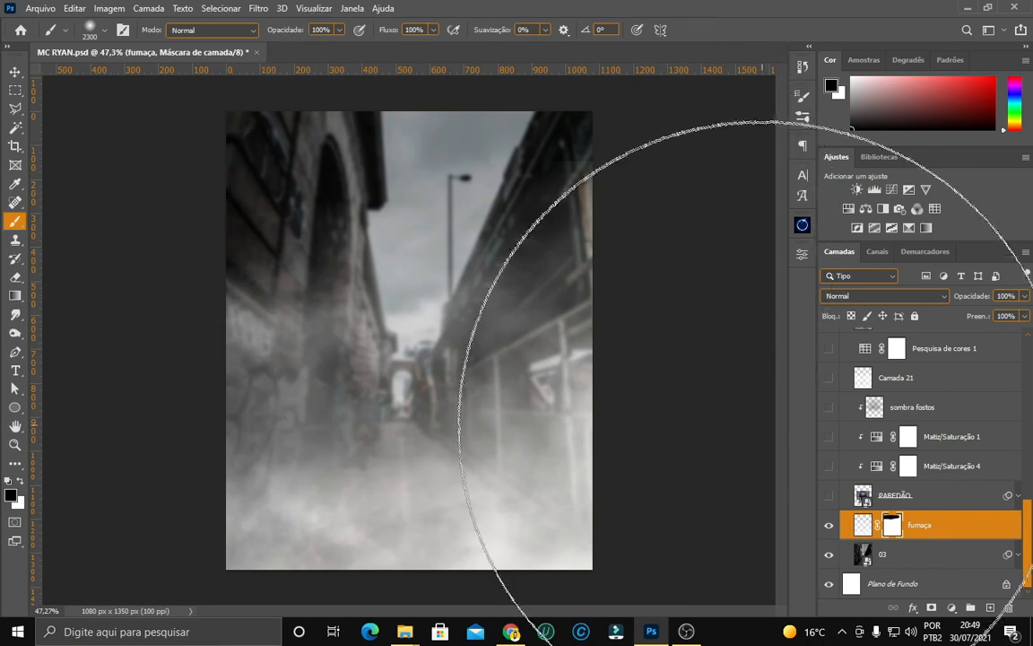
Switch to the Move tool, show the PAREDÃO layer, and compare it with the fumaça layer off and on.
{"action": "key", "text": "v"}
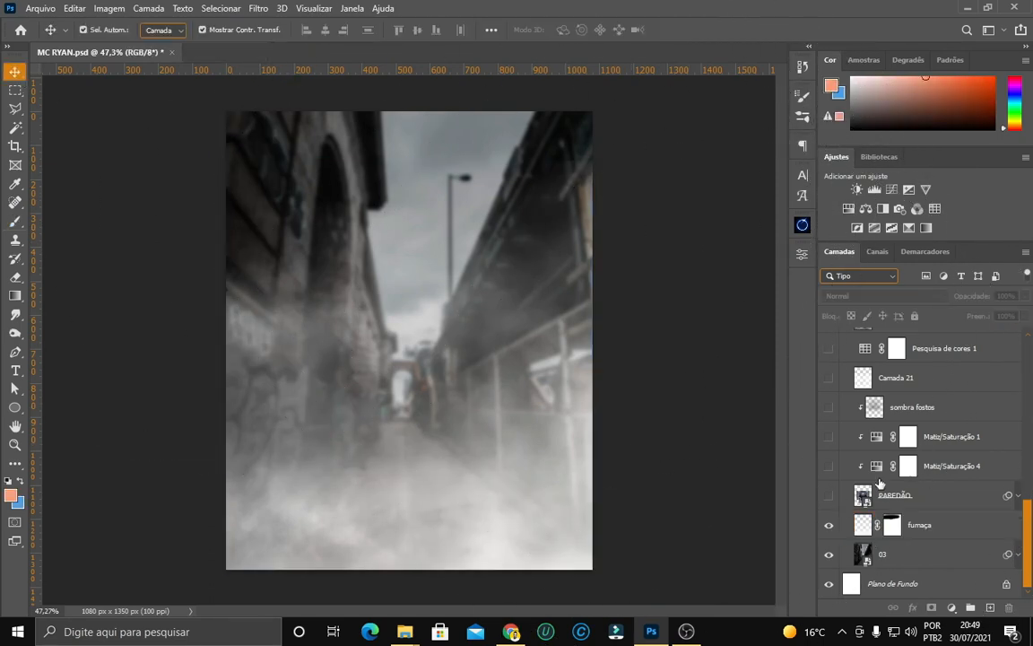
{"action": "left_click", "coordinate": [862, 525]}
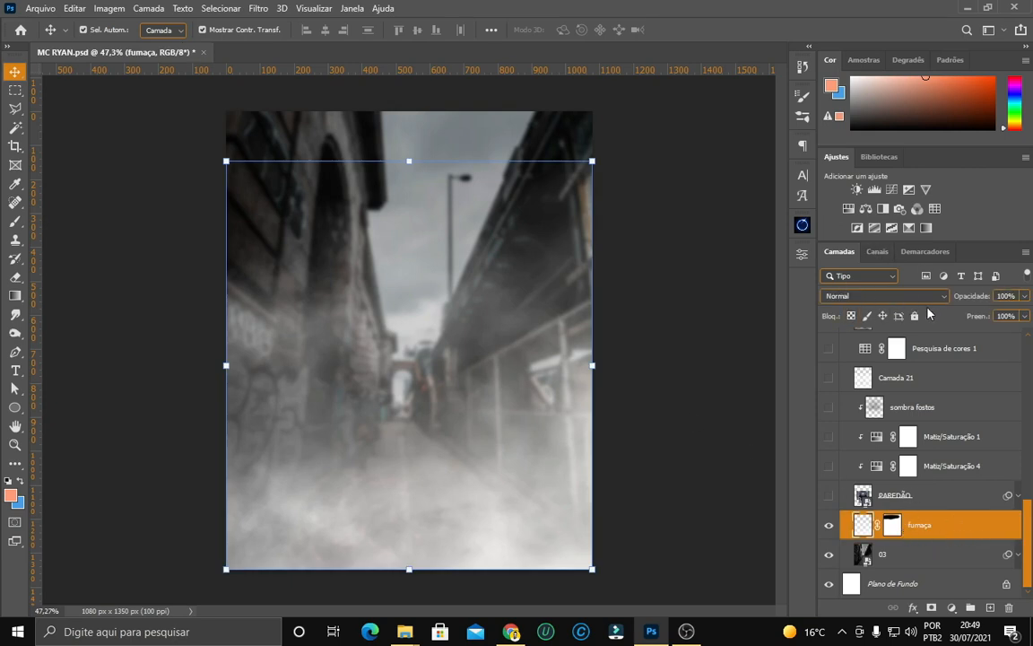
{"action": "left_click", "coordinate": [829, 496]}
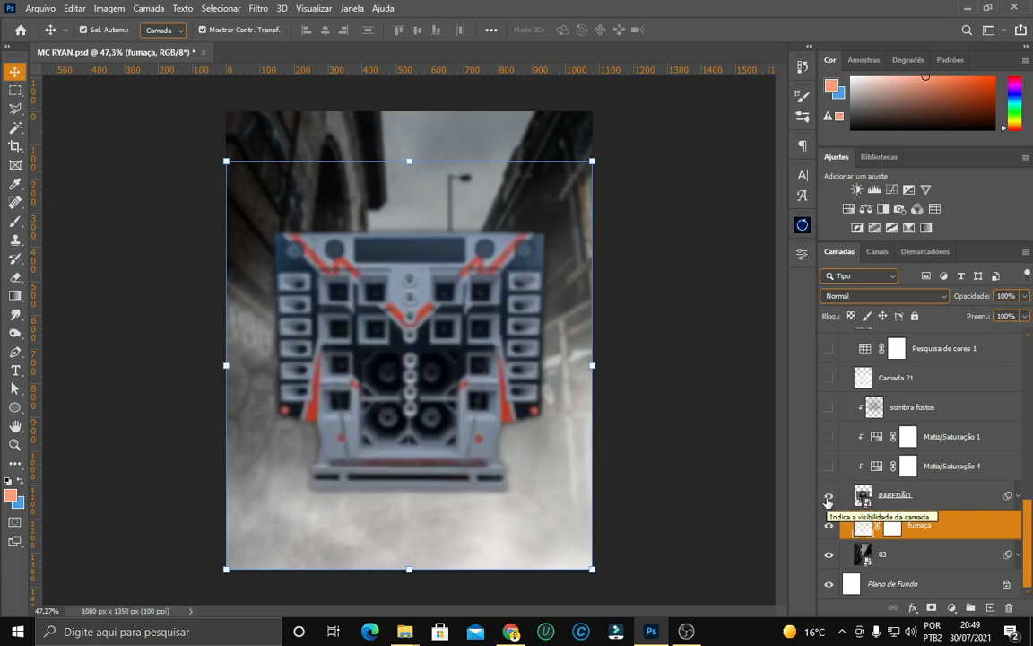
{"action": "left_click", "coordinate": [829, 525]}
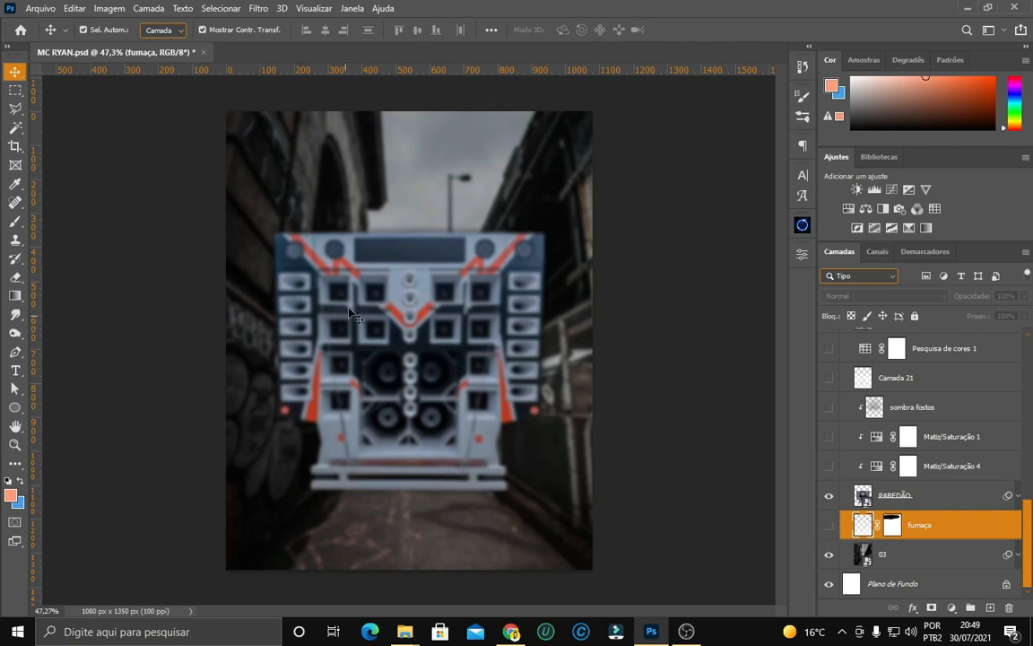
{"action": "left_click", "coordinate": [828, 525]}
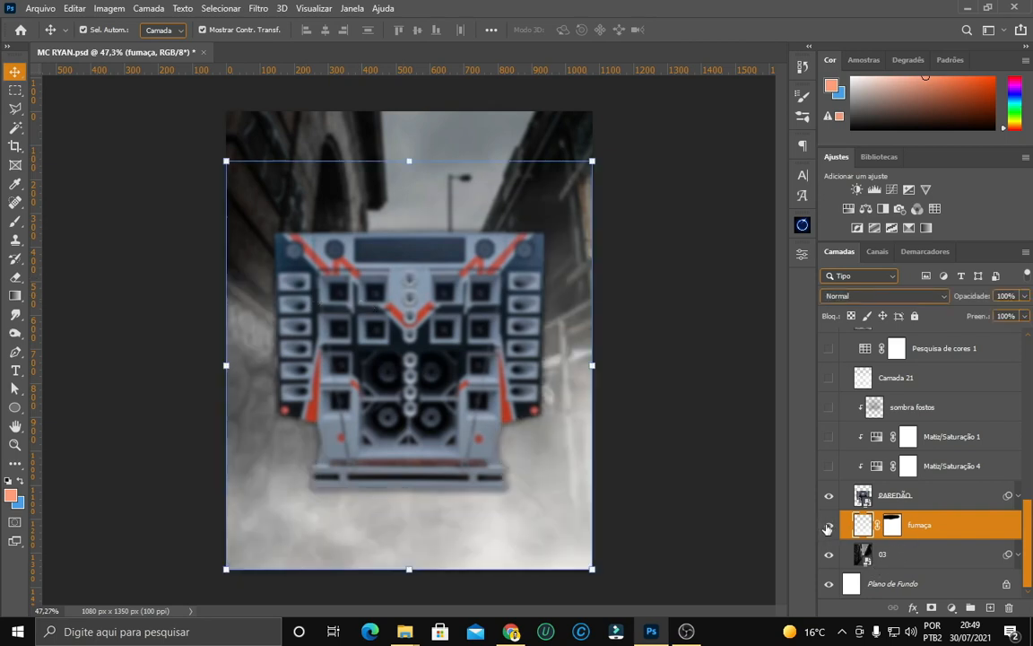
Examine the Gaussian Blur radius among the PAREDÃO layer's smart filters, cancel the dialog, and collapse the filter list.
{"action": "left_click", "coordinate": [892, 495]}
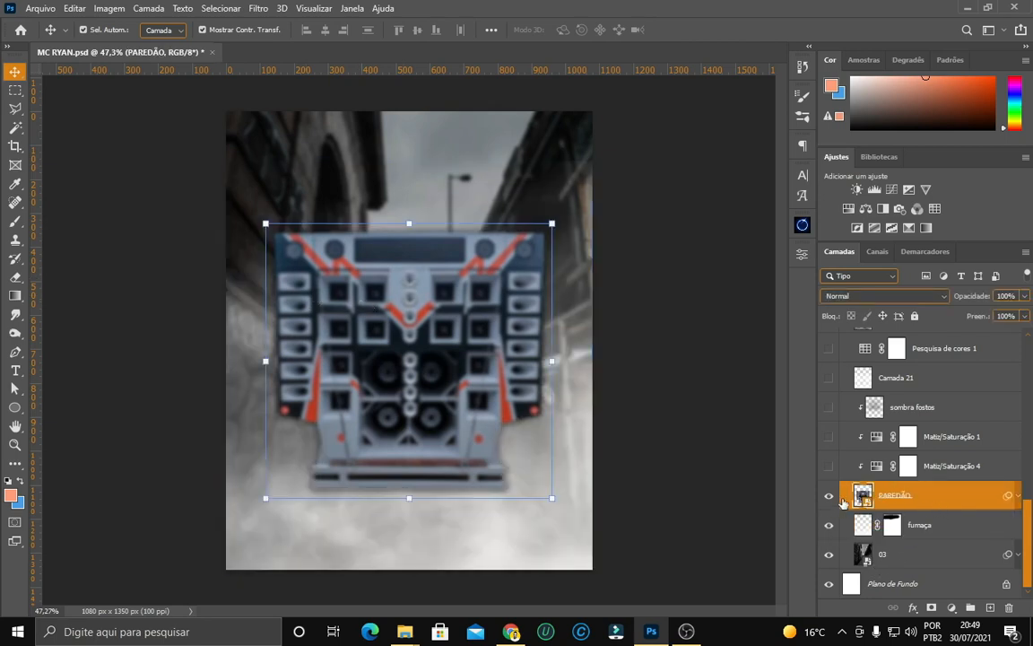
{"action": "left_click", "coordinate": [1013, 495]}
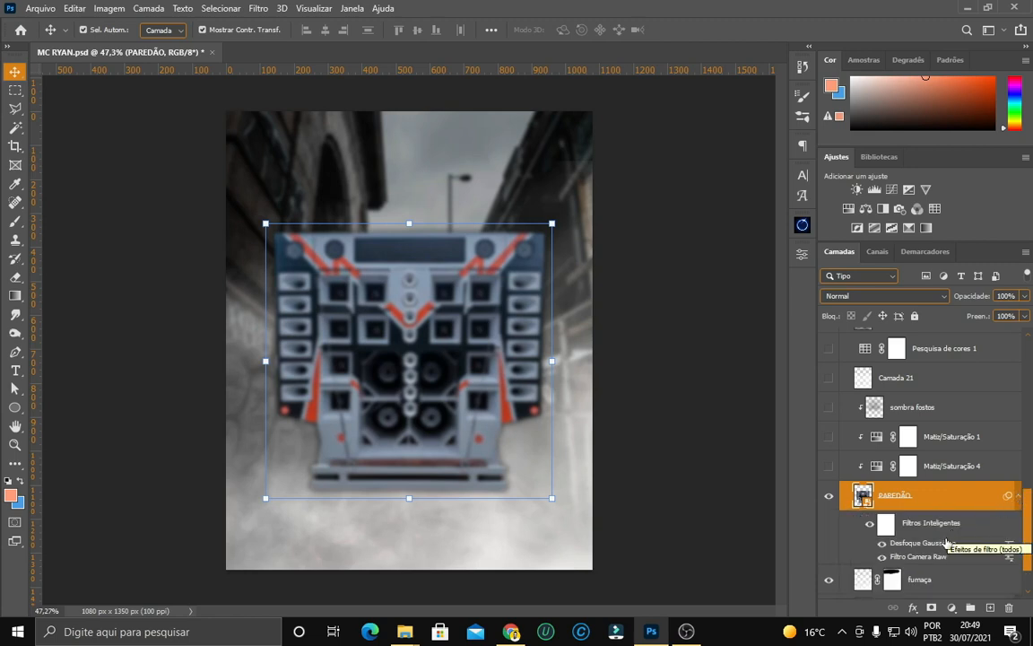
{"action": "double_click", "coordinate": [947, 542]}
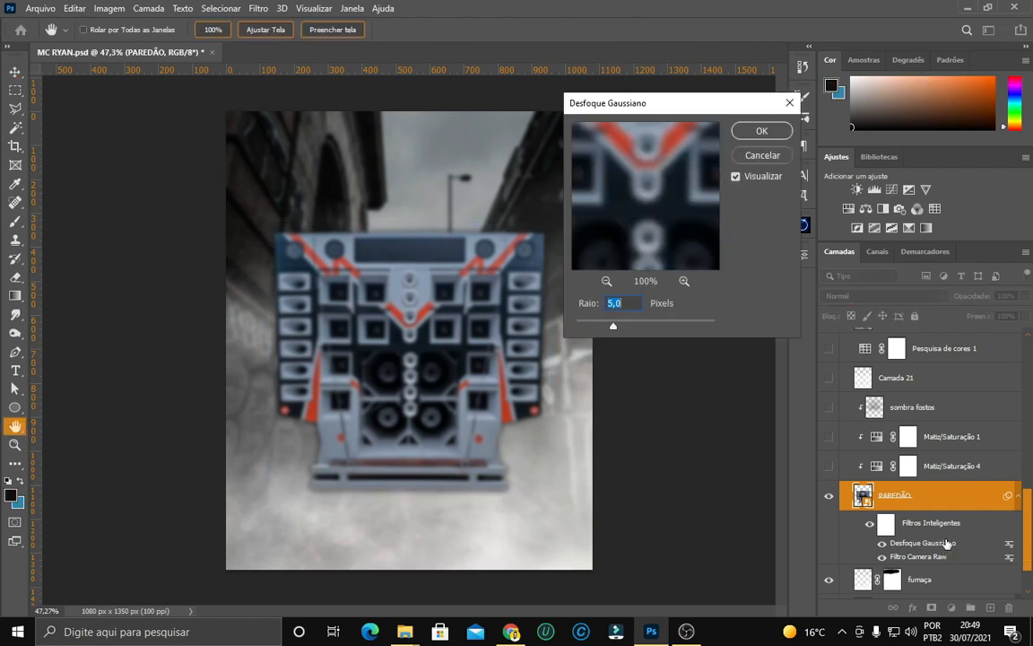
{"action": "left_click", "coordinate": [773, 159]}
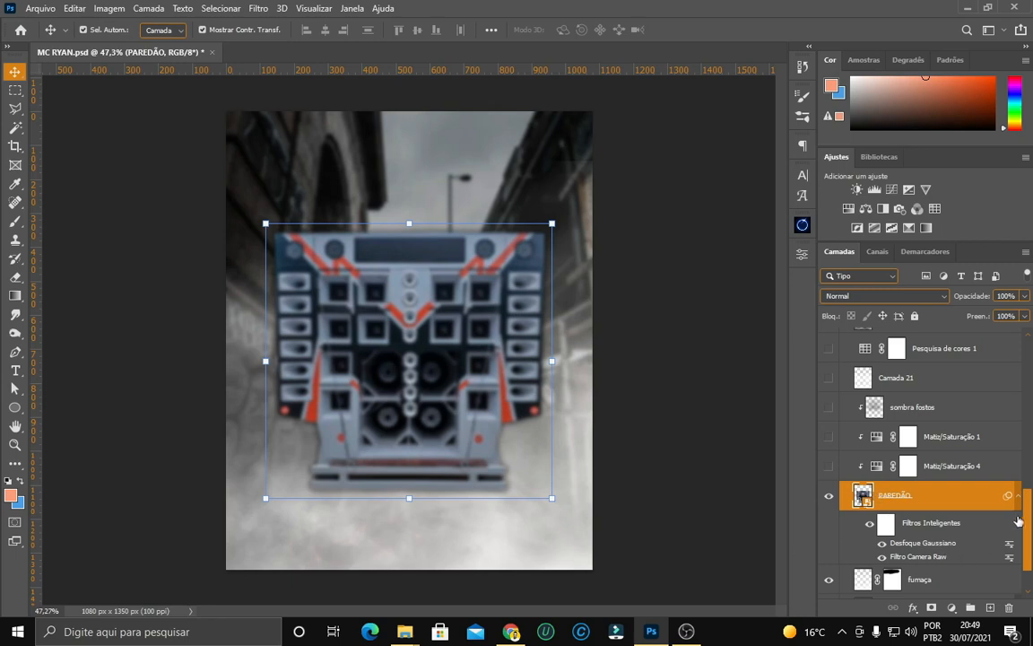
{"action": "left_click", "coordinate": [1018, 495]}
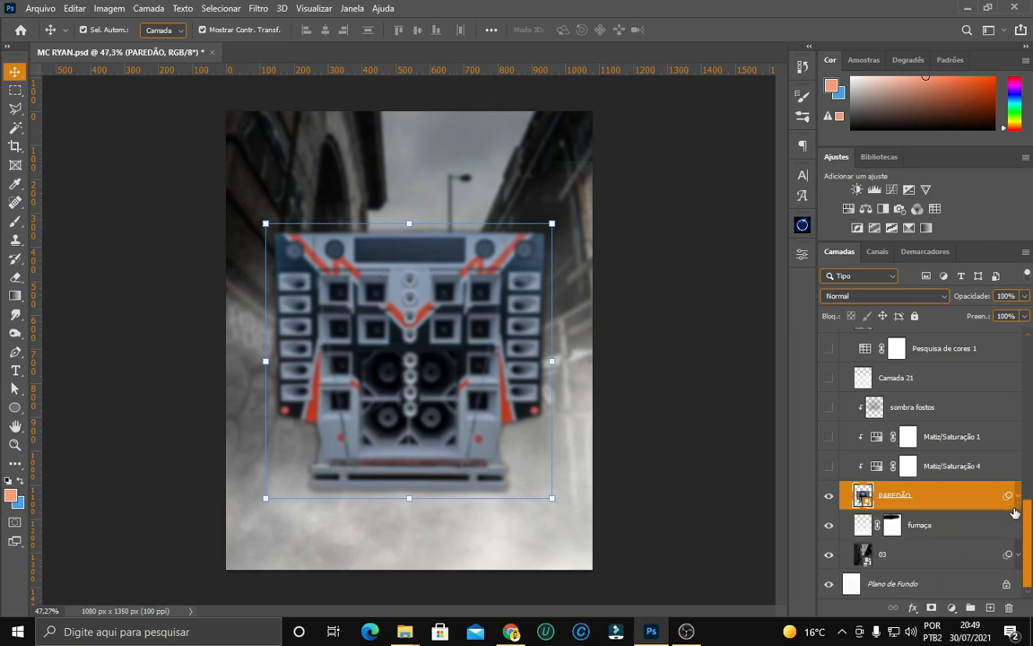
View the available adjustment layer types, close the list, and show the Matiz/Saturação 4 adjustment clipped to PAREDÃO.
{"action": "left_click", "coordinate": [951, 608]}
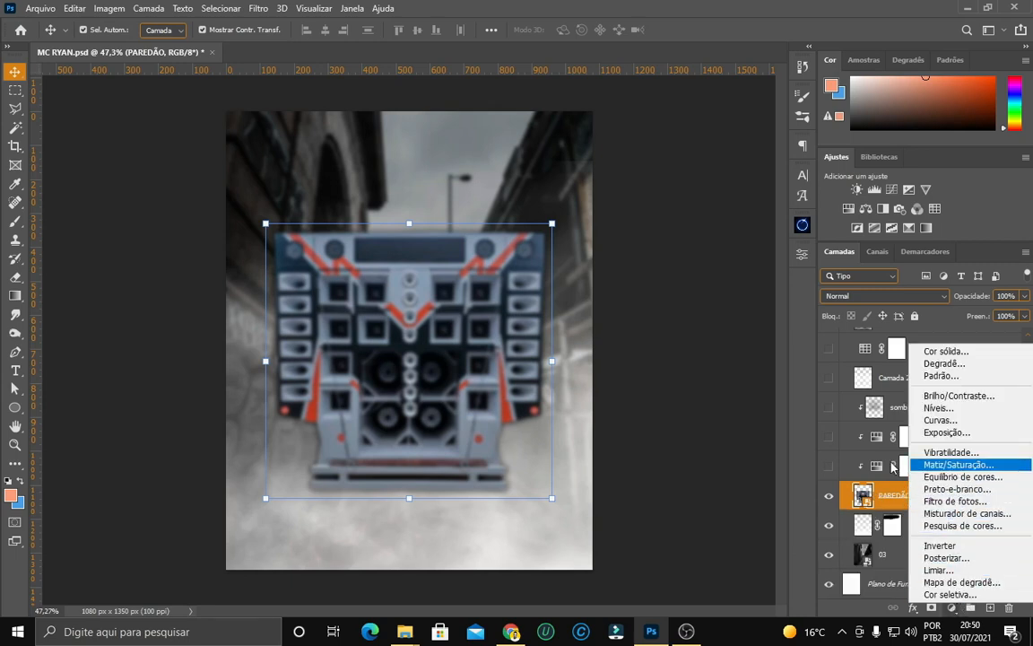
{"action": "left_click", "coordinate": [719, 422]}
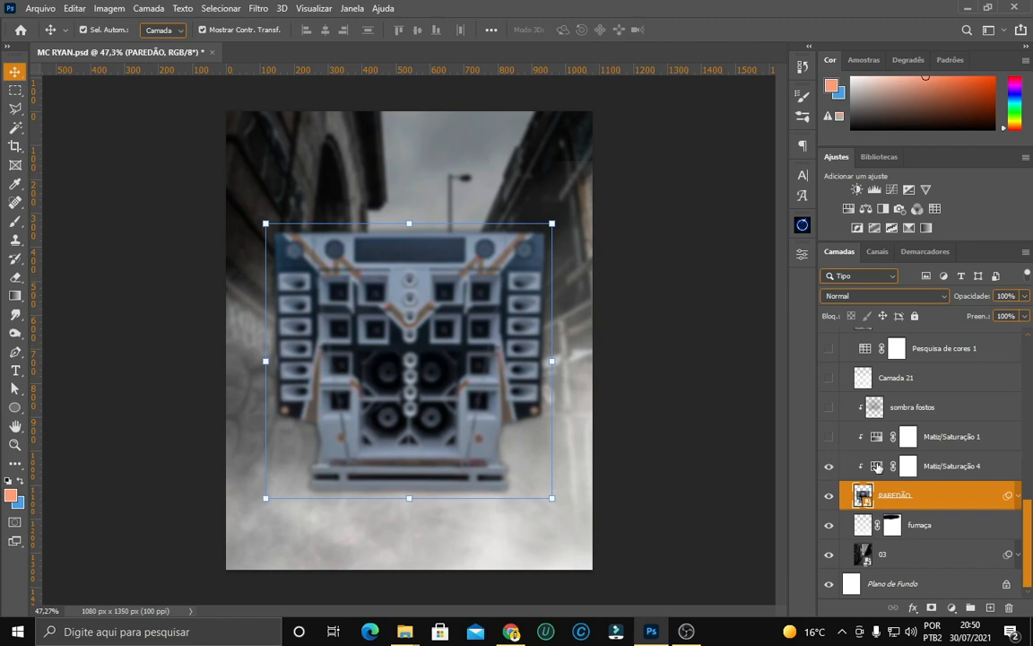
Examine the Matiz/Saturação 4 settings and compare the speaker wall with the adjustment turned off and on.
{"action": "double_click", "coordinate": [877, 466]}
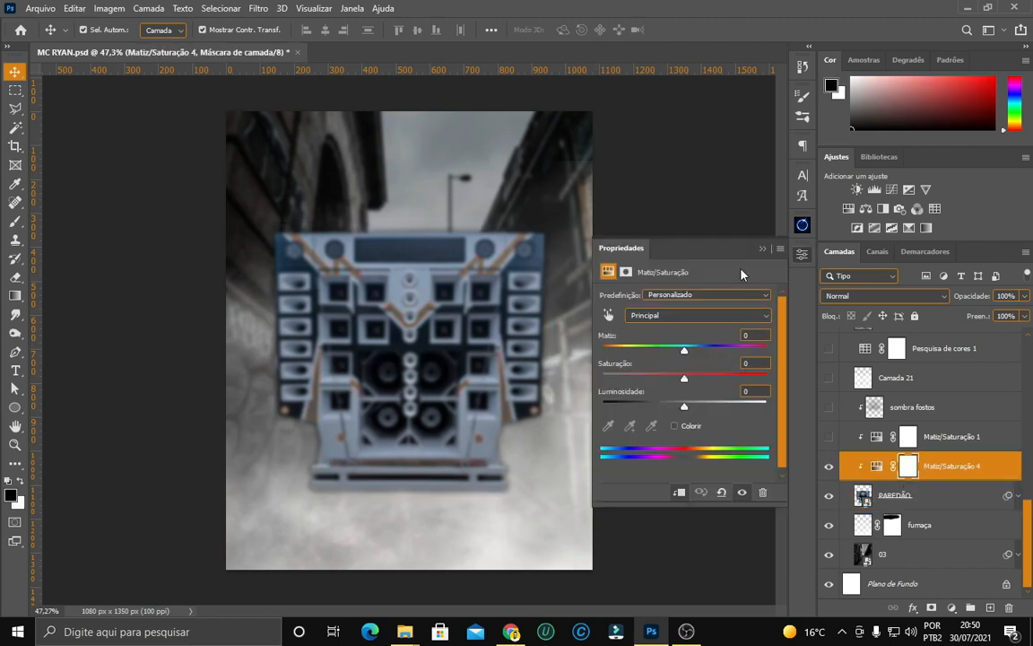
{"action": "left_click", "coordinate": [762, 249]}
{"action": "left_click", "coordinate": [828, 468]}
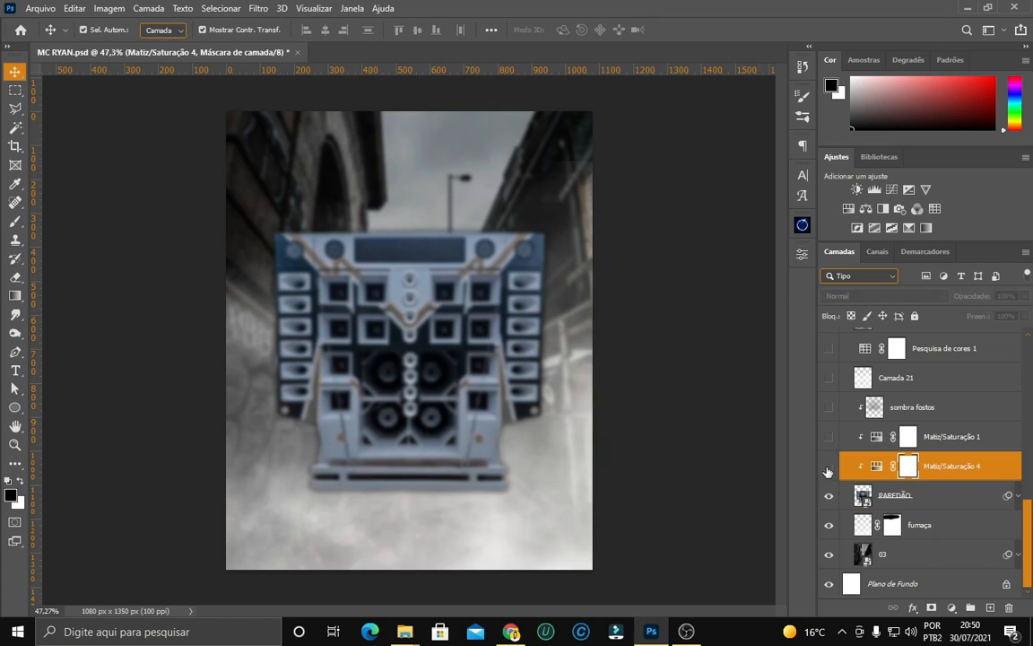
{"action": "left_click", "coordinate": [827, 468]}
{"action": "scroll", "coordinate": [728, 418], "scroll_direction": "up", "scroll_amount": 2}
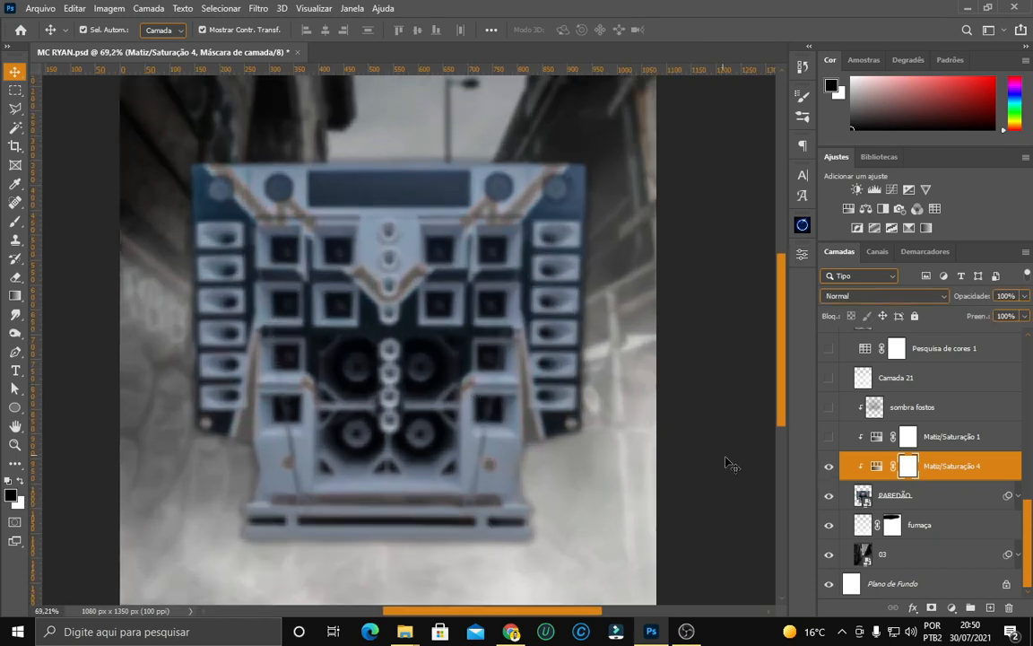
{"action": "scroll", "coordinate": [525, 285], "scroll_direction": "up", "scroll_amount": 1}
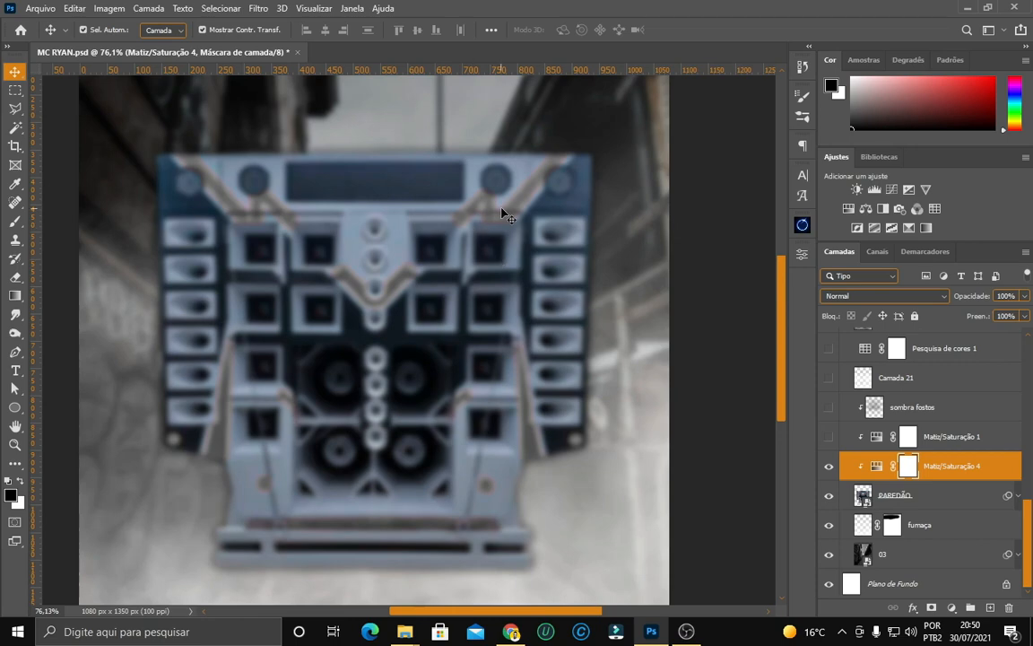
{"action": "left_click", "coordinate": [829, 467]}
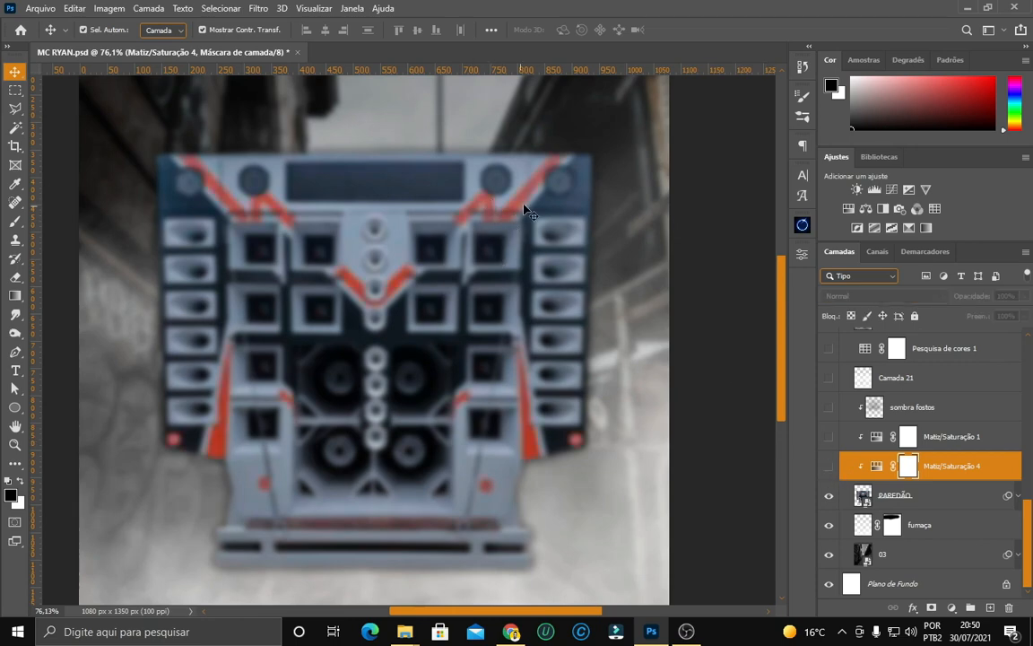
{"action": "left_click", "coordinate": [828, 466]}
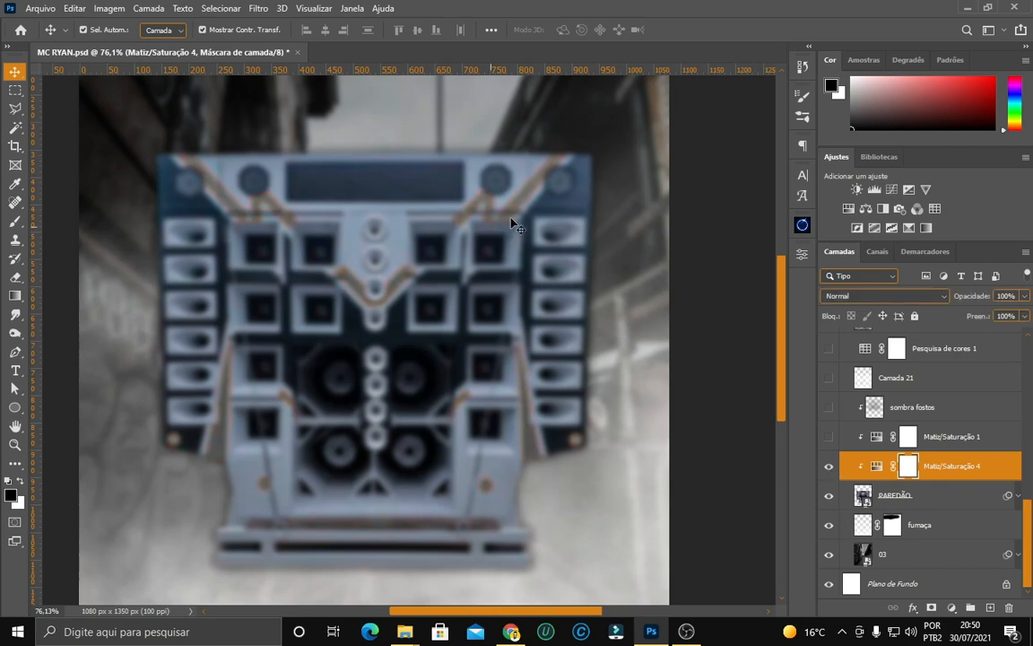
Show the Matiz/Saturação 1 adjustment clipped to PAREDÃO and examine its hue, saturation and lightness settings.
{"action": "left_click", "coordinate": [828, 437]}
{"action": "double_click", "coordinate": [879, 437]}
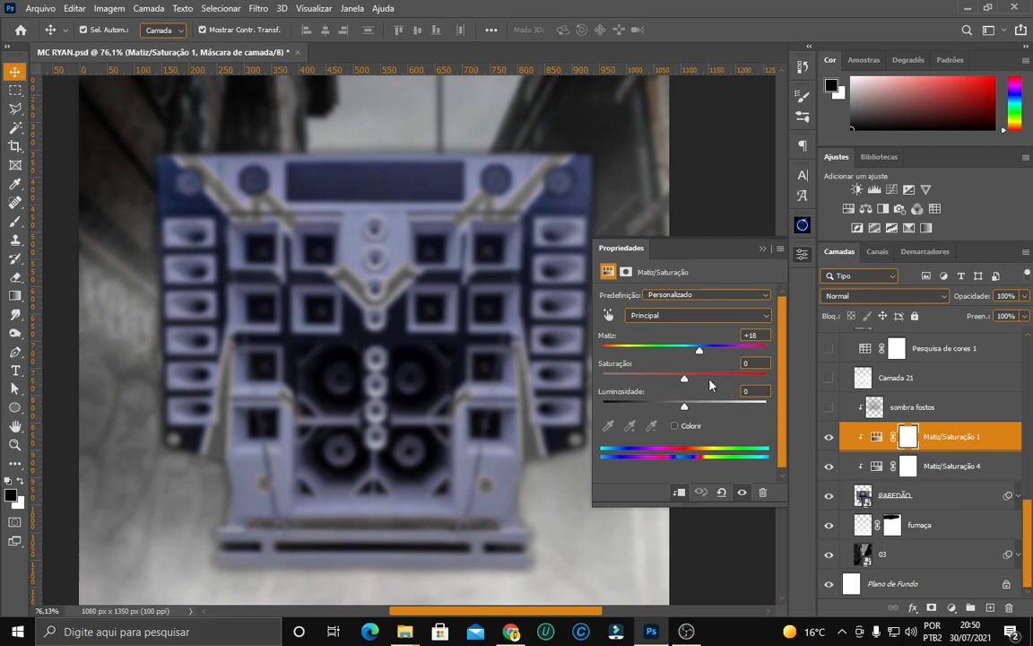
{"action": "left_click", "coordinate": [762, 249]}
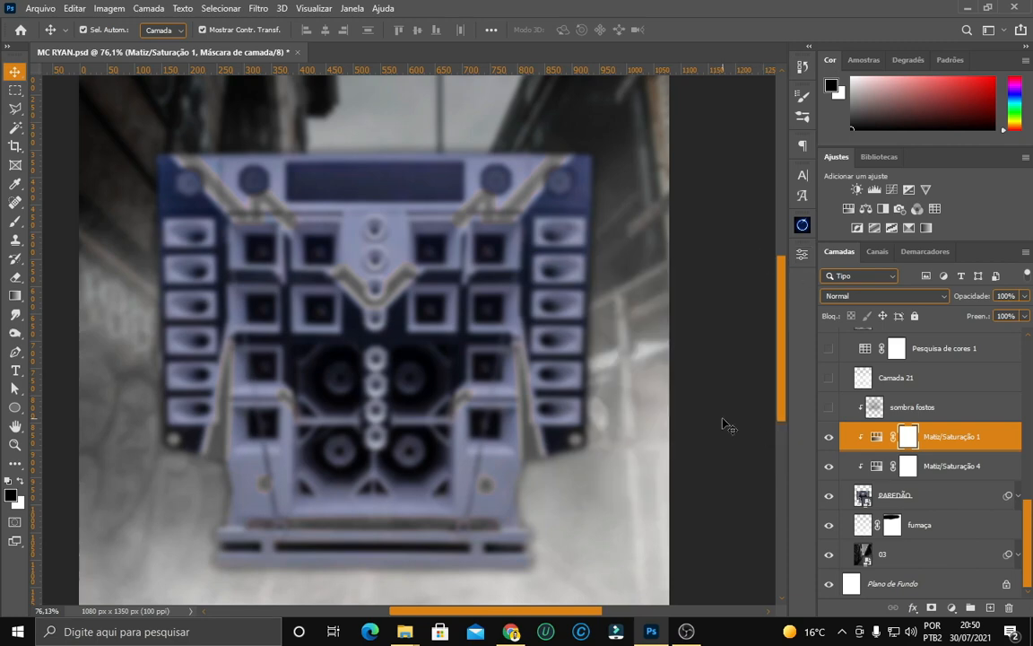
{"action": "scroll", "coordinate": [726, 427], "scroll_direction": "down", "scroll_amount": 3}
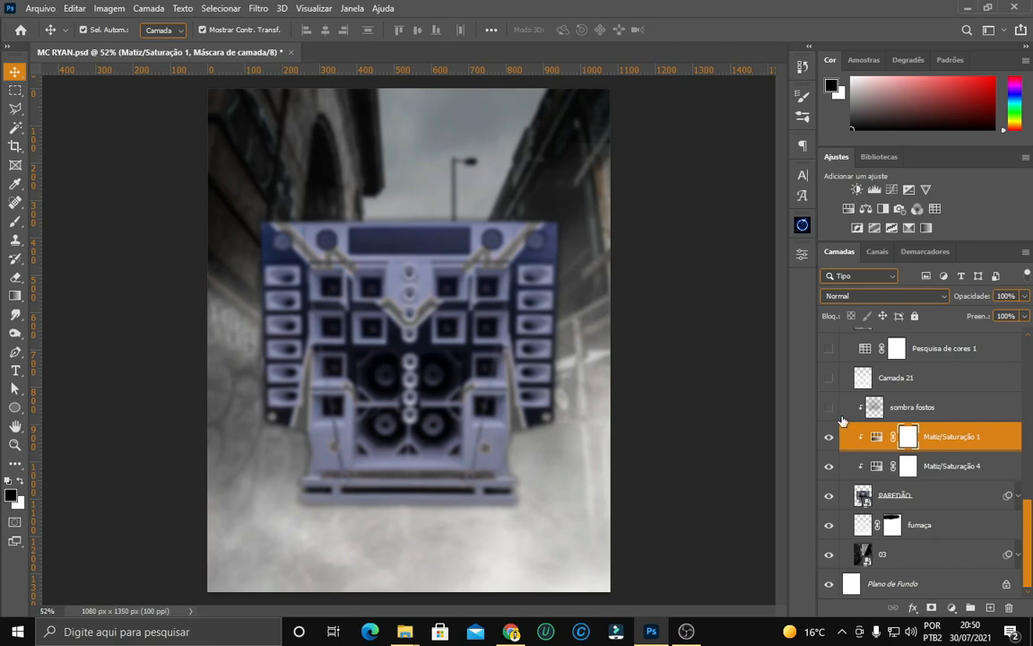
Show the sombra fostos layer, comparing the speaker wall with the shading off and on.
{"action": "left_click", "coordinate": [831, 408]}
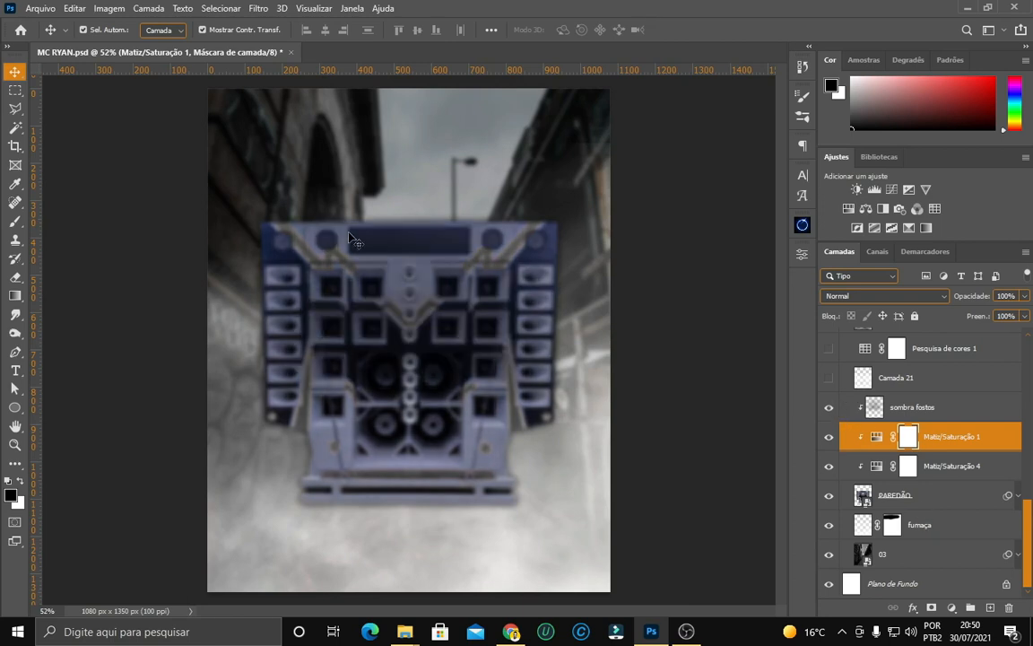
{"action": "left_click", "coordinate": [829, 409]}
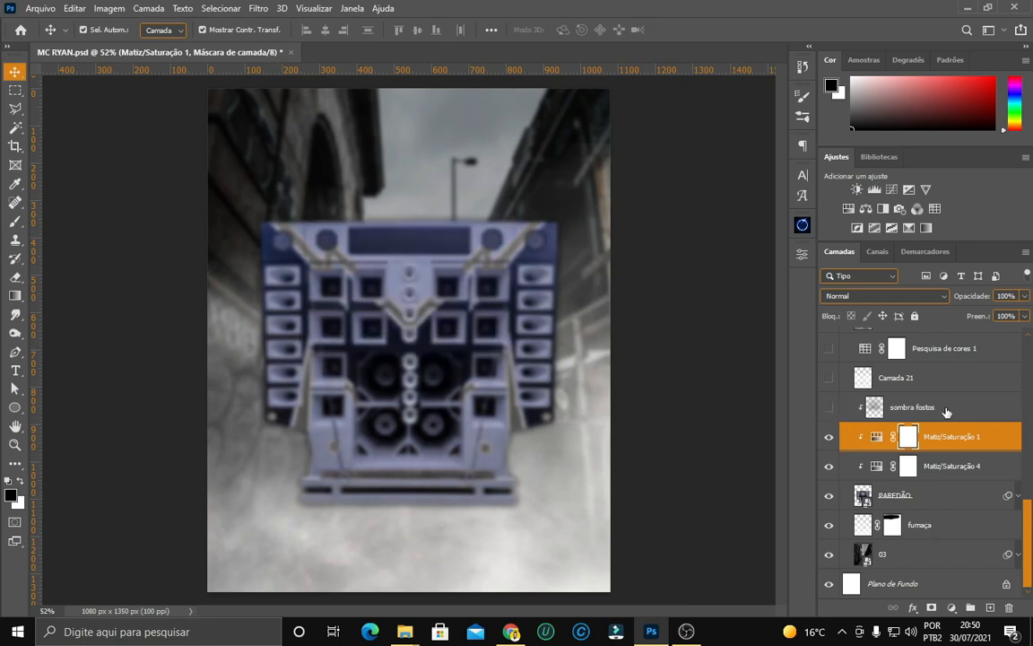
{"action": "scroll", "coordinate": [897, 448], "scroll_direction": "up", "scroll_amount": 2}
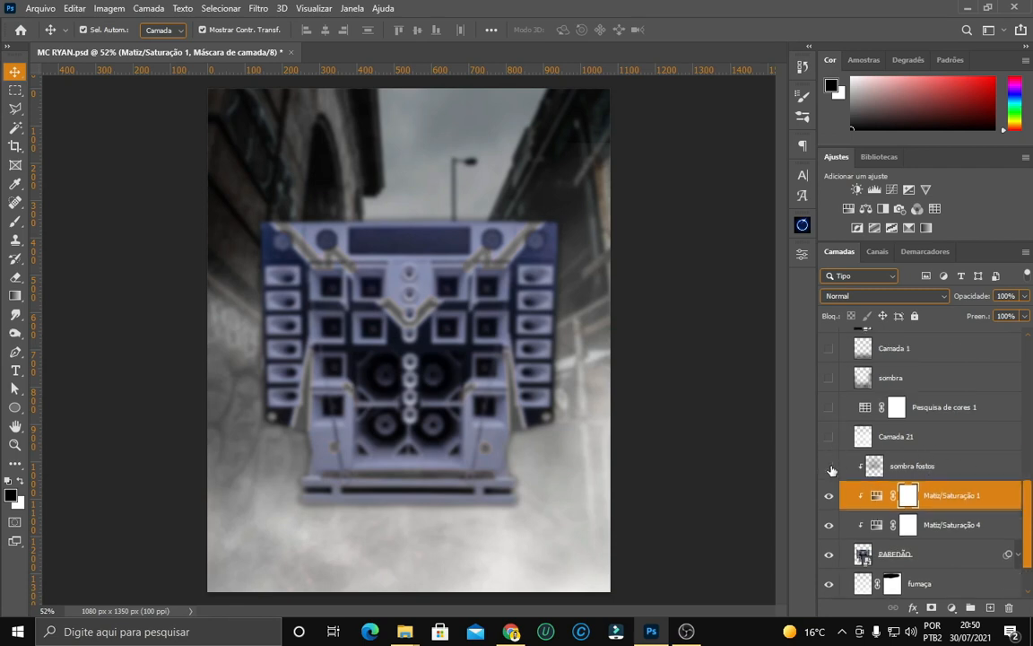
{"action": "left_click", "coordinate": [828, 466]}
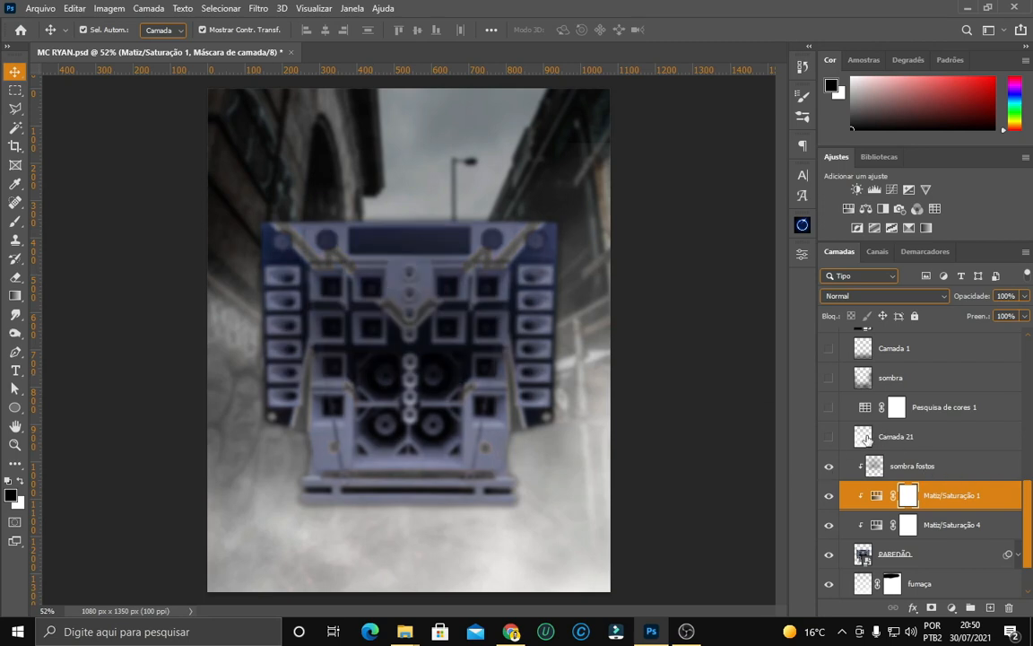
{"action": "left_click", "coordinate": [829, 466]}
{"action": "left_click", "coordinate": [829, 466]}
Show the Camada 21 layer above sombra fostos and select it.
{"action": "left_click", "coordinate": [829, 438]}
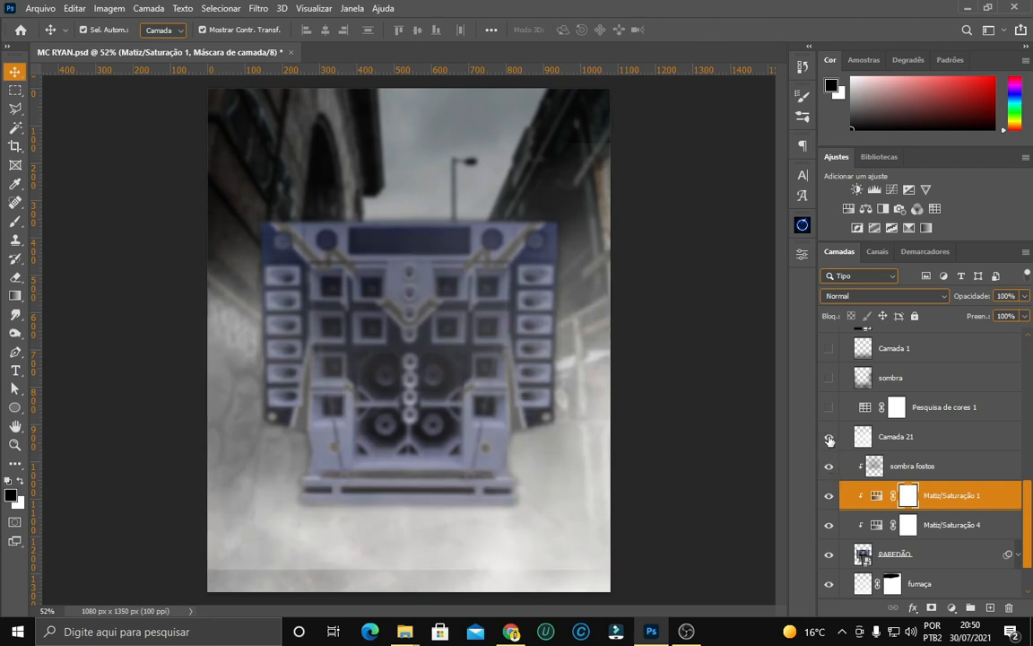
{"action": "left_click", "coordinate": [926, 438]}
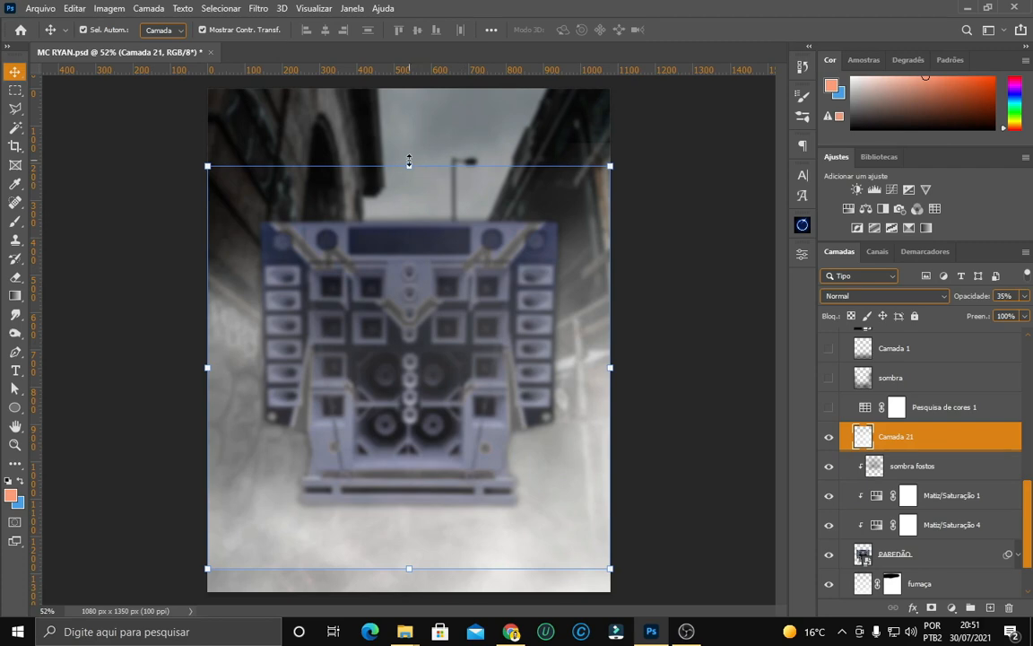
Try moving Camada 21 upward, restore its position, and compare its extents with those of the fumaça layer.
{"action": "left_click_drag", "start_coordinate": [439, 283], "coordinate": [407, 262]}
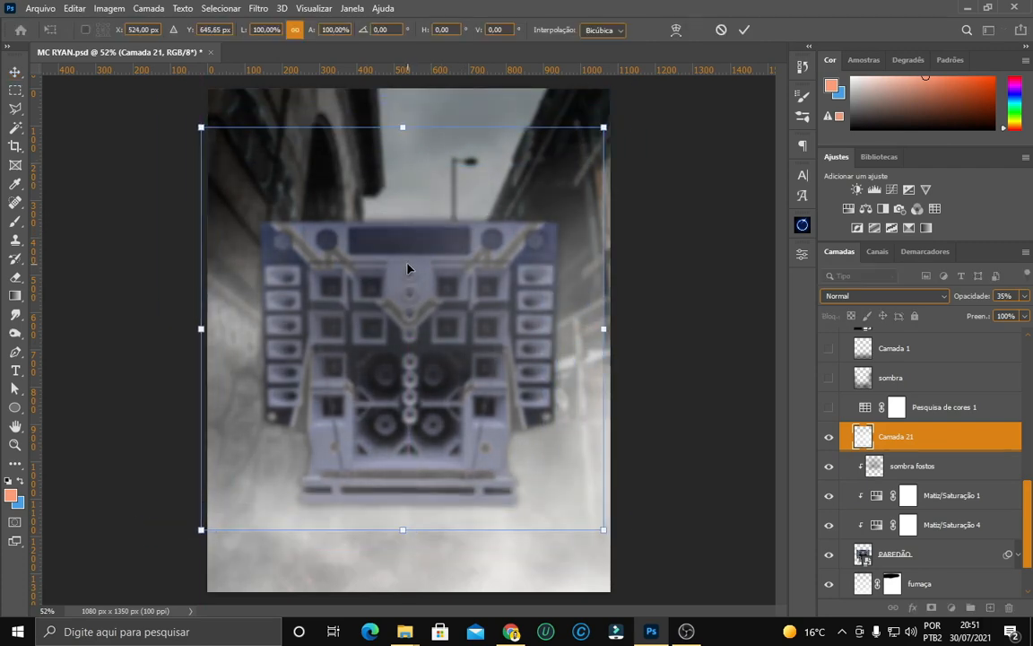
{"action": "scroll", "coordinate": [947, 516], "scroll_direction": "down", "scroll_amount": 2}
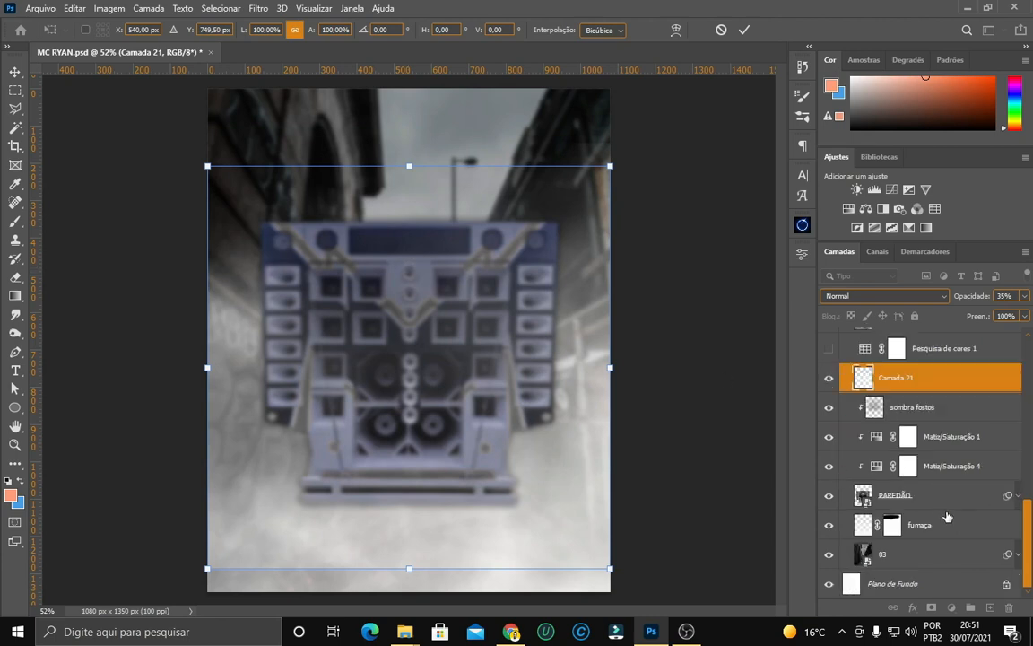
{"action": "key", "text": "Return"}
{"action": "left_click", "coordinate": [945, 529]}
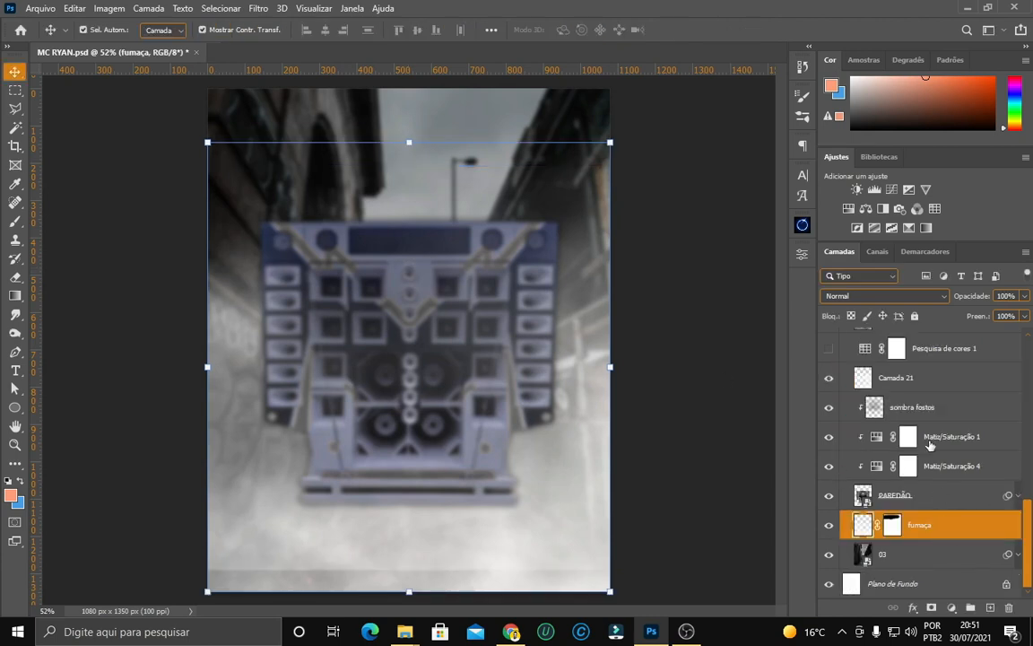
{"action": "left_click", "coordinate": [924, 379]}
Show the Pesquisa de cores 1 adjustment, view the available adjustment layer types, and select the adjustment.
{"action": "scroll", "coordinate": [915, 363], "scroll_direction": "up", "scroll_amount": 3}
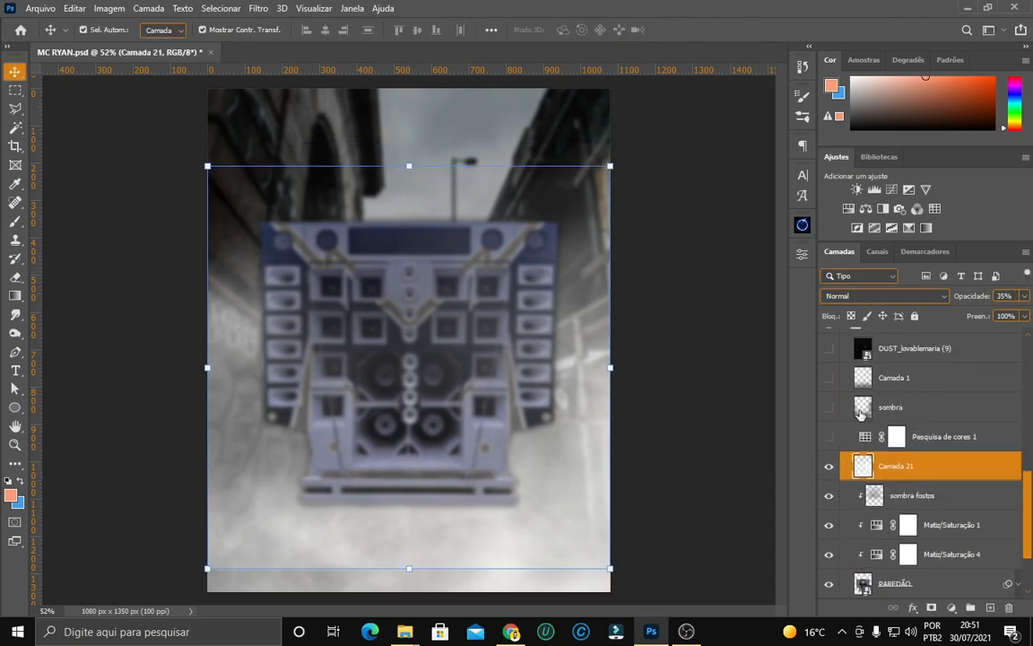
{"action": "left_click", "coordinate": [829, 438]}
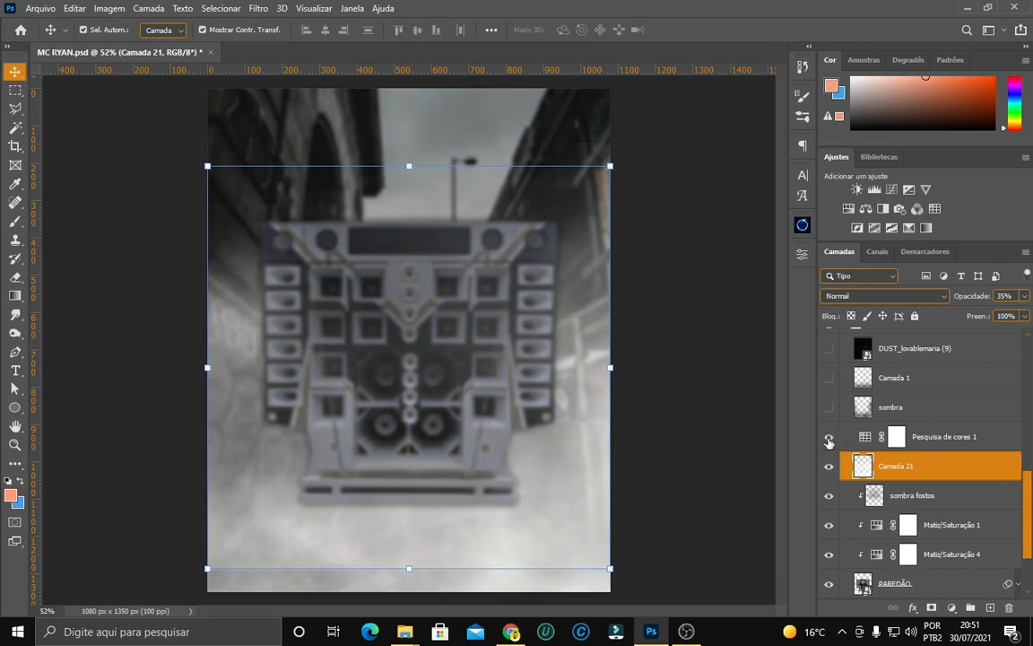
{"action": "left_click", "coordinate": [952, 607]}
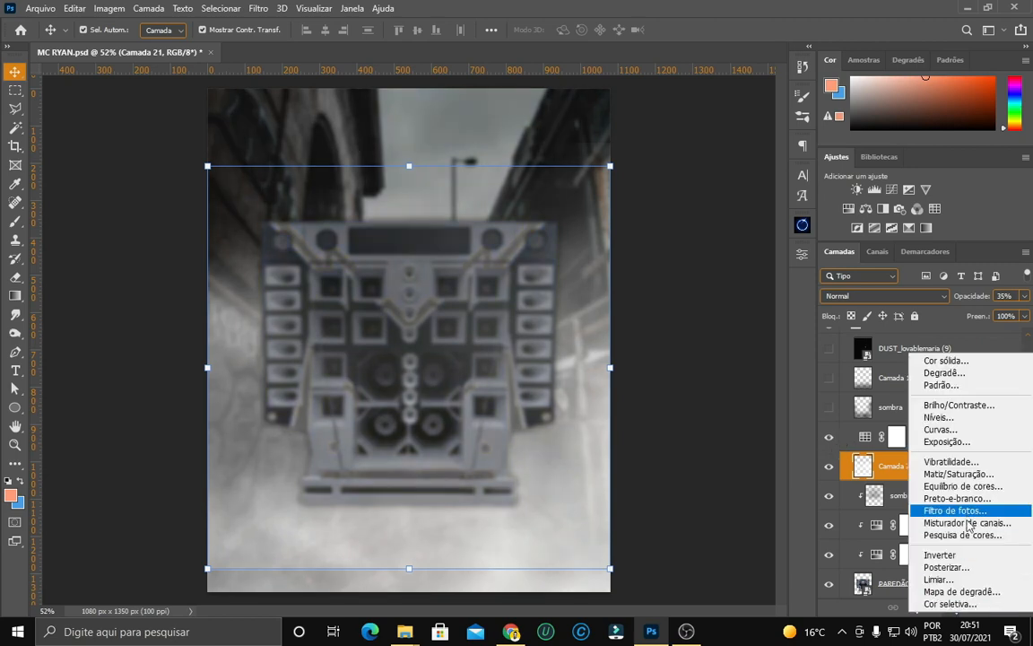
{"action": "left_click", "coordinate": [867, 440]}
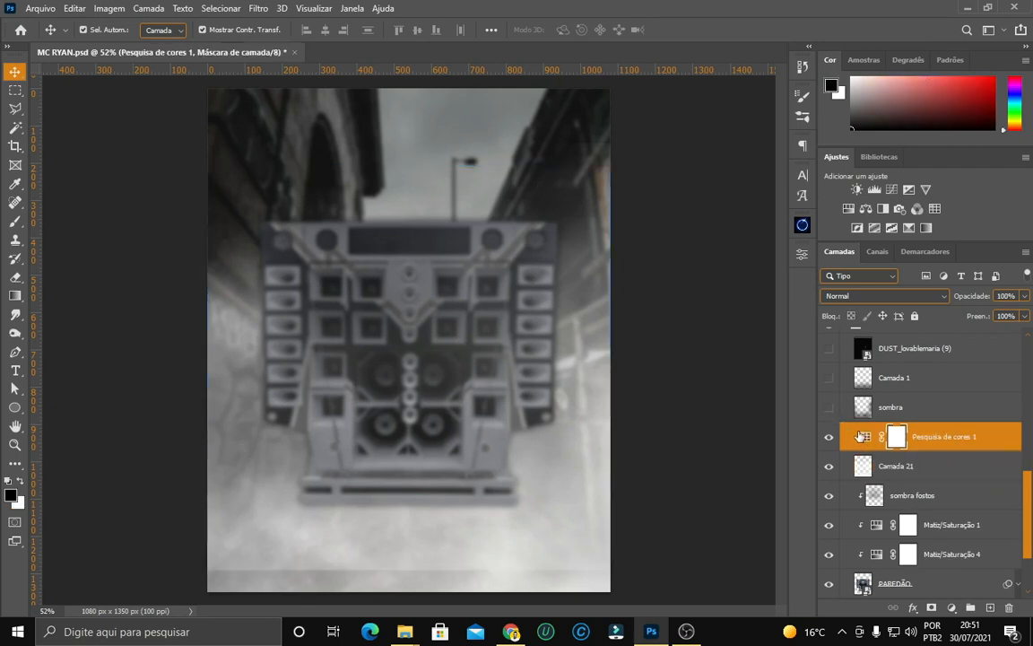
View the 3DLUT files available for Pesquisa de cores 1, keep DropBlues.3DL, and close the adjustment's properties.
{"action": "left_click", "coordinate": [801, 254]}
{"action": "left_click", "coordinate": [756, 302]}
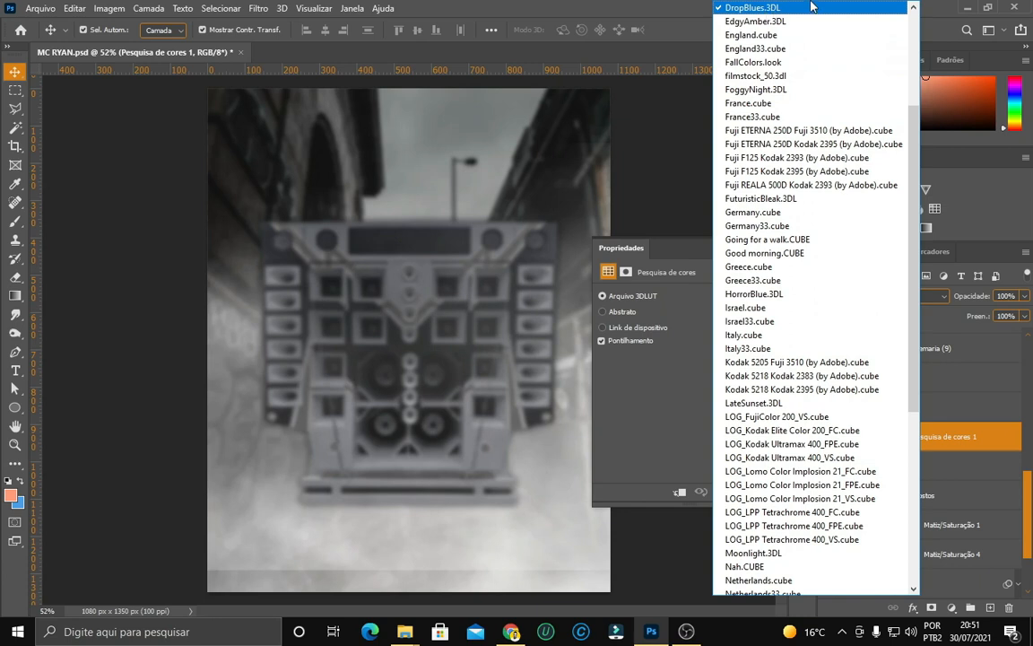
{"action": "left_click", "coordinate": [689, 161]}
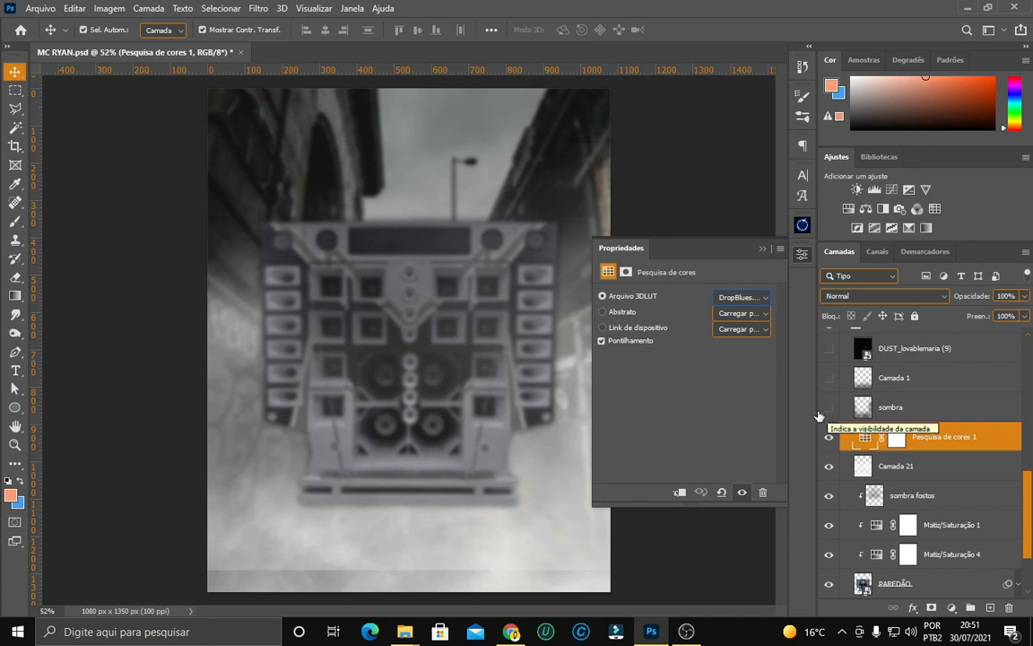
{"action": "left_click", "coordinate": [762, 250]}
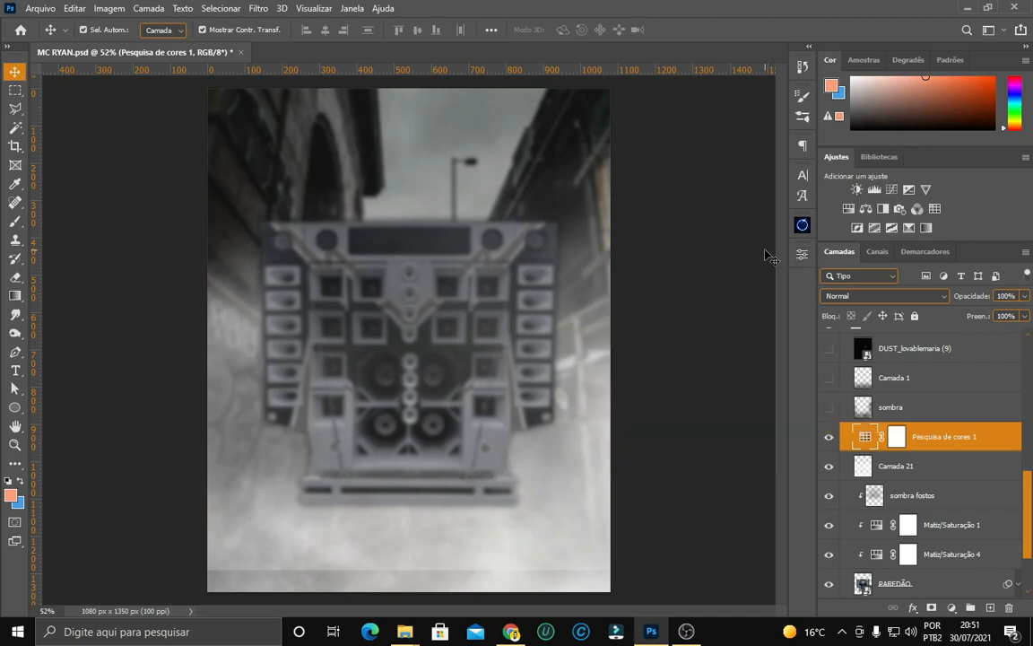
Show the sombra layer above Pesquisa de cores 1 and select it.
{"action": "left_click", "coordinate": [829, 408]}
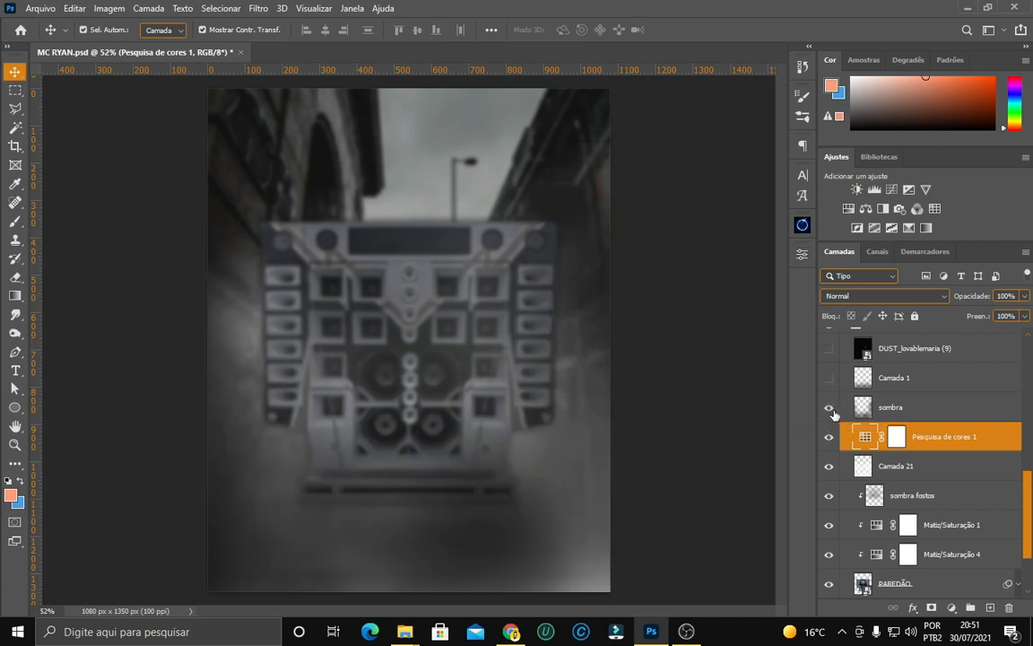
{"action": "scroll", "coordinate": [740, 437], "scroll_direction": "down", "scroll_amount": 3}
{"action": "left_click", "coordinate": [888, 407]}
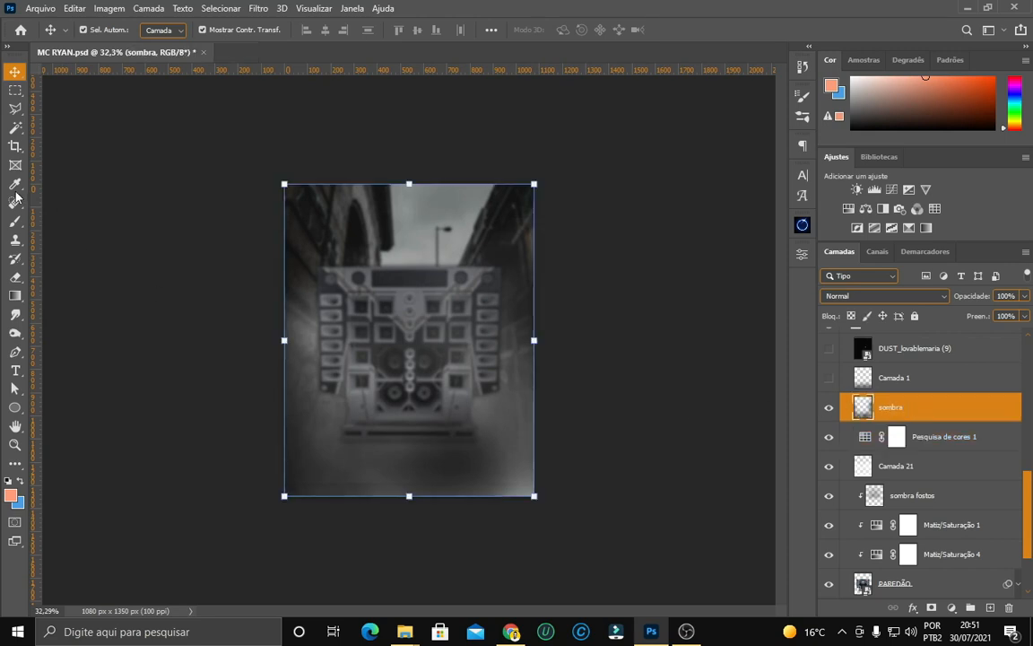
Set the Brush tool's foreground color to near-black 0e0e0d and return to the Move tool.
{"action": "left_click", "coordinate": [15, 220]}
{"action": "left_click", "coordinate": [11, 500]}
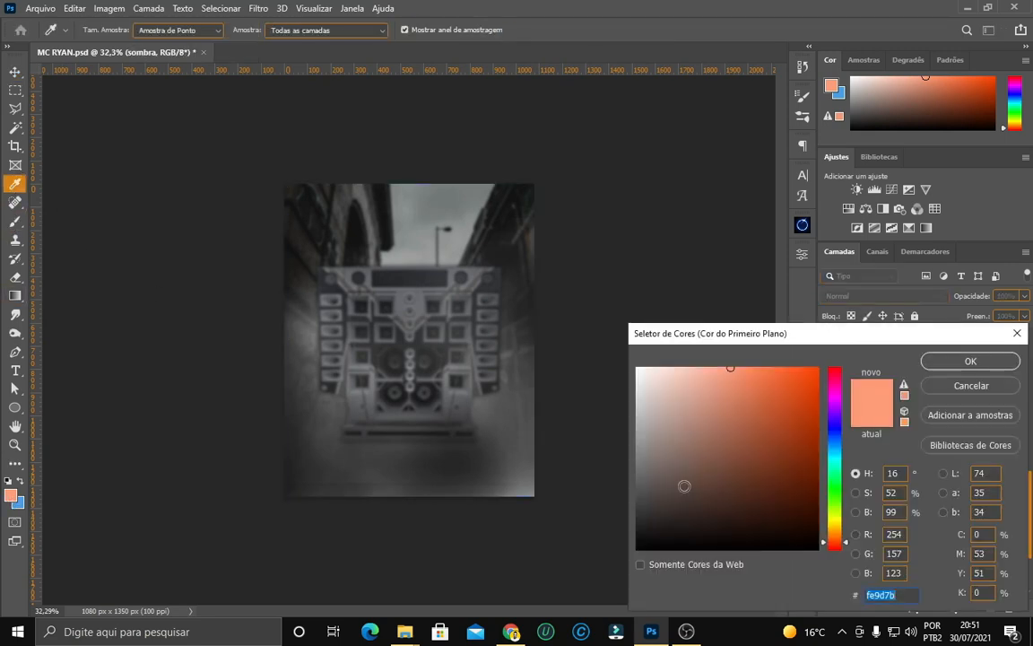
{"action": "left_click", "coordinate": [637, 539]}
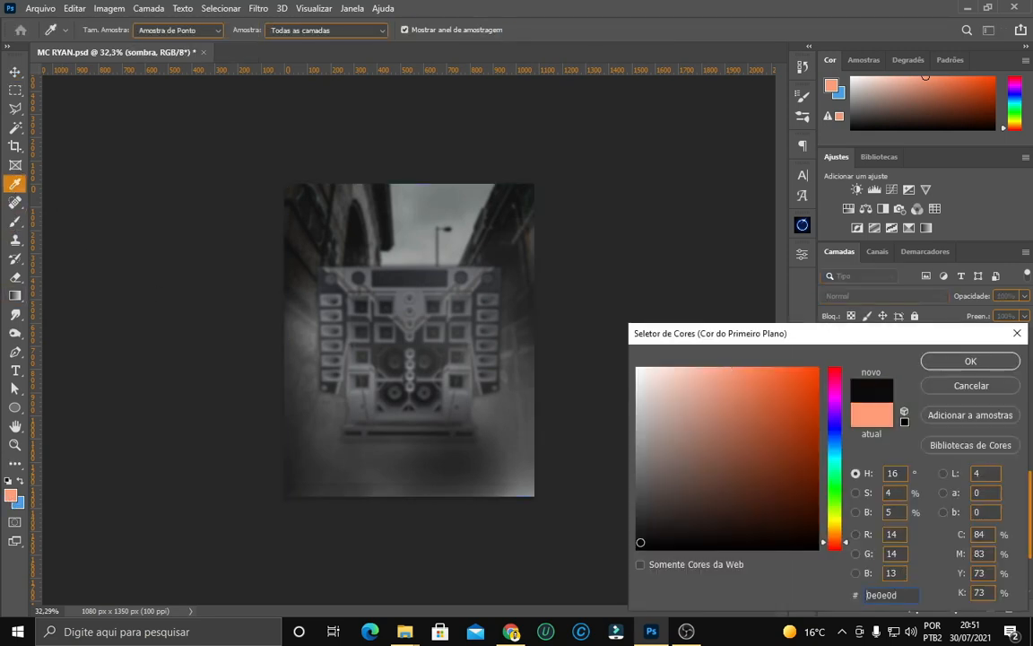
{"action": "left_click", "coordinate": [969, 361]}
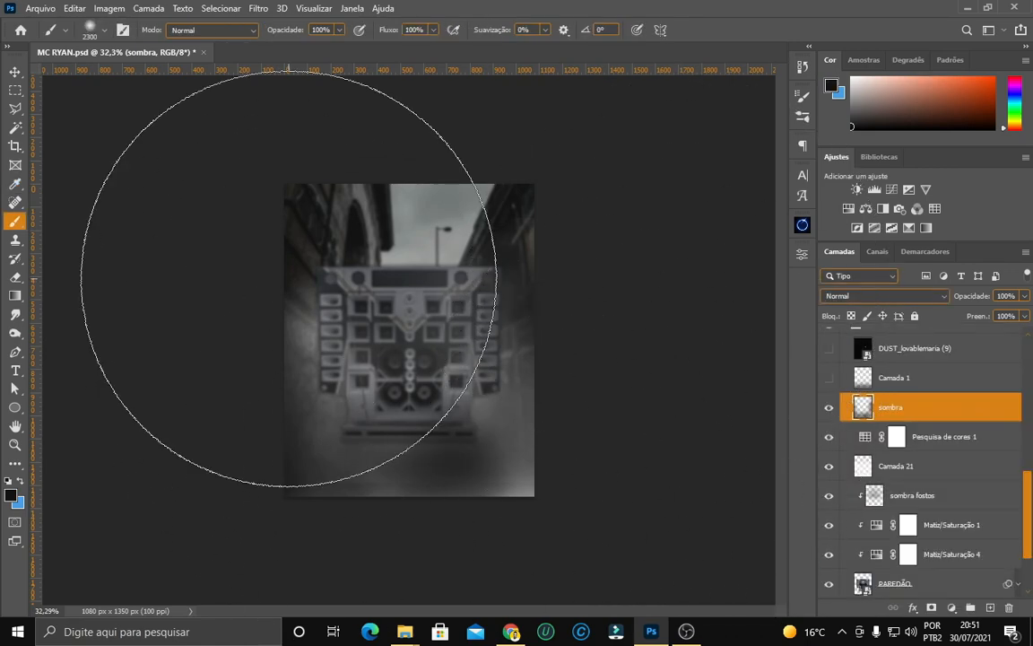
{"action": "left_click", "coordinate": [16, 72]}
{"action": "key", "text": "ctrl+plus"}
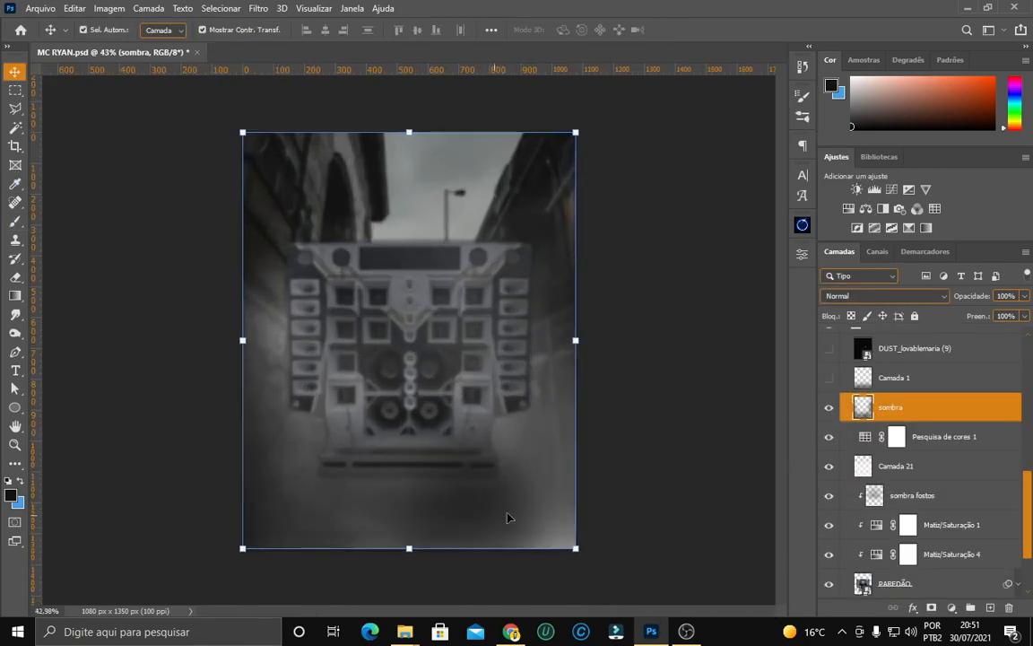
Compare the flyer with the sombra layer turned off and on.
{"action": "left_click", "coordinate": [830, 409]}
{"action": "left_click", "coordinate": [829, 409]}
{"action": "left_click", "coordinate": [829, 409]}
{"action": "left_click", "coordinate": [830, 409]}
Demonstrate the large soft Brush and its opacity setting for the sombra shading, and return to the Move tool.
{"action": "left_click", "coordinate": [15, 220]}
{"action": "scroll", "coordinate": [622, 346], "scroll_direction": "down", "scroll_amount": 3}
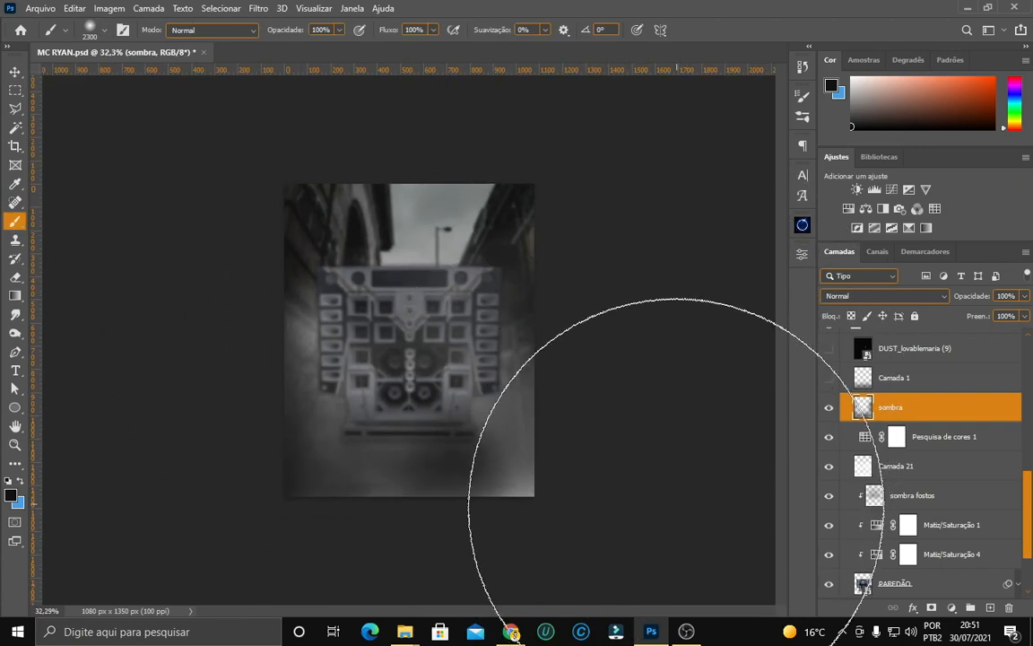
{"action": "left_click", "coordinate": [14, 74]}
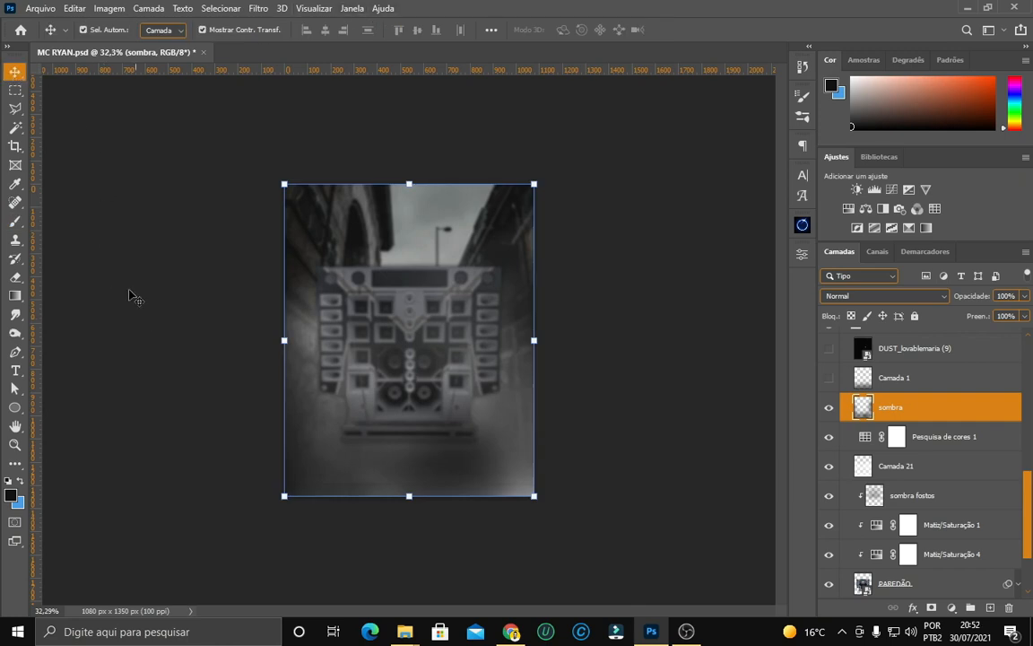
{"action": "left_click", "coordinate": [15, 221]}
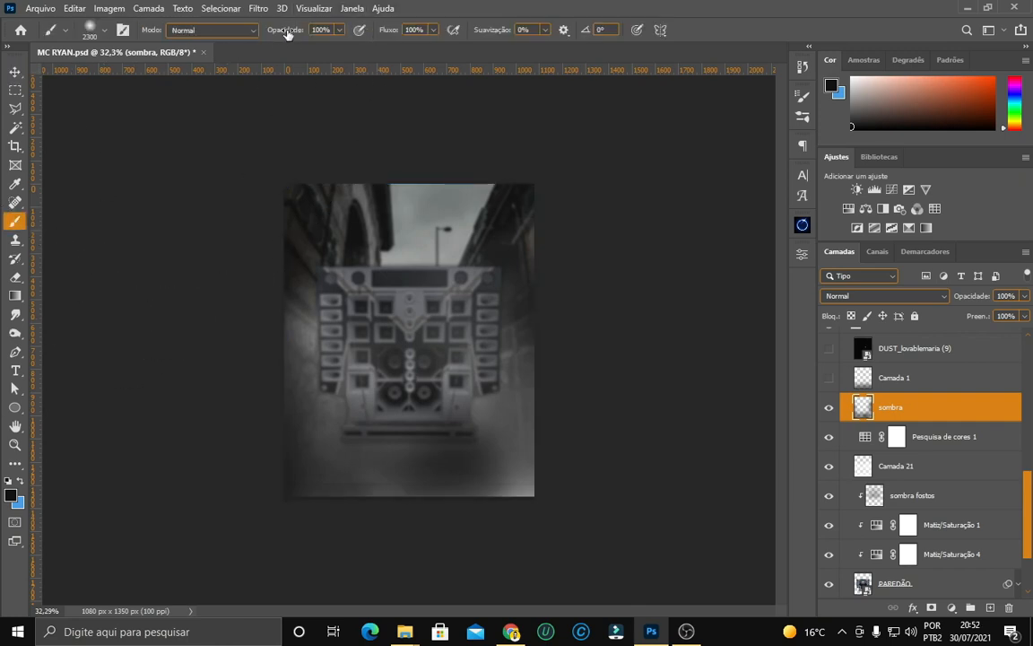
{"action": "mouse_move", "coordinate": [289, 32]}
{"action": "left_mouse_down"}
{"action": "mouse_move", "coordinate": [240, 30]}
{"action": "mouse_move", "coordinate": [314, 28]}
{"action": "left_mouse_up"}
{"action": "left_click", "coordinate": [16, 71]}
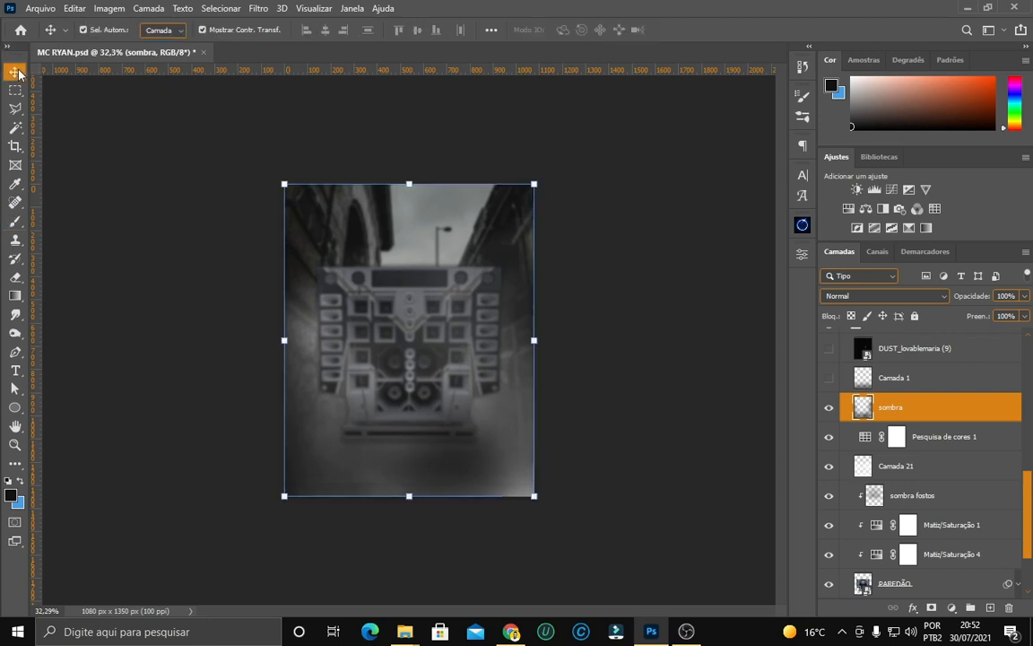
Show the Camada 1 layer above sombra and select it.
{"action": "left_click", "coordinate": [829, 377]}
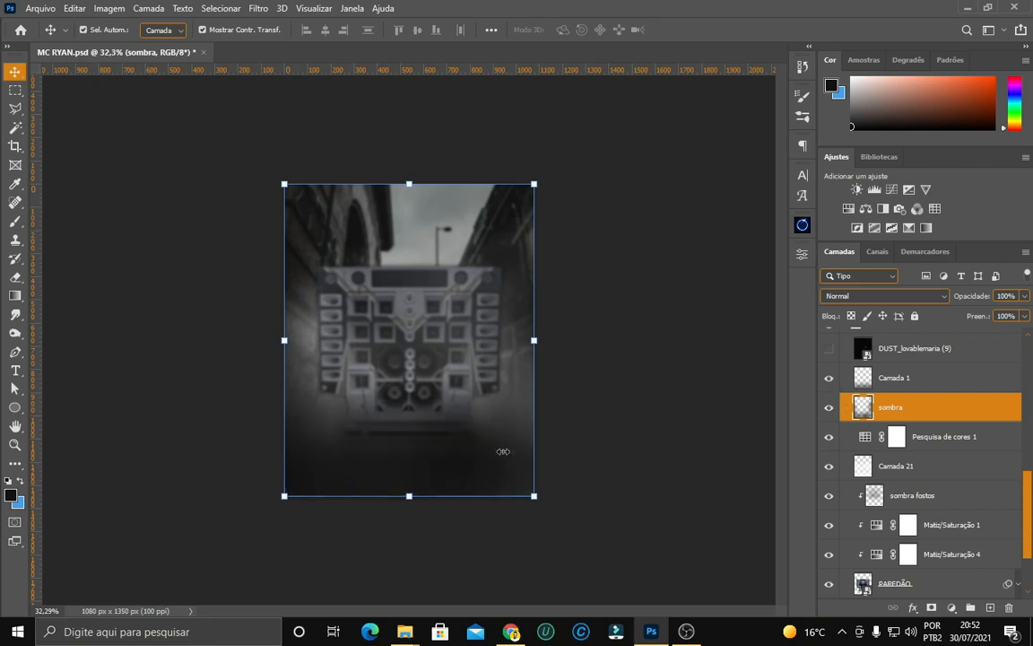
{"action": "left_click", "coordinate": [907, 384]}
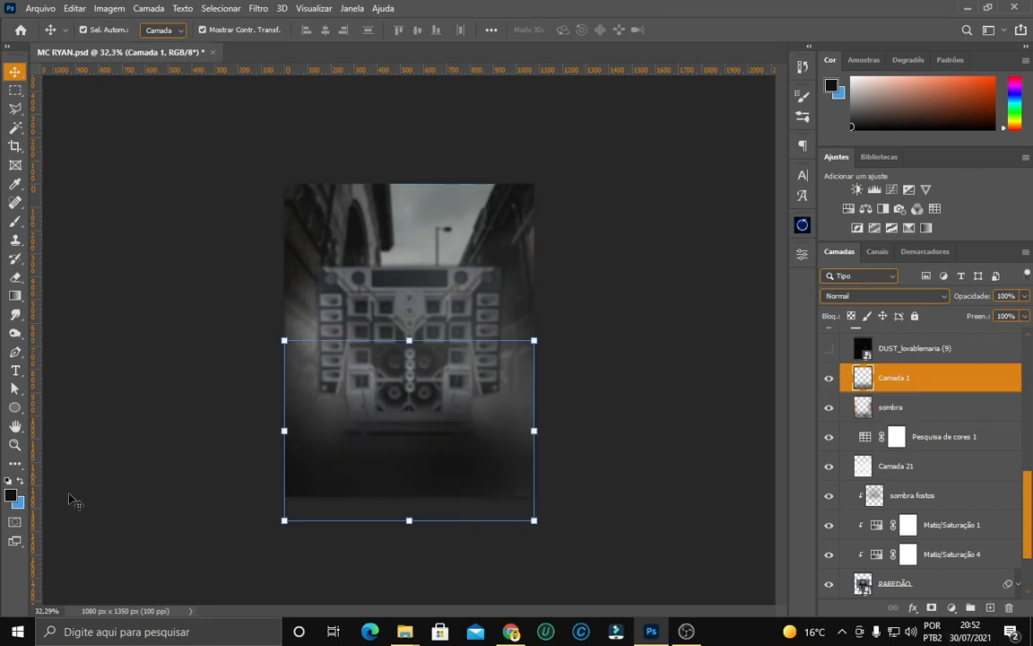
Create a new layer above Camada 1 and paint near-black shading across the flyer's lower part with an 800 px soft Brush.
{"action": "key", "text": "b"}
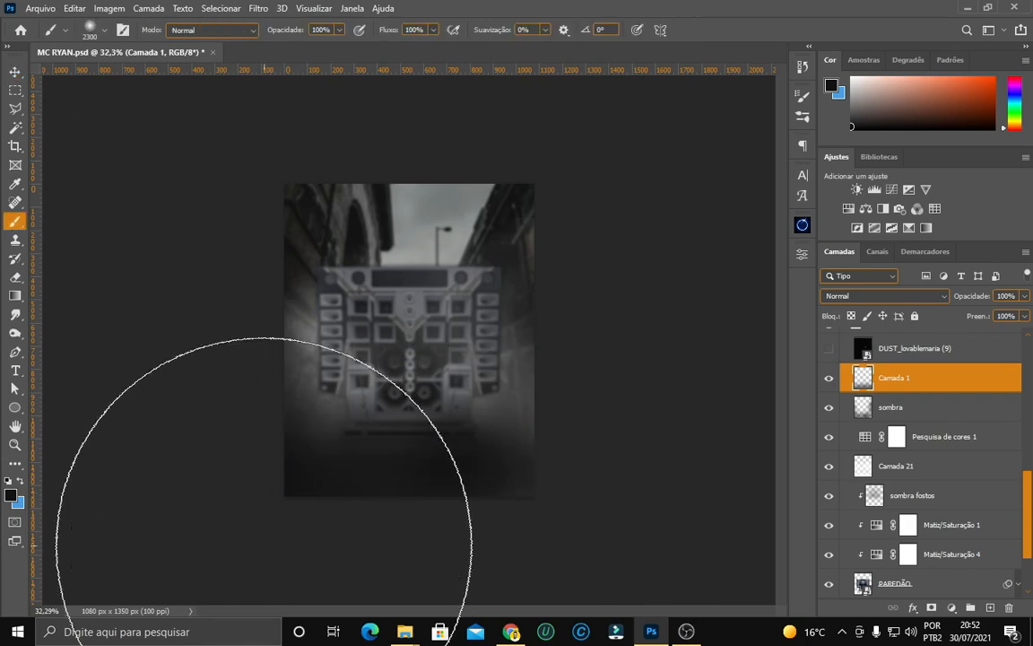
{"action": "scroll", "coordinate": [437, 553], "scroll_direction": "up", "scroll_amount": 2}
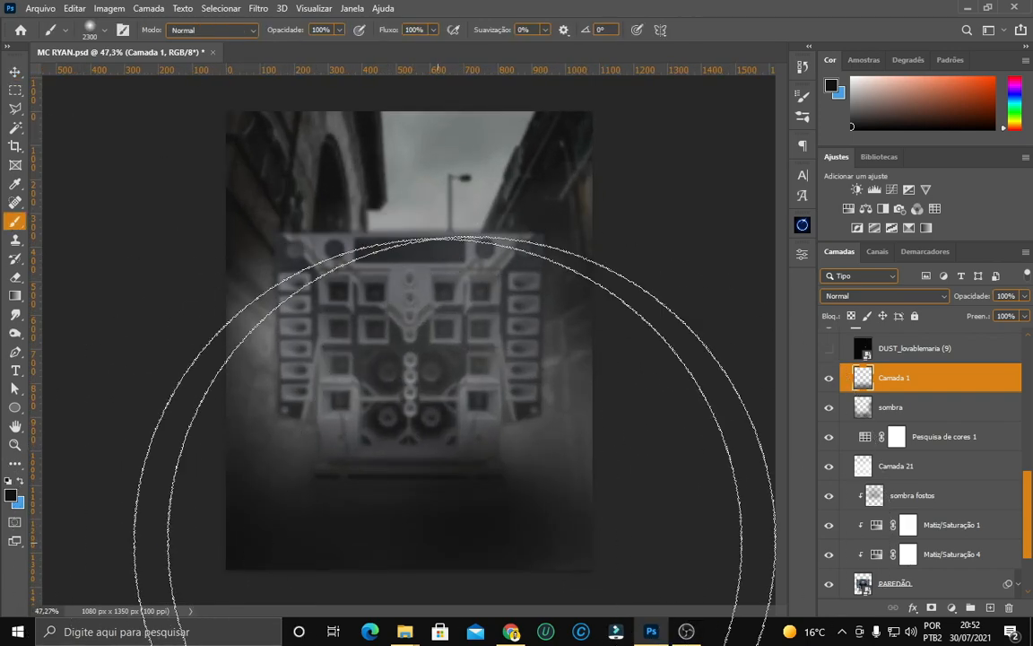
{"action": "left_click", "coordinate": [991, 609]}
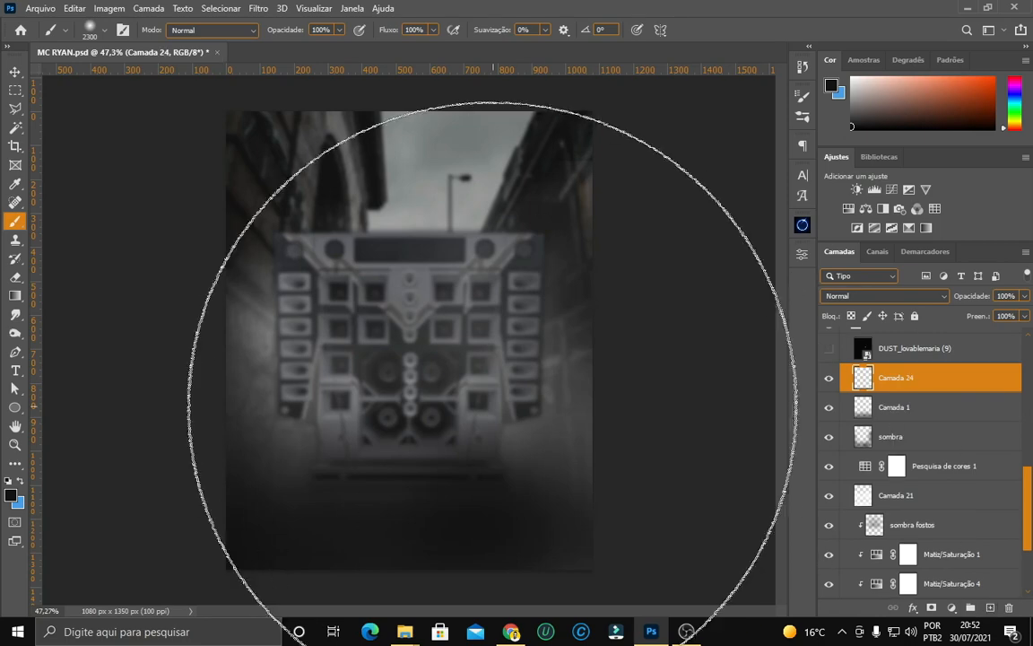
{"action": "scroll", "coordinate": [461, 485], "scroll_direction": "down", "scroll_amount": 3}
{"action": "key", "text": "bracketleft"}
{"action": "key", "text": "bracketleft"}
{"action": "key", "text": "bracketleft"}
{"action": "key", "text": "bracketleft"}
{"action": "key", "text": "bracketleft"}
{"action": "key", "text": "bracketleft"}
{"action": "key", "text": "bracketleft"}
{"action": "key", "text": "bracketleft"}
{"action": "key", "text": "bracketleft"}
{"action": "key", "text": "bracketleft"}
{"action": "key", "text": "bracketleft"}
{"action": "key", "text": "bracketleft"}
{"action": "key", "text": "bracketleft"}
{"action": "key", "text": "bracketleft"}
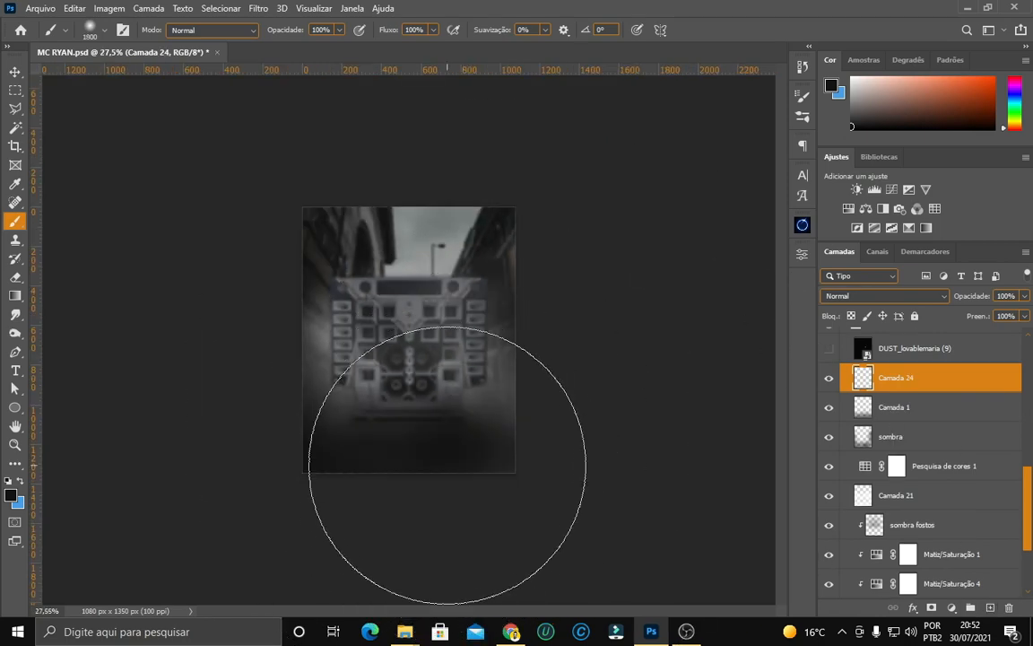
{"action": "mouse_move", "coordinate": [447, 464]}
{"action": "left_mouse_down"}
{"action": "mouse_move", "coordinate": [492, 462]}
{"action": "mouse_move", "coordinate": [333, 464]}
{"action": "mouse_move", "coordinate": [471, 469]}
{"action": "mouse_move", "coordinate": [369, 482]}
{"action": "left_mouse_up"}
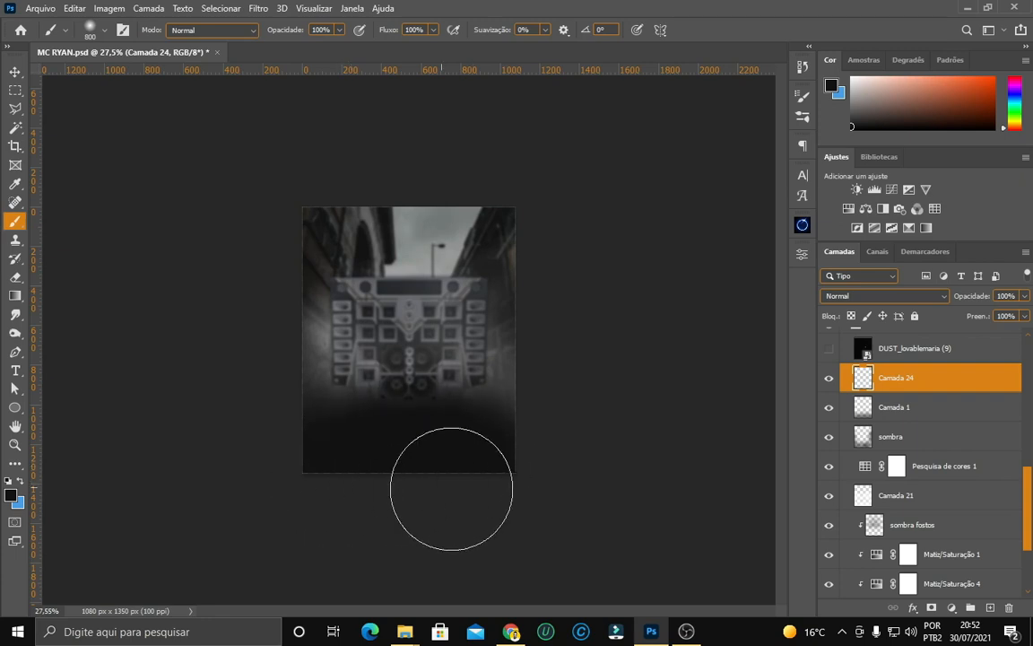
Try stretching and squeezing the painted shadow vertically with a free transform, and delete its test layer.
{"action": "left_click", "coordinate": [17, 72]}
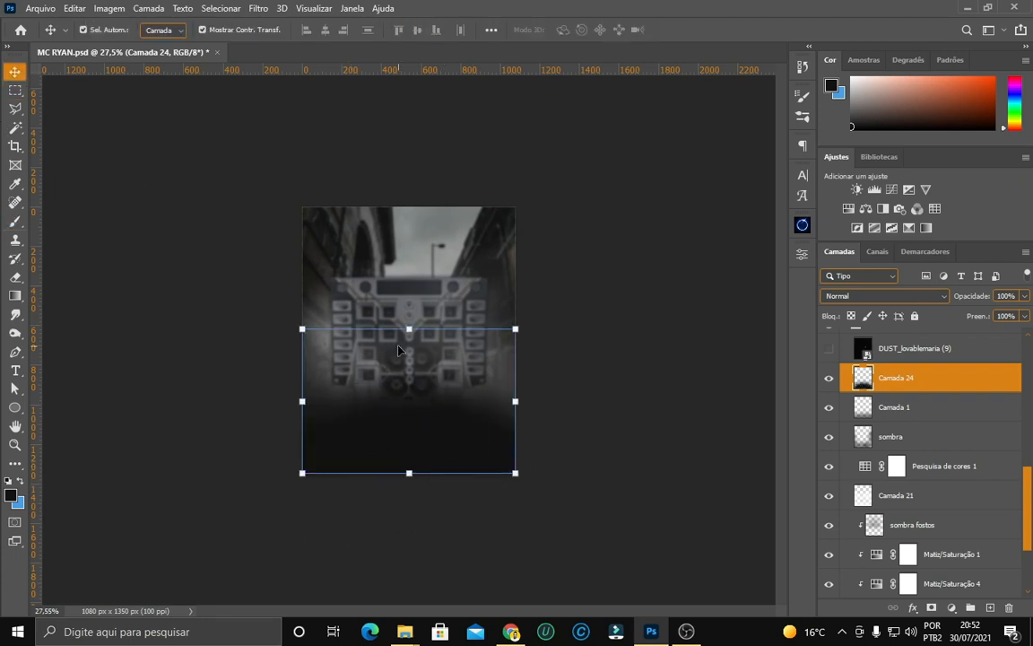
{"action": "mouse_move", "coordinate": [409, 328]}
{"action": "left_mouse_down"}
{"action": "mouse_move", "coordinate": [408, 284]}
{"action": "mouse_move", "coordinate": [408, 343]}
{"action": "mouse_move", "coordinate": [395, 354]}
{"action": "mouse_move", "coordinate": [408, 246]}
{"action": "mouse_move", "coordinate": [409, 323]}
{"action": "left_mouse_up"}
{"action": "mouse_move", "coordinate": [399, 476]}
{"action": "left_mouse_down"}
{"action": "mouse_move", "coordinate": [395, 523]}
{"action": "mouse_move", "coordinate": [391, 447]}
{"action": "mouse_move", "coordinate": [395, 473]}
{"action": "left_mouse_up"}
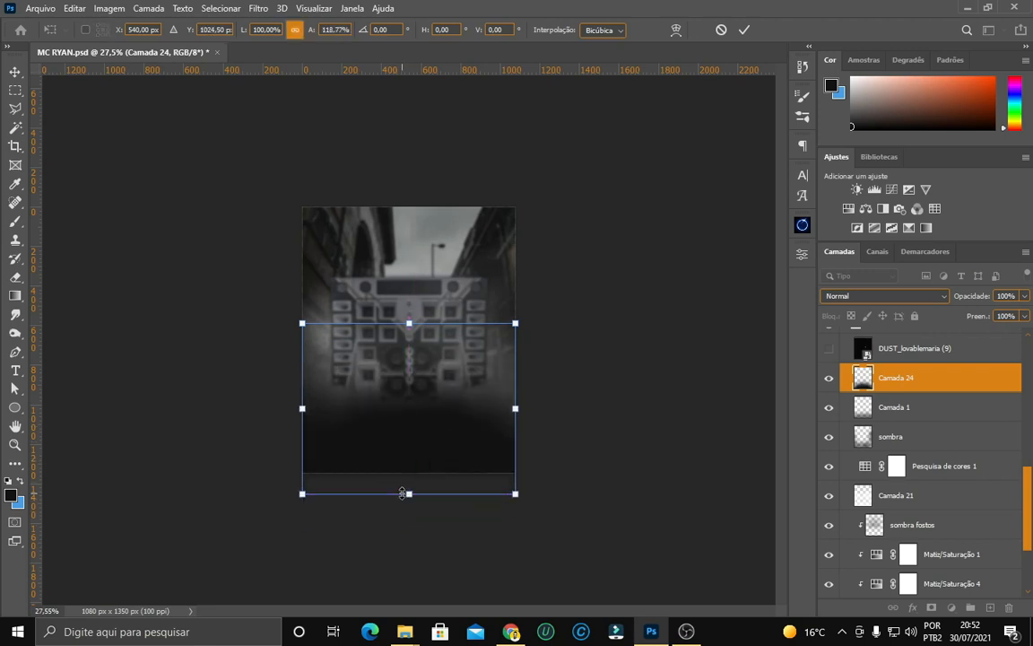
{"action": "left_click_drag", "start_coordinate": [399, 313], "coordinate": [410, 341]}
{"action": "key", "text": "ctrl+z"}
{"action": "scroll", "coordinate": [413, 345], "scroll_direction": "up", "scroll_amount": 3}
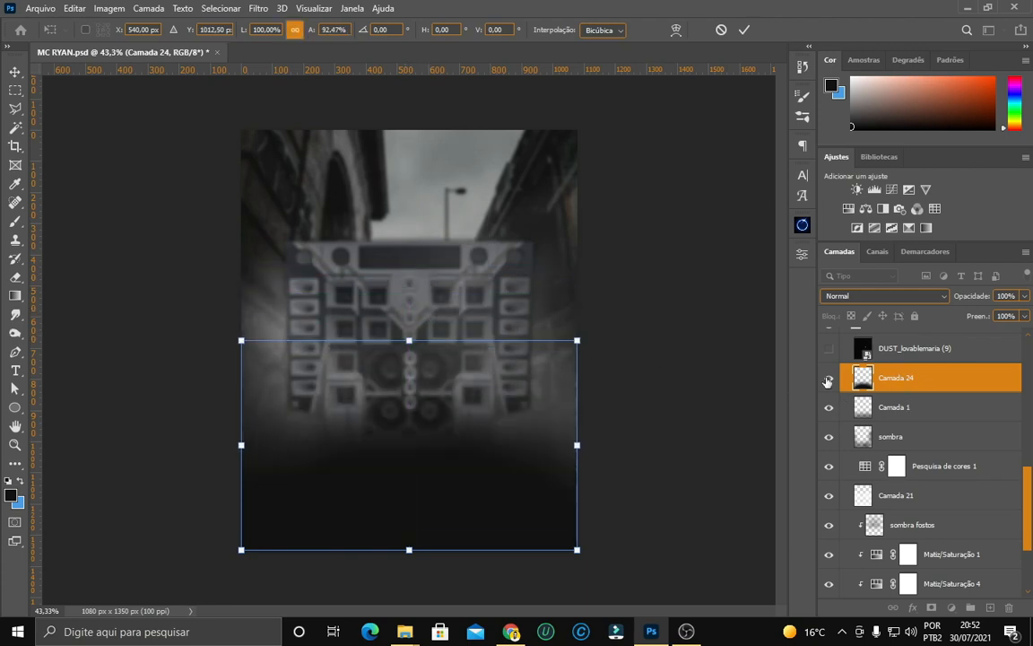
{"action": "key", "text": "Return"}
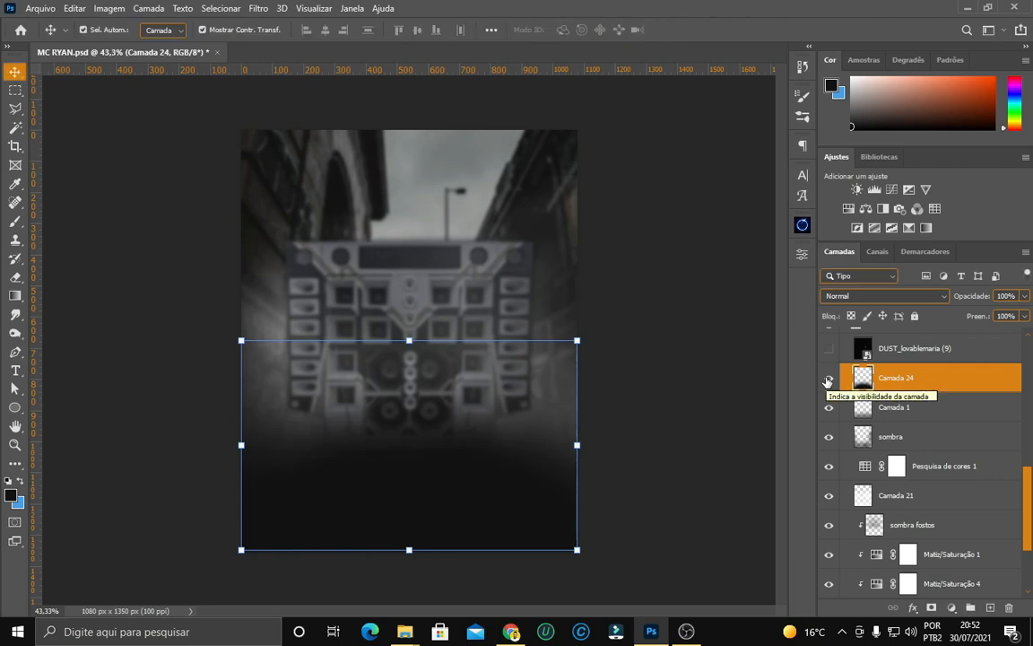
{"action": "key", "text": "Delete"}
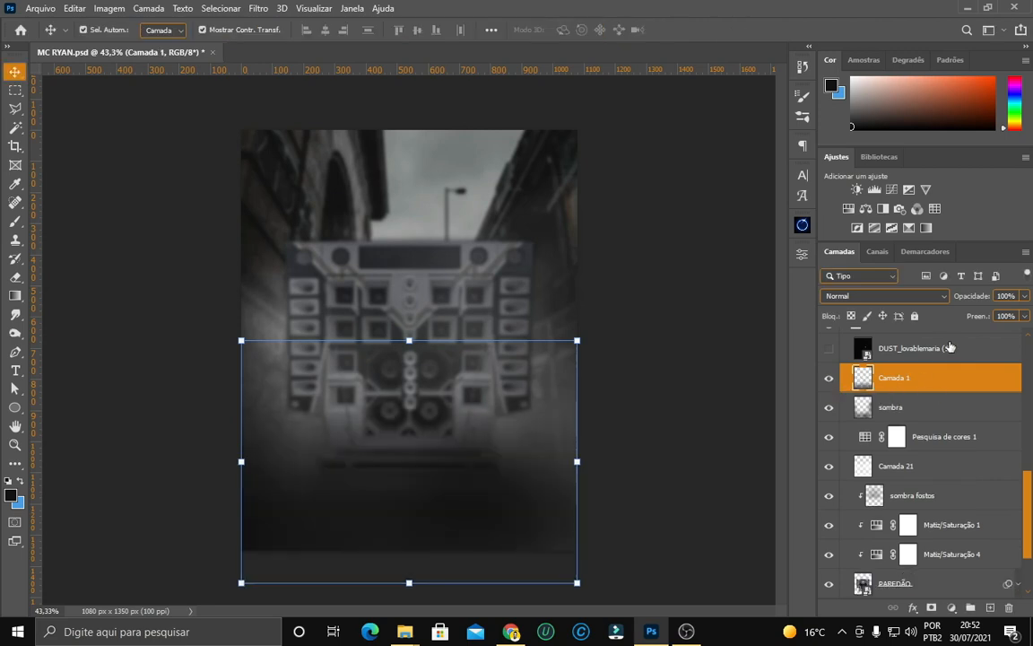
Show the DUST_lovablemaria (9) layer with Camada 1 kept visible, and collapse the FUNDO group.
{"action": "left_click", "coordinate": [829, 378]}
{"action": "left_click", "coordinate": [675, 359]}
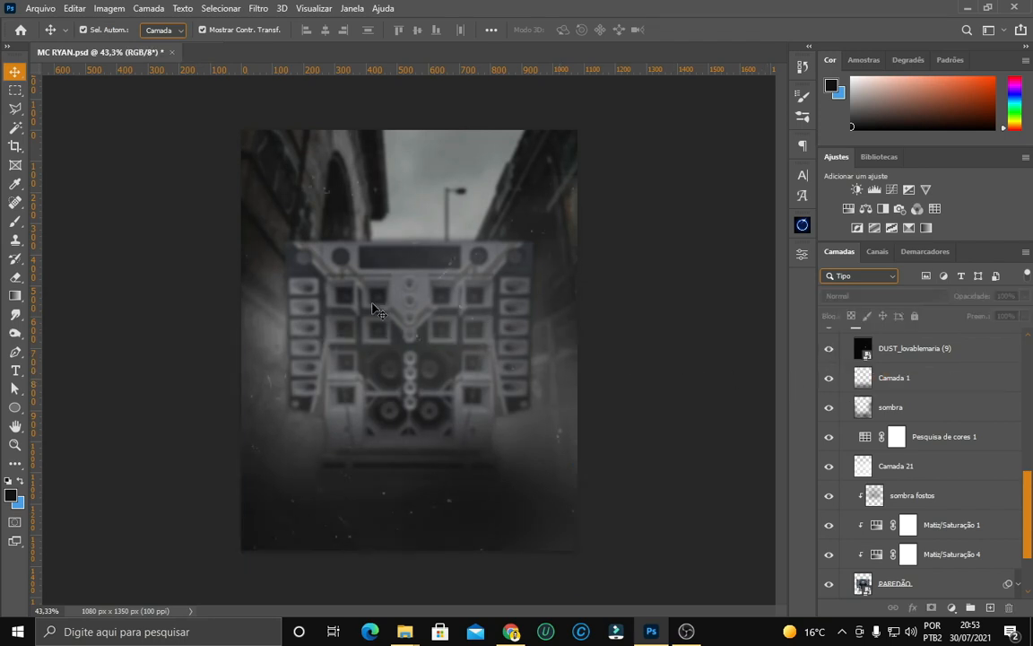
{"action": "scroll", "coordinate": [906, 426], "scroll_direction": "up", "scroll_amount": 2}
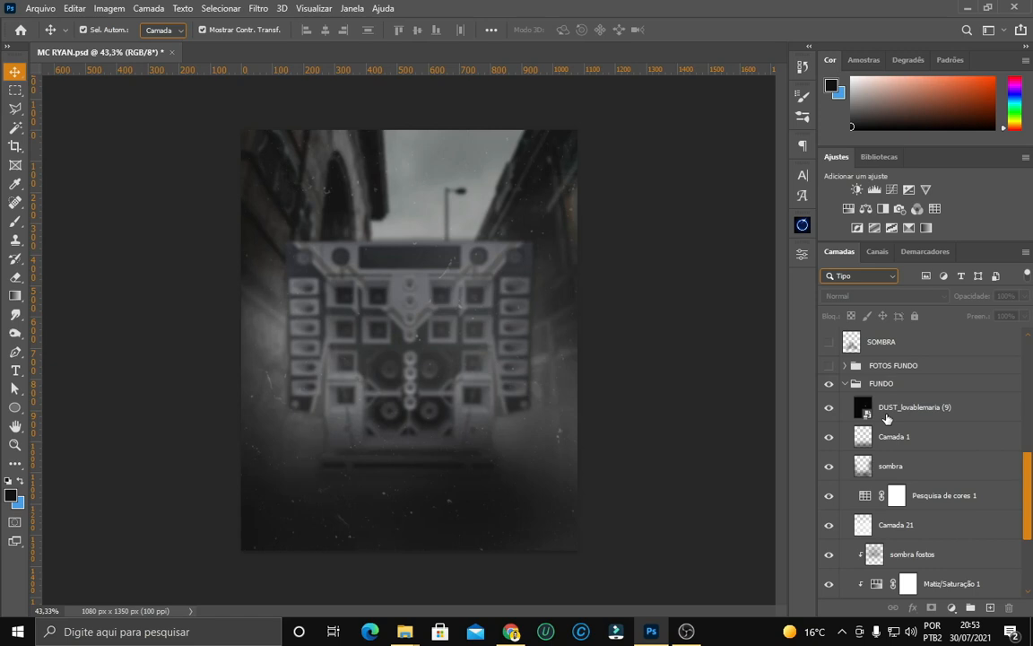
{"action": "left_click", "coordinate": [844, 383]}
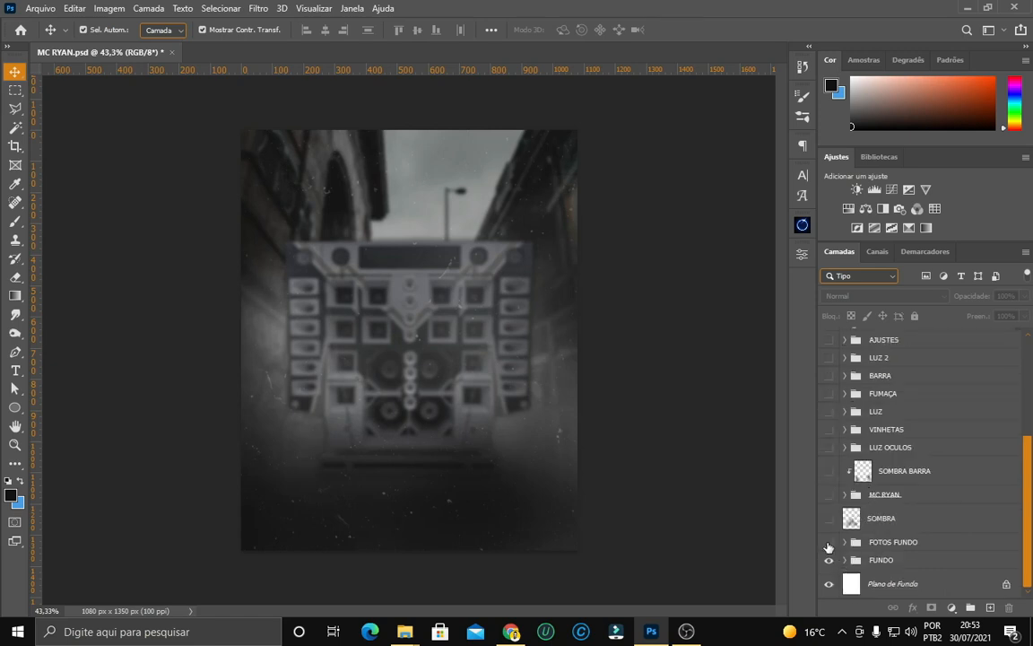
Show the FOTOS FUNDO group and expand it down to its two base photo layers.
{"action": "left_click", "coordinate": [829, 542]}
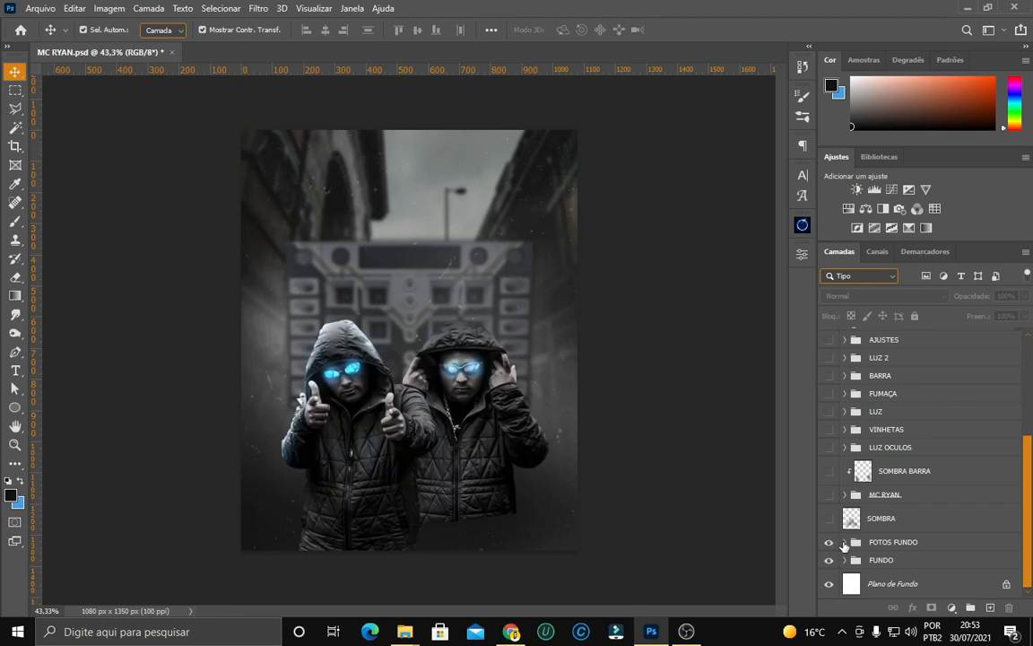
{"action": "left_click", "coordinate": [843, 543]}
{"action": "scroll", "coordinate": [933, 526], "scroll_direction": "down", "scroll_amount": 5}
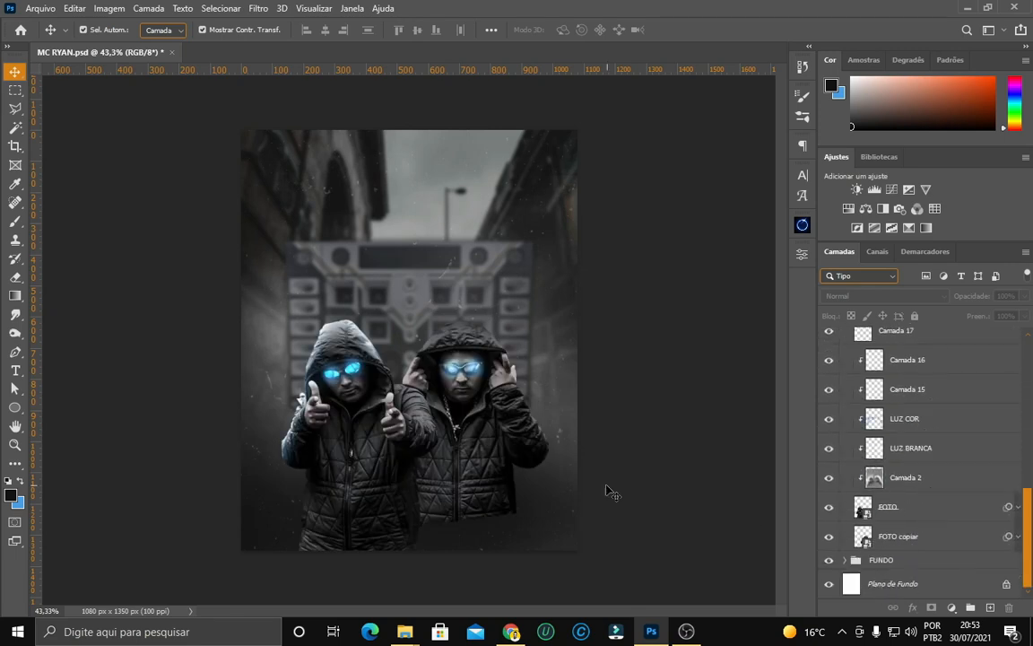
{"action": "scroll", "coordinate": [606, 492], "scroll_direction": "up", "scroll_amount": 2}
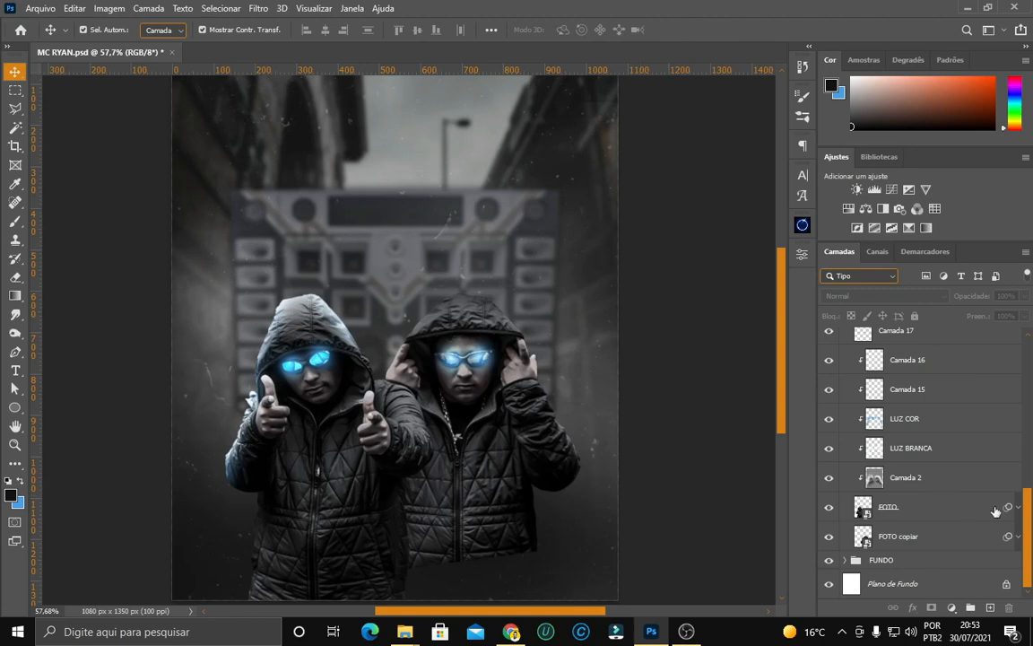
Identify the FOTO copiar and FOTO layers and expand both of their Smart Filters lists.
{"action": "left_click", "coordinate": [945, 538]}
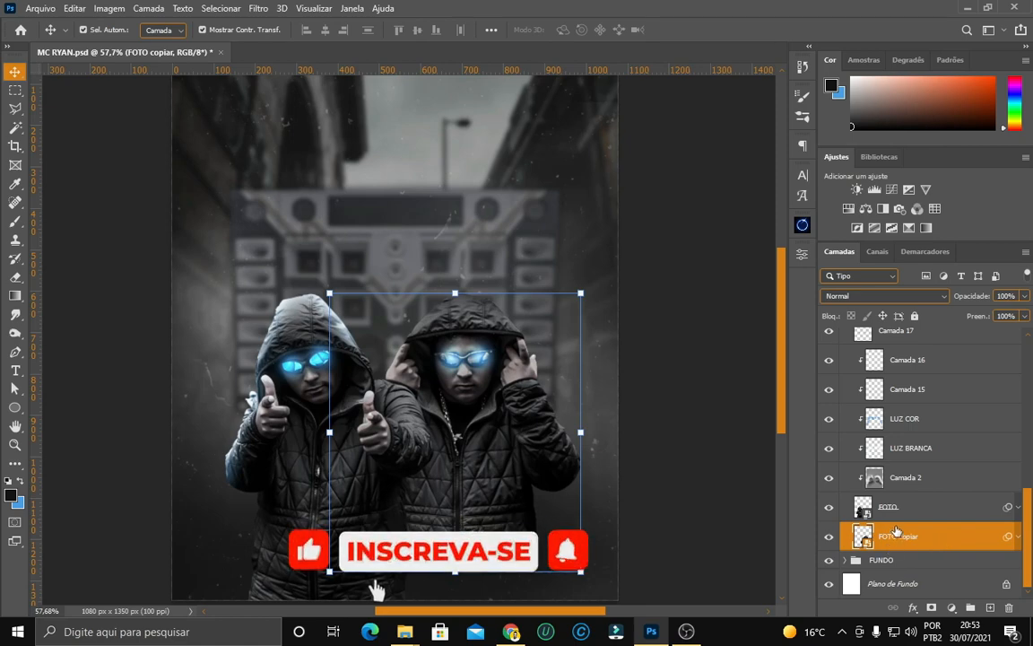
{"action": "left_click", "coordinate": [923, 510]}
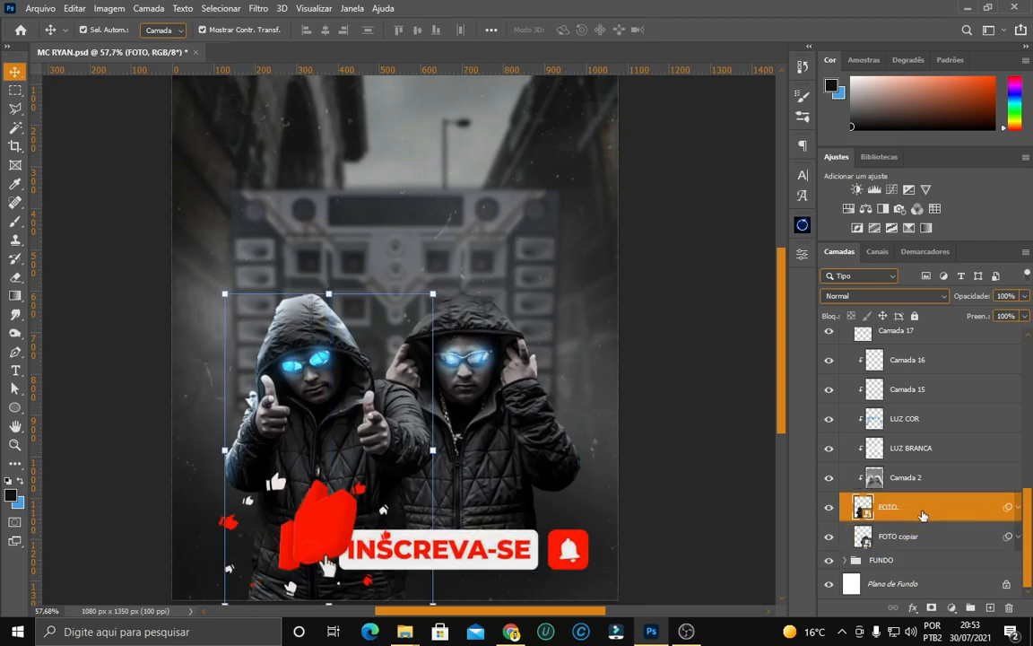
{"action": "left_click", "coordinate": [991, 537]}
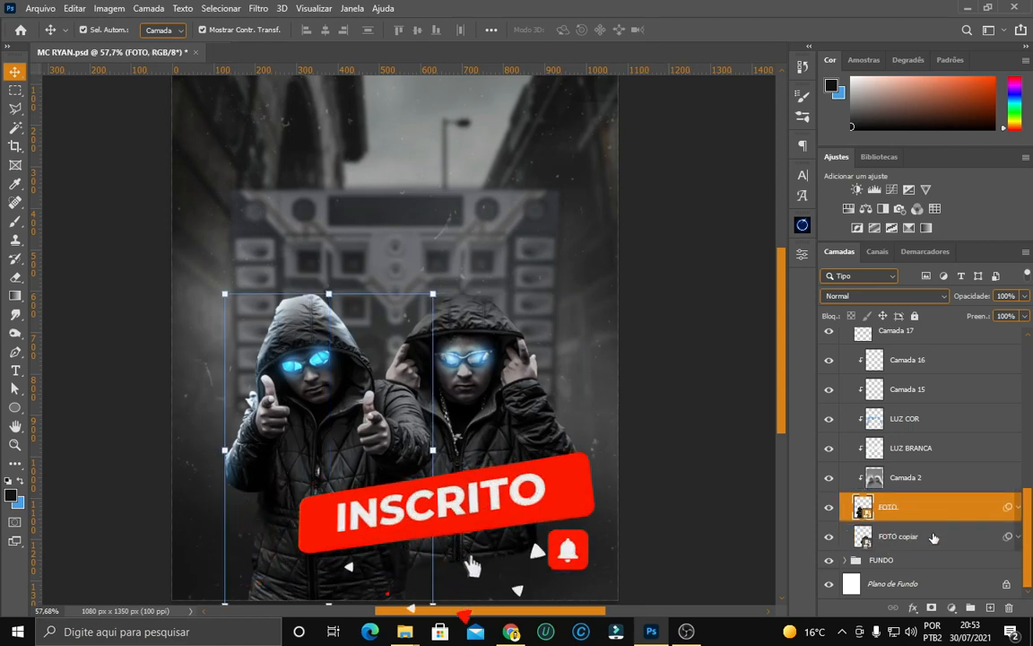
{"action": "left_click", "coordinate": [1018, 537]}
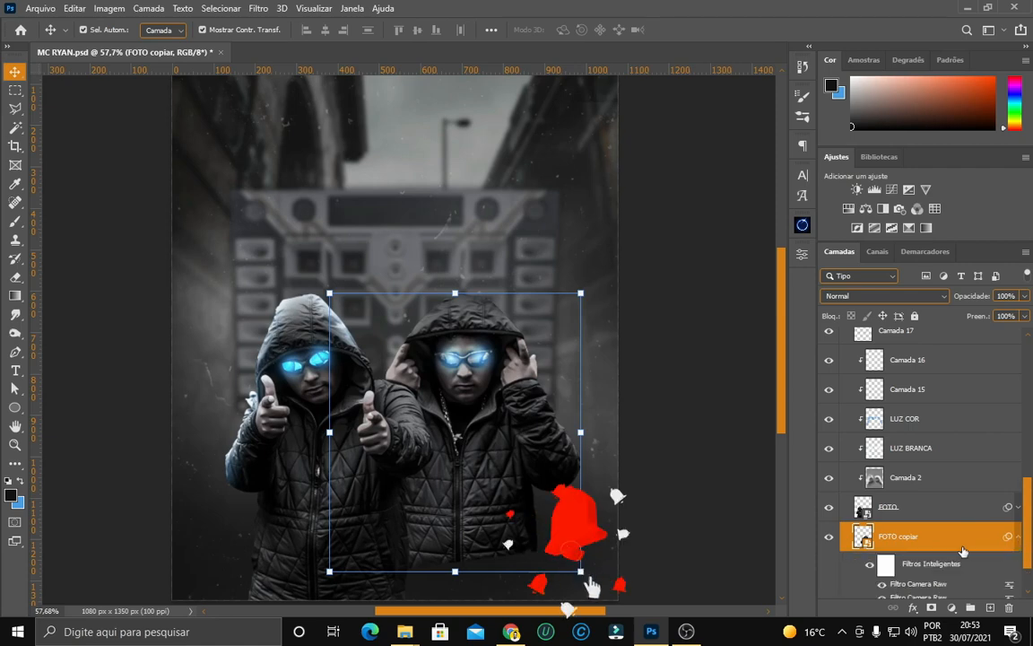
{"action": "scroll", "coordinate": [1017, 538], "scroll_direction": "down", "scroll_amount": 2}
{"action": "left_click", "coordinate": [1017, 453]}
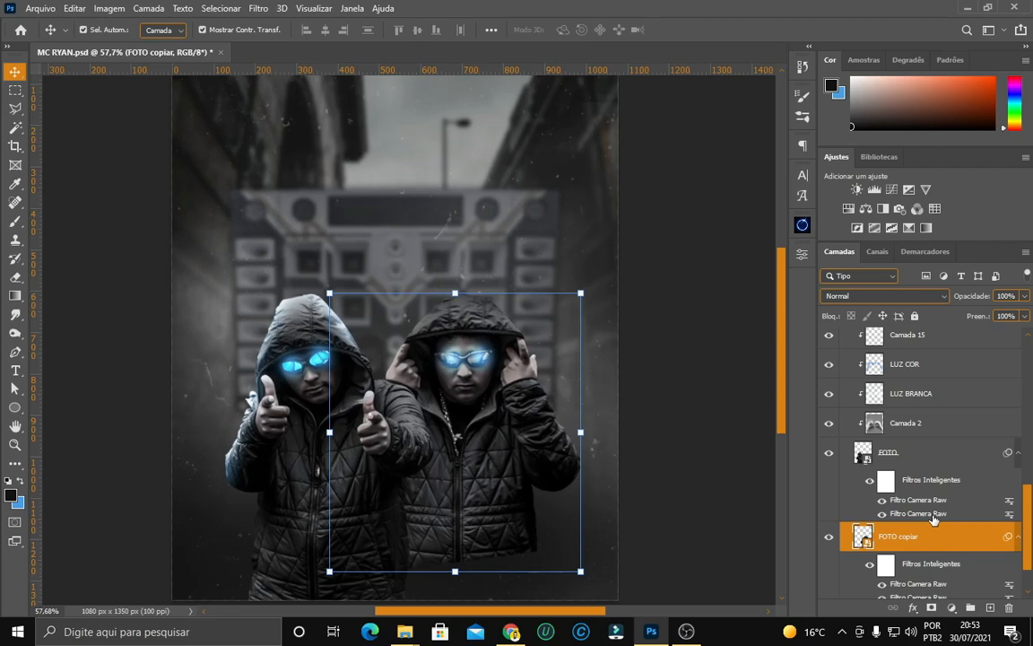
{"action": "scroll", "coordinate": [906, 522], "scroll_direction": "down", "scroll_amount": 2}
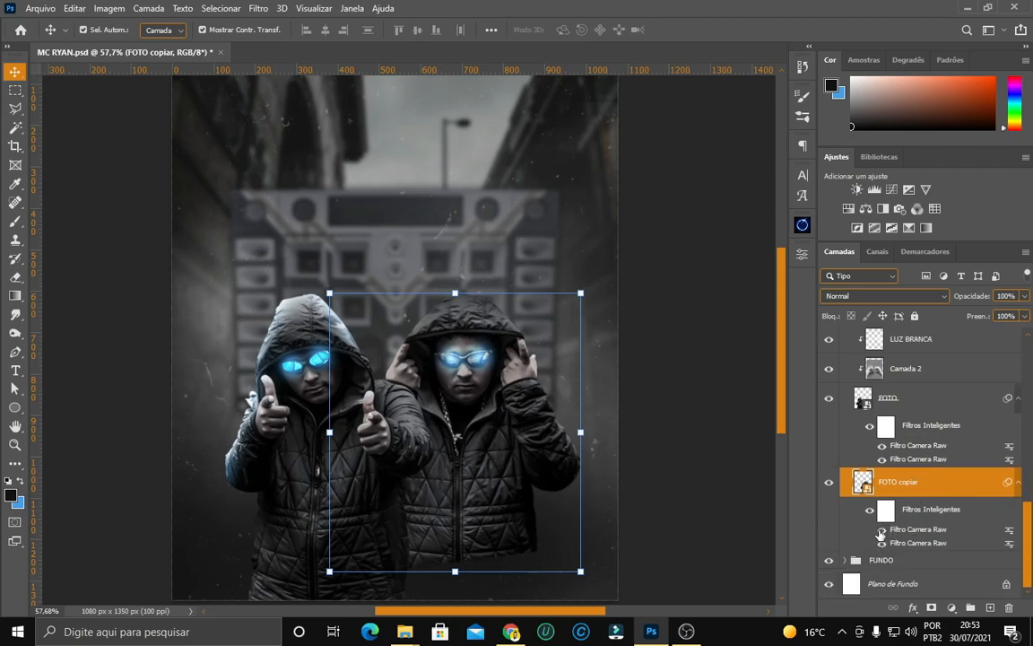
Compare the FOTO copiar photo with its upper Filtro Camera Raw turned off and on.
{"action": "left_click", "coordinate": [881, 530]}
{"action": "scroll", "coordinate": [594, 477], "scroll_direction": "up", "scroll_amount": 3}
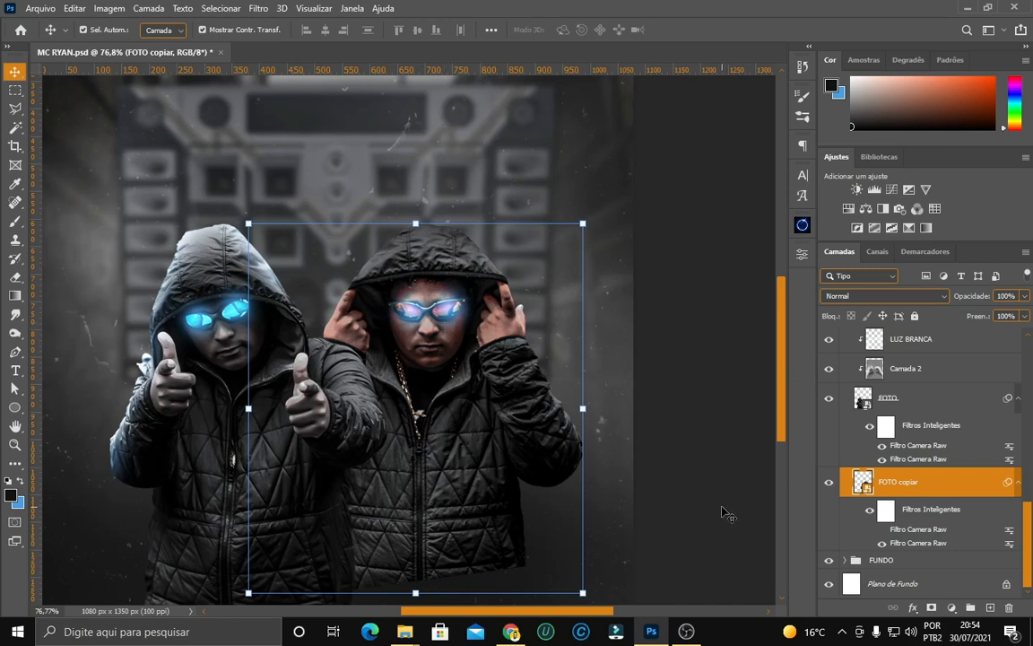
{"action": "left_click", "coordinate": [869, 509]}
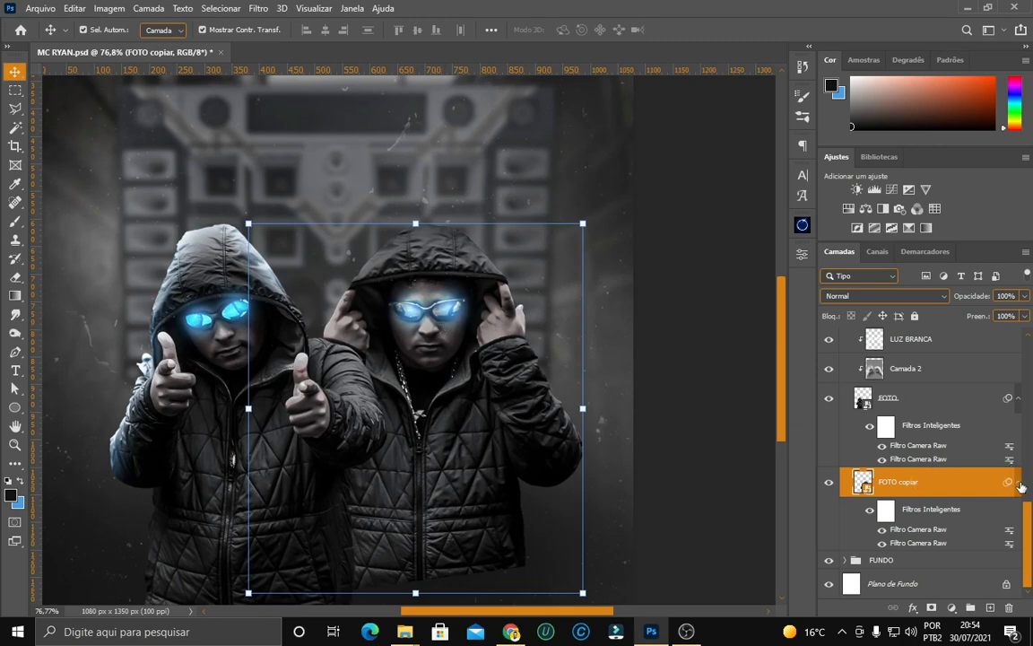
Collapse the Smart Filters lists of FOTO and FOTO copiar, and select the clipped Camada 2 layer.
{"action": "scroll", "coordinate": [1020, 486], "scroll_direction": "up", "scroll_amount": 3}
{"action": "scroll", "coordinate": [1019, 546], "scroll_direction": "down", "scroll_amount": 3}
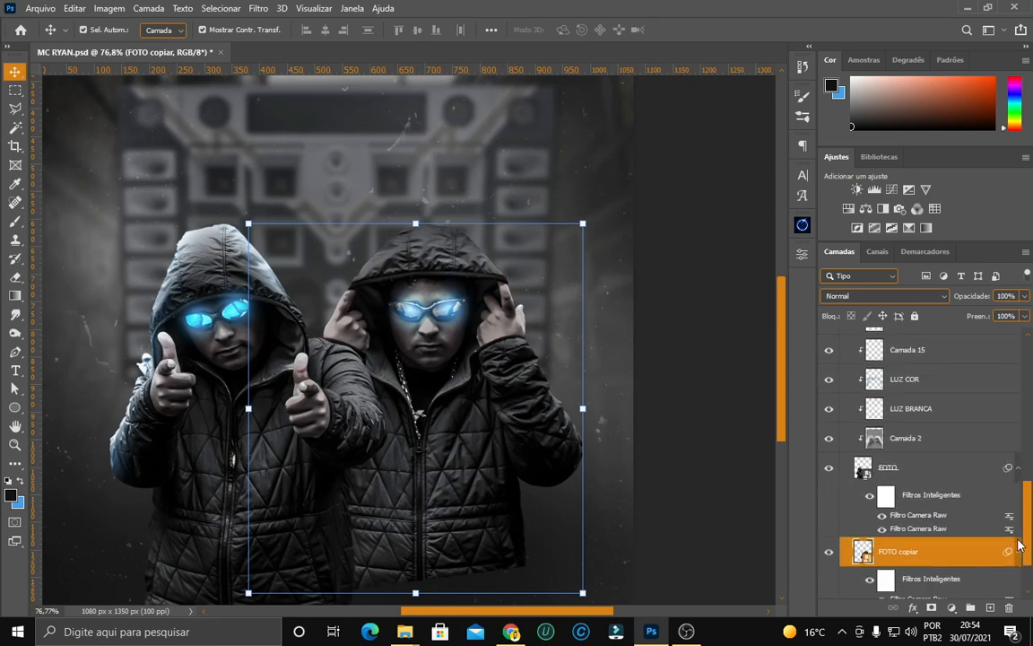
{"action": "left_click", "coordinate": [1019, 463]}
{"action": "left_click", "coordinate": [883, 479]}
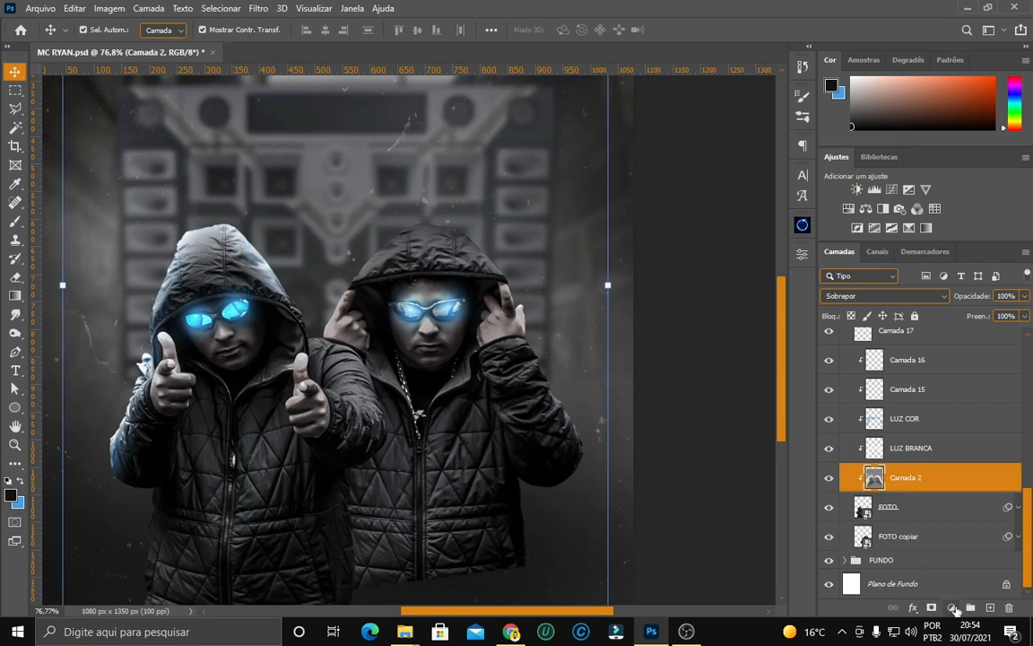
Demonstrate the Fill command with 50% Cinza on a new layer above Camada 2, cancel it and delete the layer.
{"action": "left_click", "coordinate": [990, 609]}
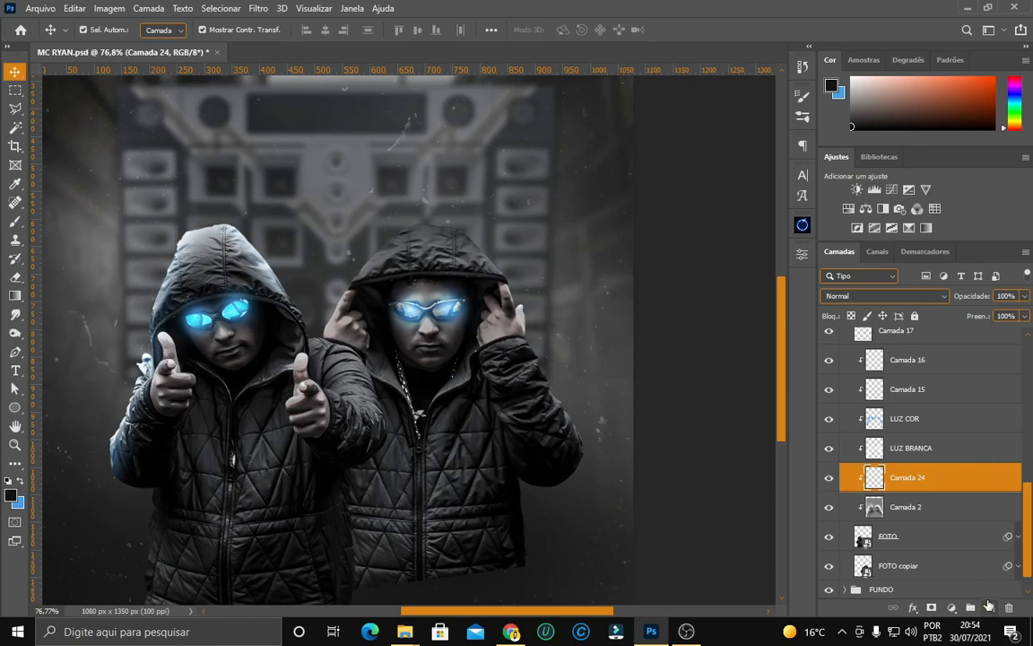
{"action": "key", "text": "shift+F5"}
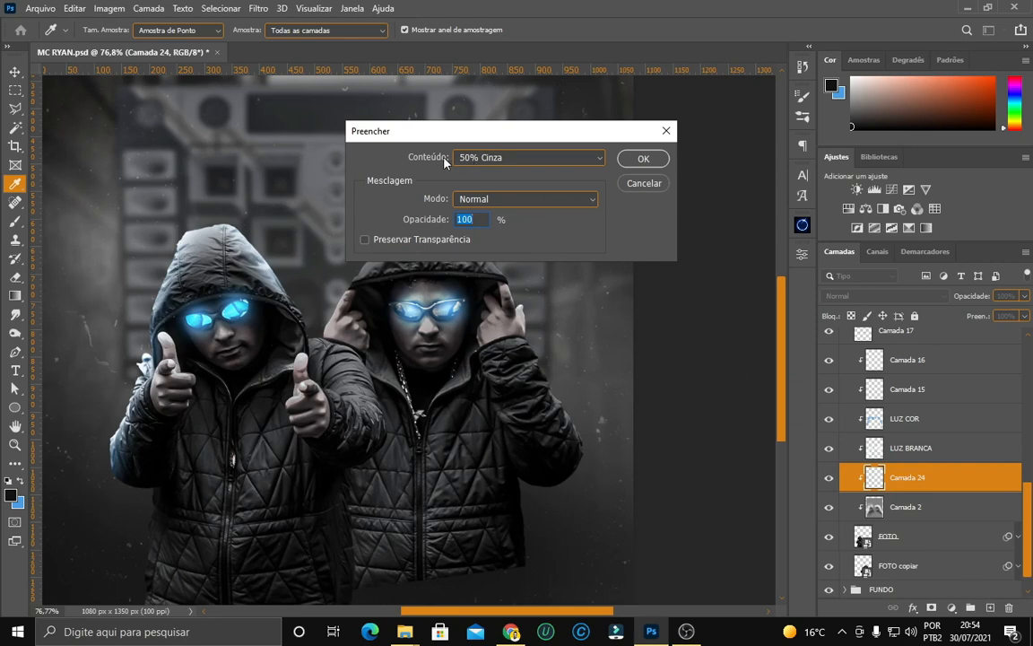
{"action": "left_click", "coordinate": [649, 188]}
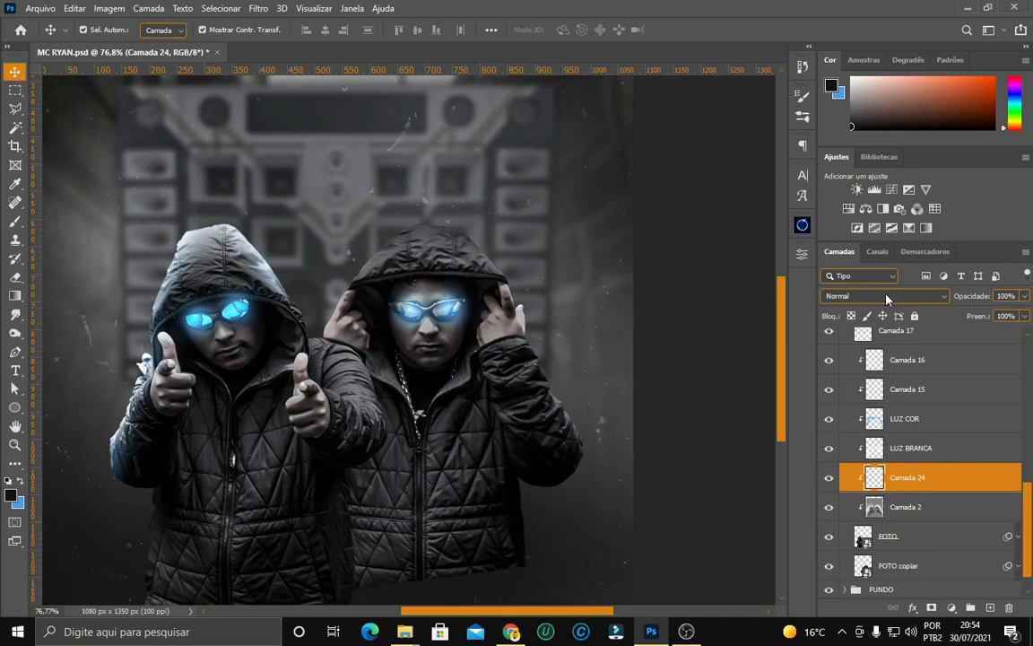
{"action": "key", "text": "Delete"}
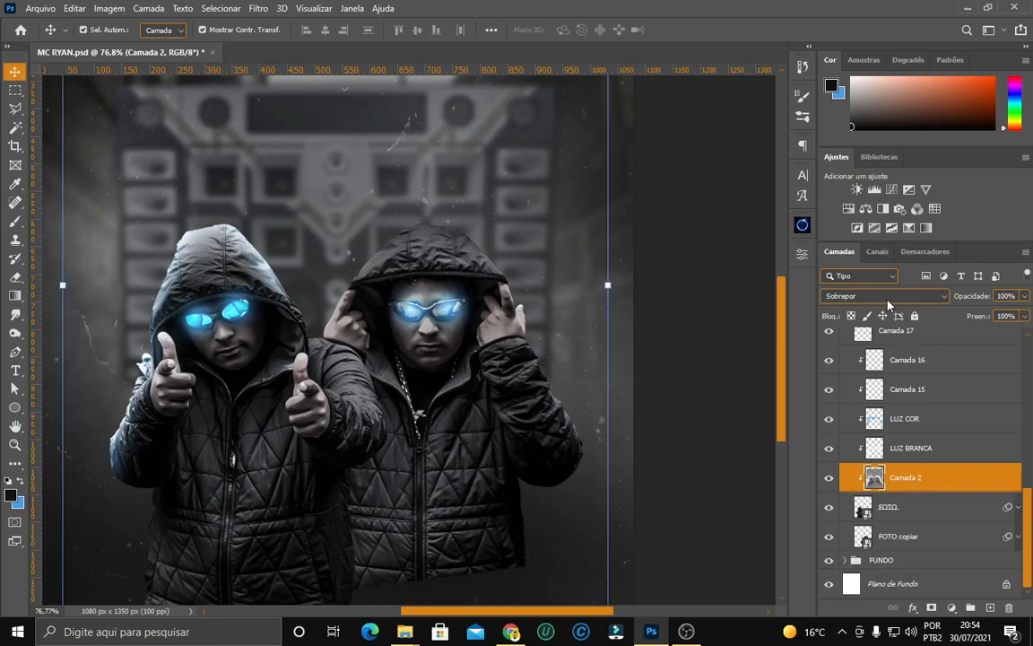
Show the Superexposição and Subexposição tools used on Camada 2, leaving Subexposição active, and select the LUZ BRANCA layer.
{"action": "left_click_drag", "start_coordinate": [15, 332], "coordinate": [72, 346]}
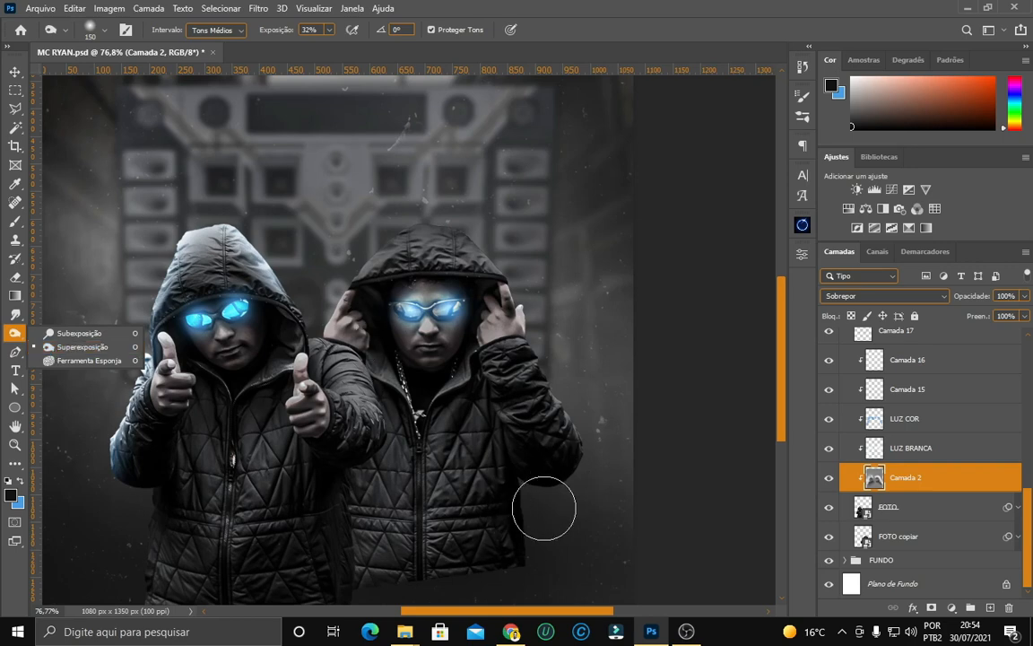
{"action": "left_click", "coordinate": [50, 347]}
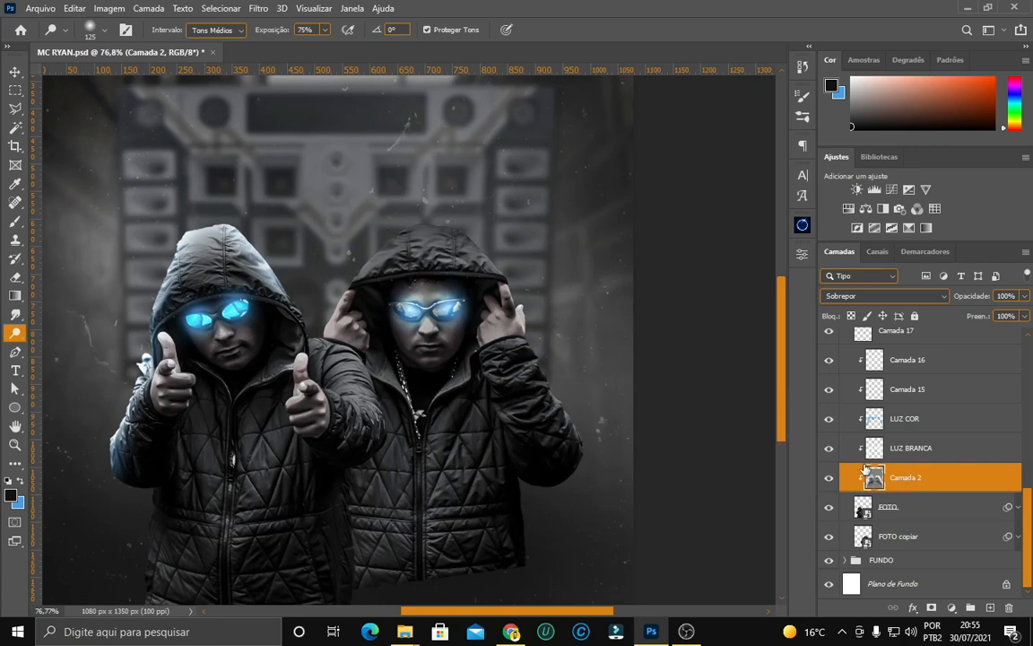
{"action": "left_click", "coordinate": [912, 455]}
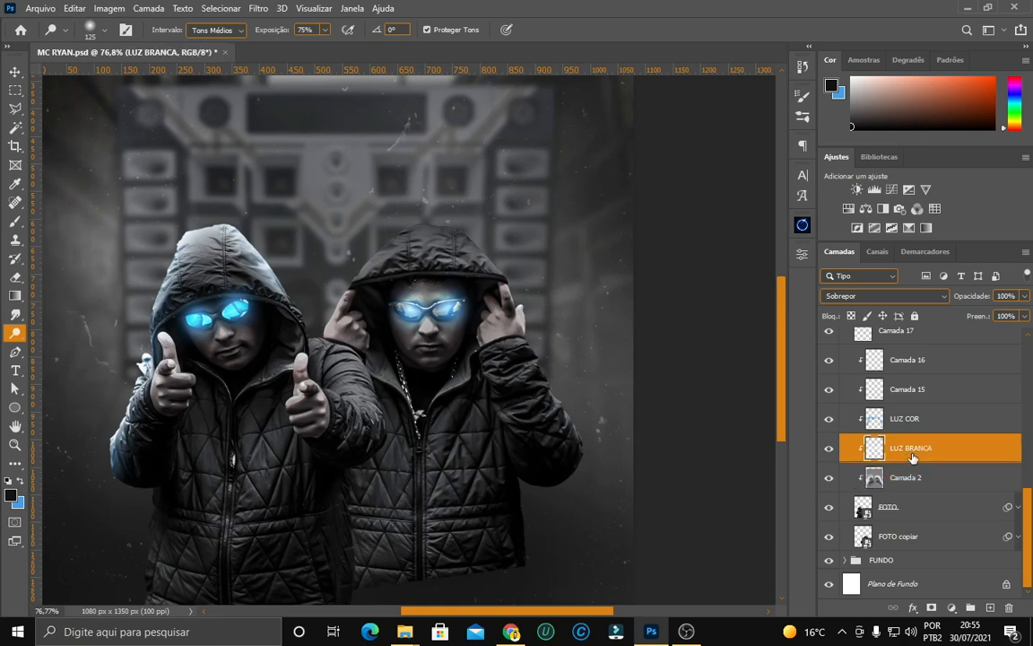
Select the LUZ COR layer and compare the image with Camada 17 hidden and shown.
{"action": "left_click", "coordinate": [907, 418]}
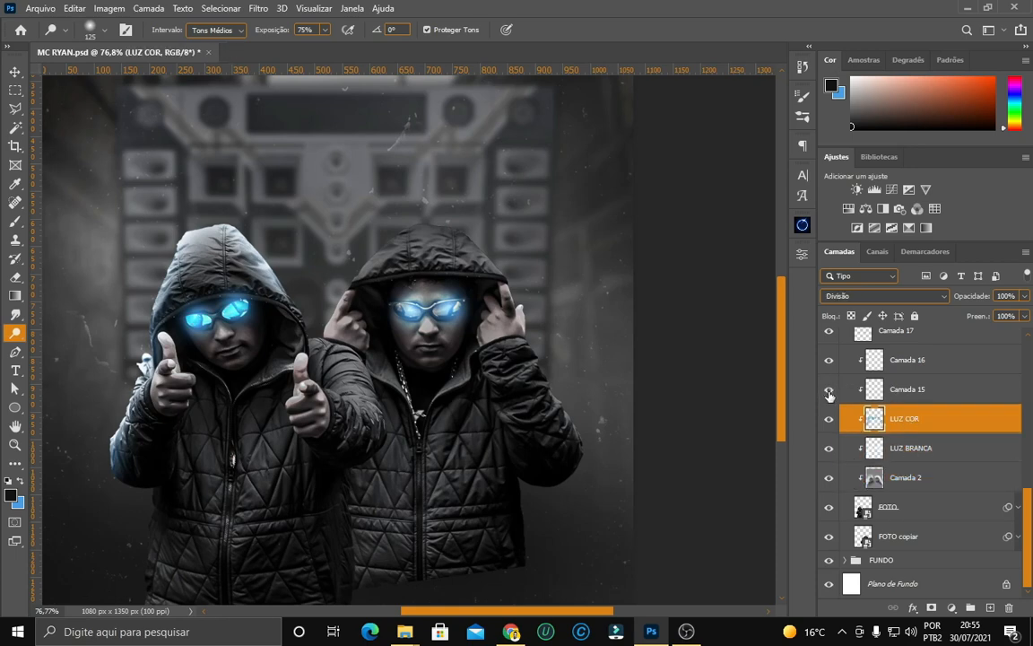
{"action": "scroll", "coordinate": [910, 415], "scroll_direction": "up", "scroll_amount": 10}
{"action": "scroll", "coordinate": [910, 415], "scroll_direction": "down", "scroll_amount": 10}
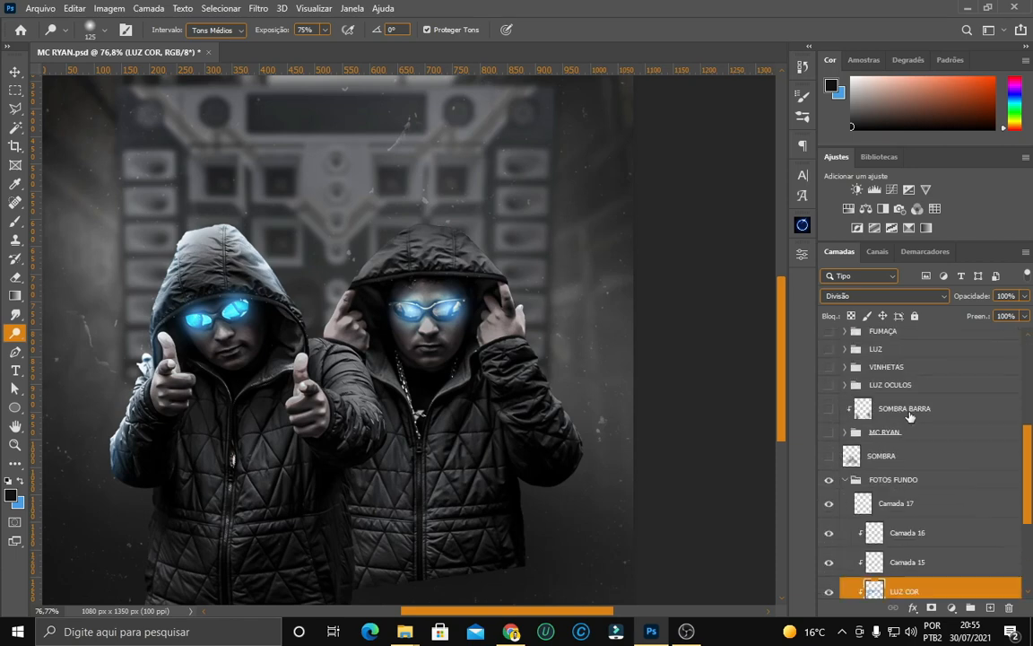
{"action": "left_click", "coordinate": [829, 357]}
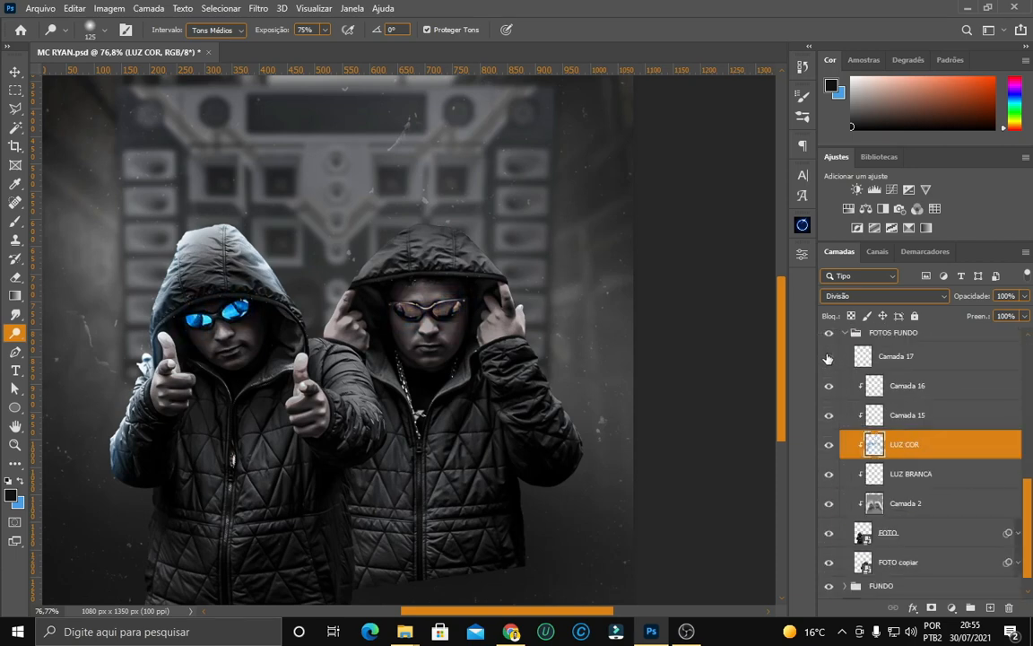
{"action": "left_click", "coordinate": [829, 358]}
{"action": "left_click", "coordinate": [829, 358]}
{"action": "scroll", "coordinate": [906, 422], "scroll_direction": "up", "scroll_amount": 3}
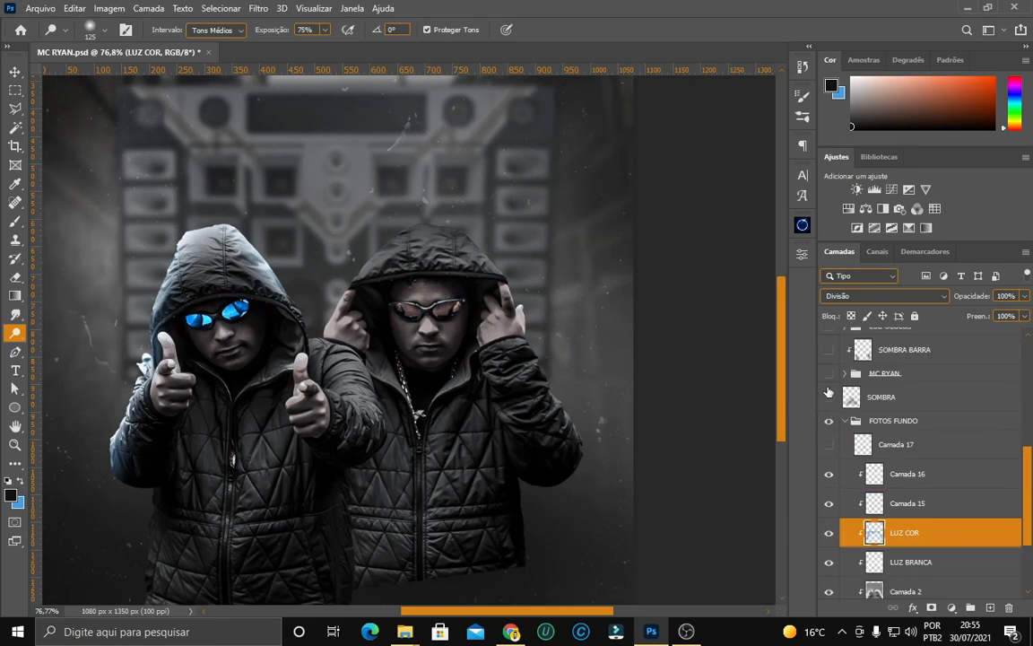
{"action": "scroll", "coordinate": [843, 439], "scroll_direction": "down", "scroll_amount": 2}
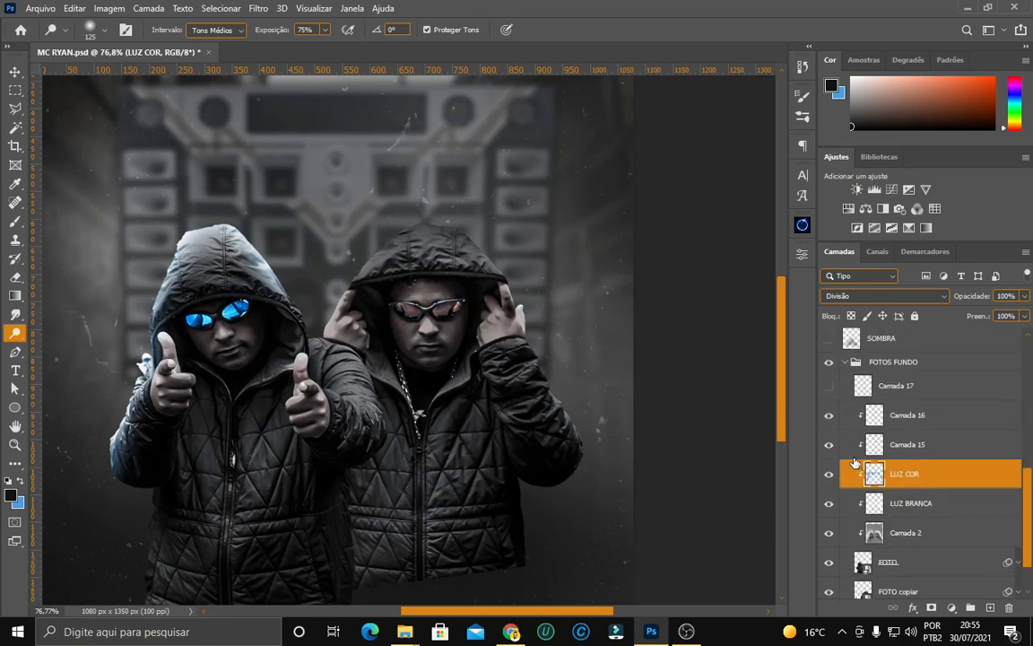
{"action": "left_click", "coordinate": [835, 388]}
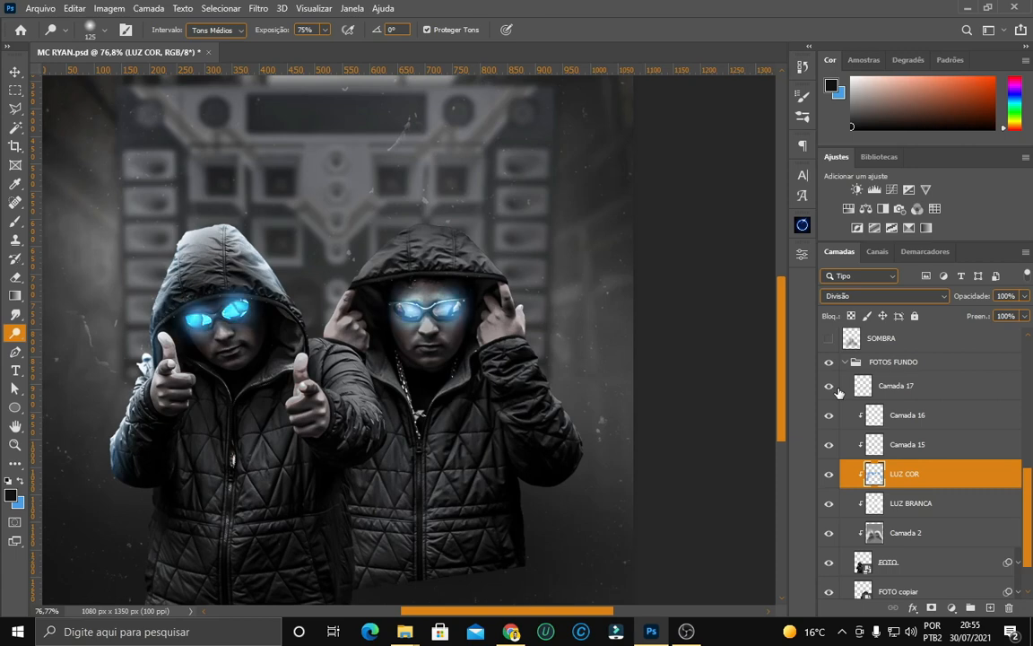
{"action": "scroll", "coordinate": [838, 403], "scroll_direction": "down", "scroll_amount": 2}
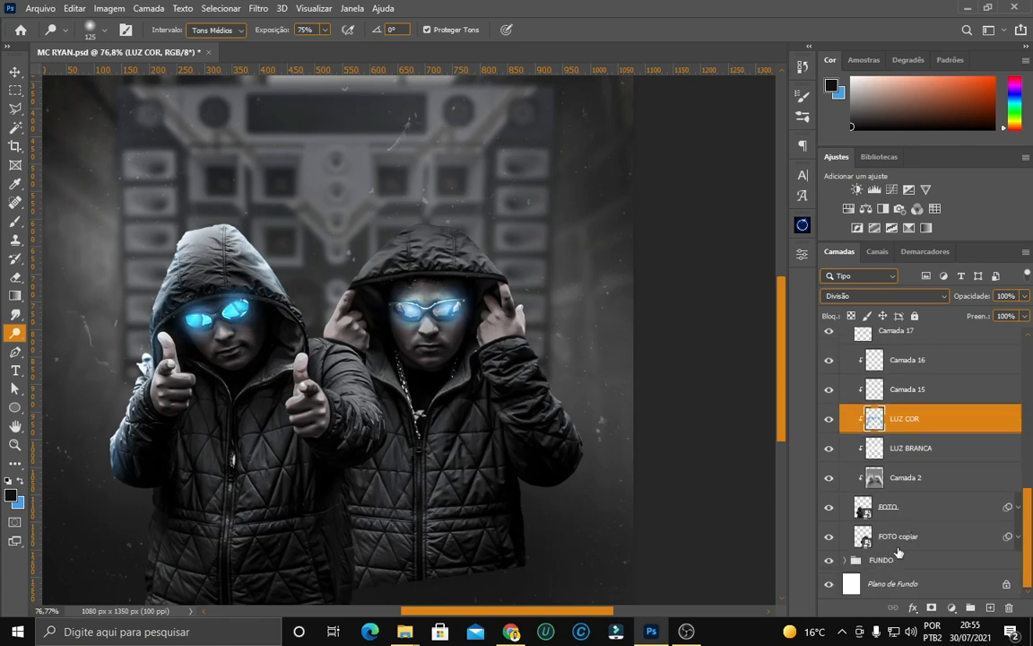
{"action": "scroll", "coordinate": [818, 489], "scroll_direction": "up", "scroll_amount": 5}
{"action": "scroll", "coordinate": [803, 465], "scroll_direction": "down", "scroll_amount": 5}
Select the LUZ BRANCA layer and set up the Brush with the blue foreground color, 81% opacity and size 250.
{"action": "left_click", "coordinate": [933, 450]}
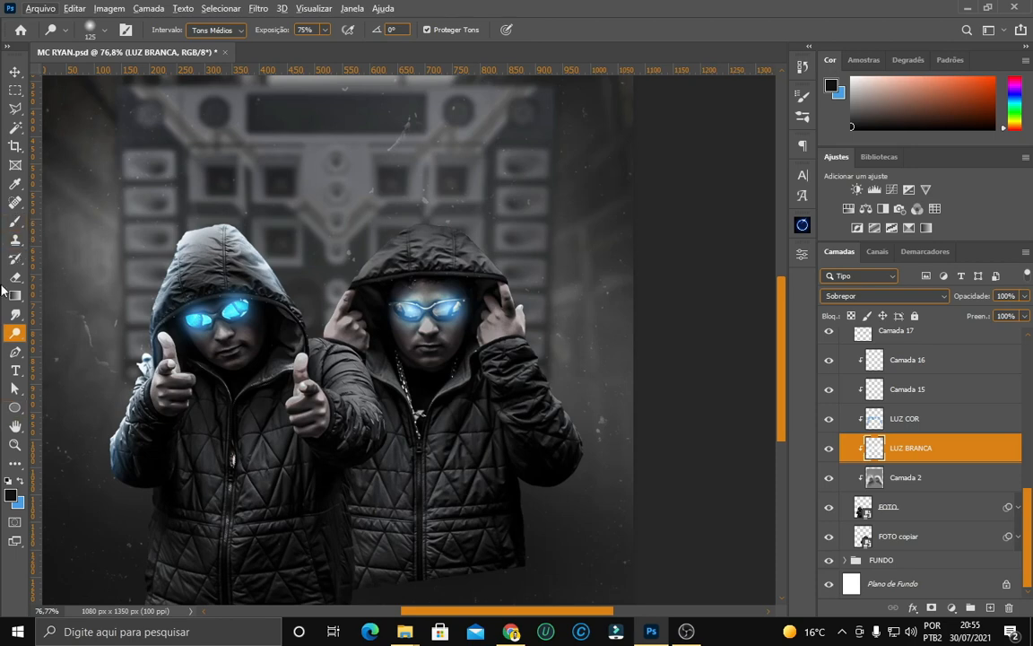
{"action": "left_click", "coordinate": [15, 220]}
{"action": "left_click", "coordinate": [22, 481]}
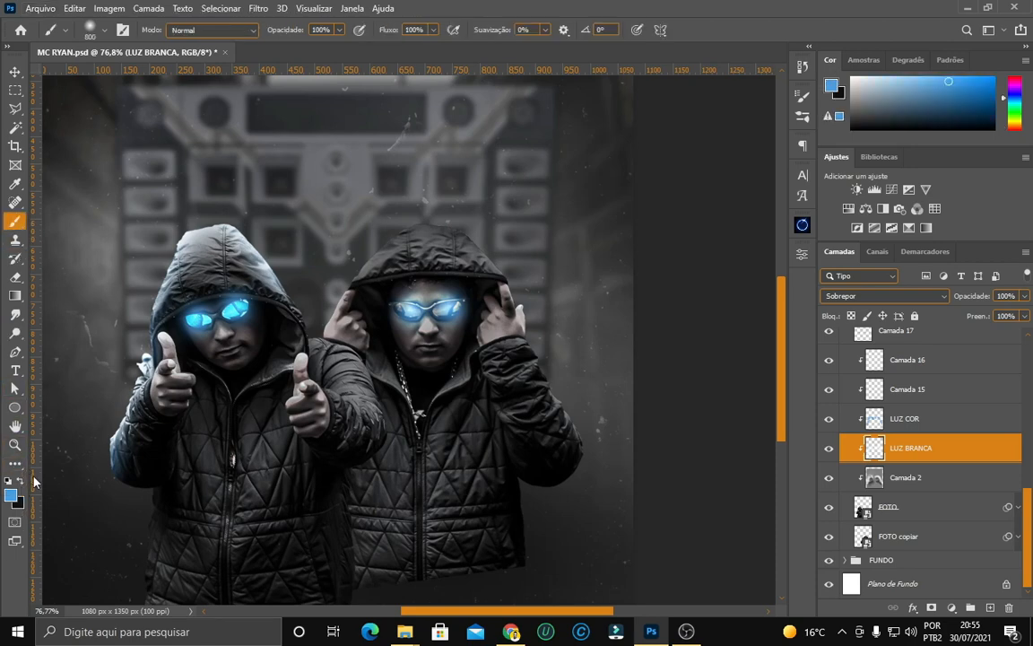
{"action": "left_click_drag", "start_coordinate": [267, 34], "coordinate": [255, 34]}
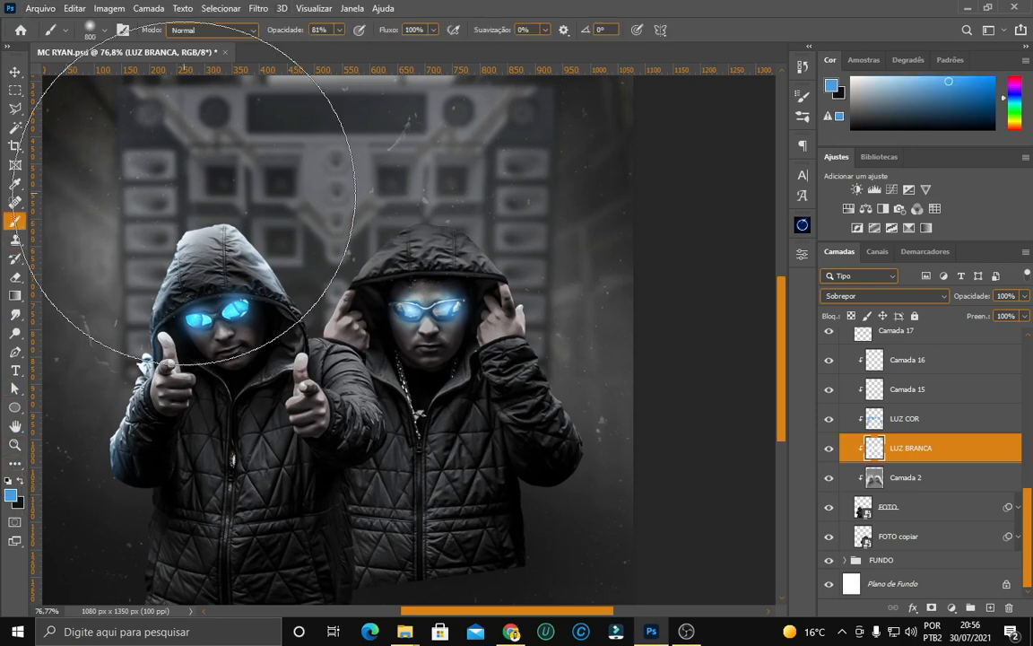
{"action": "scroll", "coordinate": [90, 243], "scroll_direction": "down", "scroll_amount": 3}
{"action": "key", "text": "bracketleft"}
{"action": "key", "text": "bracketleft"}
{"action": "key", "text": "bracketleft"}
{"action": "key", "text": "bracketleft"}
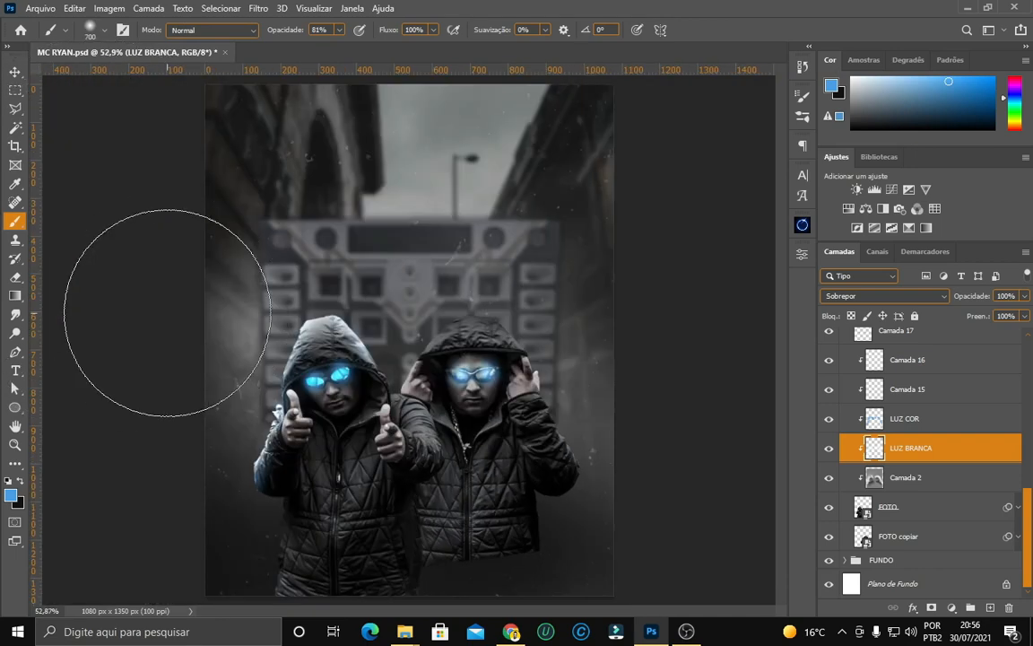
{"action": "key", "text": "bracketleft"}
{"action": "key", "text": "bracketleft"}
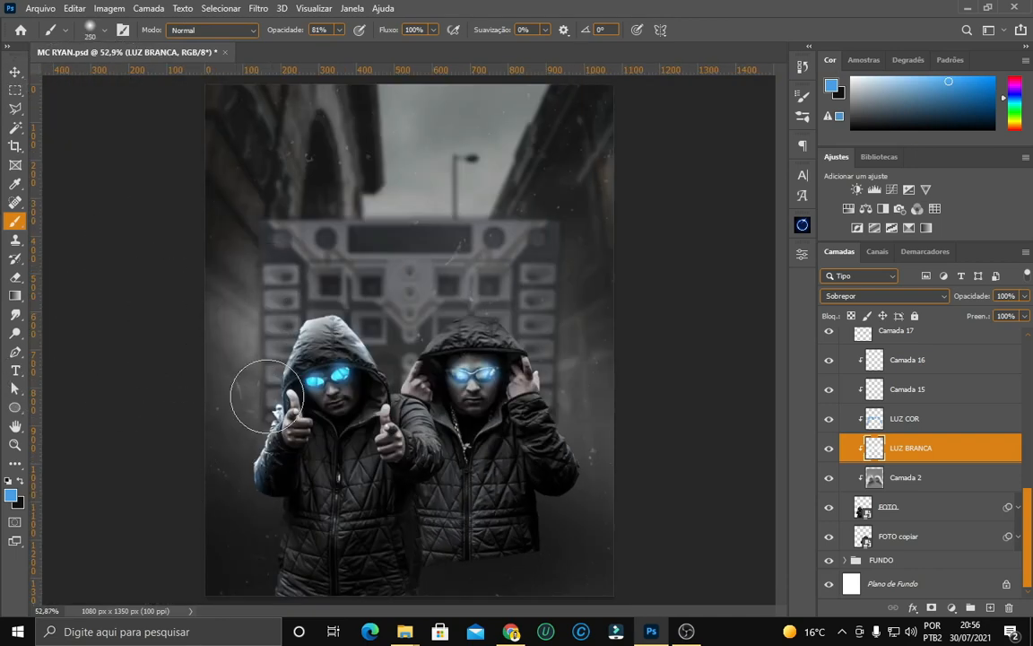
Review the LUZ COR and LUZ BRANCA light layers with their blend modes on the enlarged photo.
{"action": "left_click", "coordinate": [912, 427]}
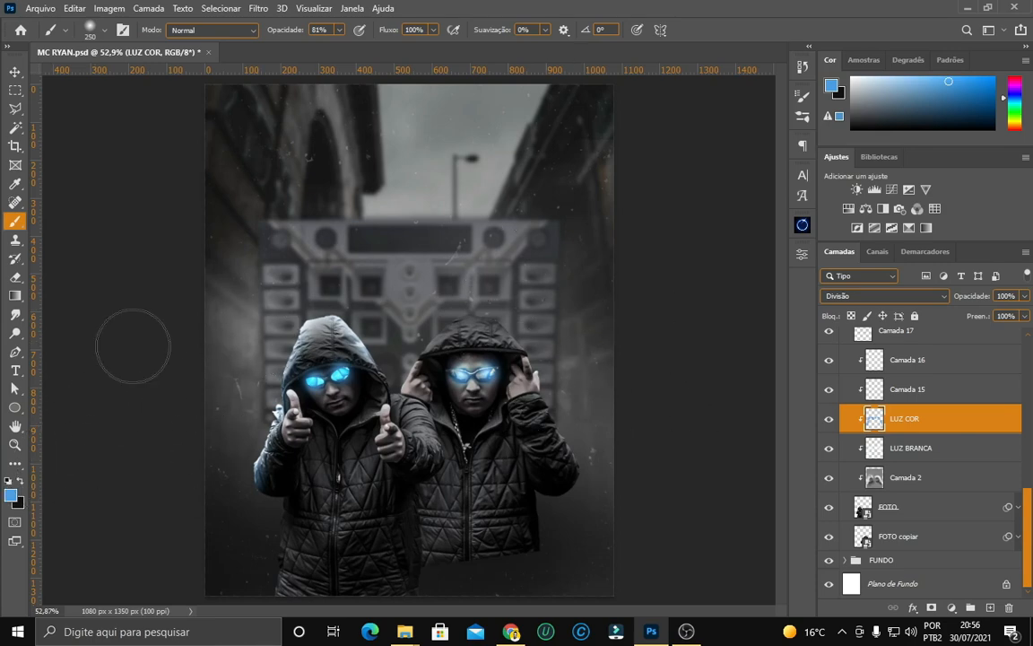
{"action": "scroll", "coordinate": [408, 453], "scroll_direction": "up", "scroll_amount": 3}
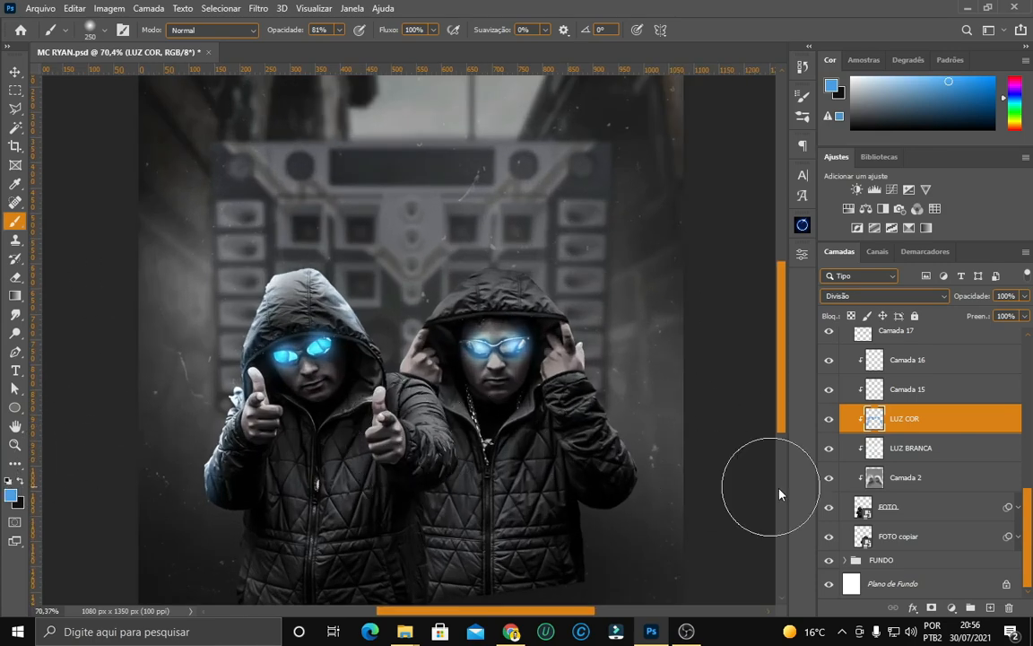
{"action": "left_click", "coordinate": [888, 448]}
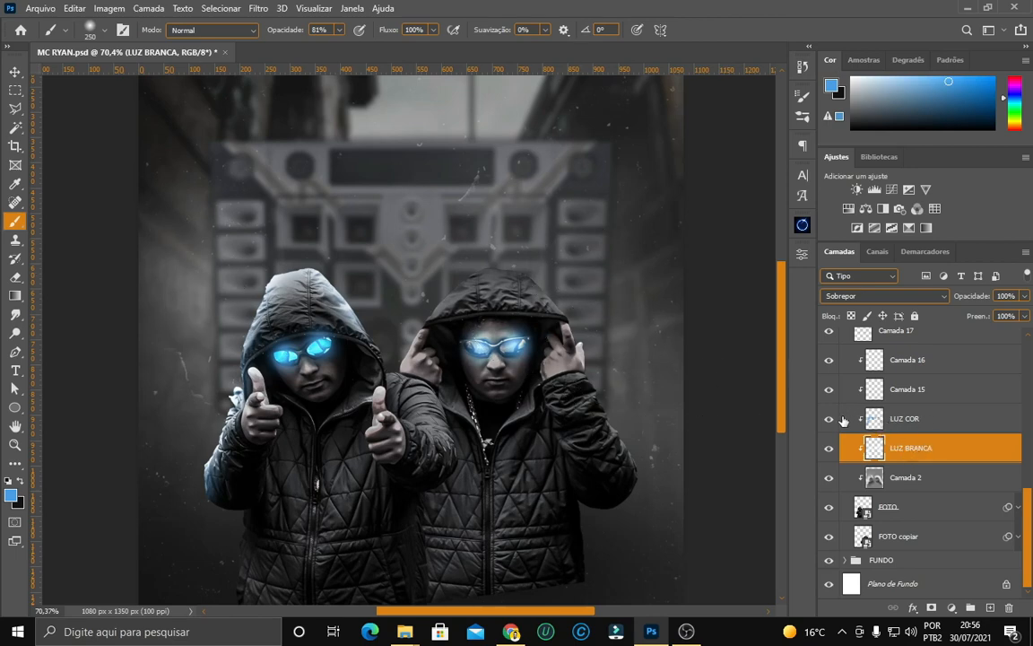
Select Camada 15 and hide the glasses layers Camada 15, Camada 16 and Camada 17.
{"action": "left_click", "coordinate": [943, 388]}
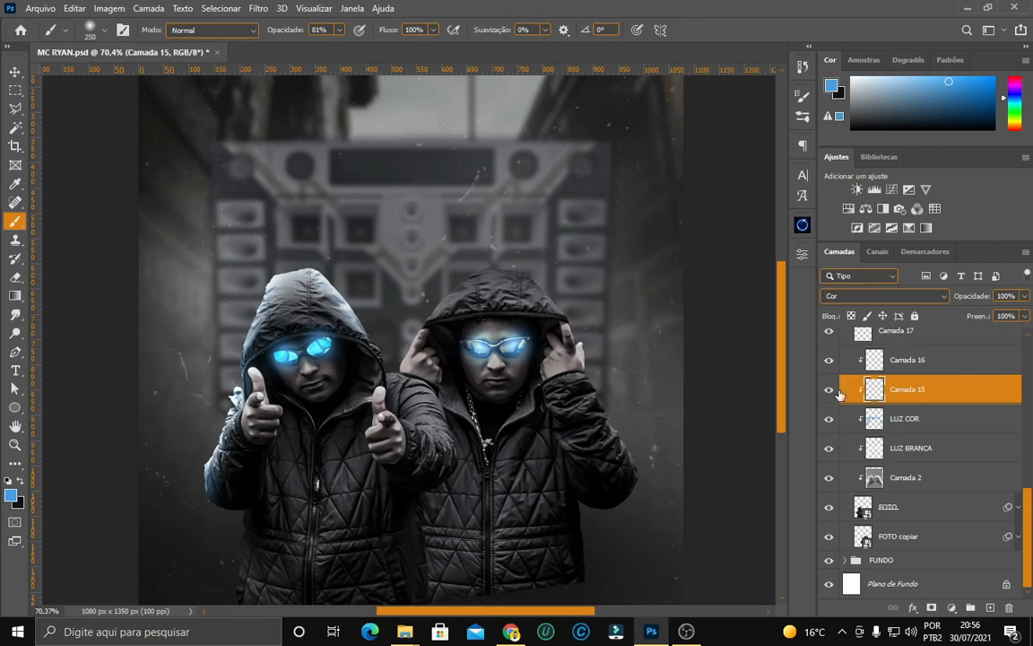
{"action": "left_click", "coordinate": [828, 389]}
{"action": "left_click", "coordinate": [828, 390]}
{"action": "left_click", "coordinate": [829, 389]}
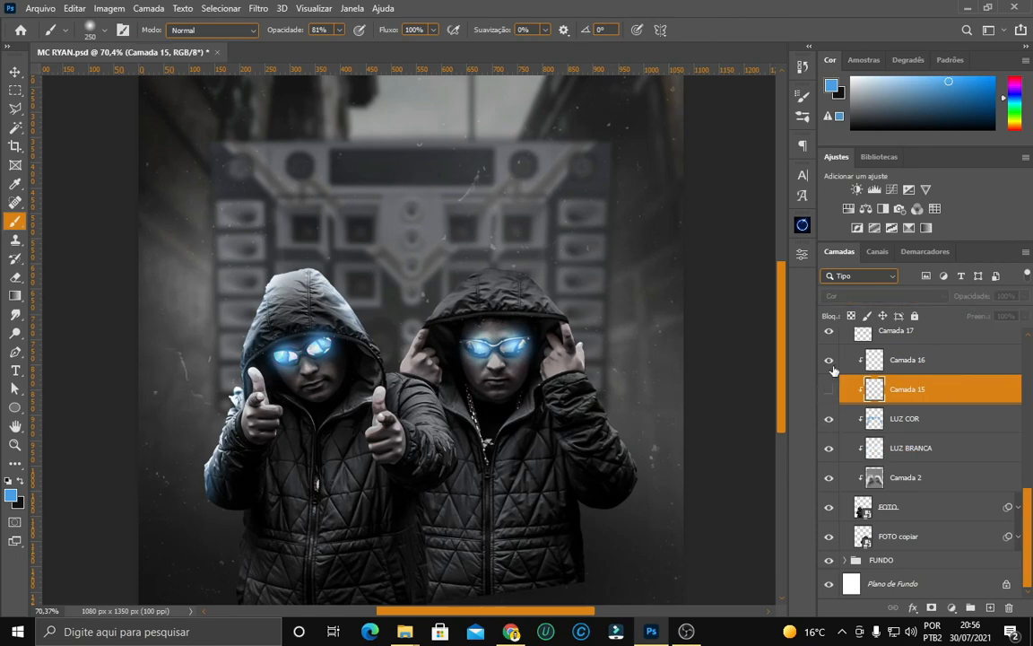
{"action": "scroll", "coordinate": [835, 362], "scroll_direction": "up", "scroll_amount": 1}
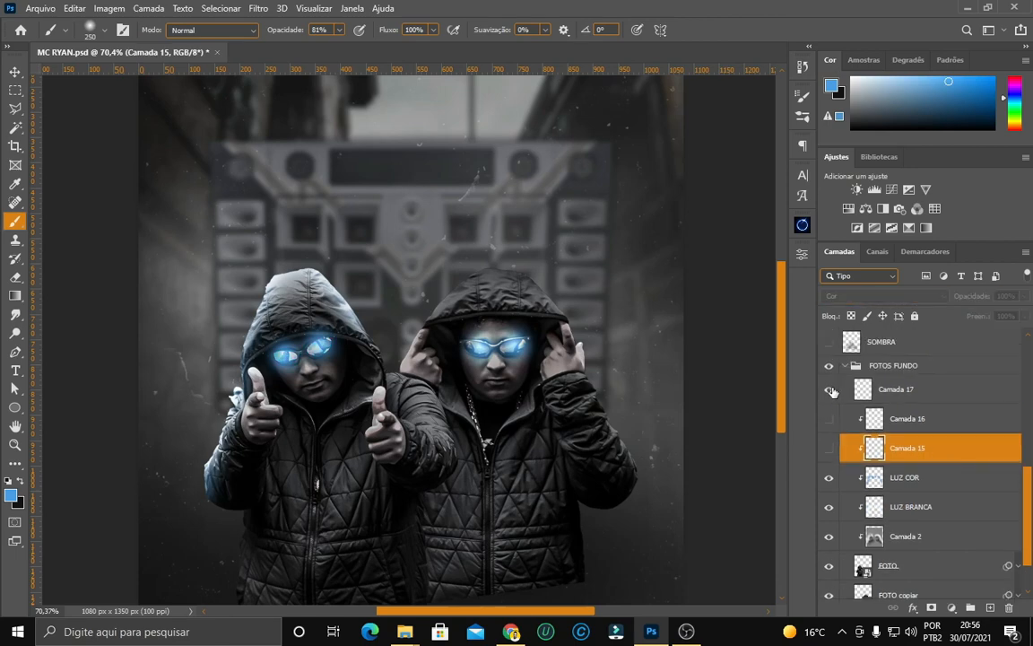
{"action": "left_click", "coordinate": [831, 390]}
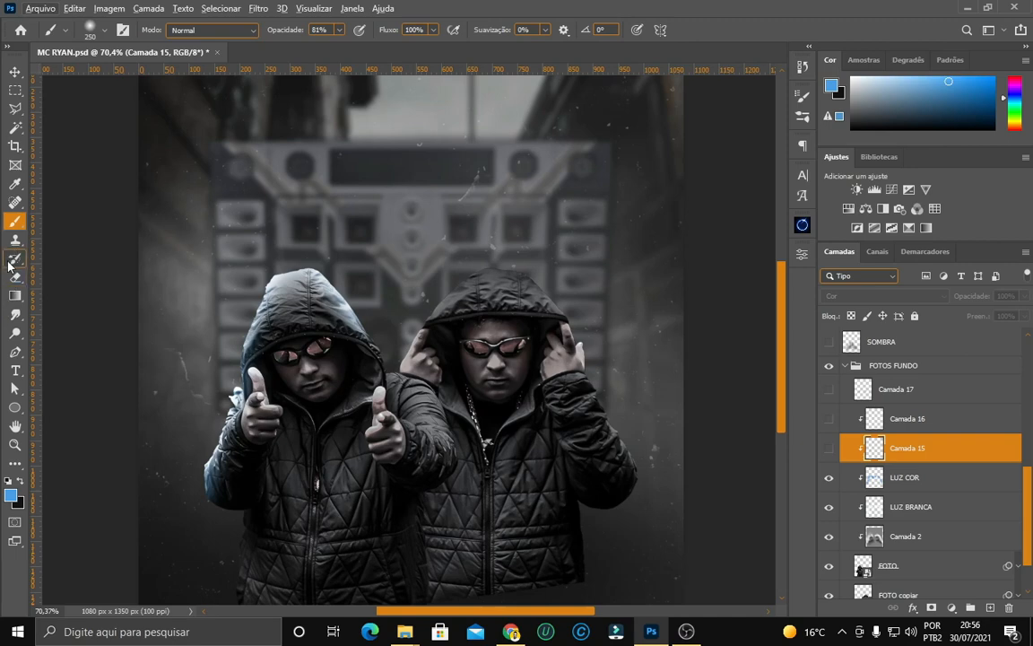
Show the Brush tool variants and check the foreground color 4a9fe7, keeping it.
{"action": "right_click", "coordinate": [15, 221]}
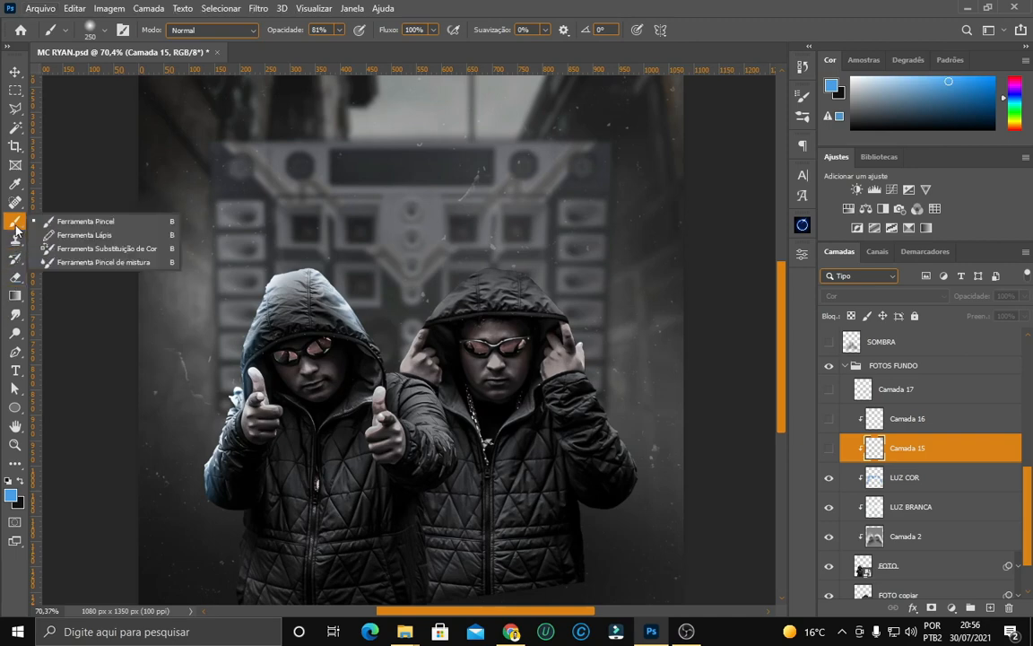
{"action": "left_click", "coordinate": [11, 493]}
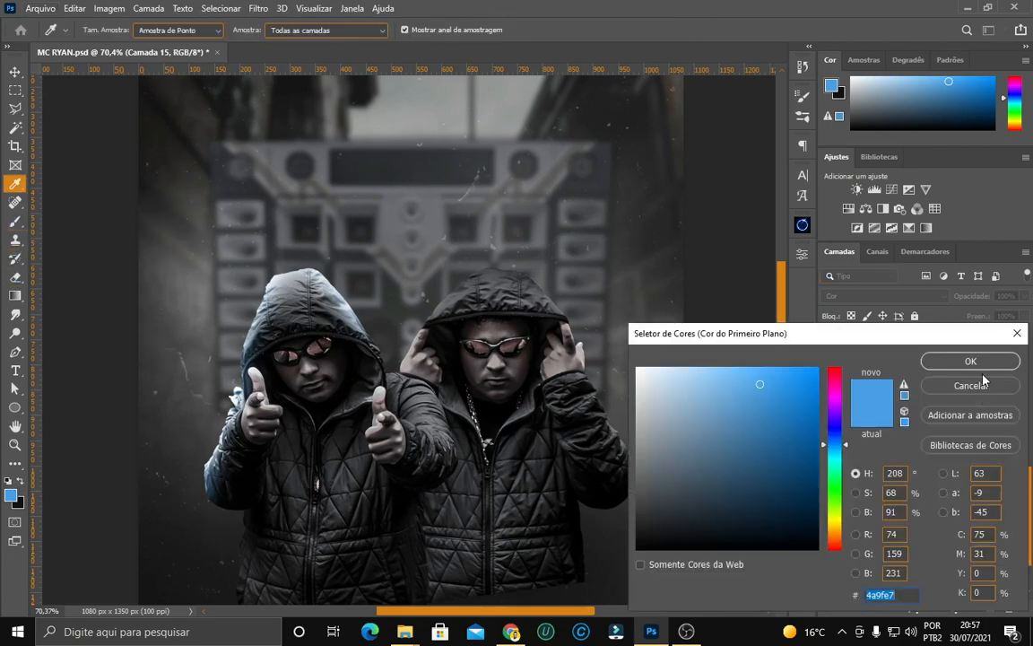
{"action": "left_click", "coordinate": [970, 362]}
Make Camada 15 visible again, try a brush stroke over the front man's sunglasses lens and undo it.
{"action": "scroll", "coordinate": [368, 352], "scroll_direction": "up", "scroll_amount": 3}
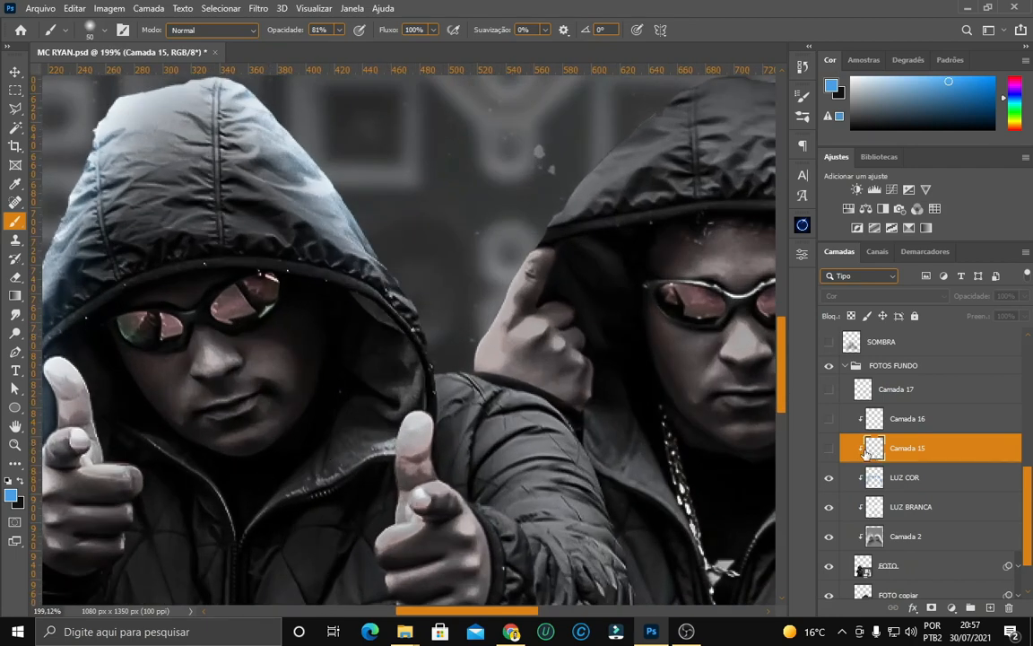
{"action": "left_click", "coordinate": [829, 447]}
{"action": "scroll", "coordinate": [252, 297], "scroll_direction": "up", "scroll_amount": 1}
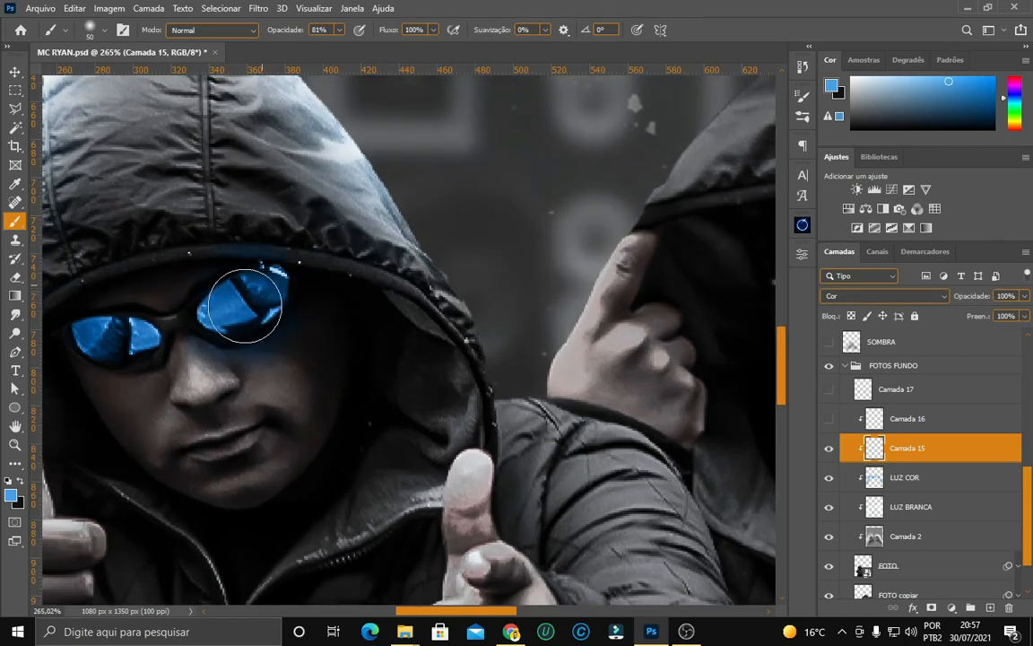
{"action": "mouse_move", "coordinate": [244, 306]}
{"action": "left_mouse_down"}
{"action": "mouse_move", "coordinate": [249, 288]}
{"action": "mouse_move", "coordinate": [263, 286]}
{"action": "mouse_move", "coordinate": [237, 323]}
{"action": "mouse_move", "coordinate": [236, 363]}
{"action": "left_mouse_up"}
{"action": "key", "text": "ctrl+z"}
Add a new layer above Camada 16 and clip it to the photo.
{"action": "left_click", "coordinate": [942, 423]}
{"action": "left_click", "coordinate": [991, 609]}
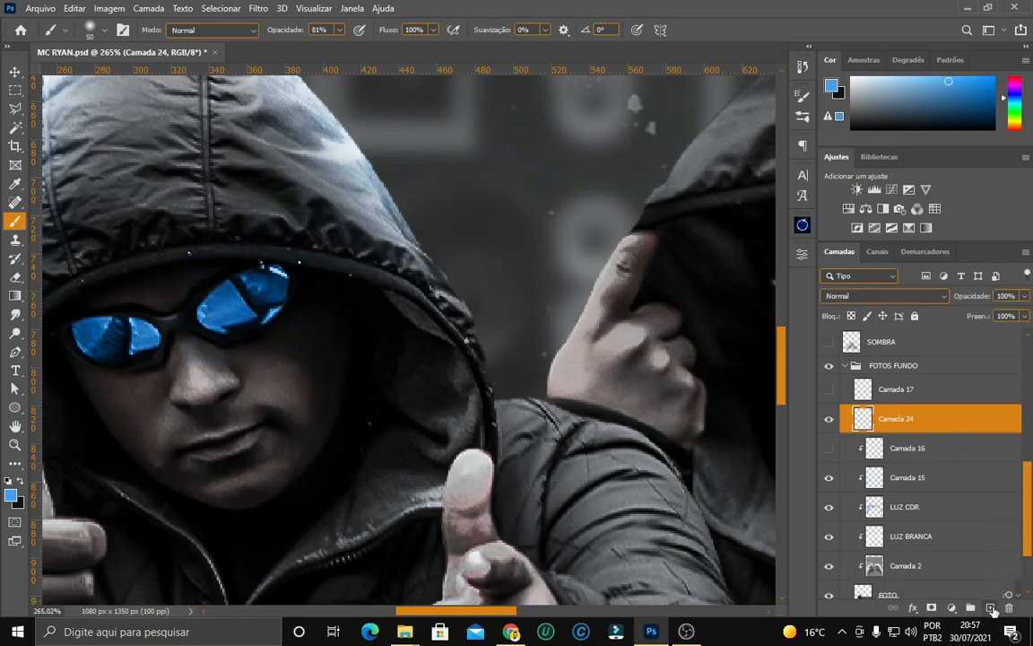
{"action": "left_click_drag", "start_coordinate": [865, 420], "coordinate": [867, 426]}
{"action": "left_click", "coordinate": [867, 426], "text": "alt"}
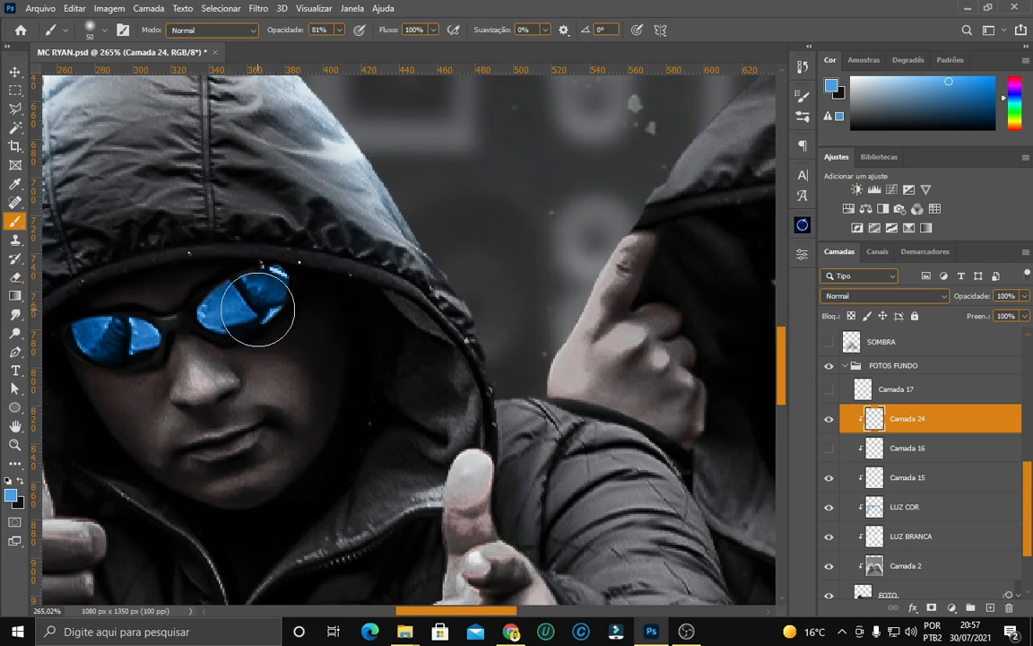
Paint both lenses of the front man's sunglasses blue with a size 30 brush on the new layer.
{"action": "key", "text": "bracketleft"}
{"action": "key", "text": "bracketleft"}
{"action": "key", "text": "bracketleft"}
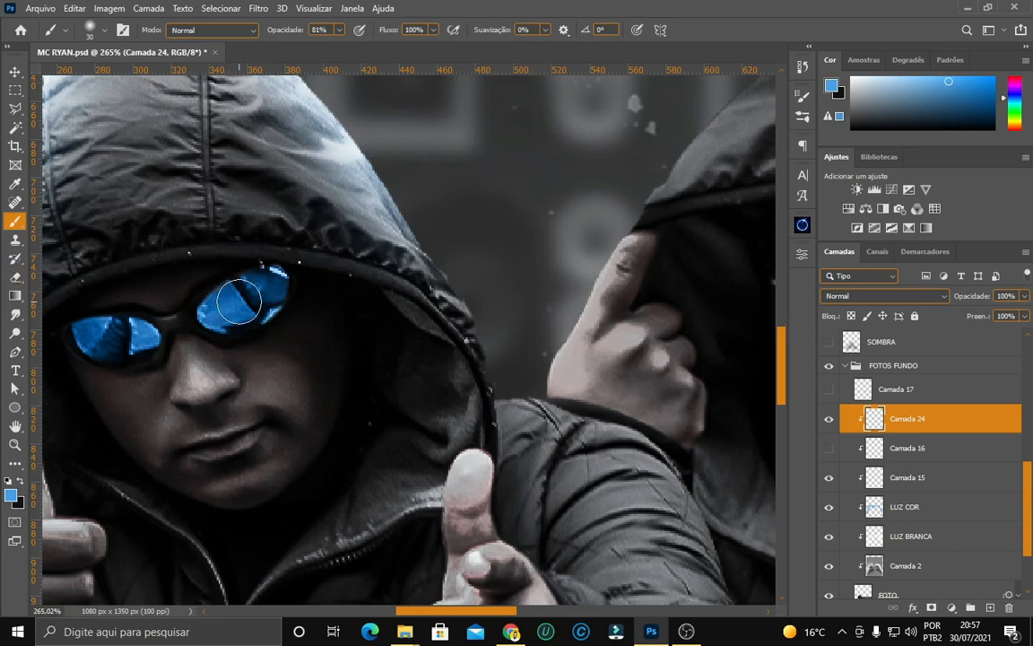
{"action": "mouse_move", "coordinate": [239, 301]}
{"action": "left_mouse_down"}
{"action": "mouse_move", "coordinate": [219, 273]}
{"action": "mouse_move", "coordinate": [240, 257]}
{"action": "mouse_move", "coordinate": [199, 278]}
{"action": "left_mouse_up"}
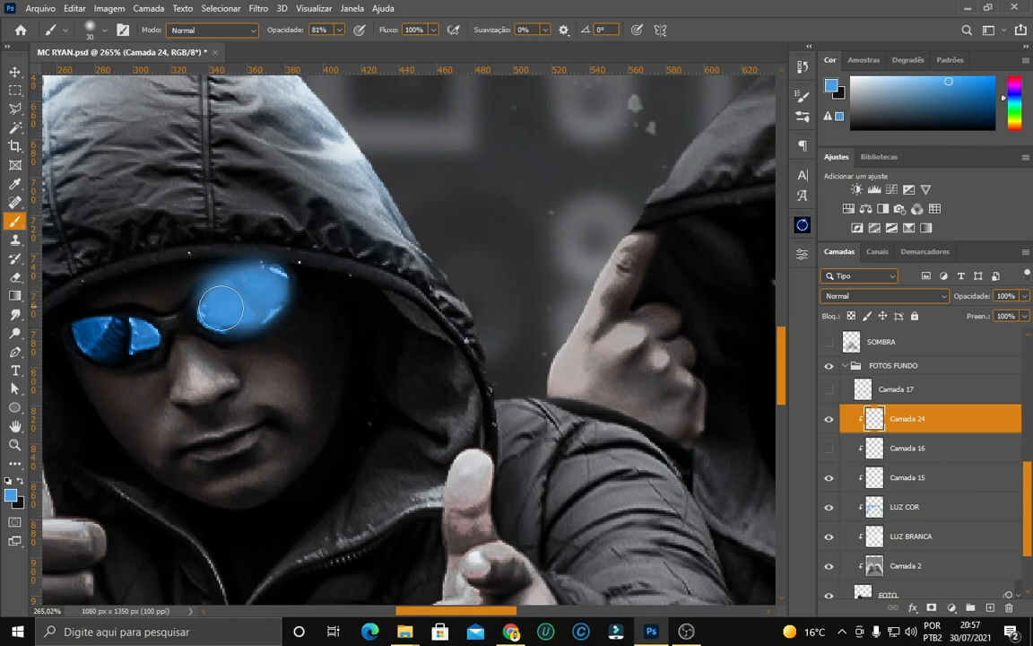
{"action": "mouse_move", "coordinate": [122, 335]}
{"action": "left_mouse_down"}
{"action": "mouse_move", "coordinate": [85, 332]}
{"action": "mouse_move", "coordinate": [142, 342]}
{"action": "mouse_move", "coordinate": [132, 329]}
{"action": "left_mouse_up"}
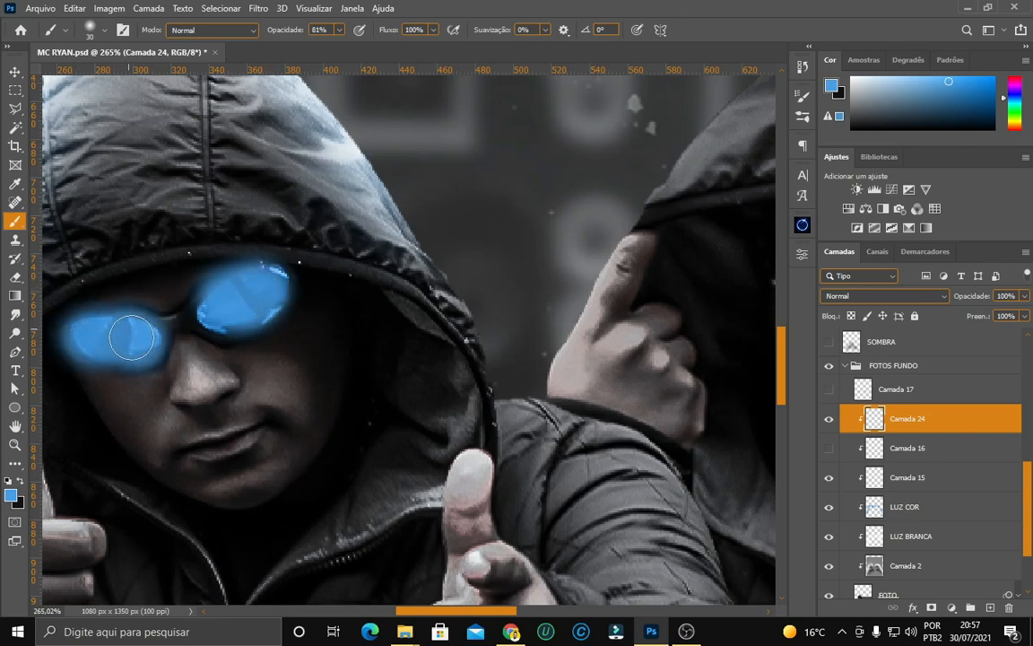
Check Camada 15's blend mode and set the painted Camada 24 layer to Cor.
{"action": "left_click", "coordinate": [910, 484]}
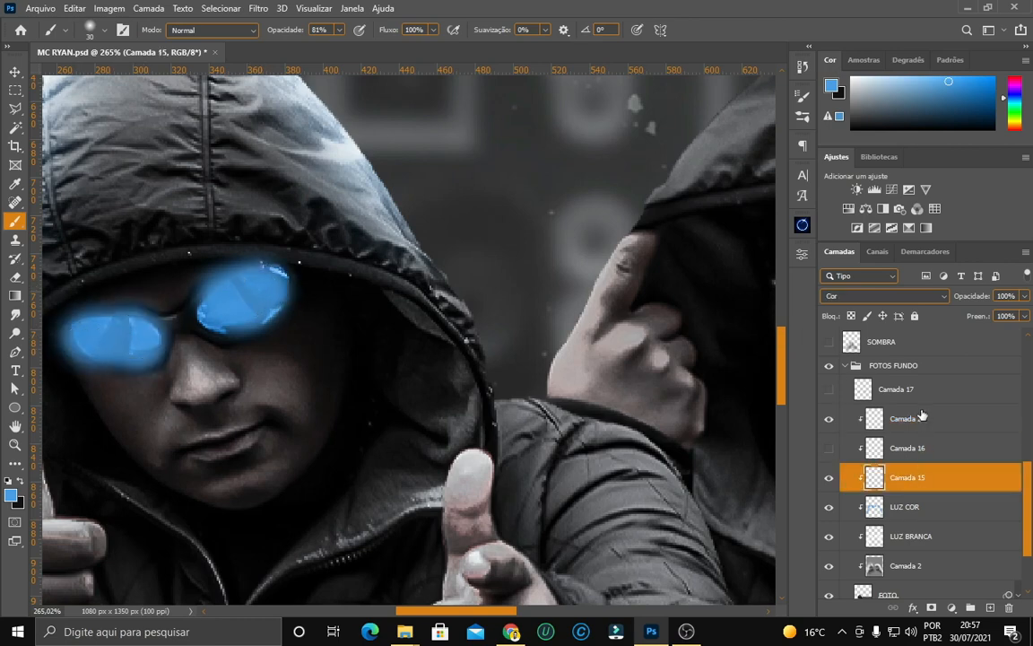
{"action": "left_click", "coordinate": [918, 415]}
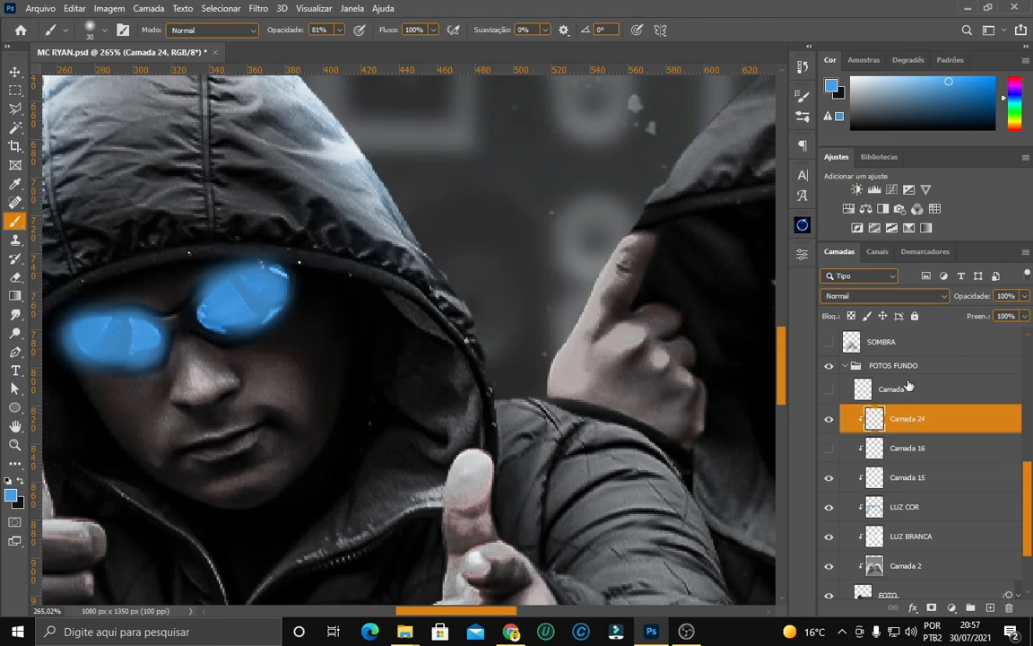
{"action": "left_click", "coordinate": [900, 297]}
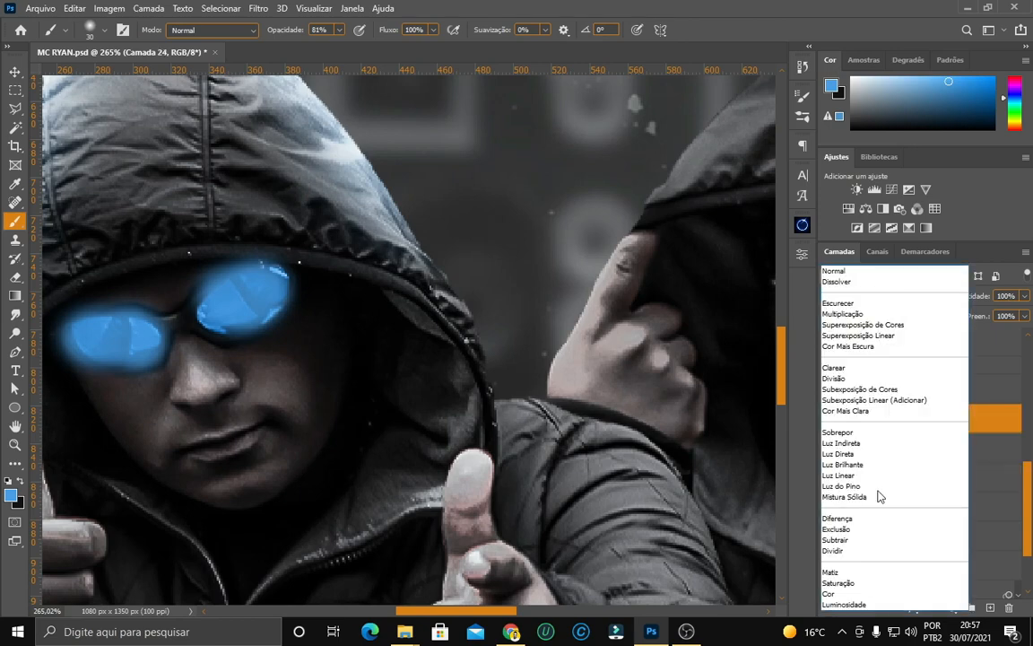
{"action": "left_click", "coordinate": [874, 595]}
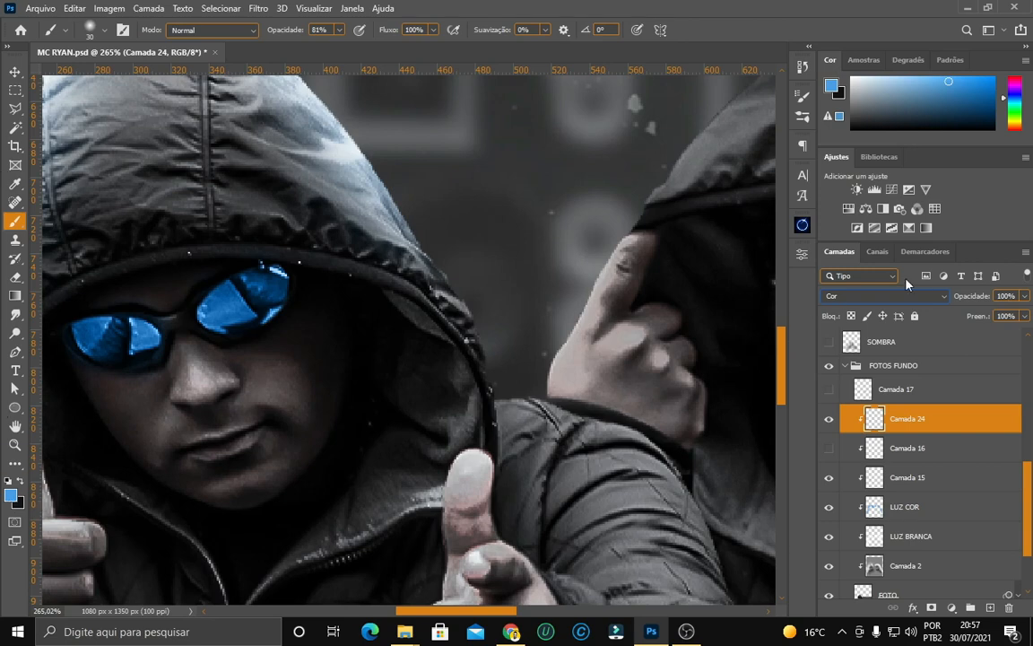
{"action": "left_click", "coordinate": [11, 494]}
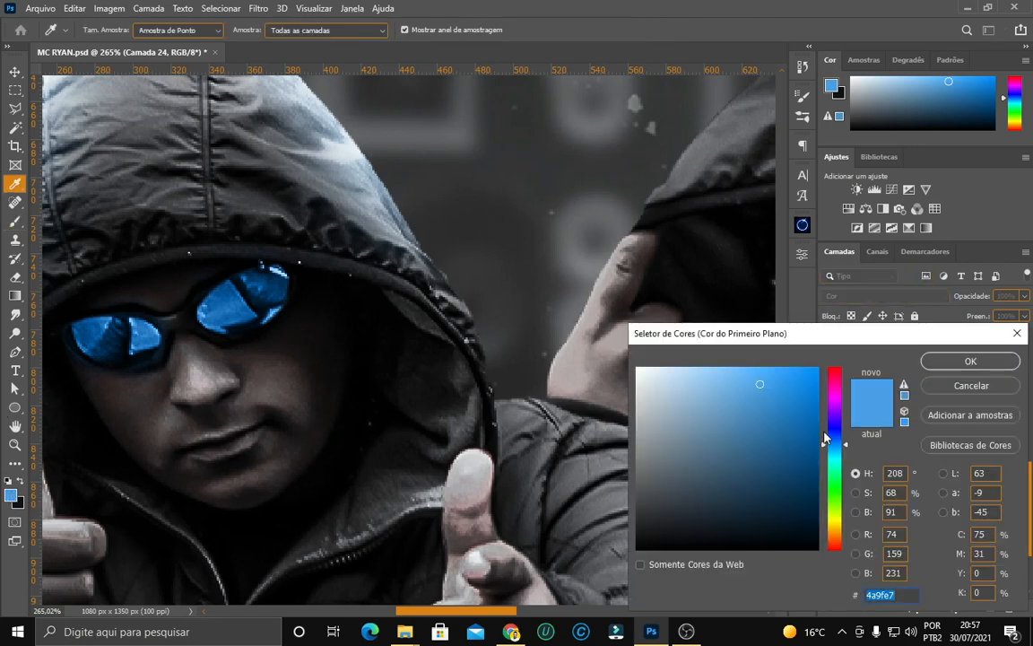
{"action": "left_click", "coordinate": [672, 370]}
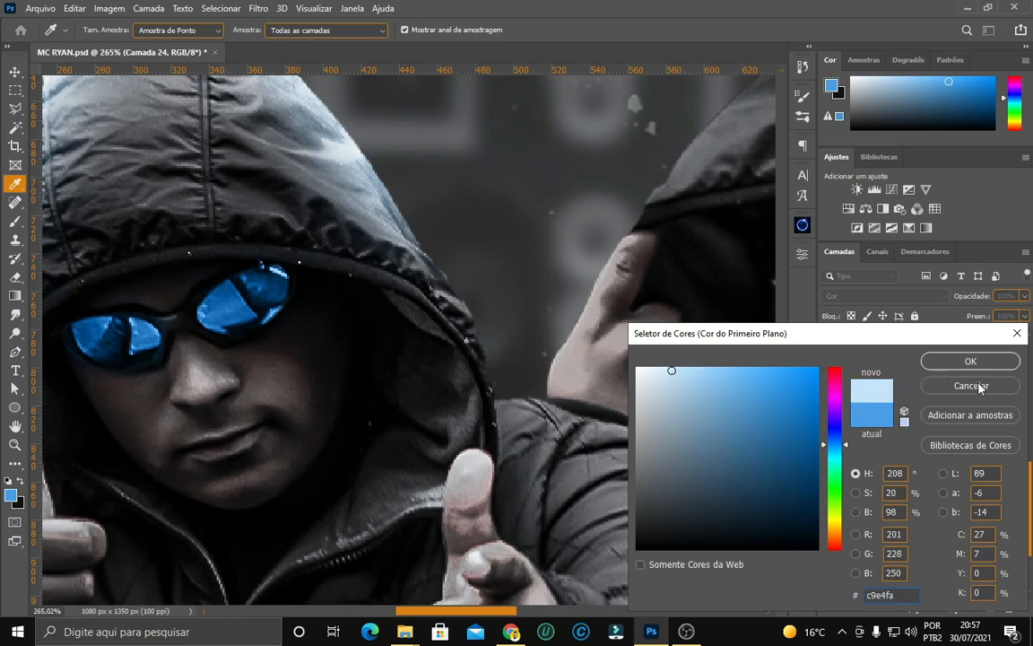
{"action": "left_click", "coordinate": [970, 385]}
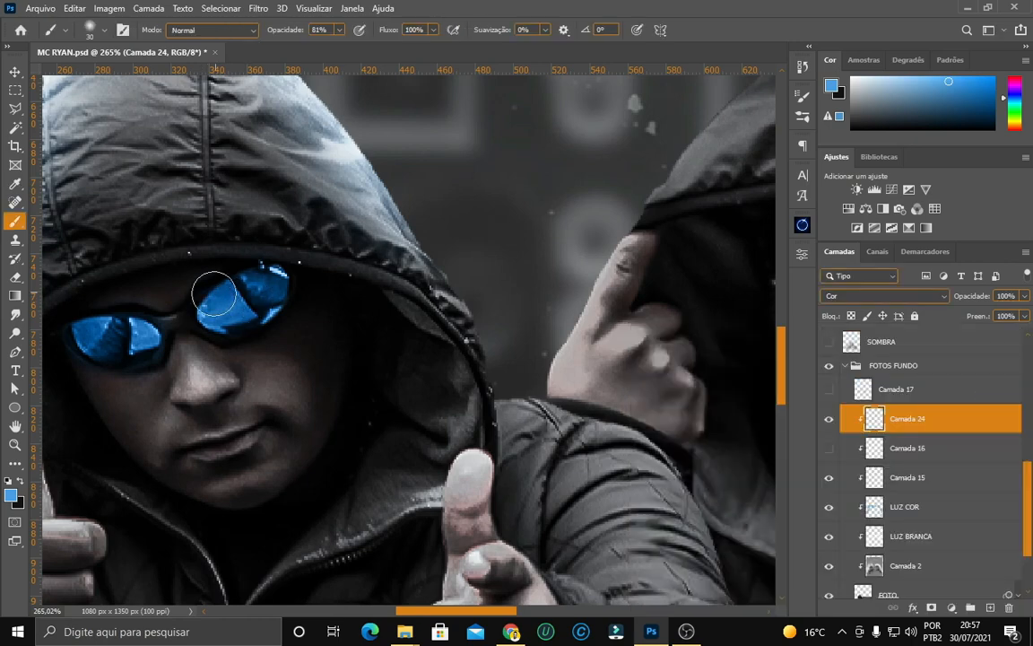
Preview other blend modes on Camada 24 but keep Cor, and make Camada 16 and Camada 17 visible.
{"action": "left_click", "coordinate": [885, 296]}
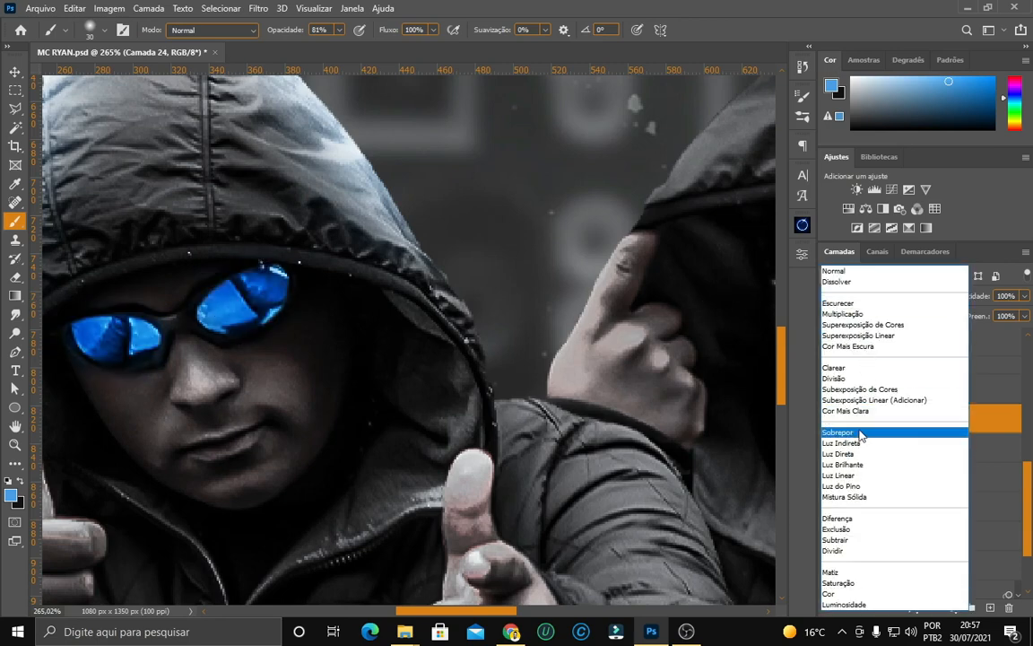
{"action": "left_click", "coordinate": [791, 405]}
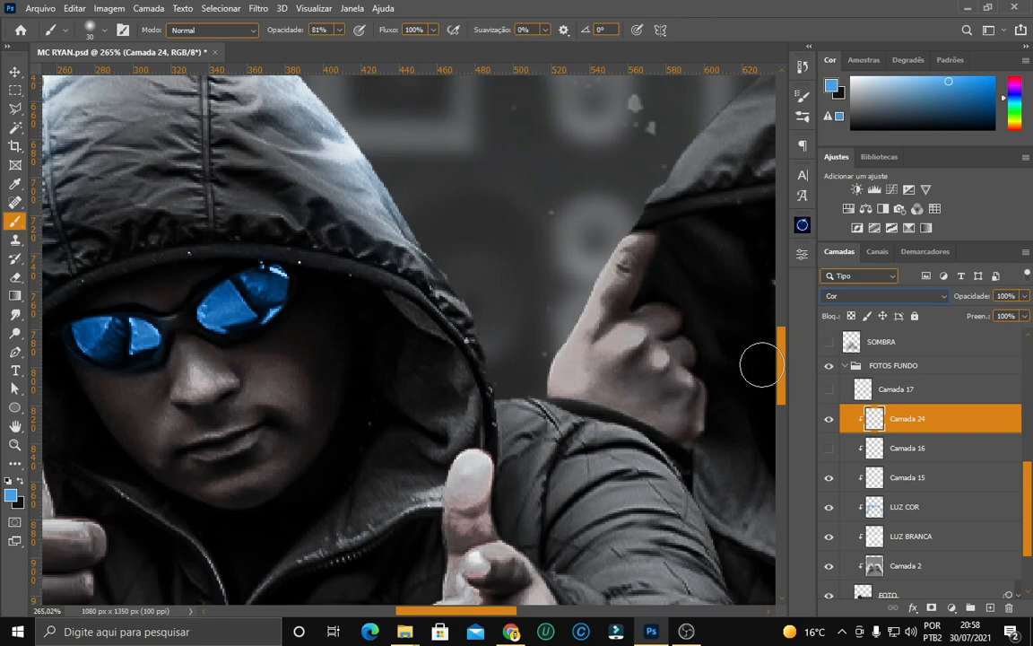
{"action": "left_click", "coordinate": [827, 449]}
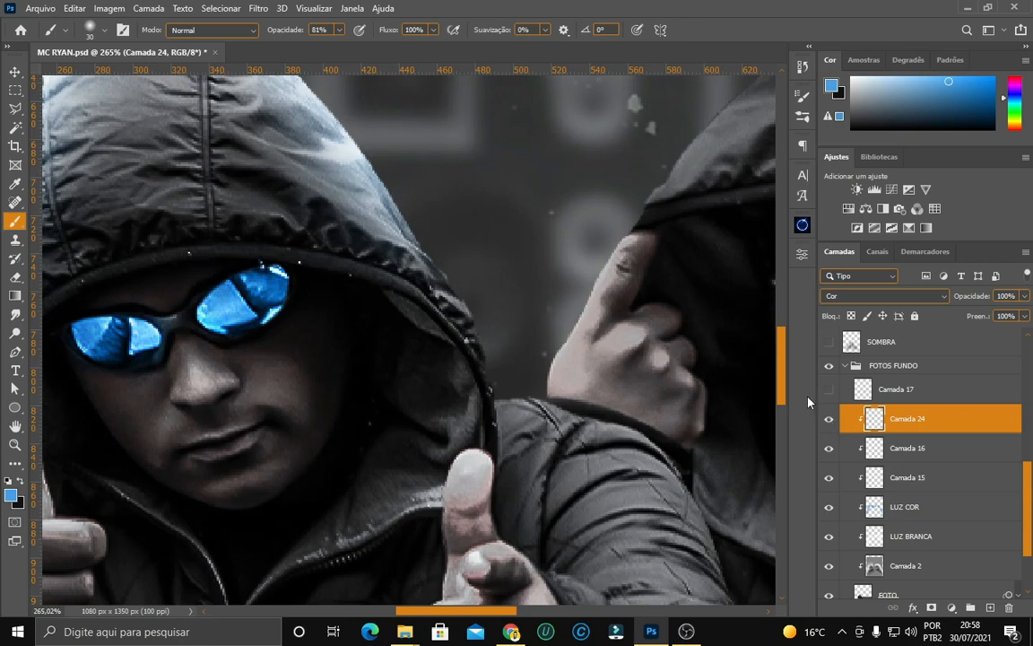
{"action": "left_click", "coordinate": [830, 389]}
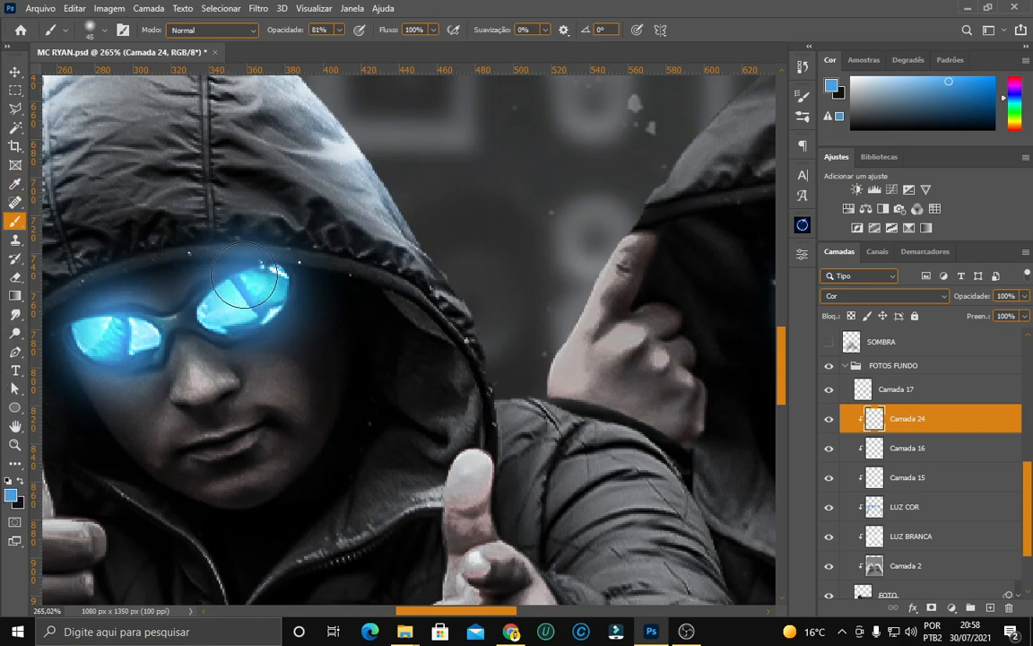
Enlarge the brush to size 80 and check the blend mode of Camada 17, keeping Subexposição Linear (Adicionar).
{"action": "key", "text": "bracketright"}
{"action": "key", "text": "bracketright"}
{"action": "key", "text": "bracketright"}
{"action": "key", "text": "bracketright"}
{"action": "key", "text": "bracketright"}
{"action": "left_click", "coordinate": [904, 388]}
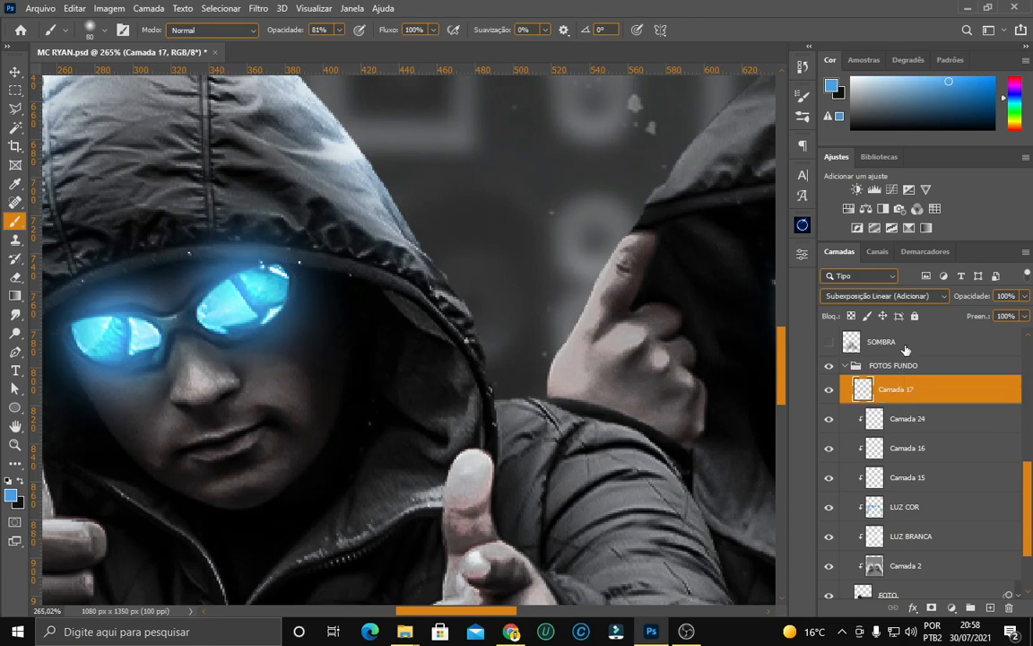
{"action": "left_click", "coordinate": [883, 296]}
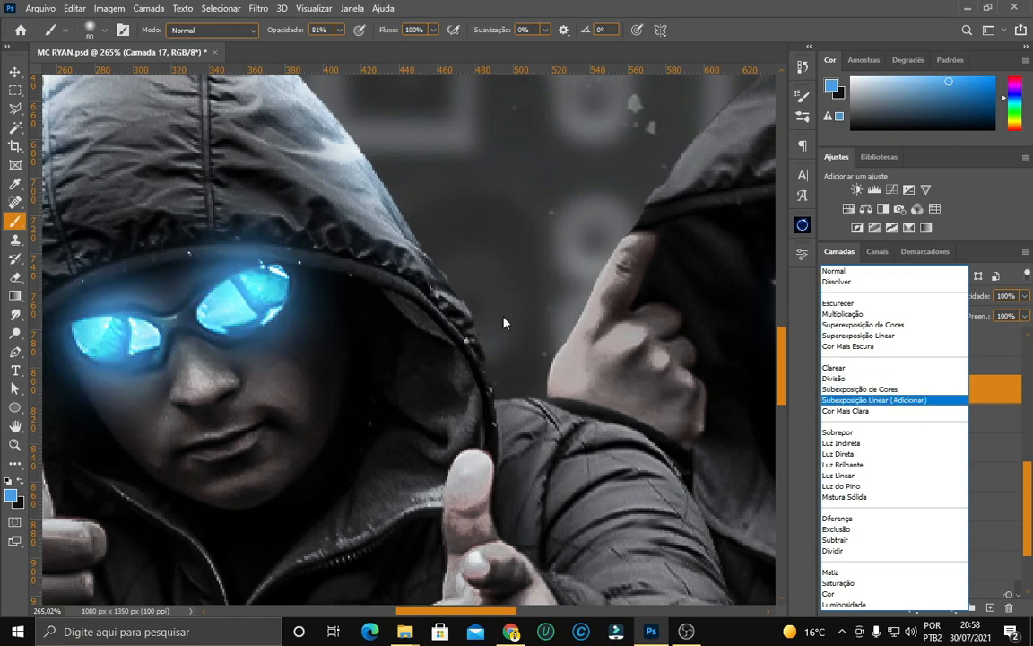
{"action": "key", "text": "Return"}
Collapse the FOTOS FUNDO group, and make the MC RYAN group visible and expand it.
{"action": "key", "text": "ctrl+0"}
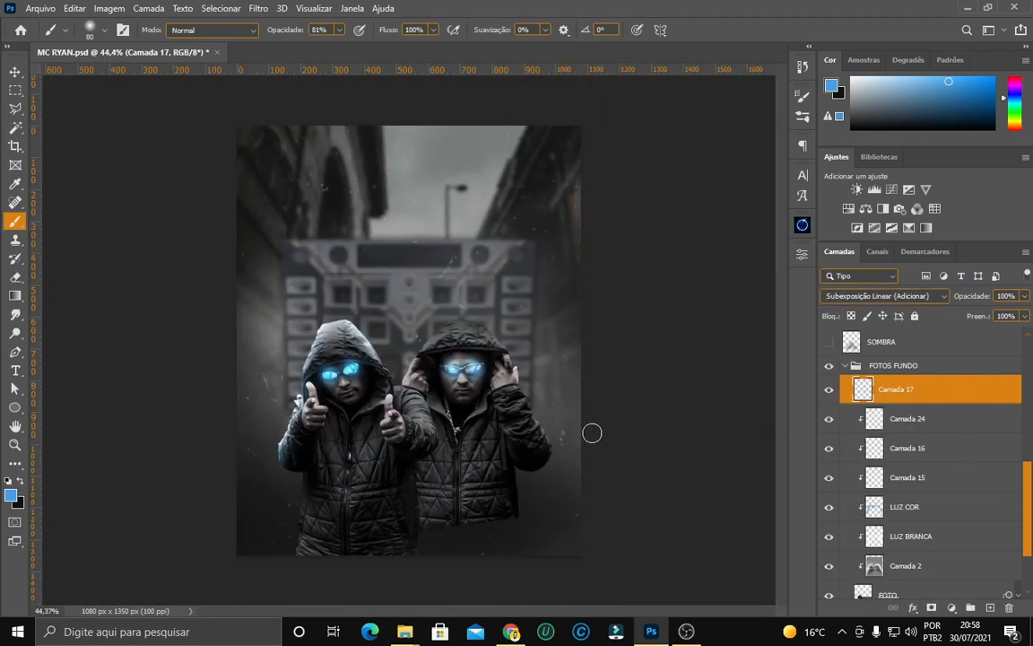
{"action": "scroll", "coordinate": [592, 433], "scroll_direction": "up", "scroll_amount": 2}
{"action": "left_click", "coordinate": [846, 367]}
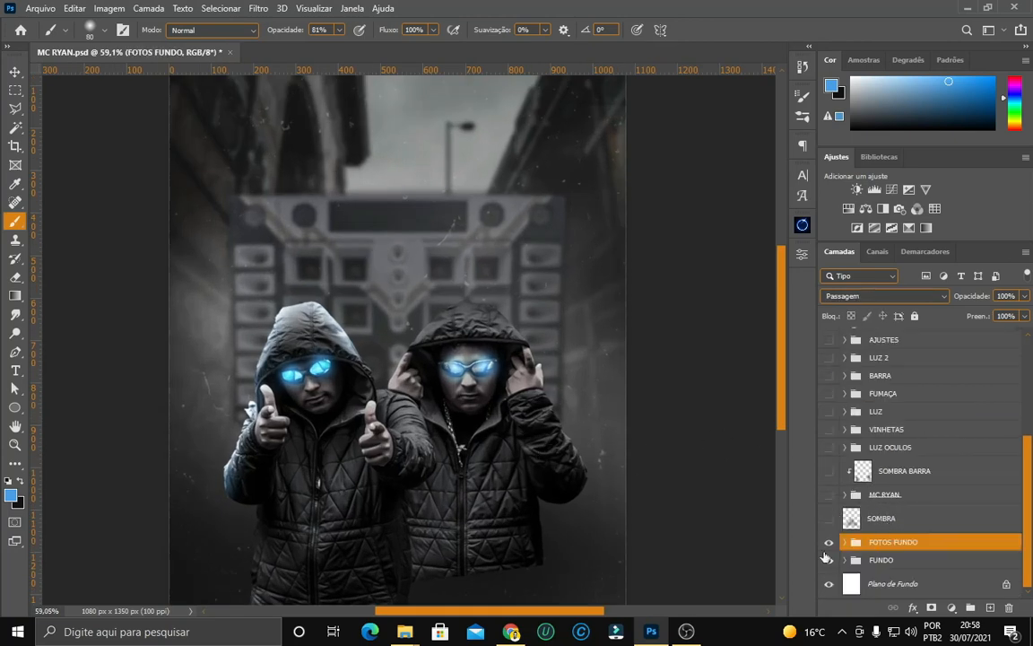
{"action": "left_click", "coordinate": [829, 498]}
{"action": "left_click", "coordinate": [853, 498]}
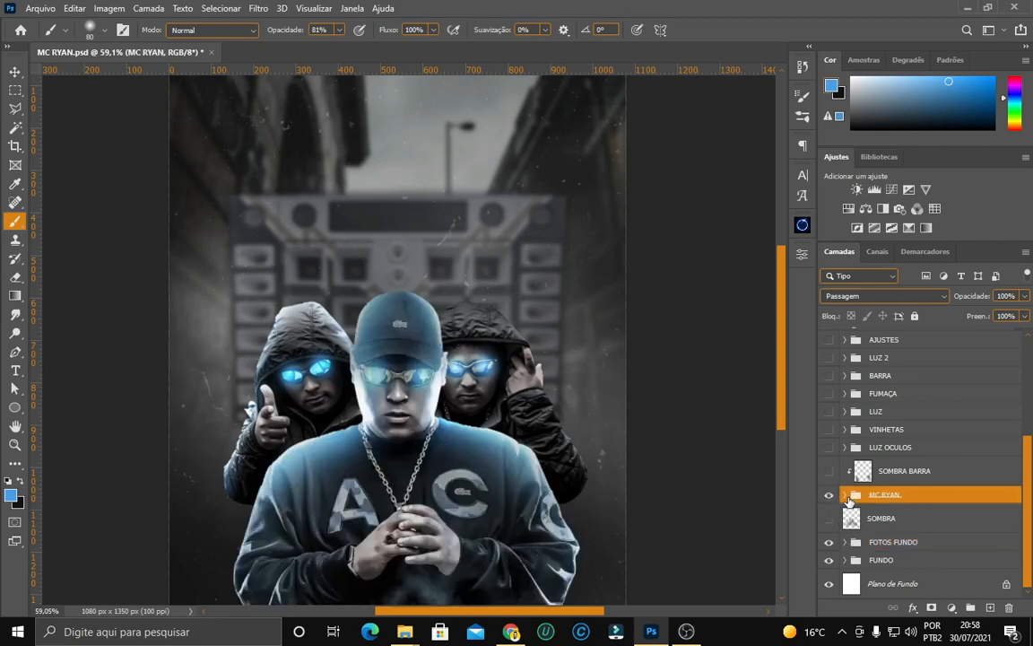
{"action": "left_click", "coordinate": [844, 494]}
{"action": "scroll", "coordinate": [887, 493], "scroll_direction": "up", "scroll_amount": 1}
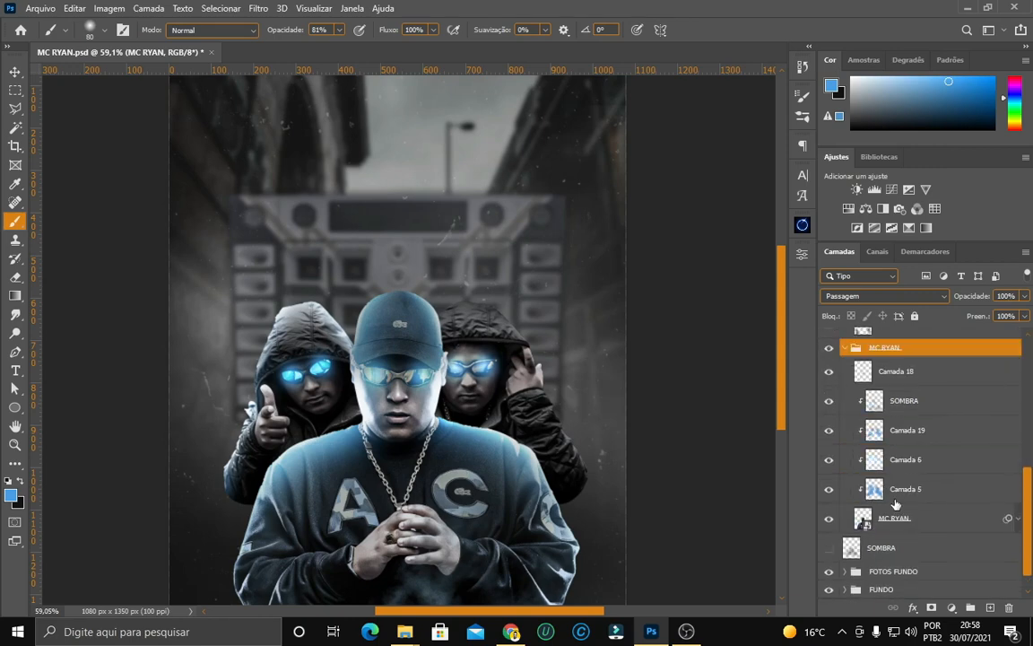
Hide Camada 18, SOMBRA, Camada 19, Camada 6 and Camada 5 in the MC RYAN group.
{"action": "left_click", "coordinate": [829, 373]}
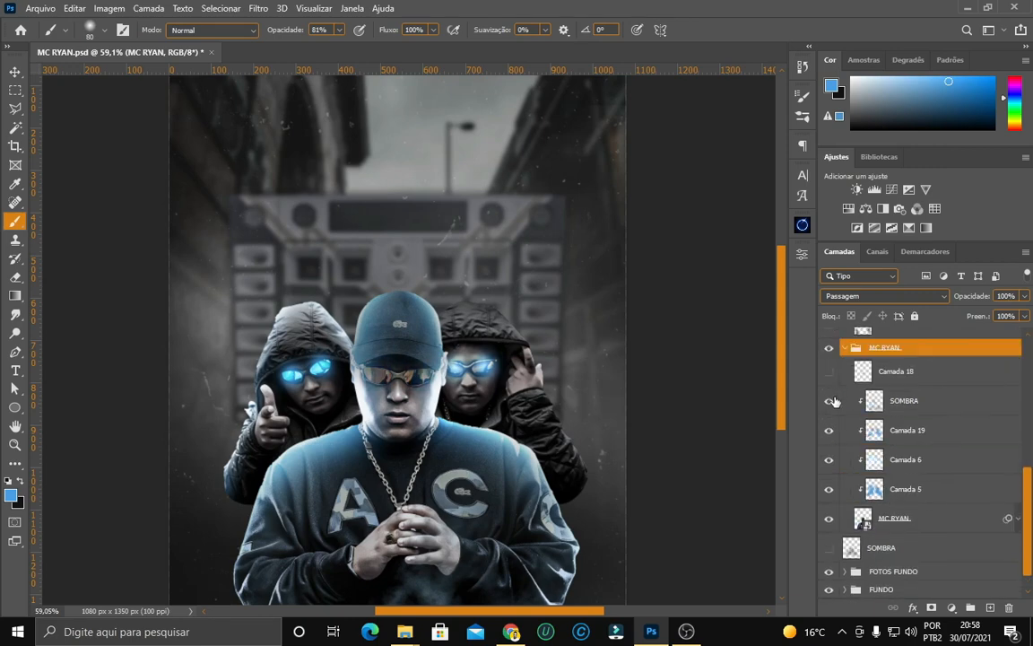
{"action": "left_click", "coordinate": [831, 401]}
{"action": "left_click", "coordinate": [831, 430]}
{"action": "left_click", "coordinate": [830, 459]}
{"action": "left_click", "coordinate": [830, 489]}
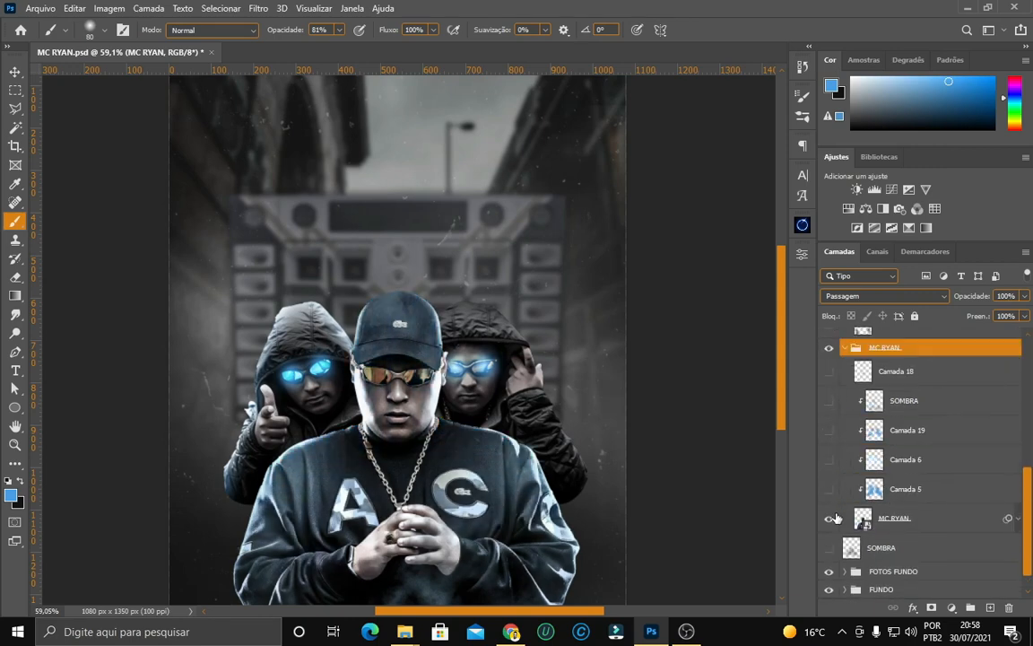
Expand the MC RYAN photo layer's smart filters and toggle all filters, as well as the upper Camera Raw filter, to compare the photo.
{"action": "left_click", "coordinate": [930, 531]}
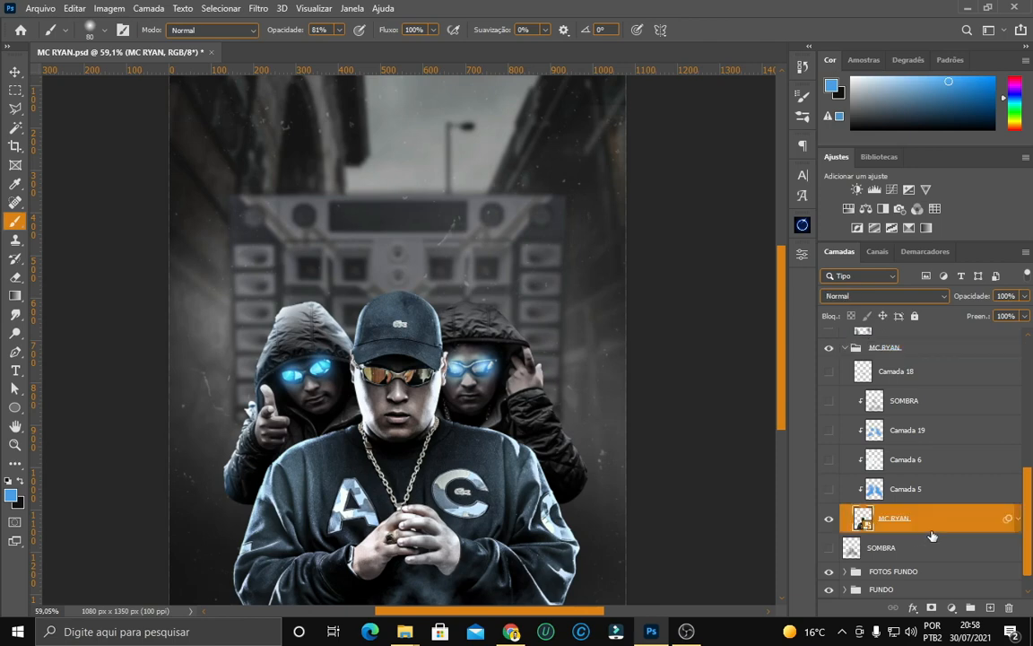
{"action": "left_click", "coordinate": [1017, 523]}
{"action": "scroll", "coordinate": [979, 518], "scroll_direction": "down", "scroll_amount": 2}
{"action": "left_click", "coordinate": [869, 489]}
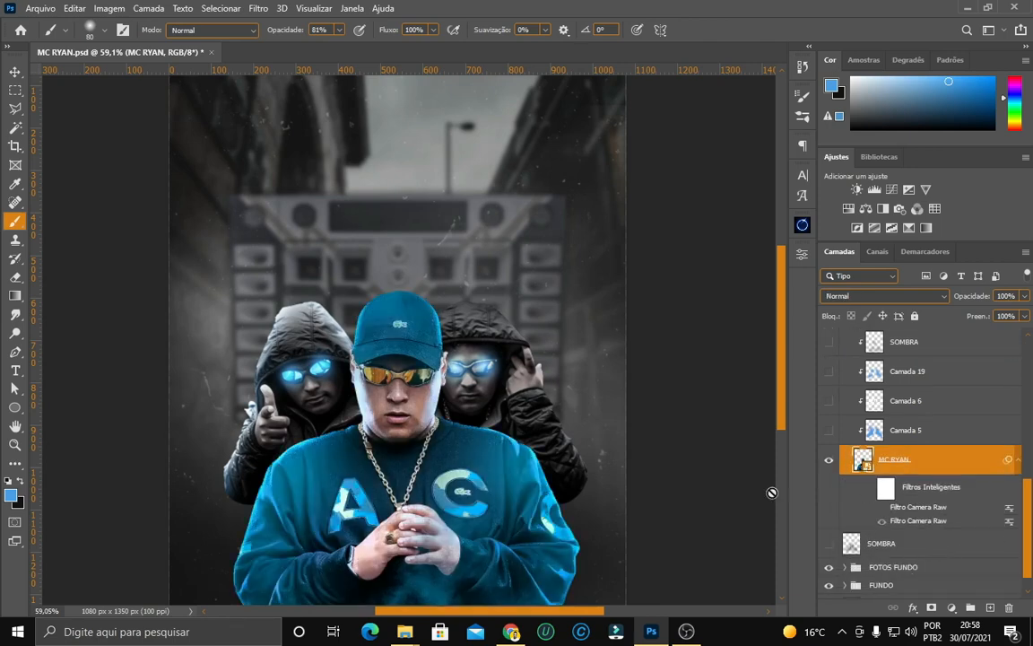
{"action": "scroll", "coordinate": [569, 500], "scroll_direction": "down", "scroll_amount": 2}
{"action": "scroll", "coordinate": [613, 534], "scroll_direction": "up", "scroll_amount": 2}
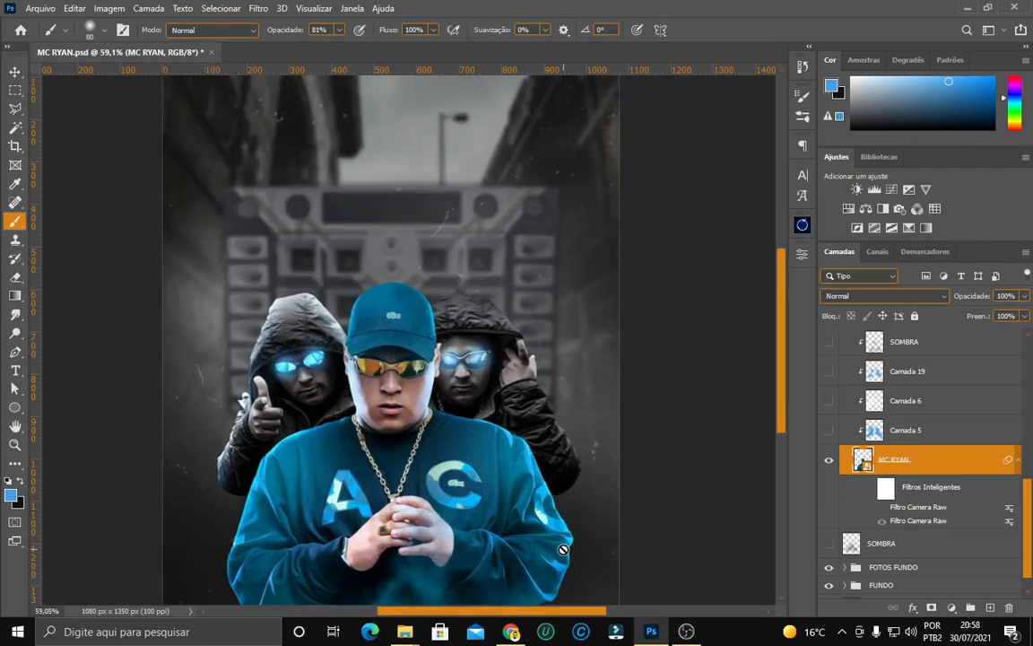
{"action": "scroll", "coordinate": [623, 530], "scroll_direction": "down", "scroll_amount": 1}
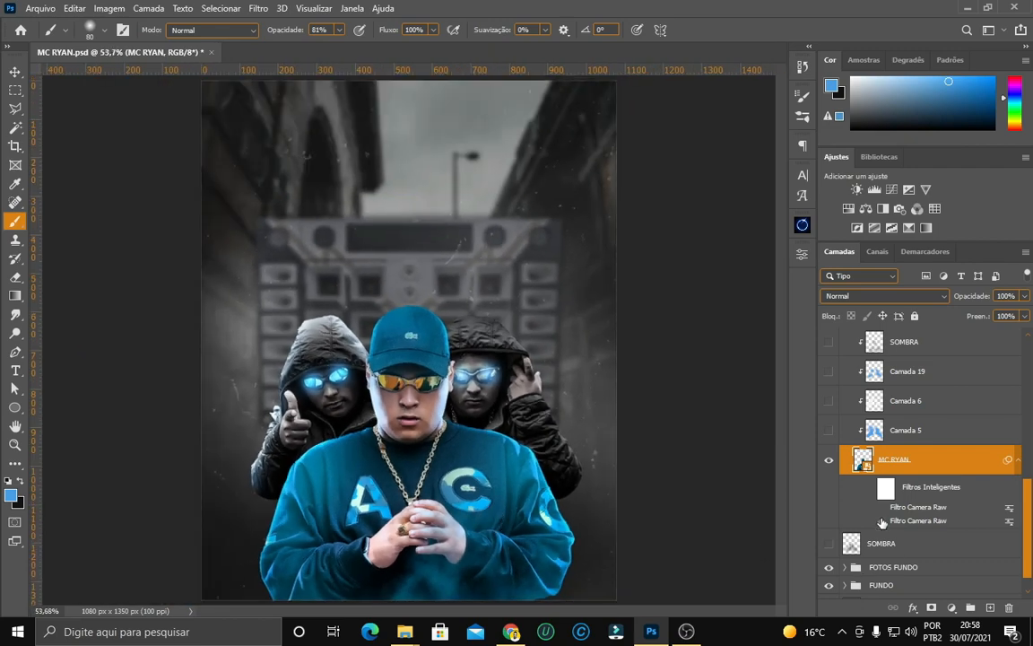
{"action": "left_click", "coordinate": [869, 489]}
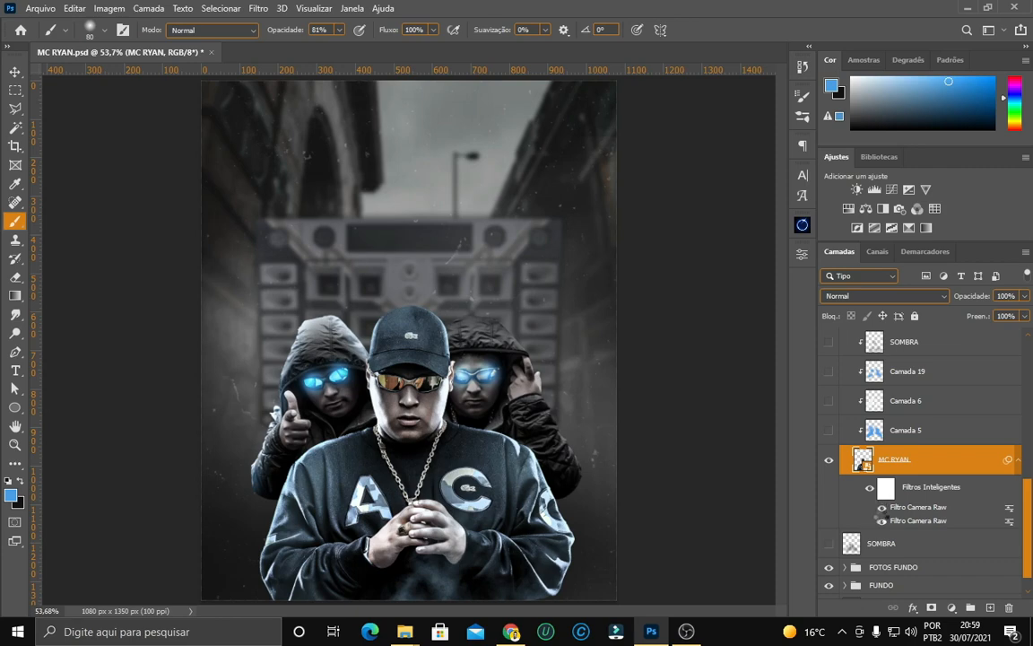
{"action": "left_click", "coordinate": [882, 520]}
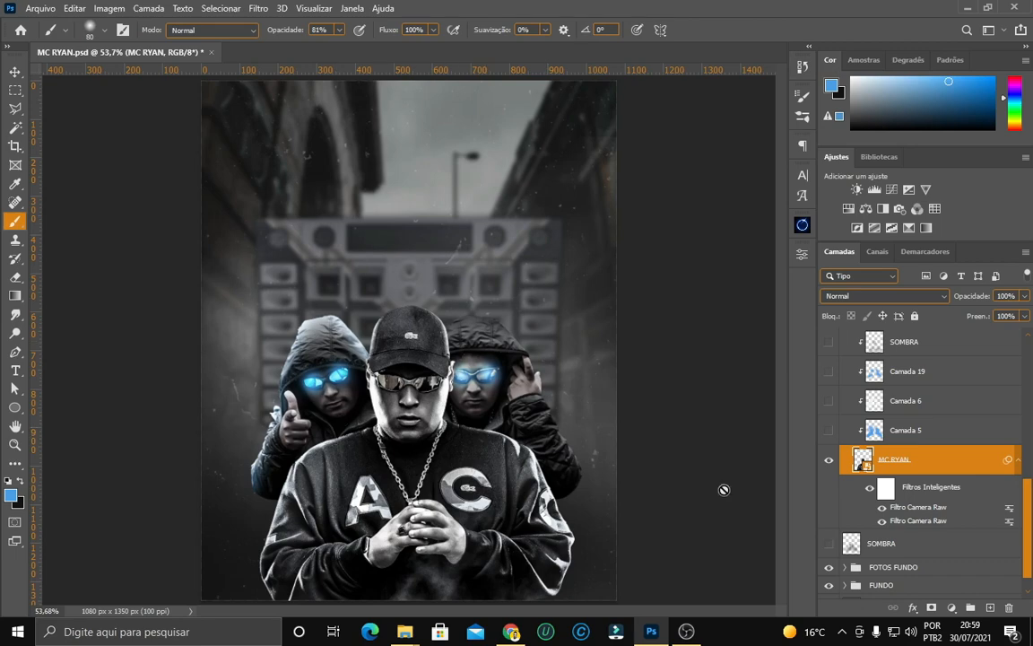
{"action": "left_click", "coordinate": [882, 507]}
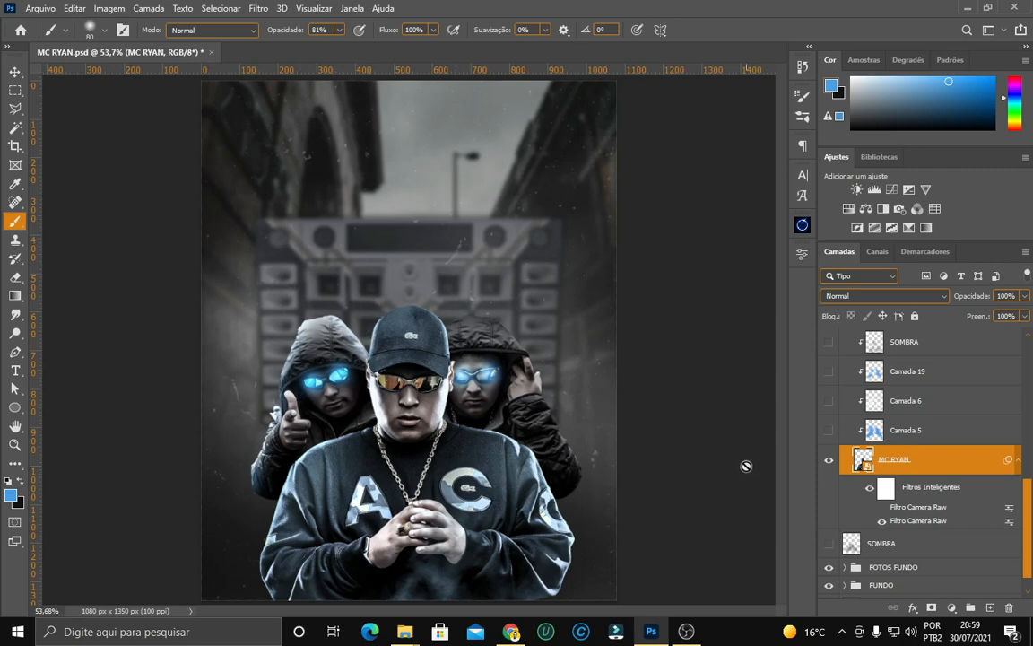
Make Camada 5, Camada 6 and Camada 19 visible again, checking each layer's blend mode and opacity.
{"action": "left_click", "coordinate": [829, 431]}
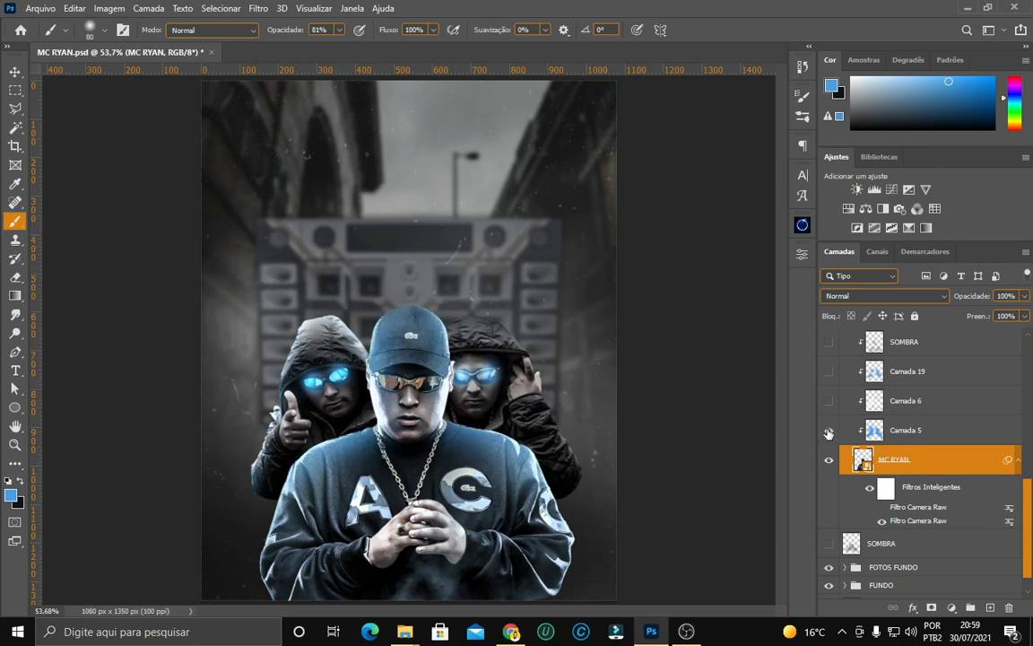
{"action": "left_click", "coordinate": [954, 435]}
{"action": "left_click_drag", "start_coordinate": [997, 301], "coordinate": [984, 303]}
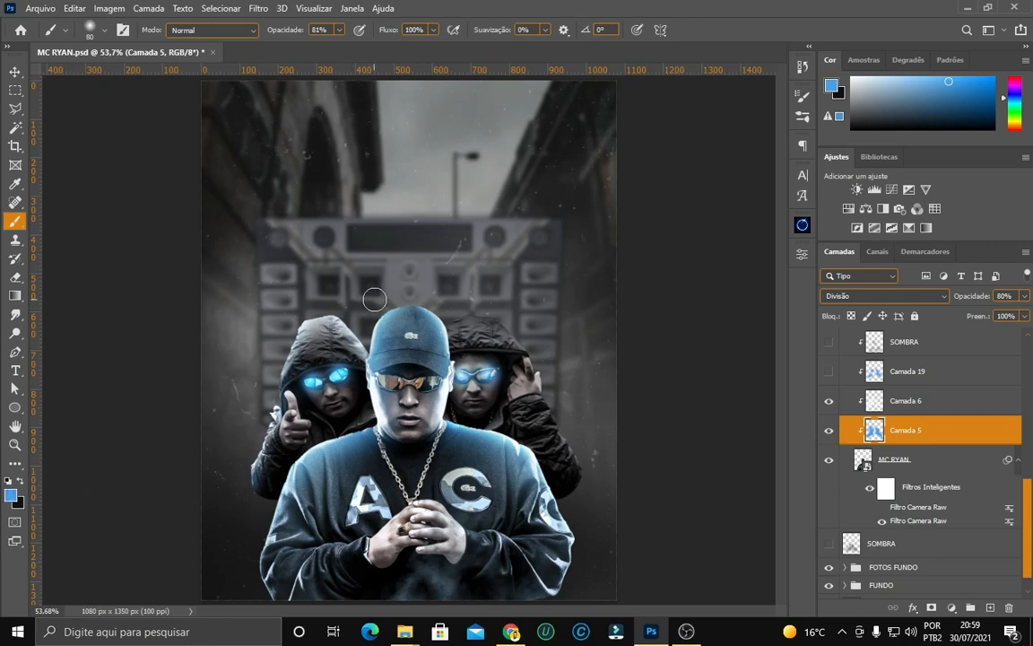
{"action": "left_click", "coordinate": [910, 402]}
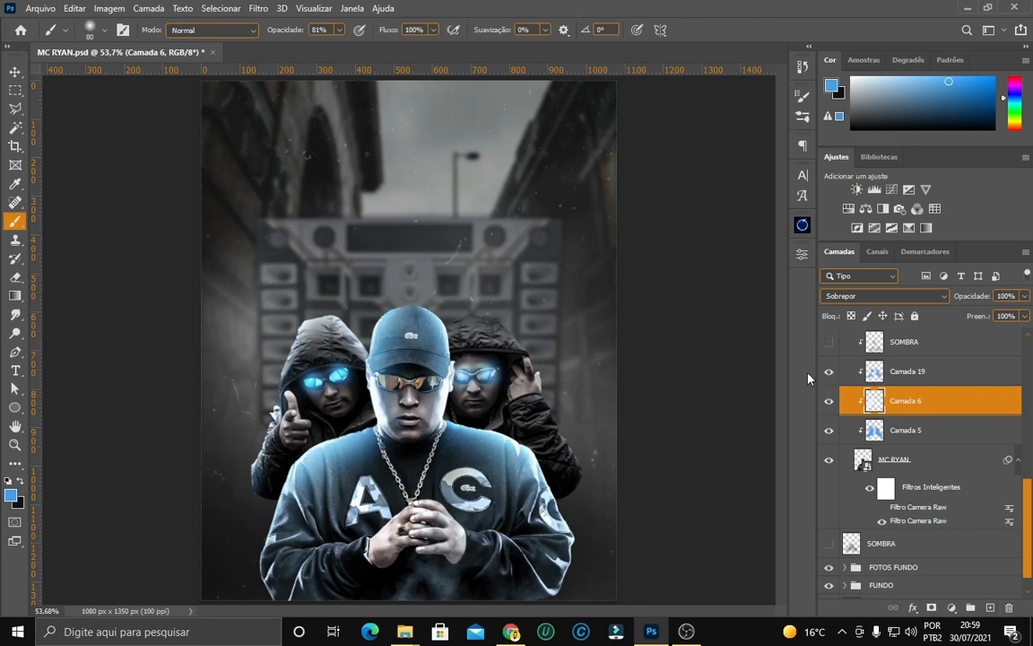
{"action": "left_click", "coordinate": [918, 371]}
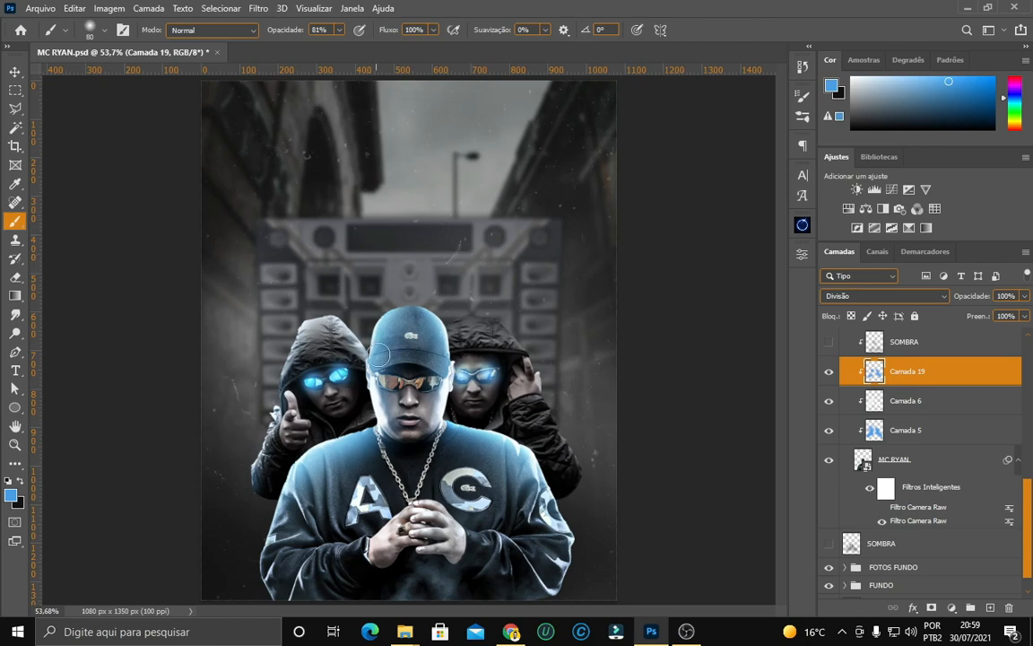
Compare the photo with and without the SOMBRA layer in the MC RYAN group, leaving SOMBRA and Camada 18 visible.
{"action": "scroll", "coordinate": [861, 476], "scroll_direction": "up", "scroll_amount": 2}
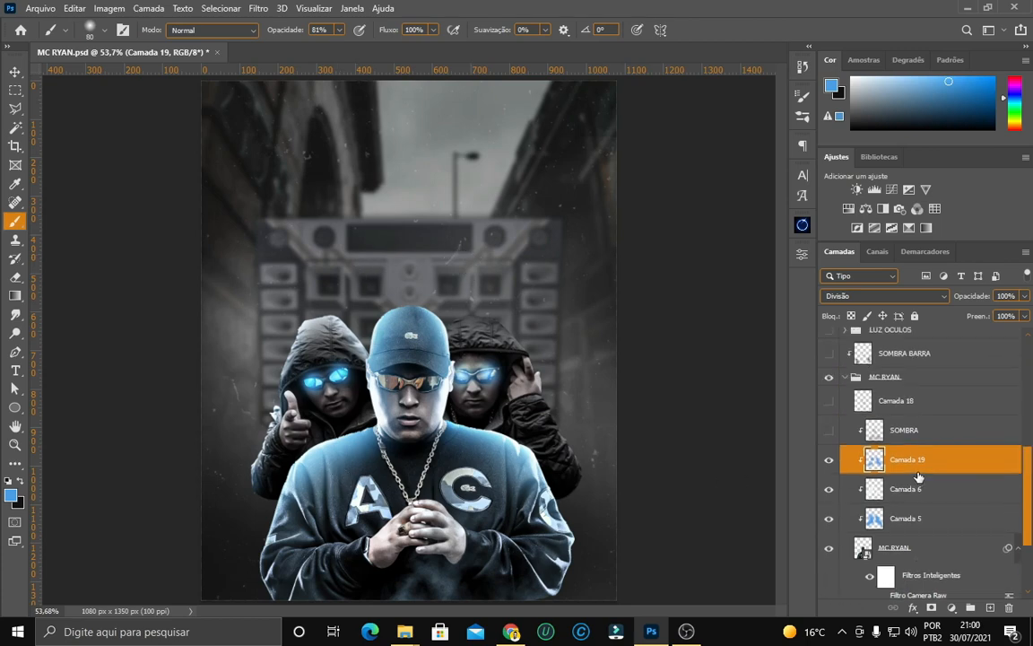
{"action": "left_click", "coordinate": [840, 432]}
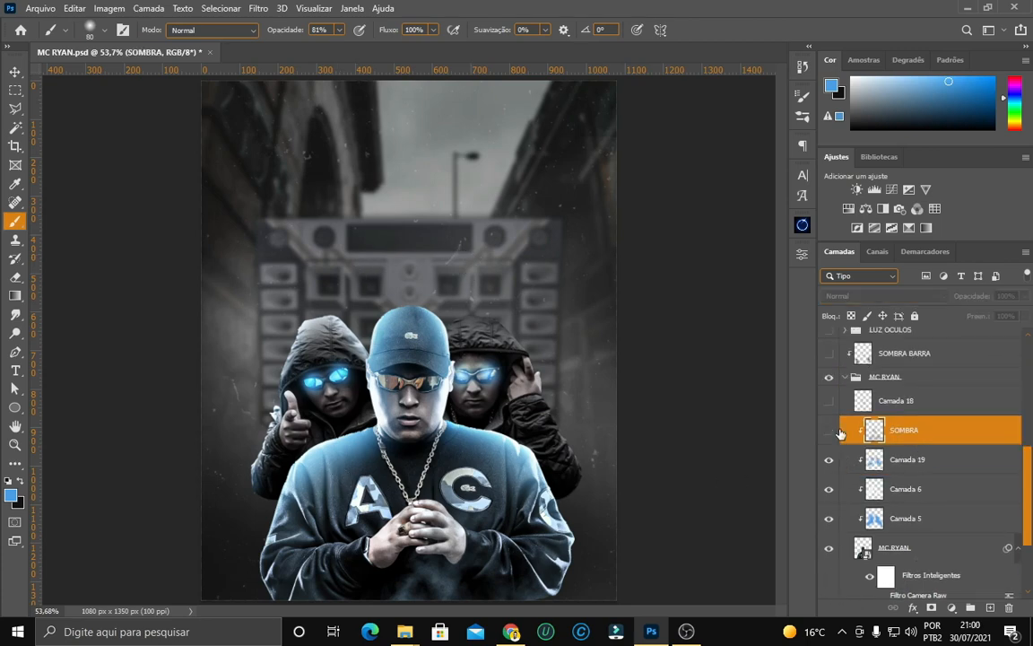
{"action": "left_click", "coordinate": [828, 431]}
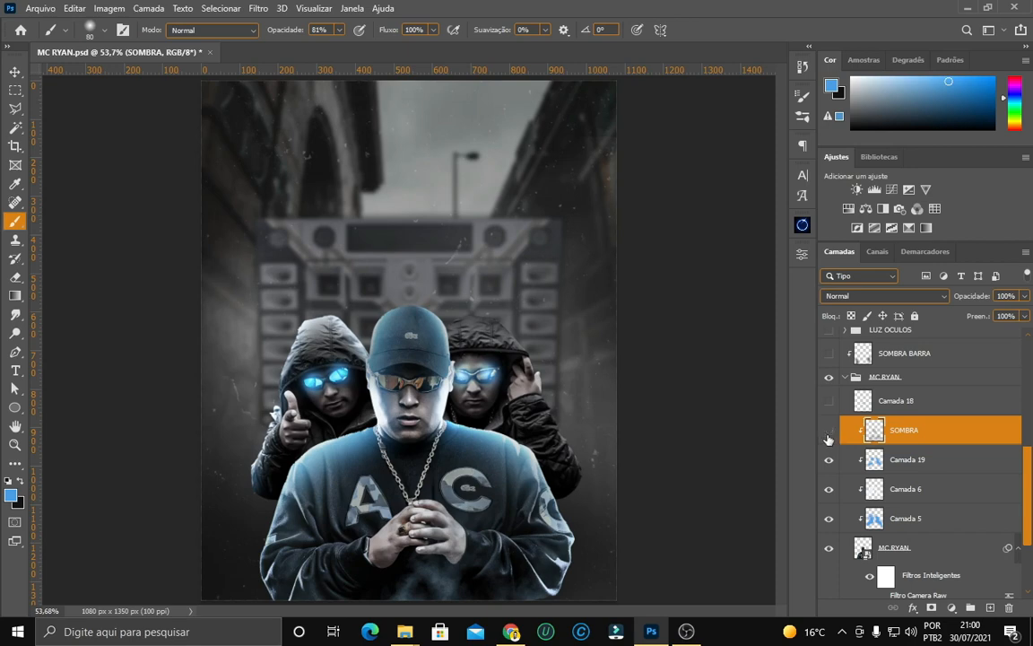
{"action": "left_click", "coordinate": [829, 431]}
{"action": "scroll", "coordinate": [296, 497], "scroll_direction": "up", "scroll_amount": 3}
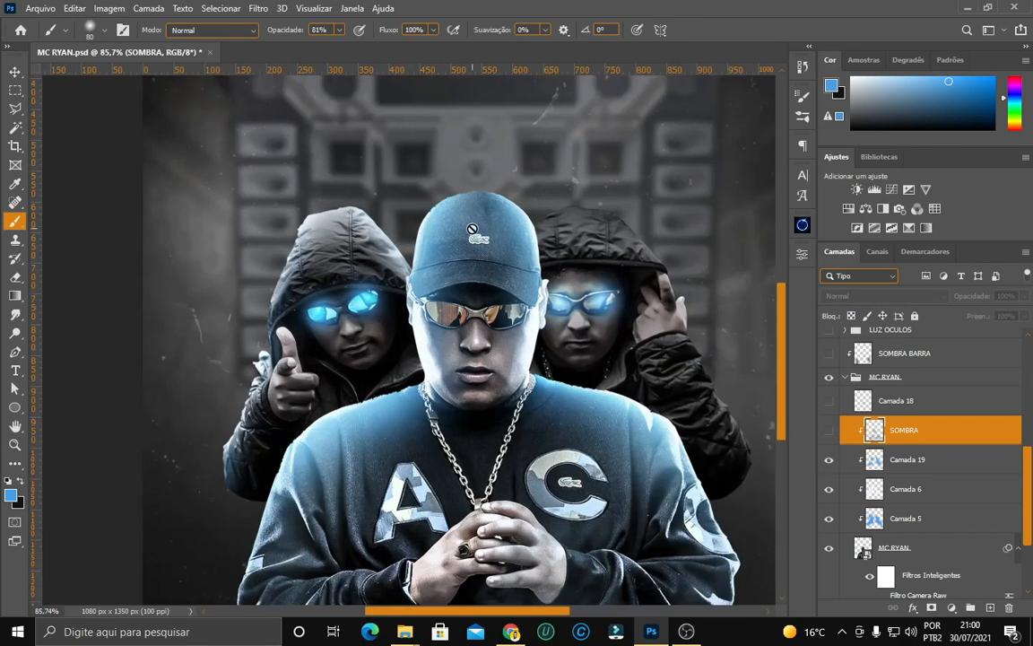
{"action": "left_click", "coordinate": [828, 431]}
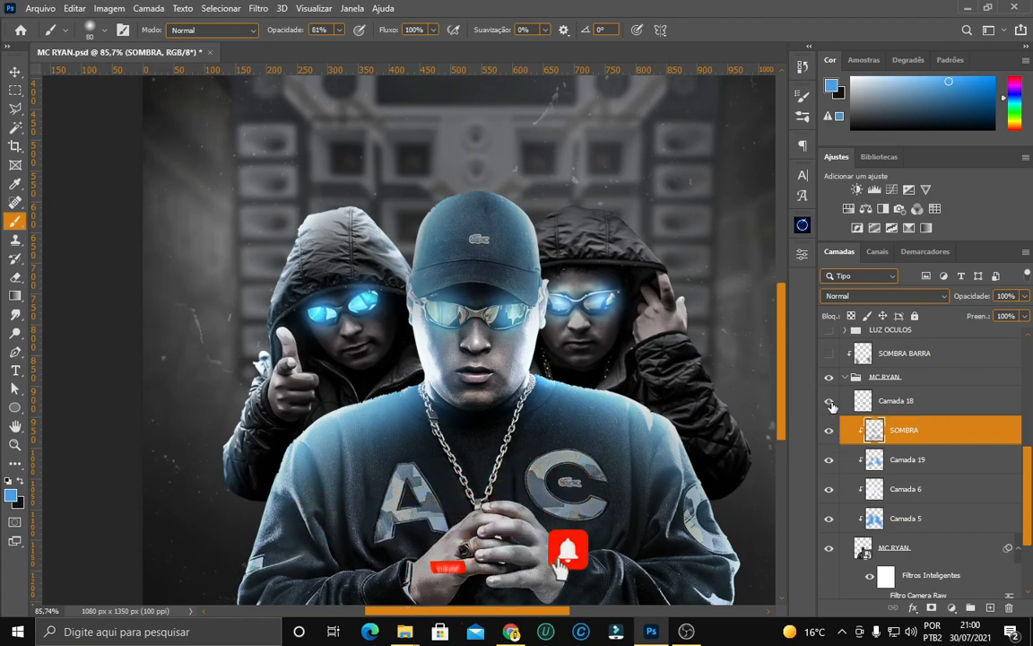
Compare the central man's sunglasses with and without Camada 18, leave it hidden and make the LUZ OCULOS group visible.
{"action": "scroll", "coordinate": [441, 305], "scroll_direction": "up", "scroll_amount": 4}
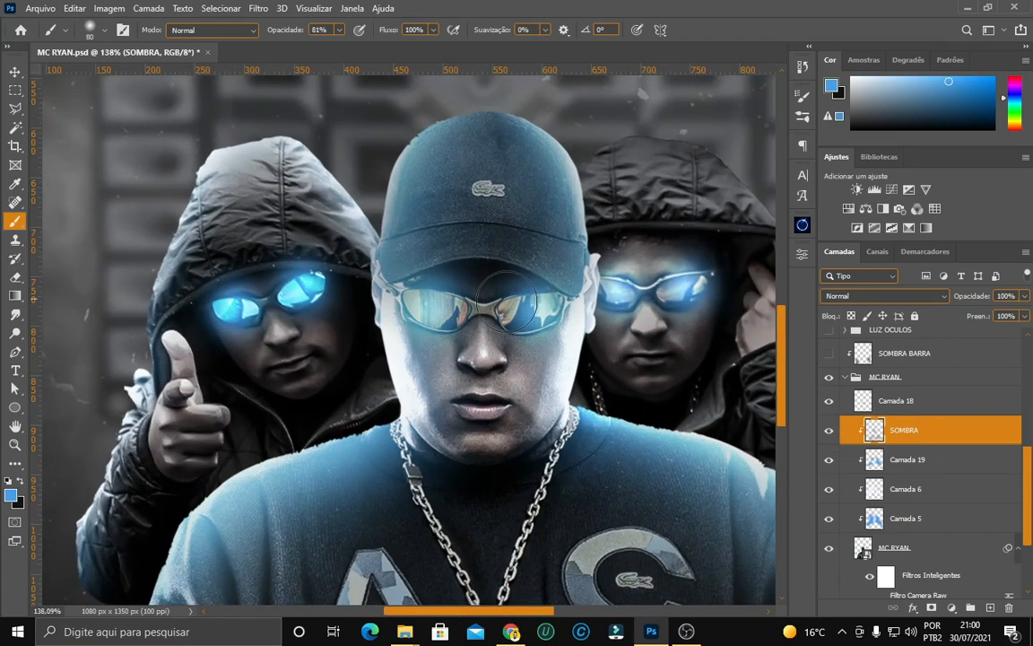
{"action": "scroll", "coordinate": [872, 452], "scroll_direction": "up", "scroll_amount": 1}
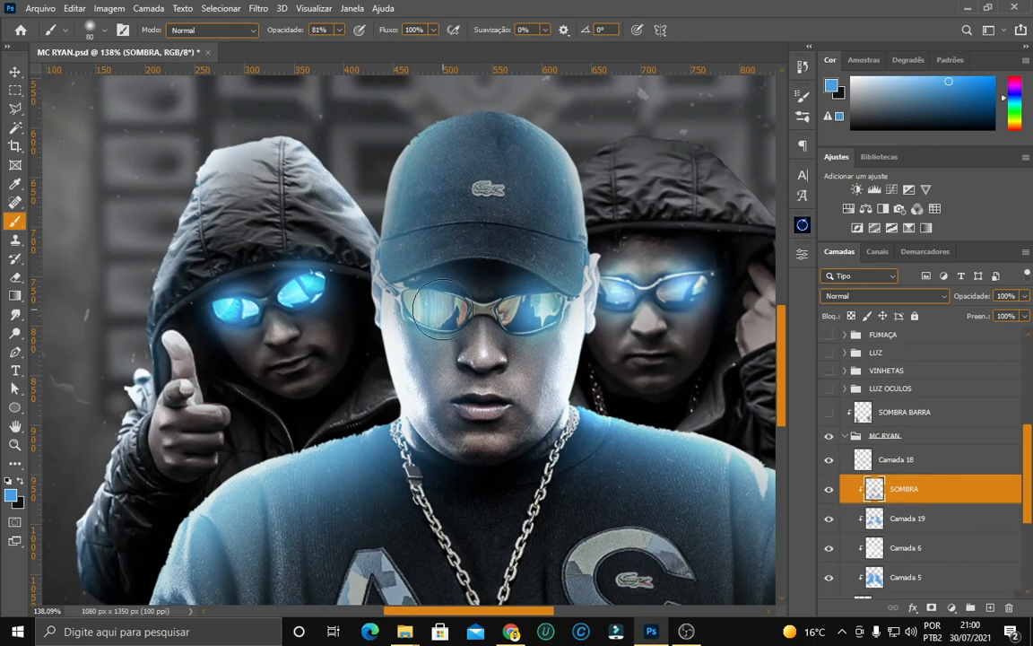
{"action": "left_click", "coordinate": [829, 459]}
{"action": "left_click", "coordinate": [829, 460]}
{"action": "left_click", "coordinate": [829, 459]}
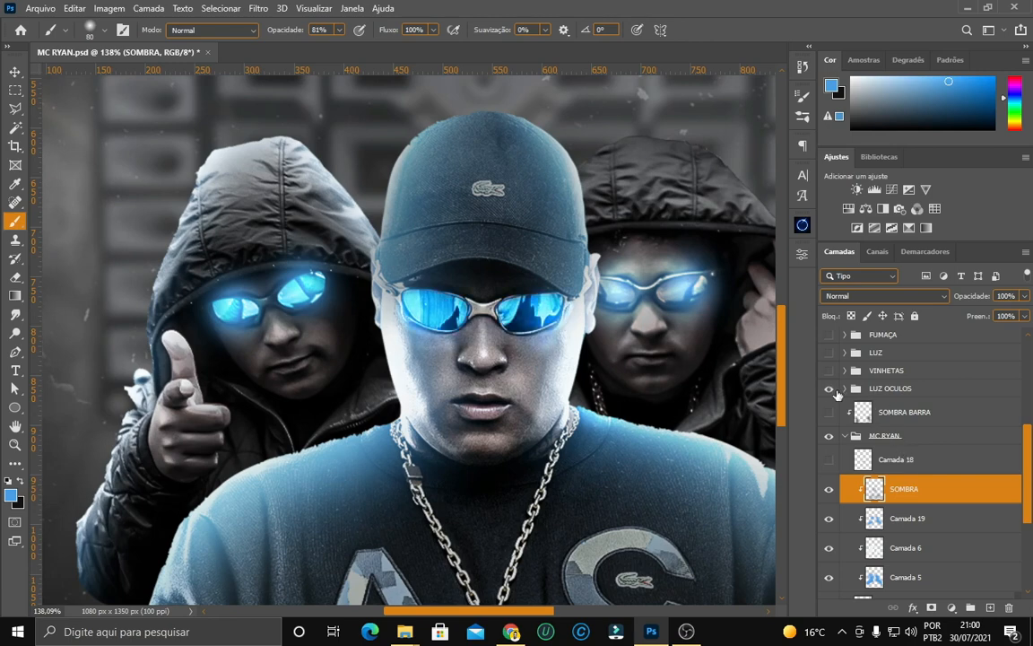
Make Camada 18 visible and move it out of the MC RYAN group to just above the LUZ OCULOS group.
{"action": "left_click_drag", "start_coordinate": [898, 396], "coordinate": [909, 387]}
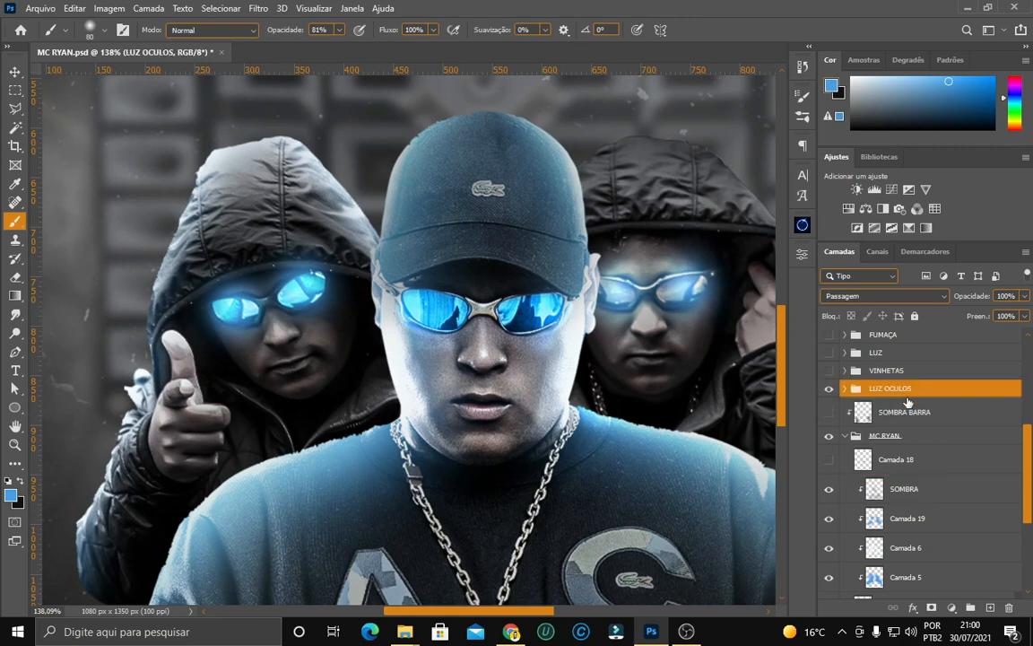
{"action": "left_click", "coordinate": [906, 466]}
{"action": "left_click", "coordinate": [831, 467]}
{"action": "left_click_drag", "start_coordinate": [906, 459], "coordinate": [931, 385]}
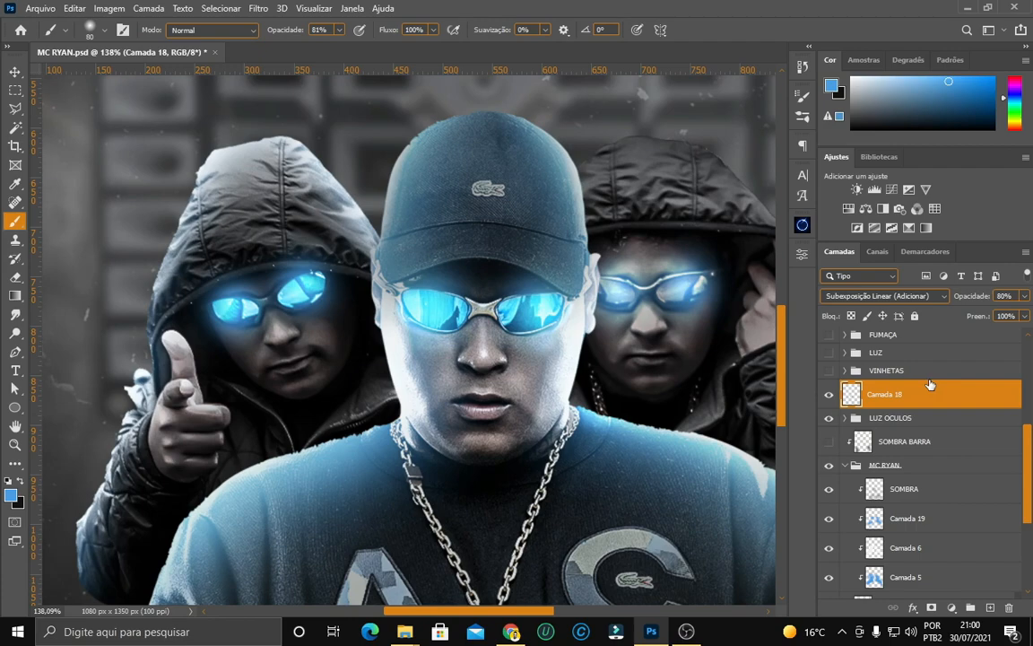
Compare the flyer with and without the SOMBRA layer in the MC RYAN group, leaving it visible, and collapse the group.
{"action": "scroll", "coordinate": [646, 459], "scroll_direction": "down", "scroll_amount": 5}
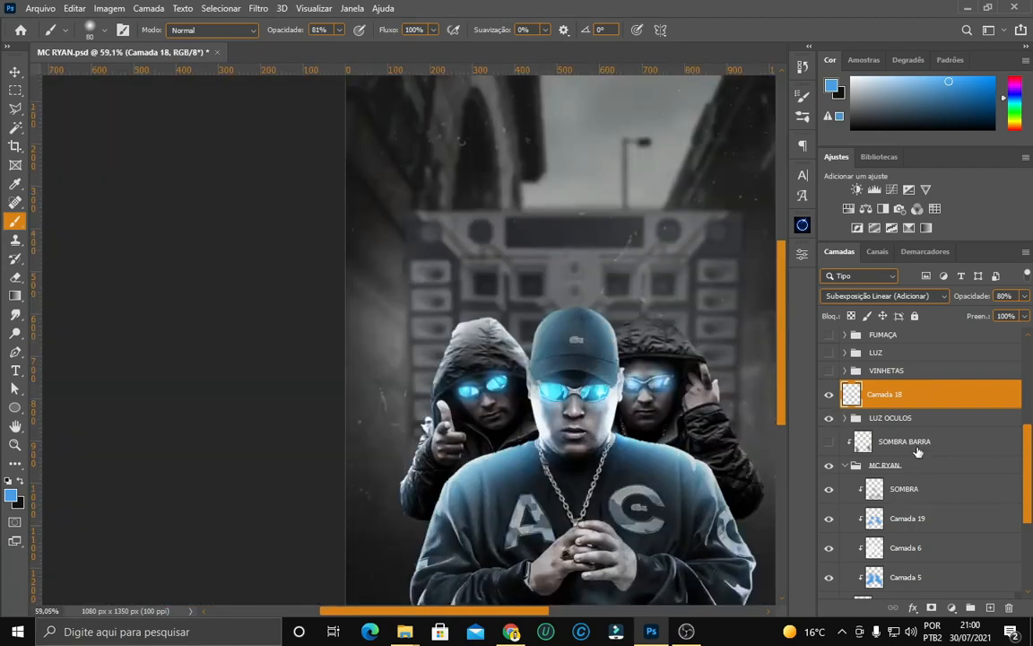
{"action": "left_click", "coordinate": [917, 450]}
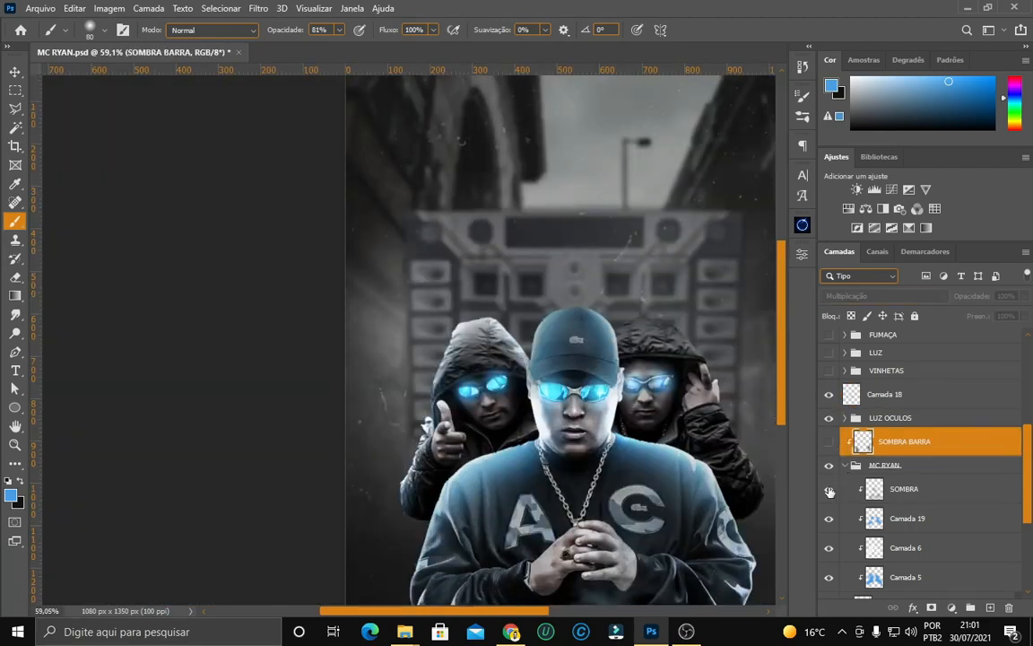
{"action": "left_click", "coordinate": [830, 489]}
{"action": "left_click", "coordinate": [830, 489]}
{"action": "left_click", "coordinate": [846, 465]}
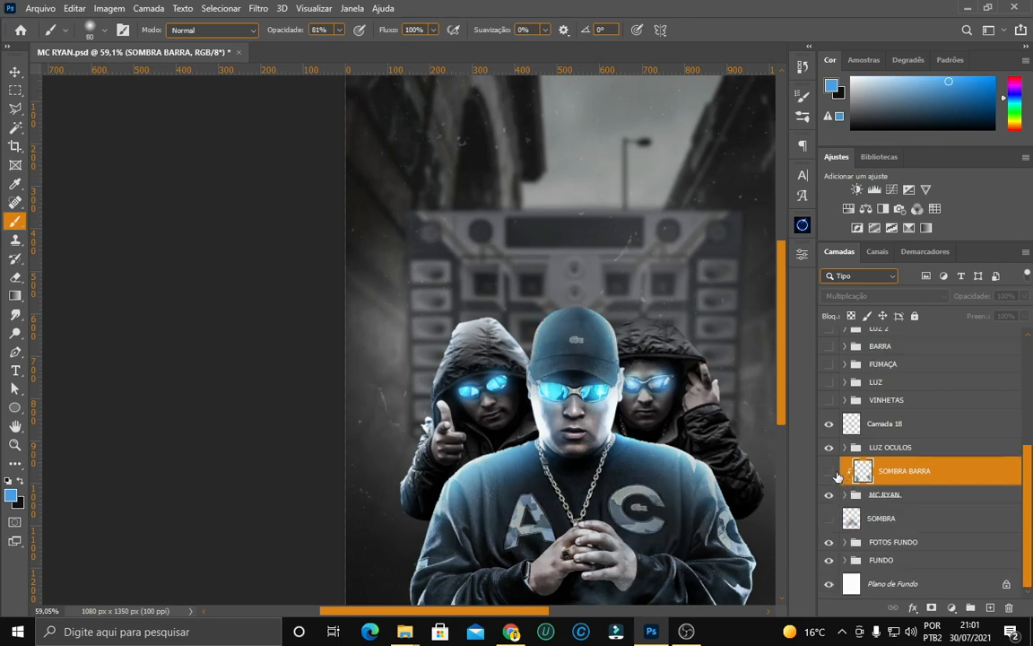
{"action": "scroll", "coordinate": [863, 465], "scroll_direction": "up", "scroll_amount": 1}
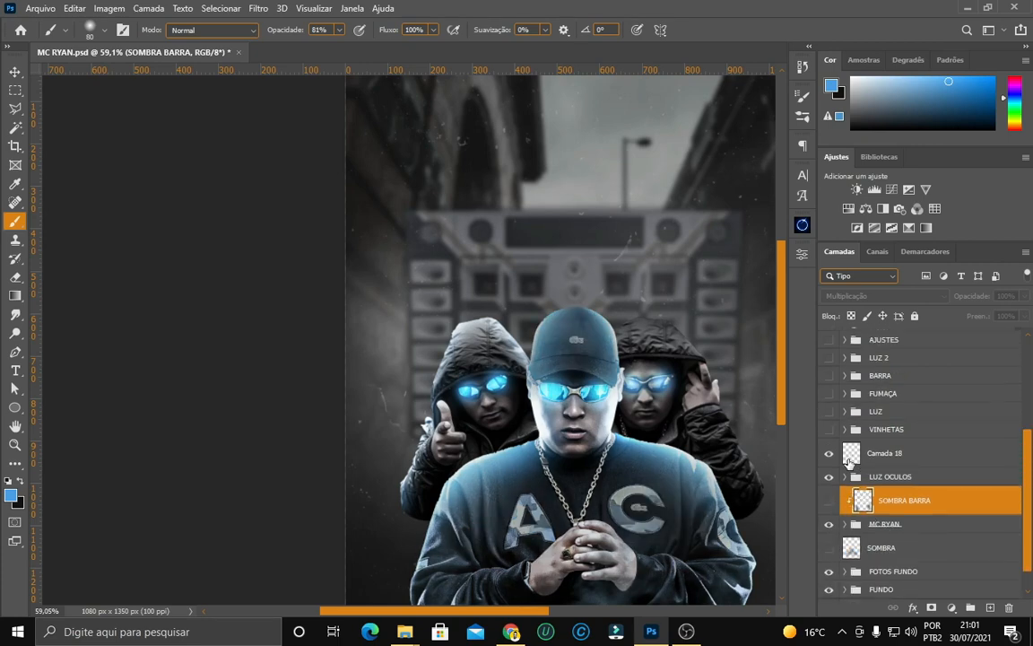
{"action": "scroll", "coordinate": [886, 480], "scroll_direction": "down", "scroll_amount": 1}
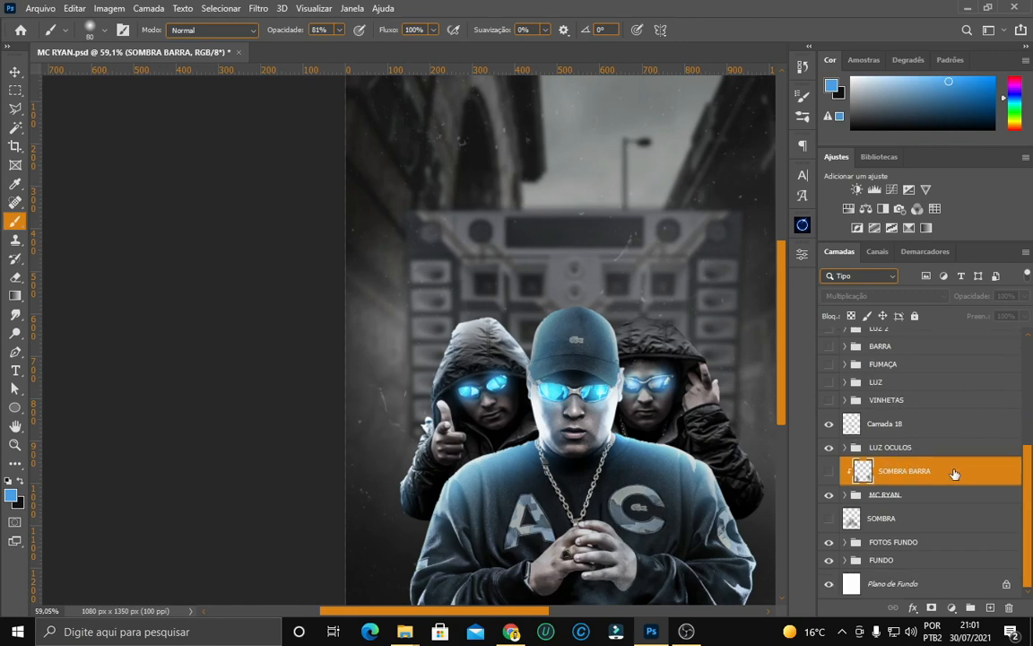
Expand the FUNDO group, look through its layers and select the sombra fostos layer clipped to PAREDÃO.
{"action": "left_click", "coordinate": [847, 559]}
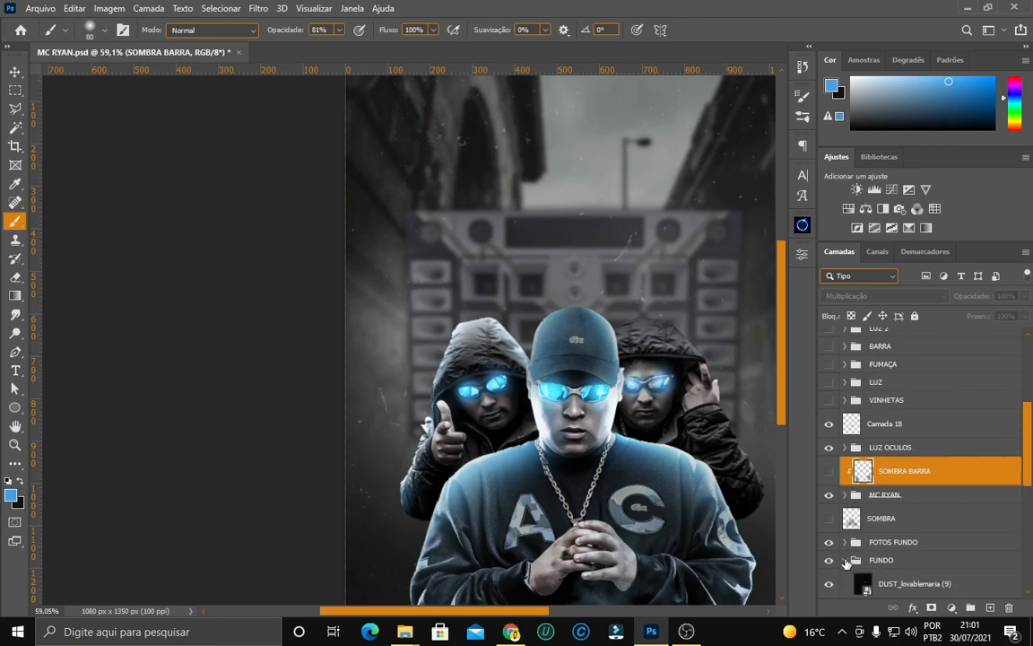
{"action": "scroll", "coordinate": [914, 531], "scroll_direction": "down", "scroll_amount": 9}
{"action": "scroll", "coordinate": [916, 531], "scroll_direction": "up", "scroll_amount": 1}
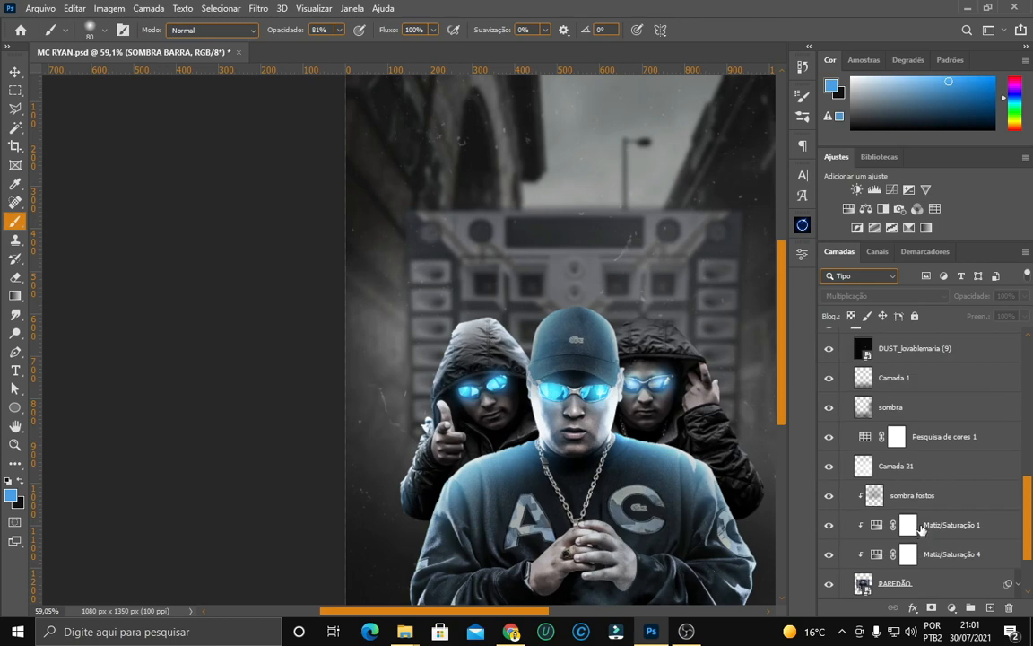
{"action": "scroll", "coordinate": [923, 527], "scroll_direction": "up", "scroll_amount": 3}
{"action": "scroll", "coordinate": [923, 527], "scroll_direction": "down", "scroll_amount": 6}
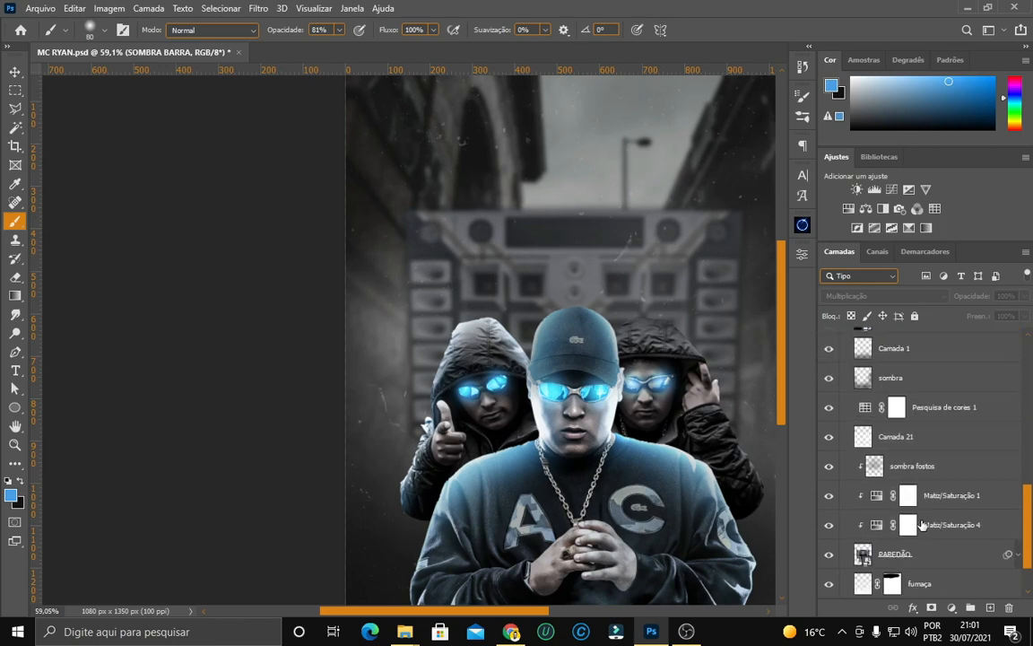
{"action": "scroll", "coordinate": [922, 526], "scroll_direction": "up", "scroll_amount": 2}
{"action": "scroll", "coordinate": [922, 526], "scroll_direction": "down", "scroll_amount": 1}
{"action": "scroll", "coordinate": [928, 530], "scroll_direction": "down", "scroll_amount": 1}
{"action": "scroll", "coordinate": [927, 525], "scroll_direction": "up", "scroll_amount": 4}
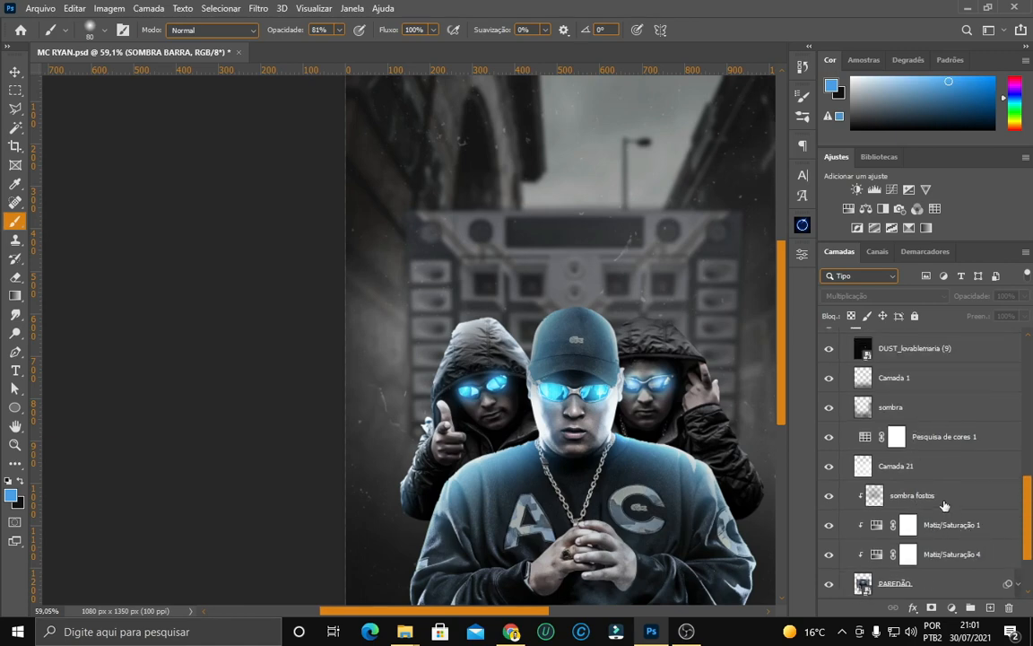
{"action": "left_click", "coordinate": [943, 504]}
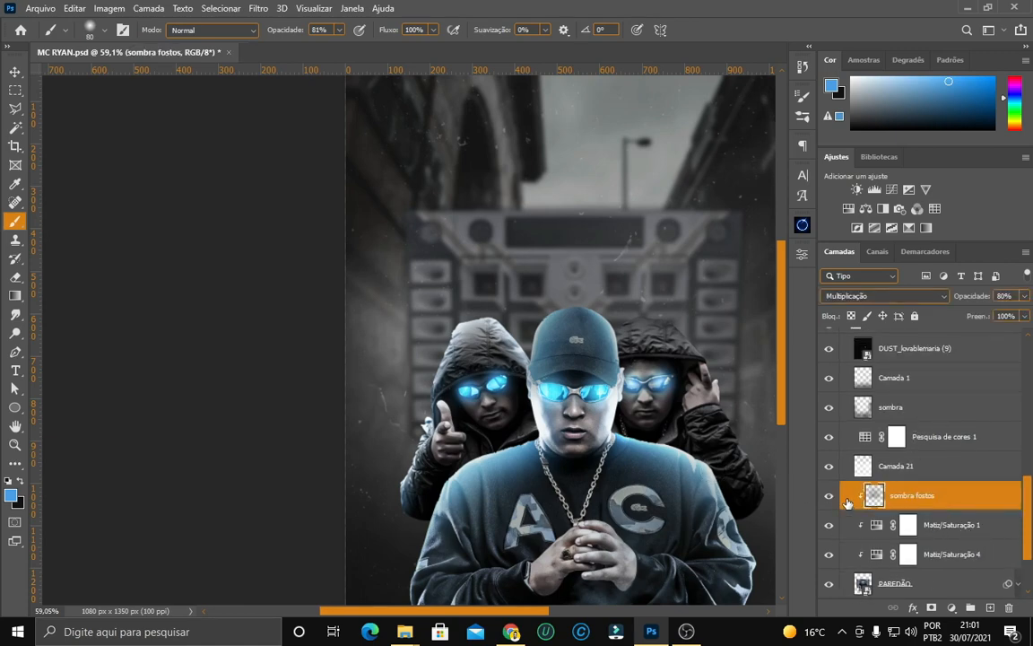
Compare the speaker wall behind the men with and without the sombra fostos layer, leaving the layer visible.
{"action": "scroll", "coordinate": [348, 362], "scroll_direction": "up", "scroll_amount": 3}
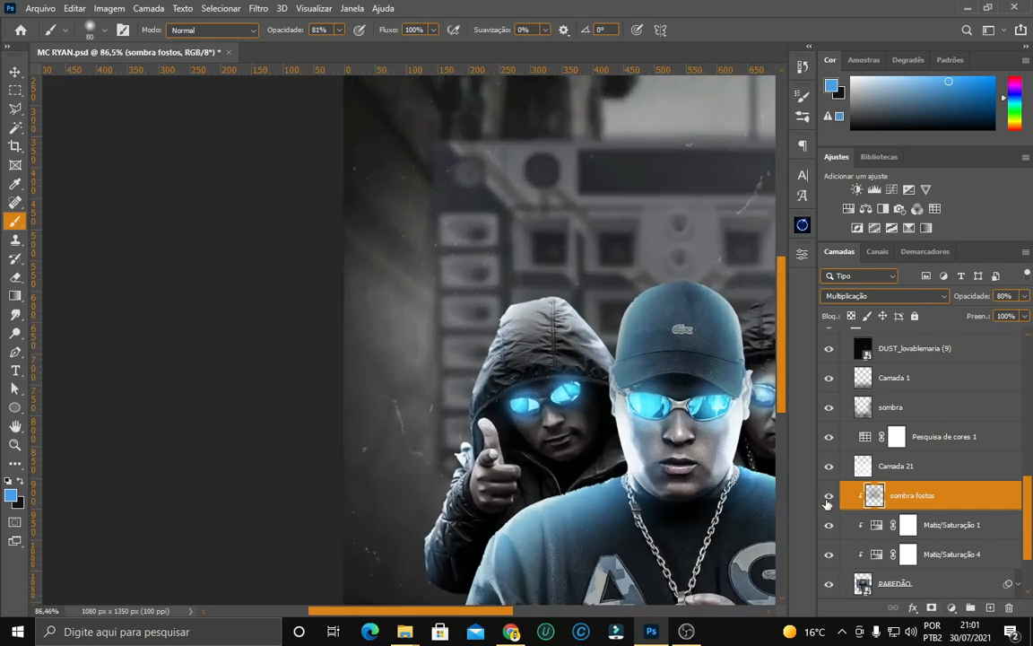
{"action": "left_click", "coordinate": [827, 501]}
{"action": "left_click", "coordinate": [827, 500]}
{"action": "left_click", "coordinate": [826, 501]}
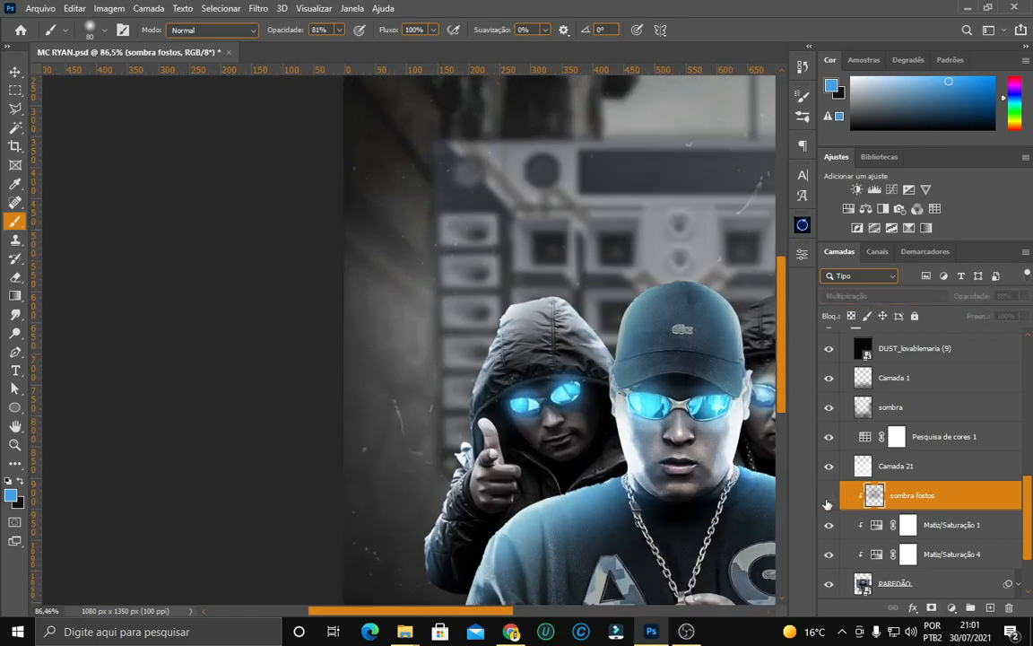
{"action": "left_click", "coordinate": [827, 501]}
{"action": "left_click", "coordinate": [826, 502]}
{"action": "left_click", "coordinate": [829, 497]}
{"action": "scroll", "coordinate": [704, 420], "scroll_direction": "down", "scroll_amount": 6}
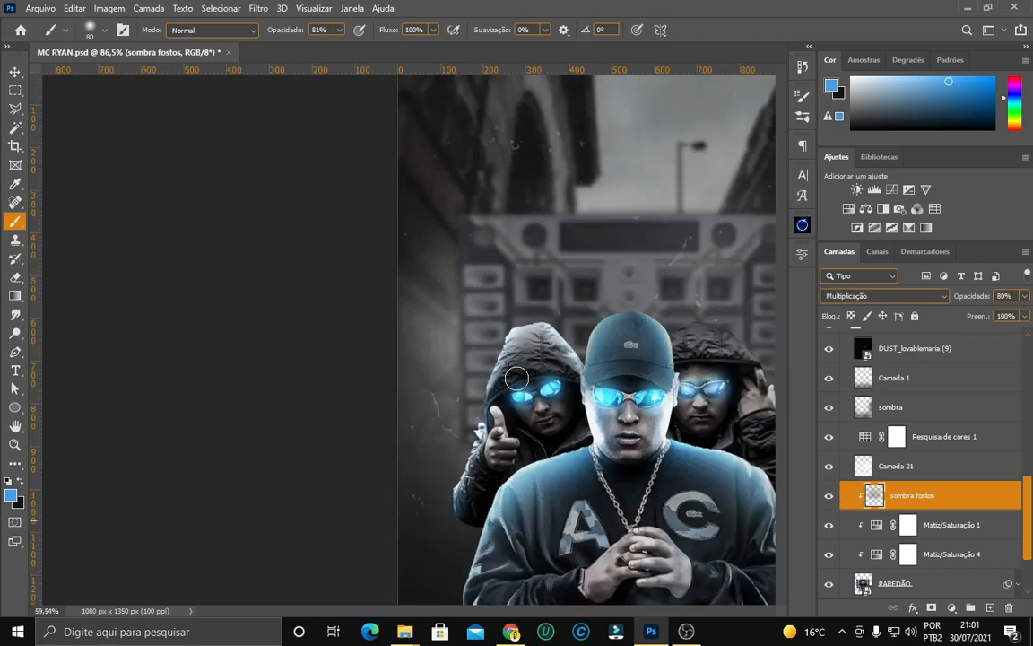
{"action": "left_click", "coordinate": [830, 497]}
{"action": "left_click", "coordinate": [829, 498]}
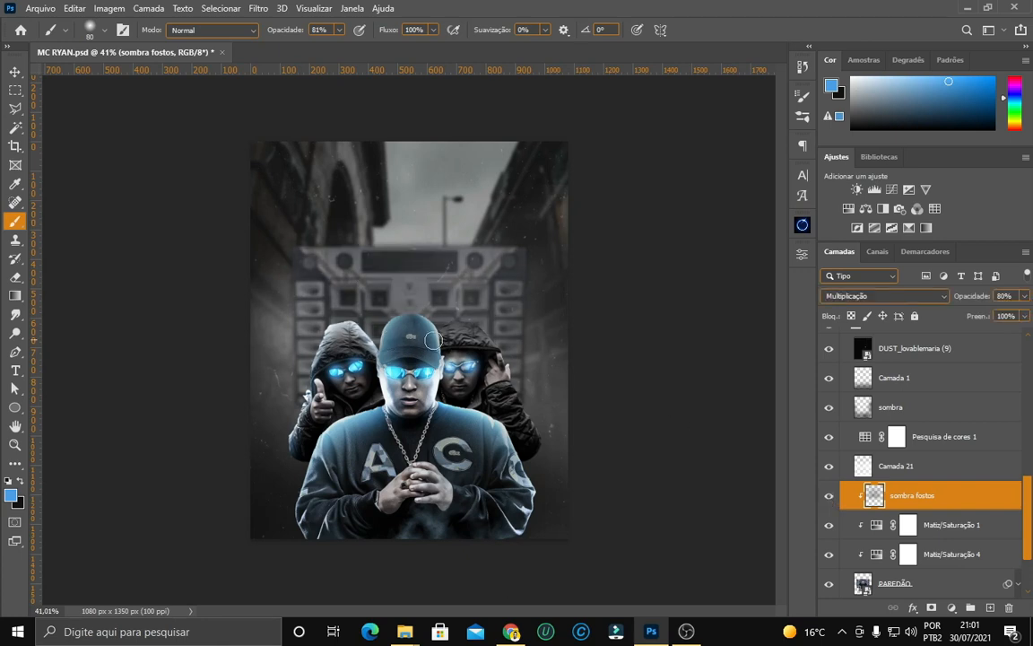
Collapse the FUNDO group, then make the SOMBRA layer between MC RYAN and FOTOS FUNDO visible and select it.
{"action": "scroll", "coordinate": [966, 507], "scroll_direction": "up", "scroll_amount": 2}
{"action": "scroll", "coordinate": [848, 482], "scroll_direction": "down", "scroll_amount": 4}
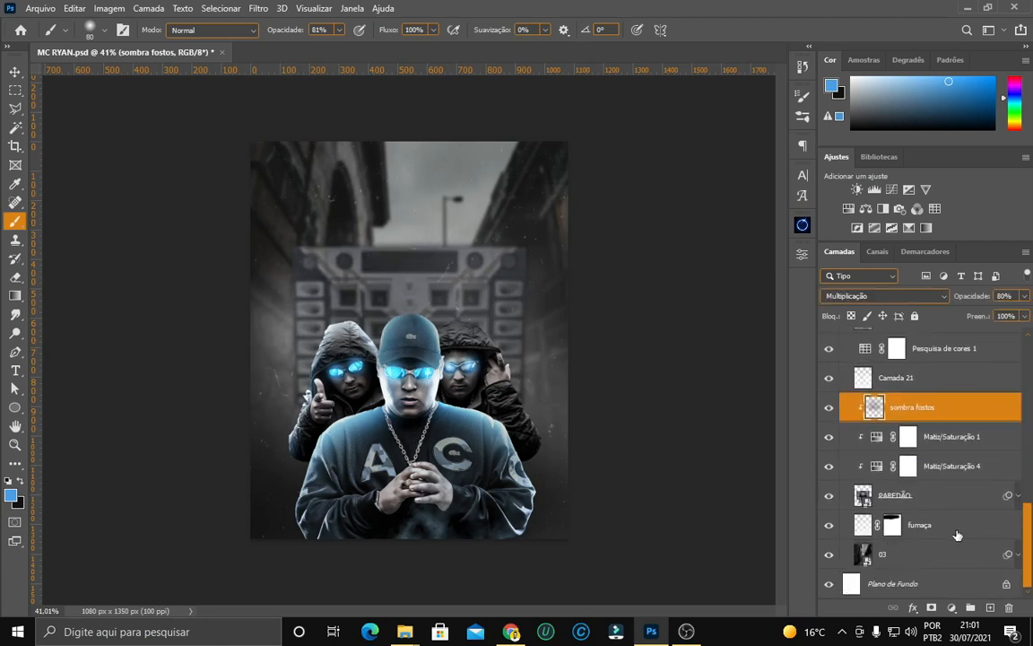
{"action": "scroll", "coordinate": [908, 483], "scroll_direction": "up", "scroll_amount": 3}
{"action": "left_click", "coordinate": [849, 384]}
{"action": "scroll", "coordinate": [834, 520], "scroll_direction": "up", "scroll_amount": 5}
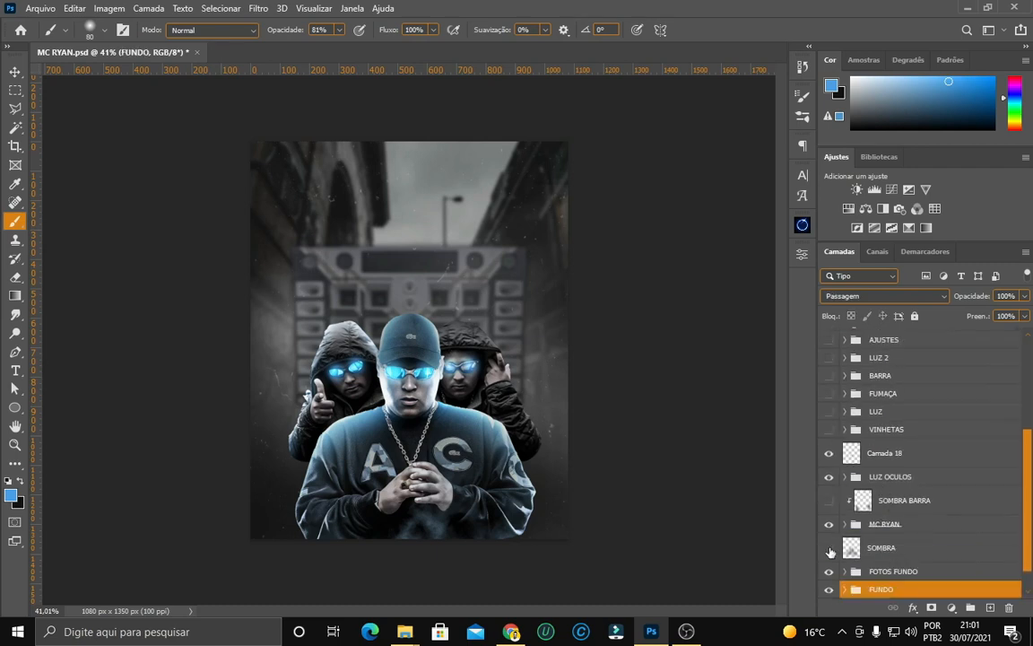
{"action": "left_click", "coordinate": [829, 548]}
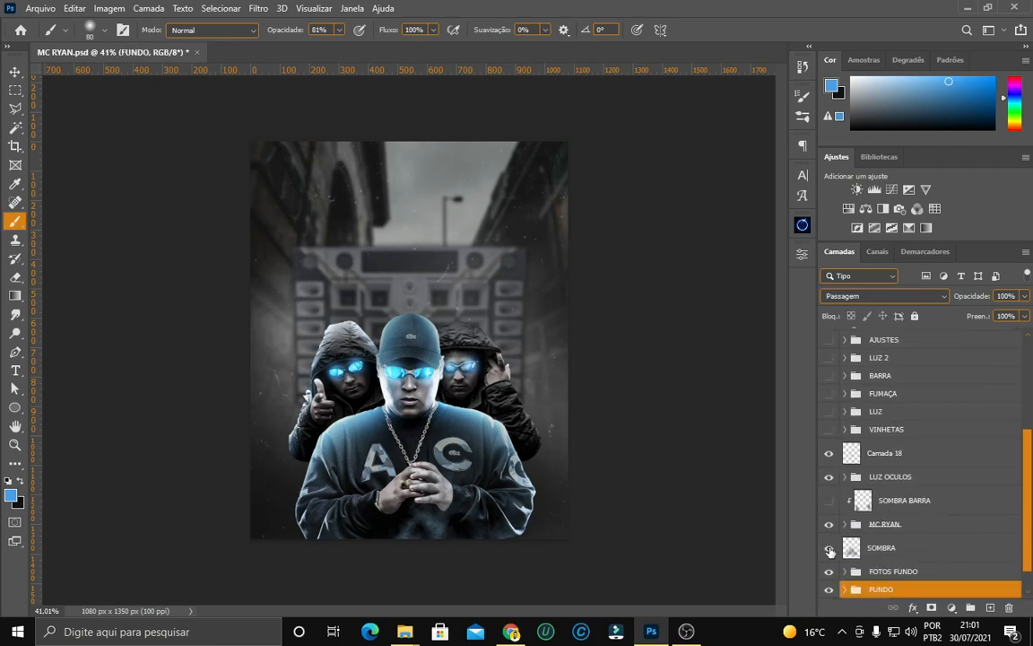
{"action": "left_click", "coordinate": [868, 549]}
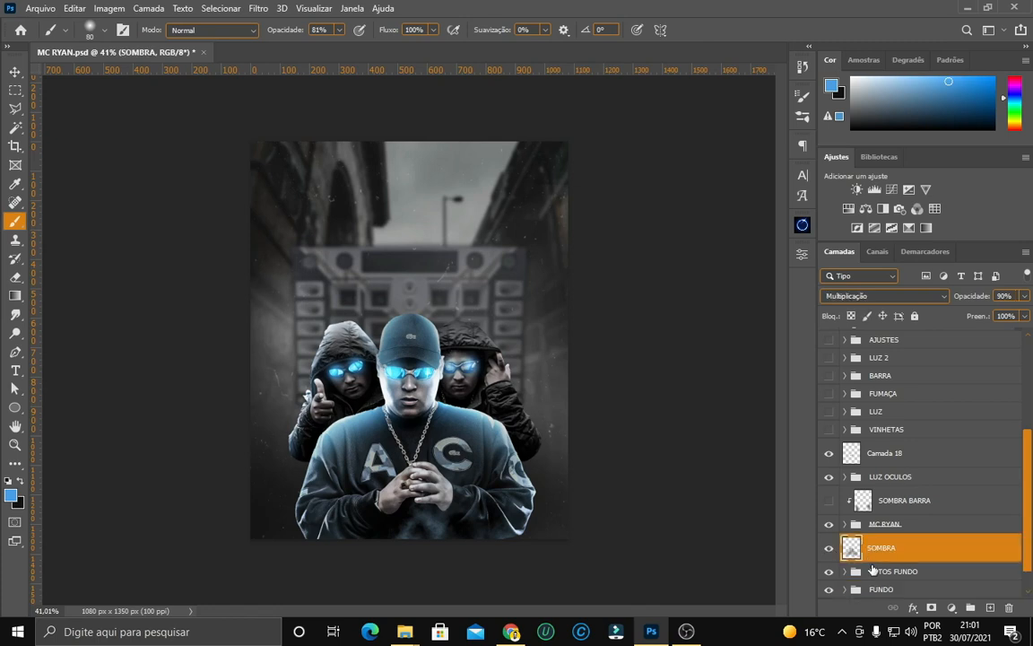
{"action": "scroll", "coordinate": [883, 582], "scroll_direction": "down", "scroll_amount": 1}
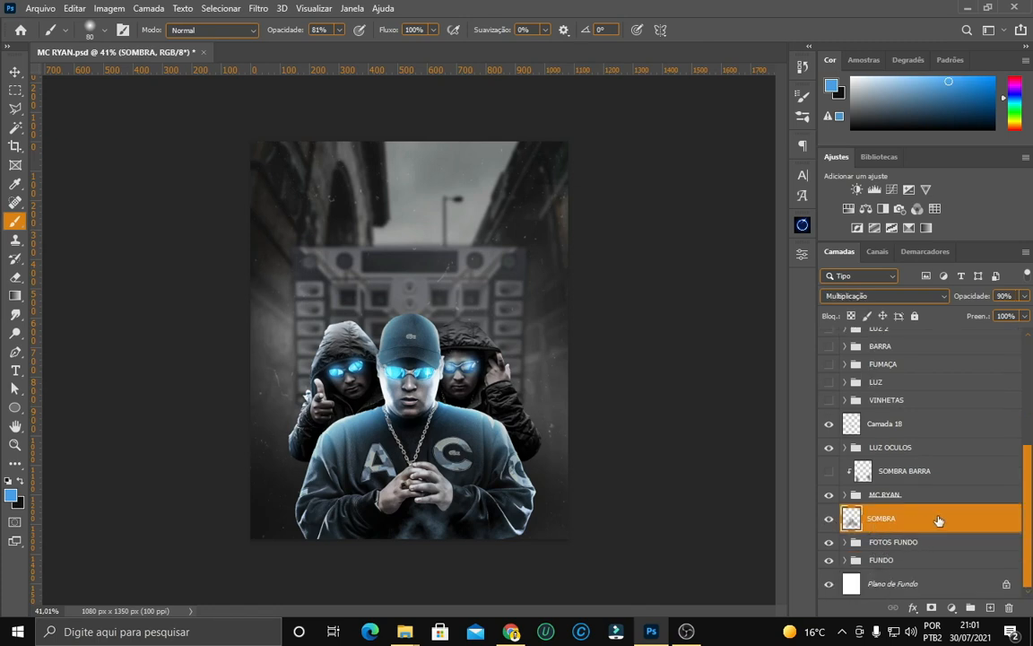
Swap the foreground and background colours so that black is the brush colour for the SOMBRA layer.
{"action": "scroll", "coordinate": [421, 346], "scroll_direction": "up", "scroll_amount": 4}
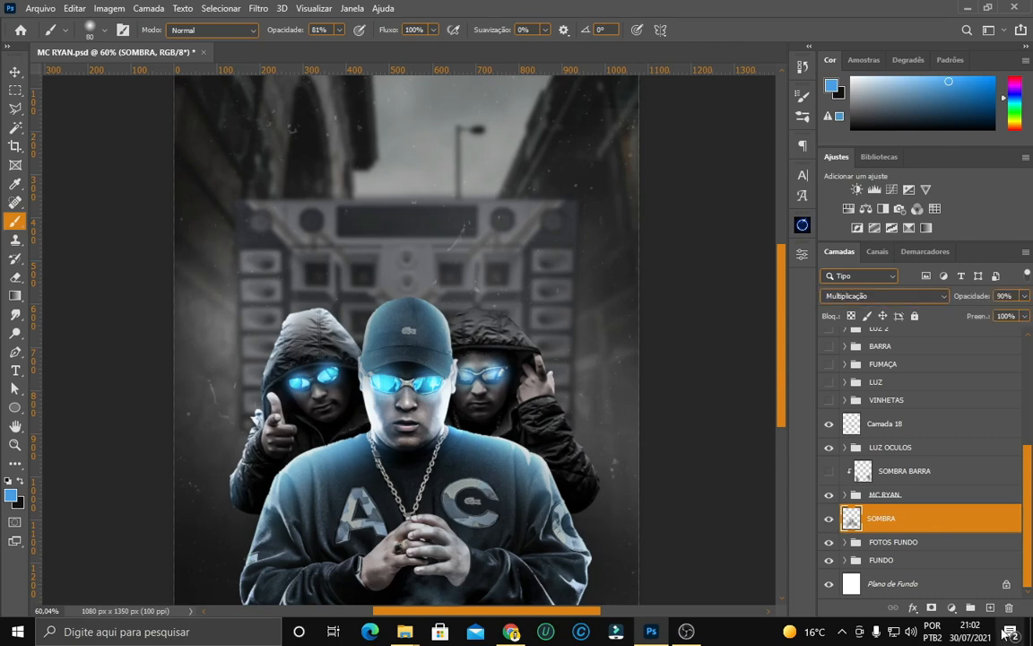
{"action": "left_click", "coordinate": [20, 481]}
{"action": "key", "text": "1"}
{"action": "key", "text": "1"}
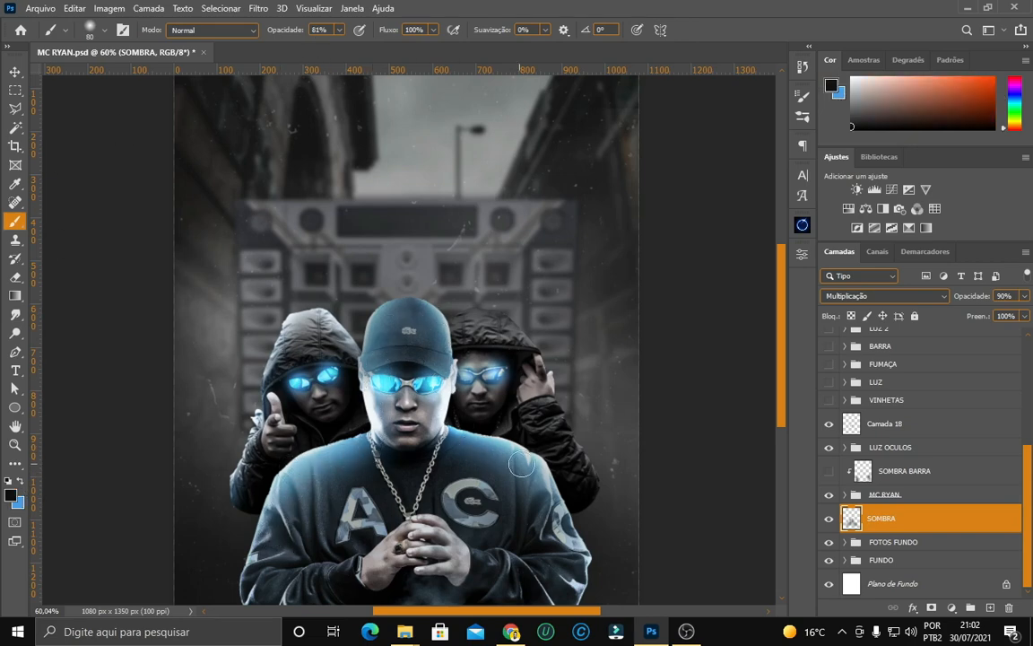
Compare the flyer with and without the SOMBRA and SOMBRA BARRA layers, leaving SOMBRA visible and SOMBRA BARRA hidden.
{"action": "scroll", "coordinate": [431, 451], "scroll_direction": "up", "scroll_amount": 5}
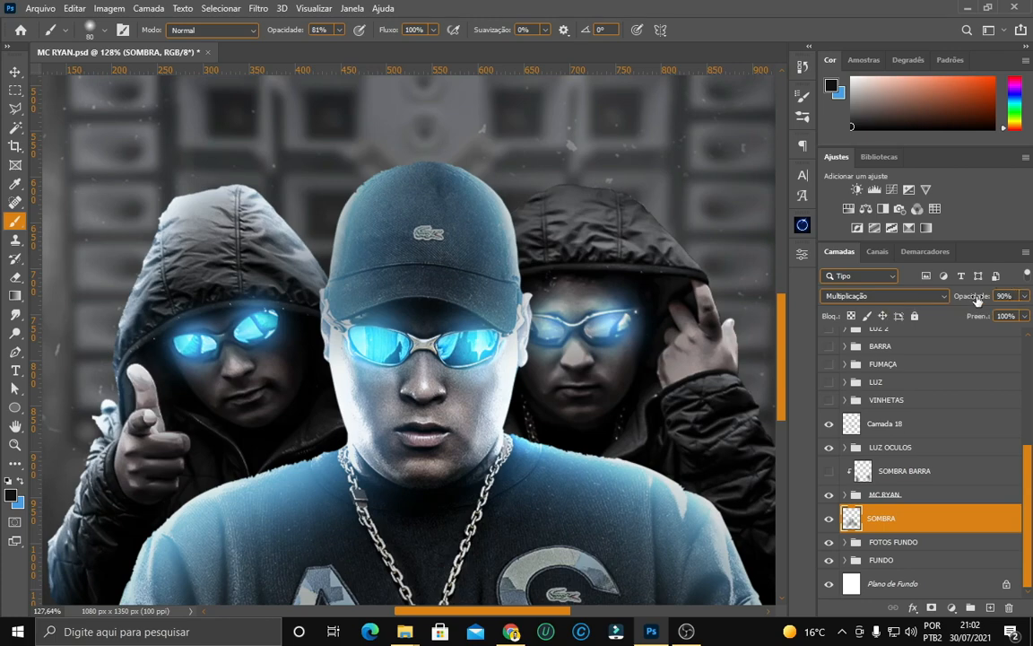
{"action": "scroll", "coordinate": [535, 461], "scroll_direction": "down", "scroll_amount": 4}
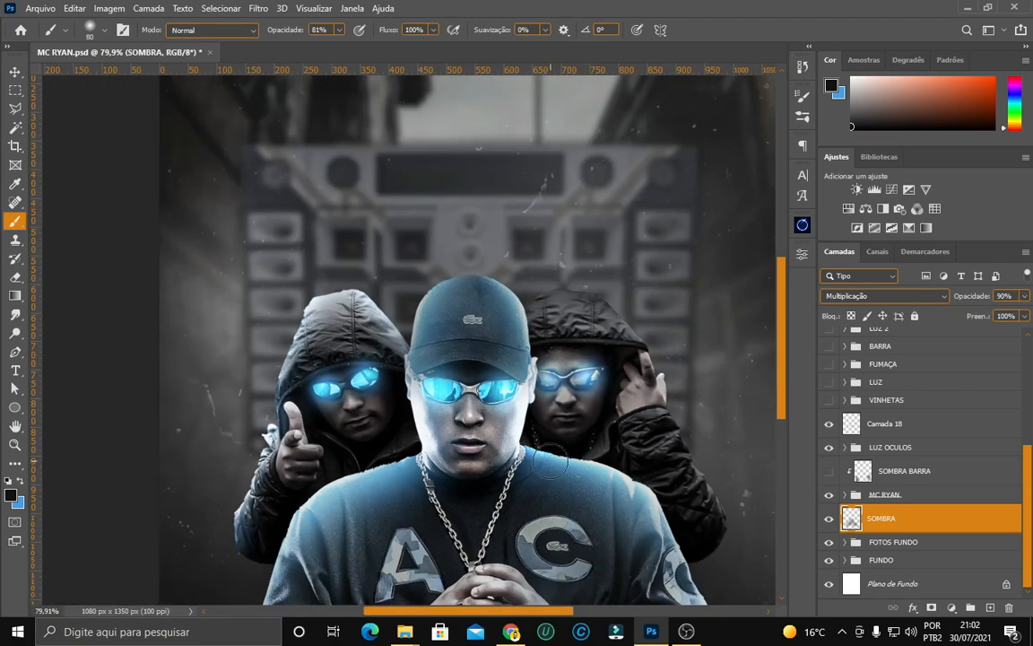
{"action": "left_click", "coordinate": [831, 520]}
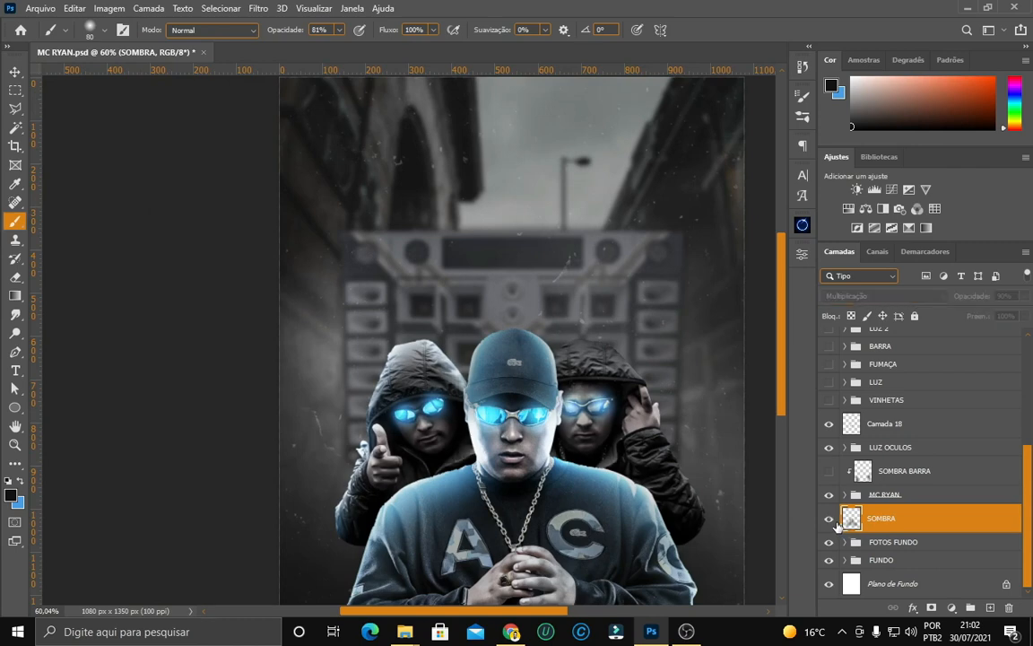
{"action": "left_click", "coordinate": [831, 521]}
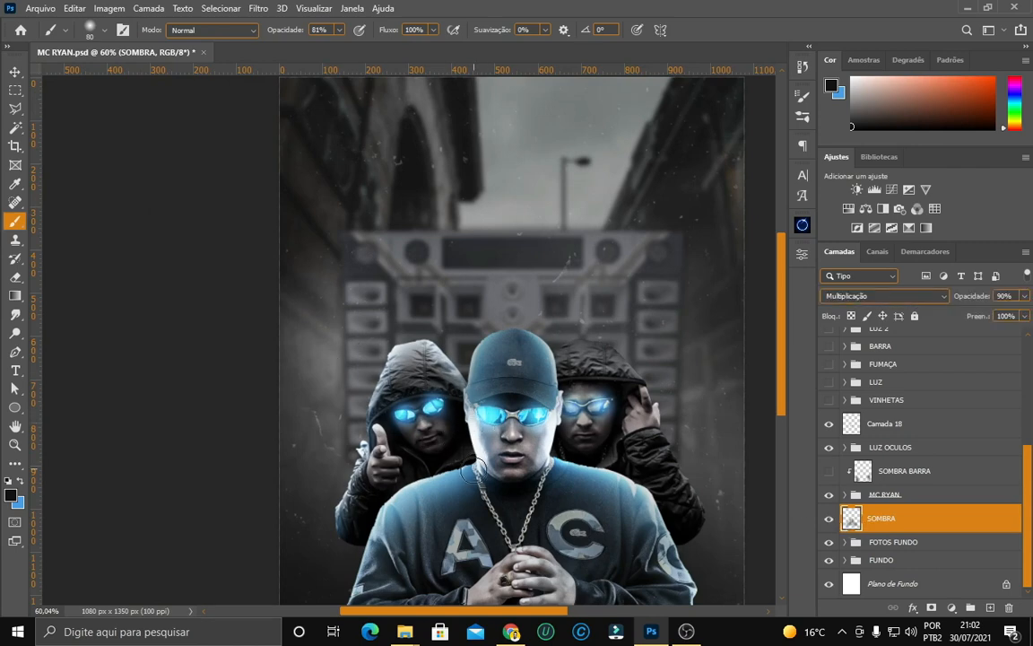
{"action": "left_click", "coordinate": [830, 471]}
{"action": "left_click", "coordinate": [829, 473]}
Expand the LUZ OCULOS group and check the blend modes of Camada 13 and Camada 14.
{"action": "left_click", "coordinate": [844, 446]}
{"action": "scroll", "coordinate": [782, 546], "scroll_direction": "up", "scroll_amount": 1}
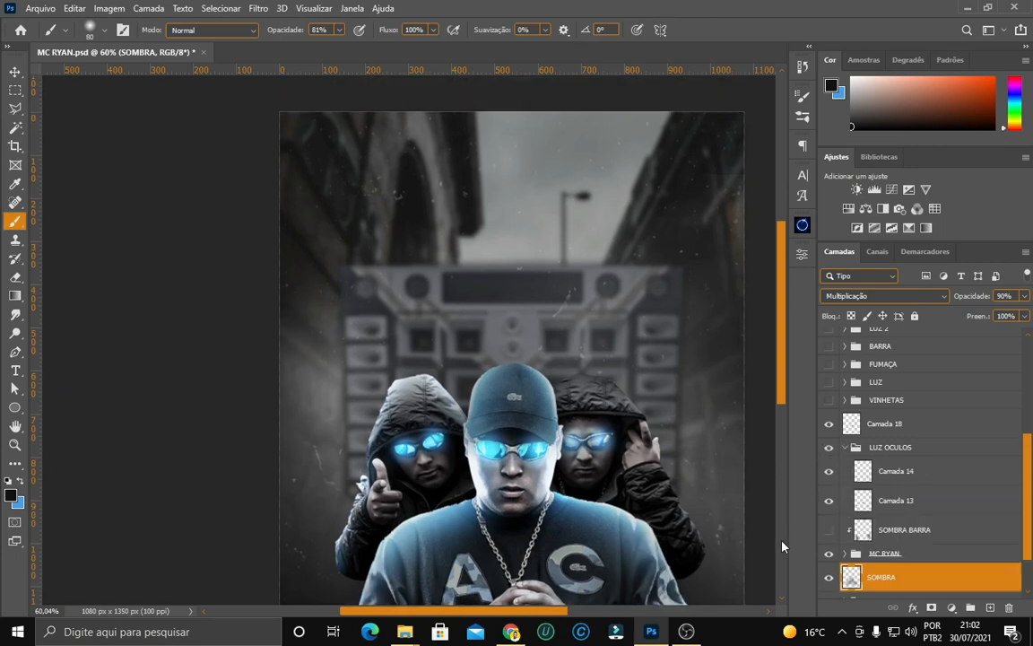
{"action": "scroll", "coordinate": [715, 525], "scroll_direction": "up", "scroll_amount": 2}
{"action": "left_click", "coordinate": [897, 508]}
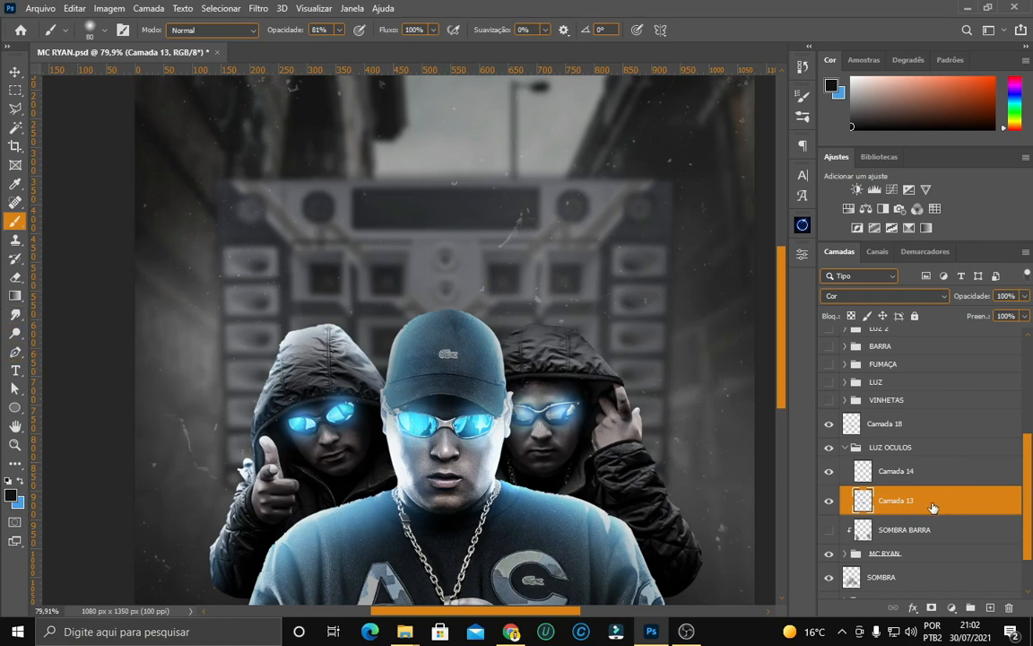
{"action": "left_click", "coordinate": [901, 470]}
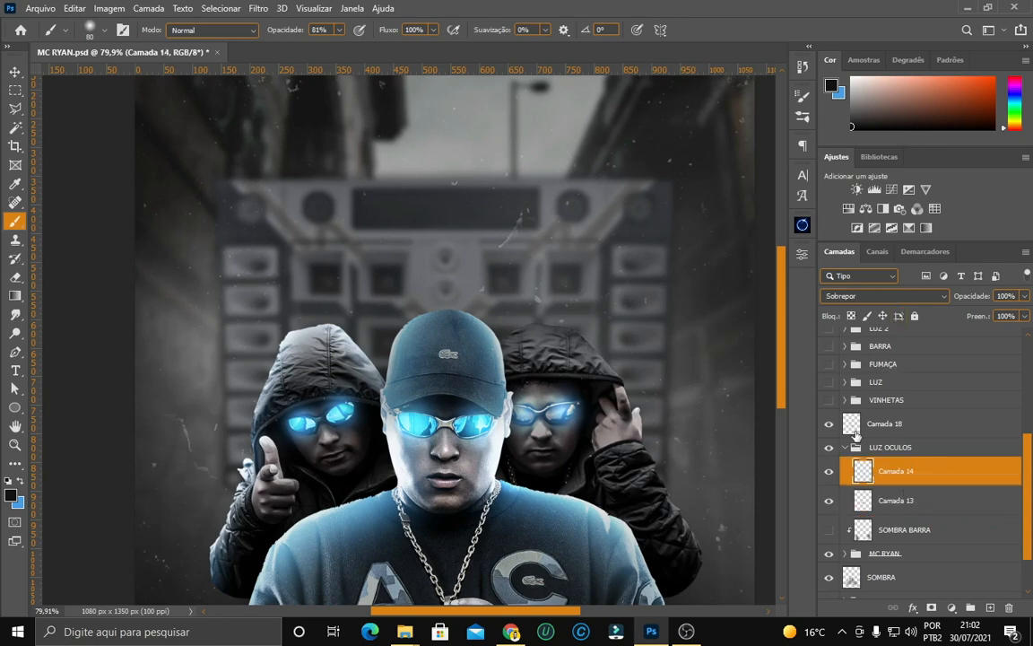
{"action": "left_click", "coordinate": [881, 502]}
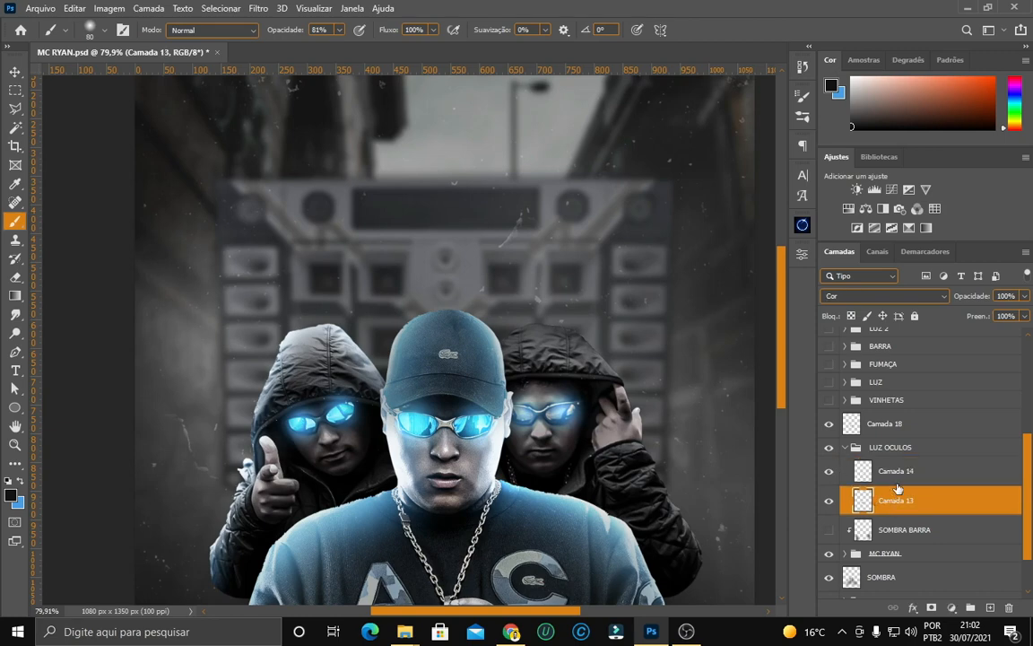
{"action": "left_click", "coordinate": [870, 471]}
Move Camada 18 into the LUZ OCULOS group, directly above Camada 14.
{"action": "left_click", "coordinate": [844, 448]}
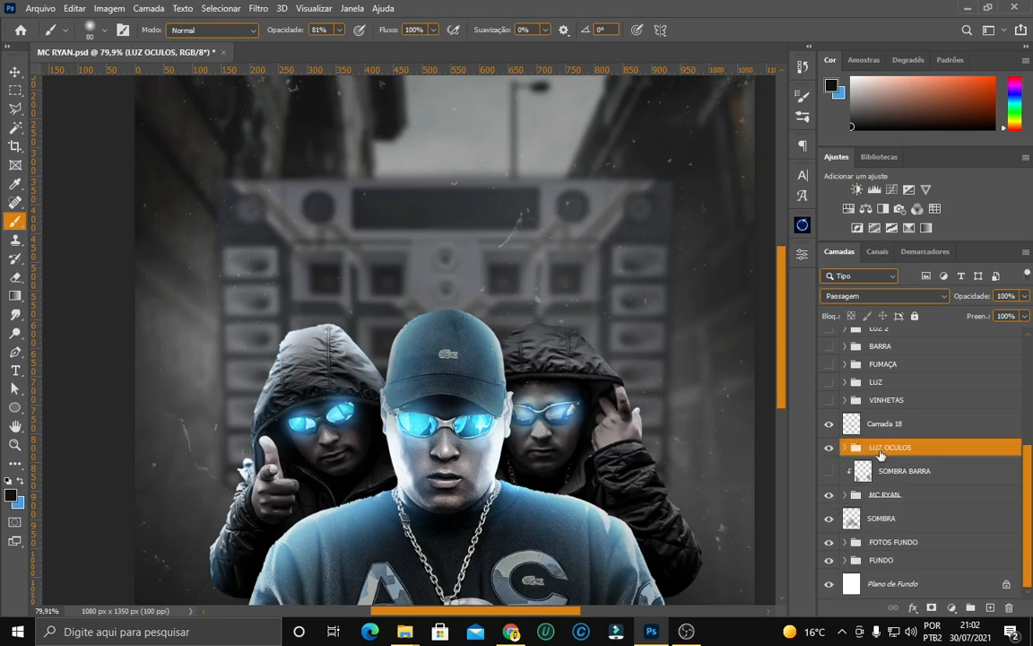
{"action": "left_click", "coordinate": [844, 448]}
{"action": "left_click_drag", "start_coordinate": [903, 424], "coordinate": [908, 448]}
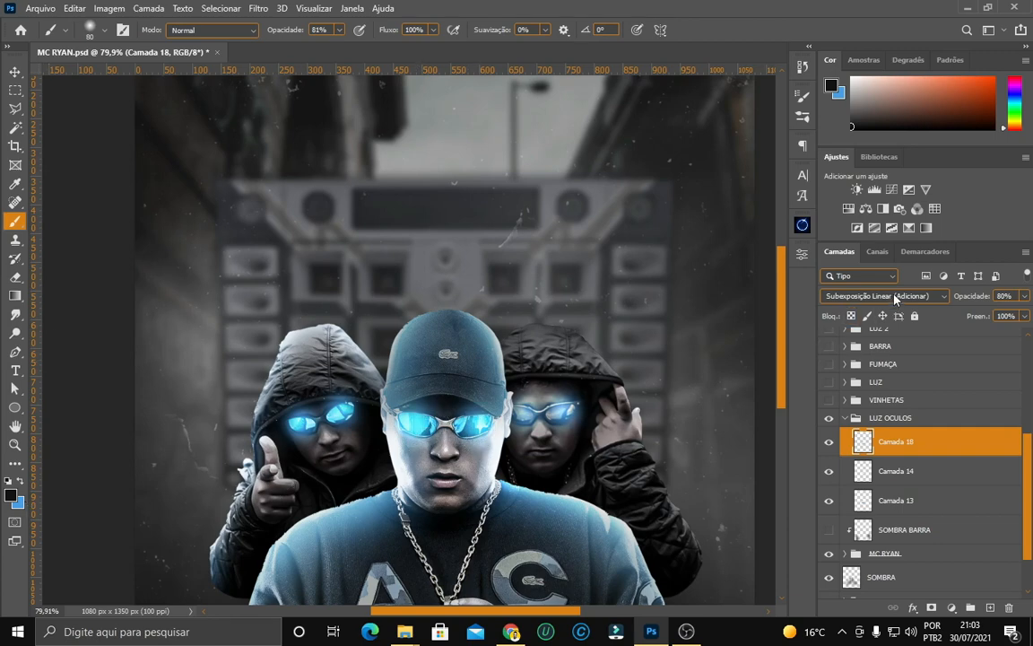
Compare the central man's sunglasses with and without Camada 18 in the LUZ OCULOS group, leaving the layer visible.
{"action": "key", "text": "ctrl+plus"}
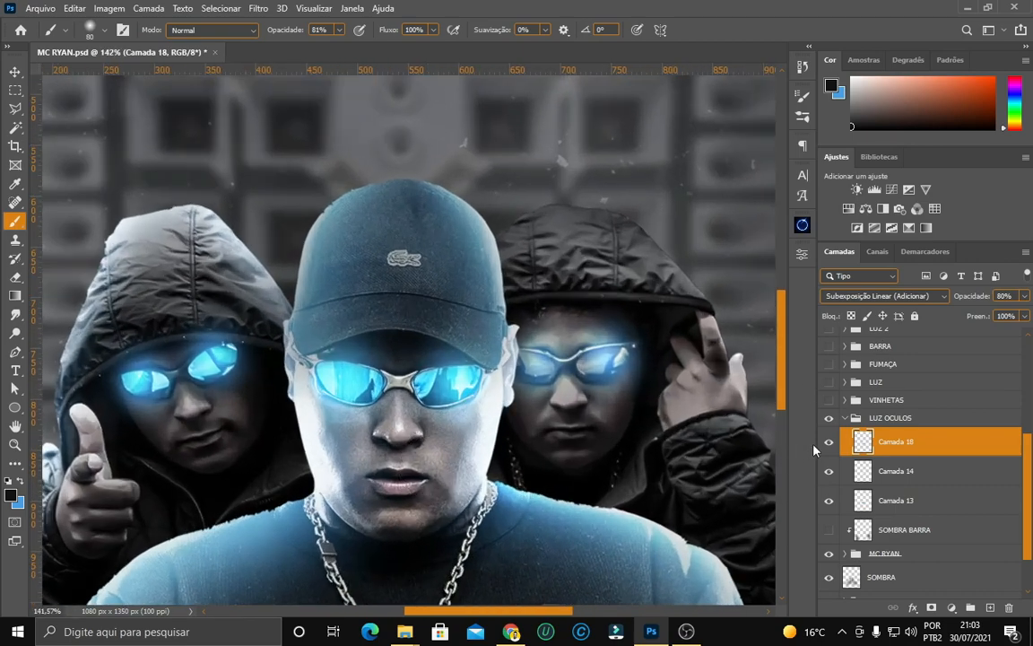
{"action": "left_click", "coordinate": [829, 443]}
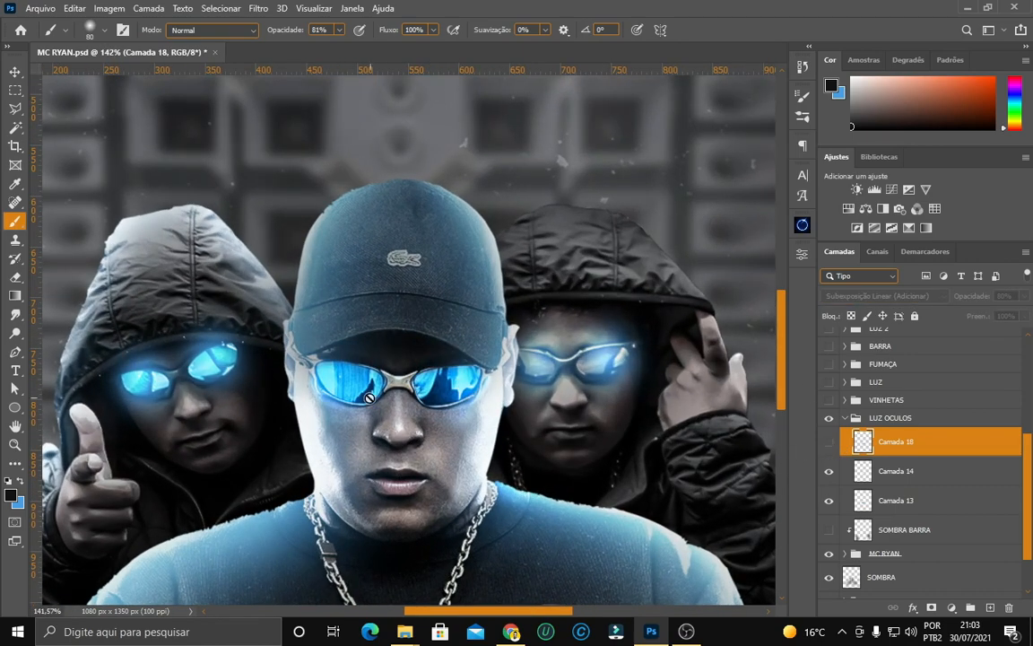
{"action": "scroll", "coordinate": [359, 406], "scroll_direction": "up", "scroll_amount": 1}
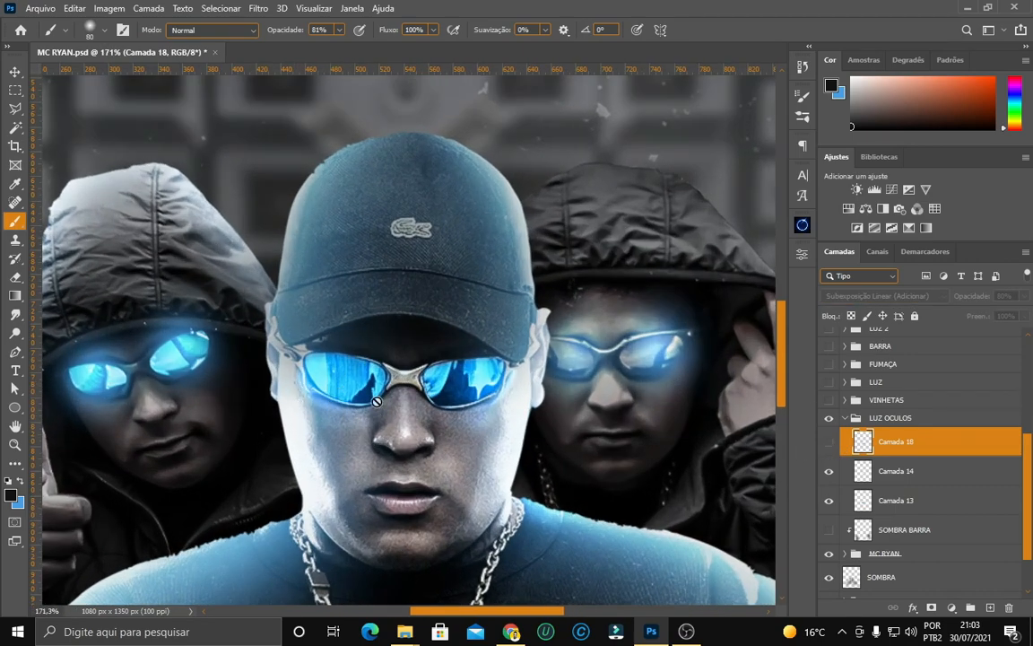
{"action": "left_click", "coordinate": [829, 443]}
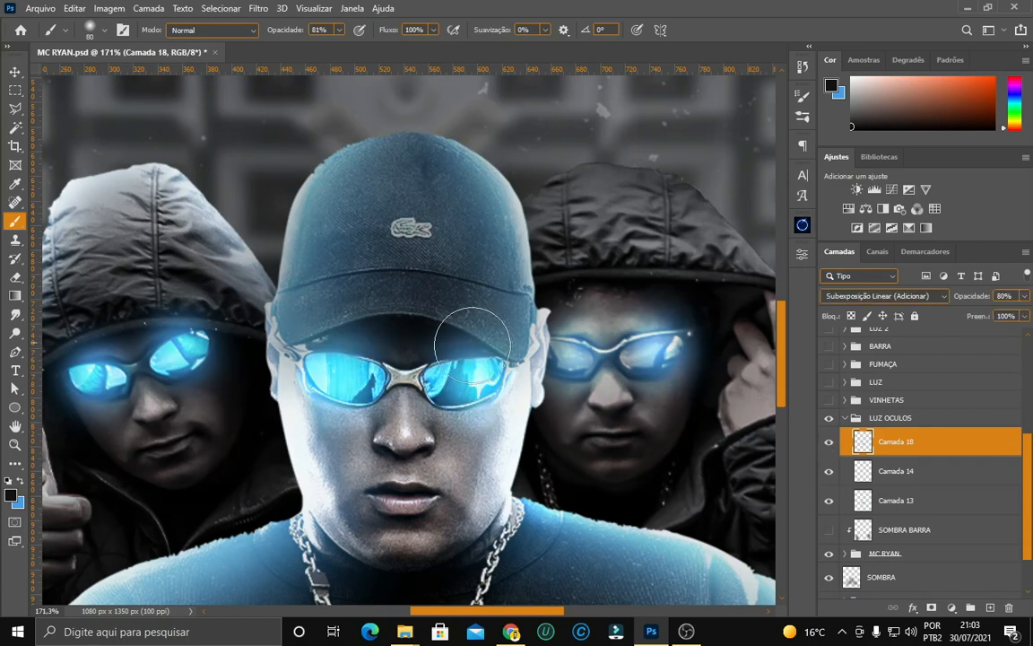
Collapse the LUZ OCULOS group and compare the flyer with and without it, leaving the group visible.
{"action": "scroll", "coordinate": [514, 431], "scroll_direction": "down", "scroll_amount": 1}
{"action": "scroll", "coordinate": [514, 431], "scroll_direction": "down", "scroll_amount": 4}
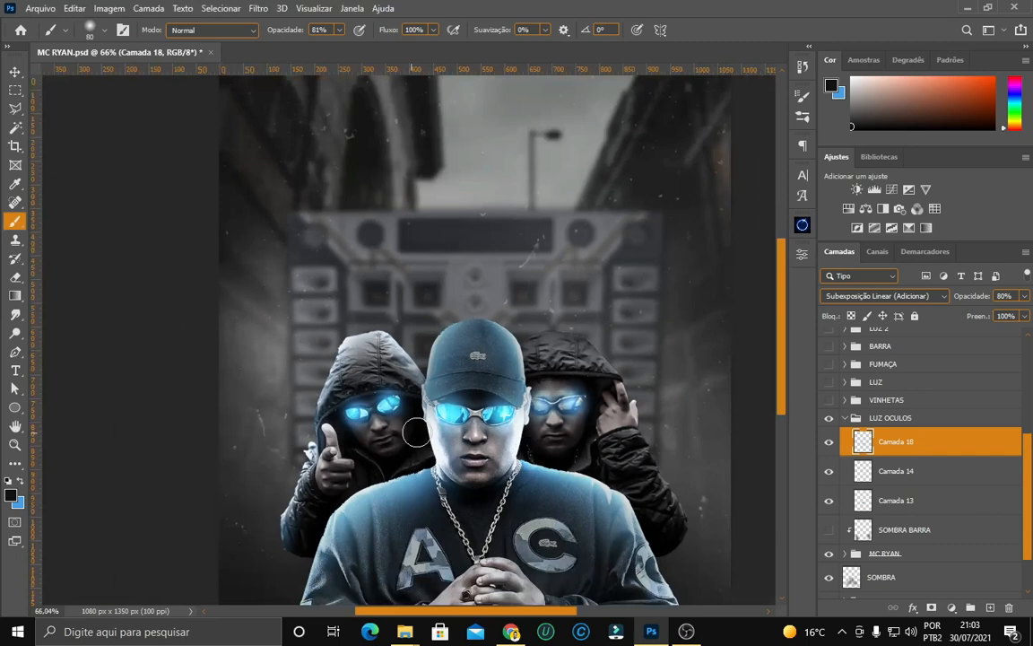
{"action": "scroll", "coordinate": [376, 390], "scroll_direction": "up", "scroll_amount": 1}
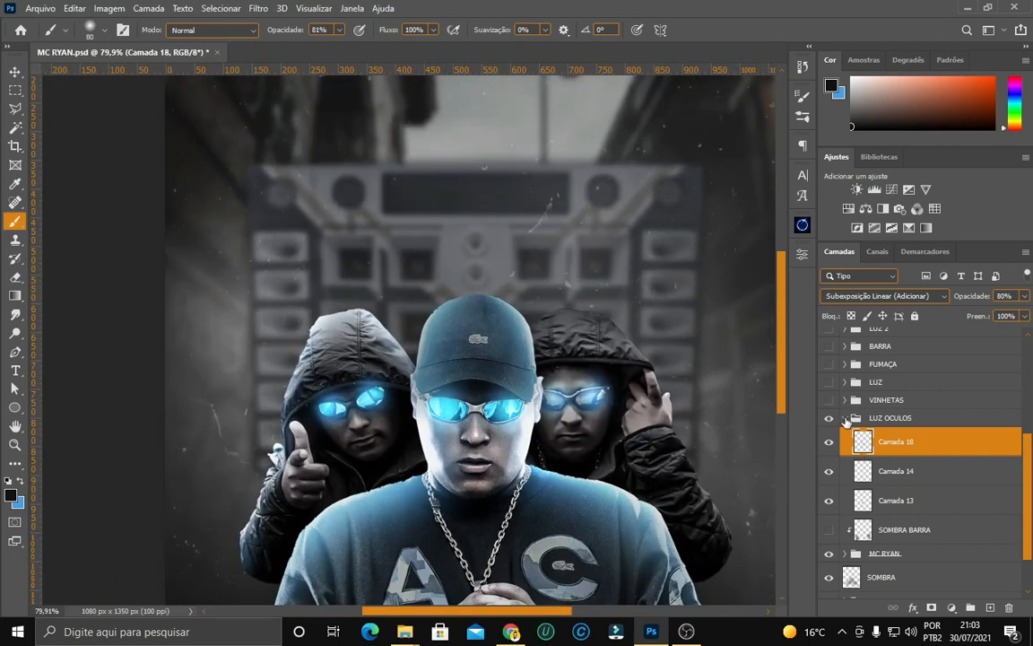
{"action": "left_click", "coordinate": [845, 419]}
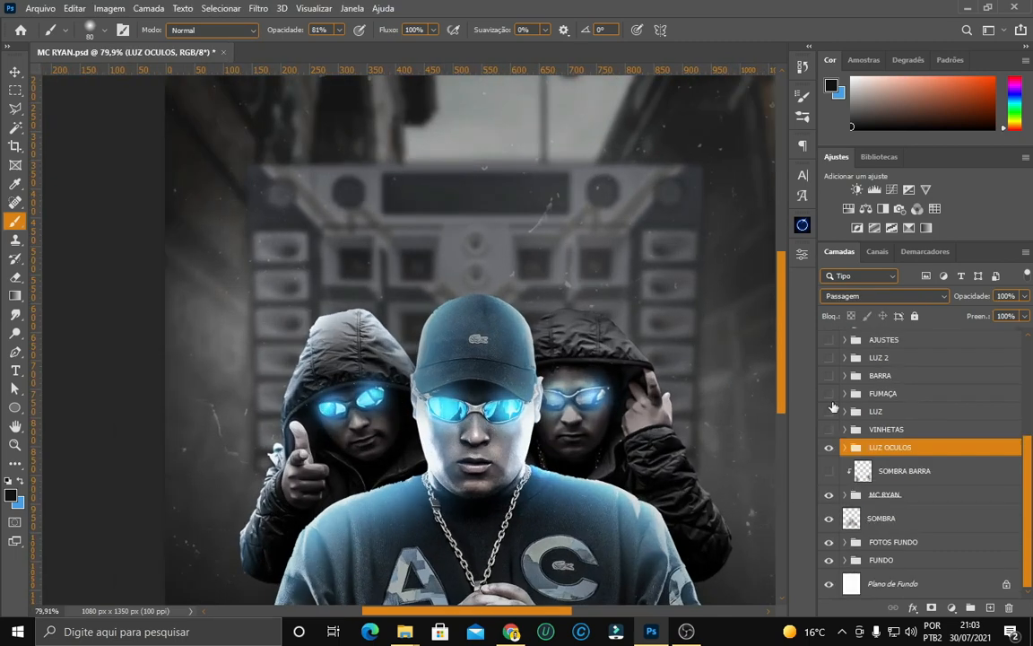
{"action": "left_click", "coordinate": [830, 446]}
{"action": "left_click", "coordinate": [829, 446]}
Show the VINHETAS group and compare the whole flyer with and without it, leaving the group visible.
{"action": "left_click", "coordinate": [829, 429]}
{"action": "scroll", "coordinate": [668, 407], "scroll_direction": "down", "scroll_amount": 2}
{"action": "scroll", "coordinate": [668, 407], "scroll_direction": "down", "scroll_amount": 1}
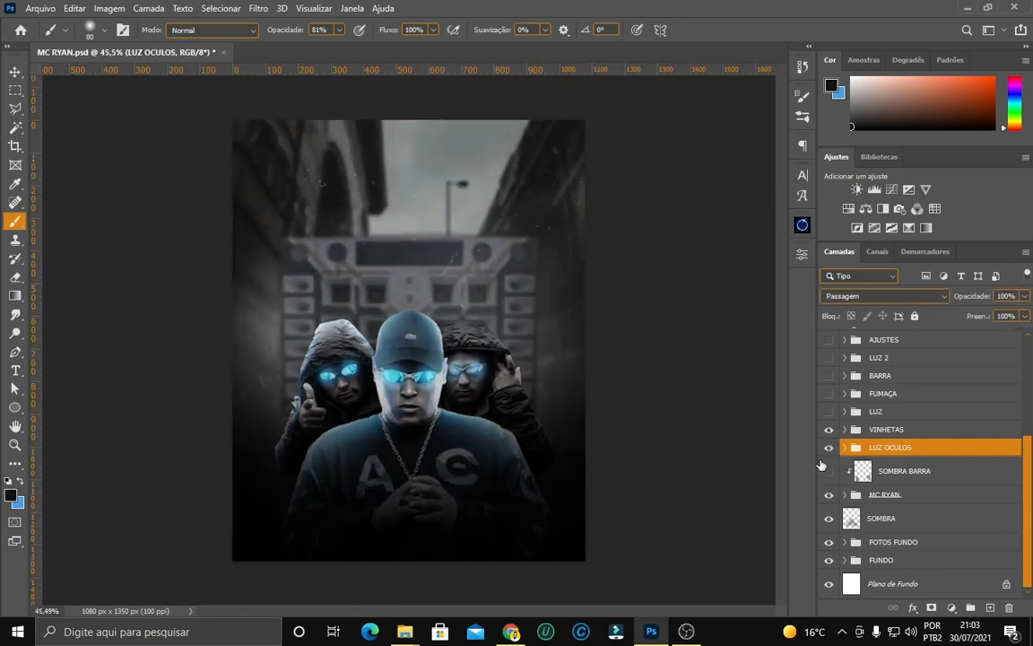
{"action": "left_click", "coordinate": [831, 430]}
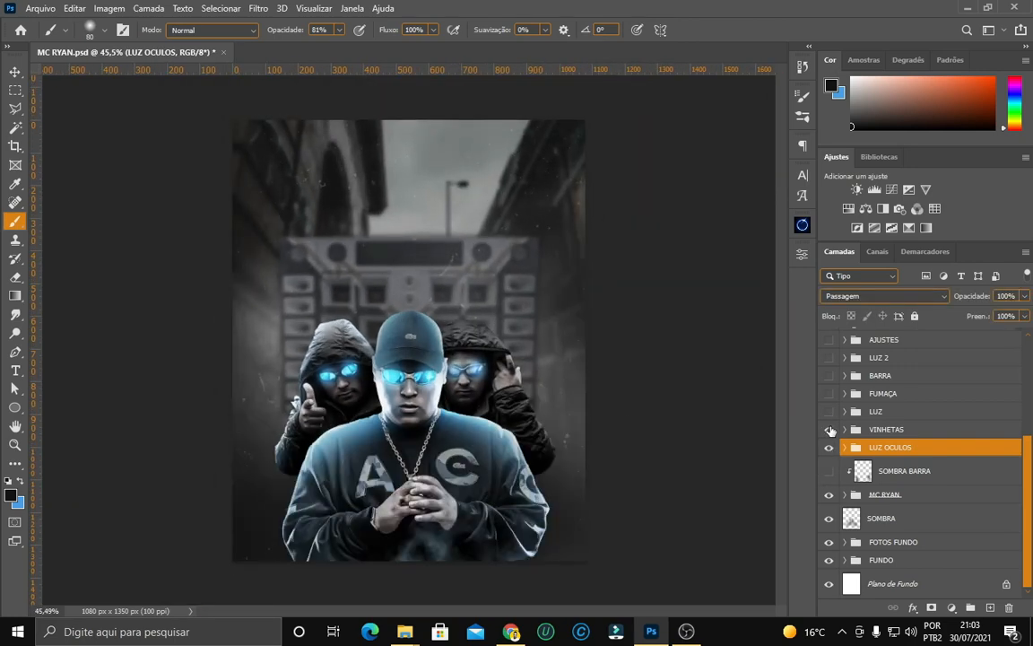
{"action": "left_click", "coordinate": [830, 431]}
Expand the VINHETAS group and compare the flyer with and without Camada 3, leaving the layer visible.
{"action": "left_click", "coordinate": [844, 430]}
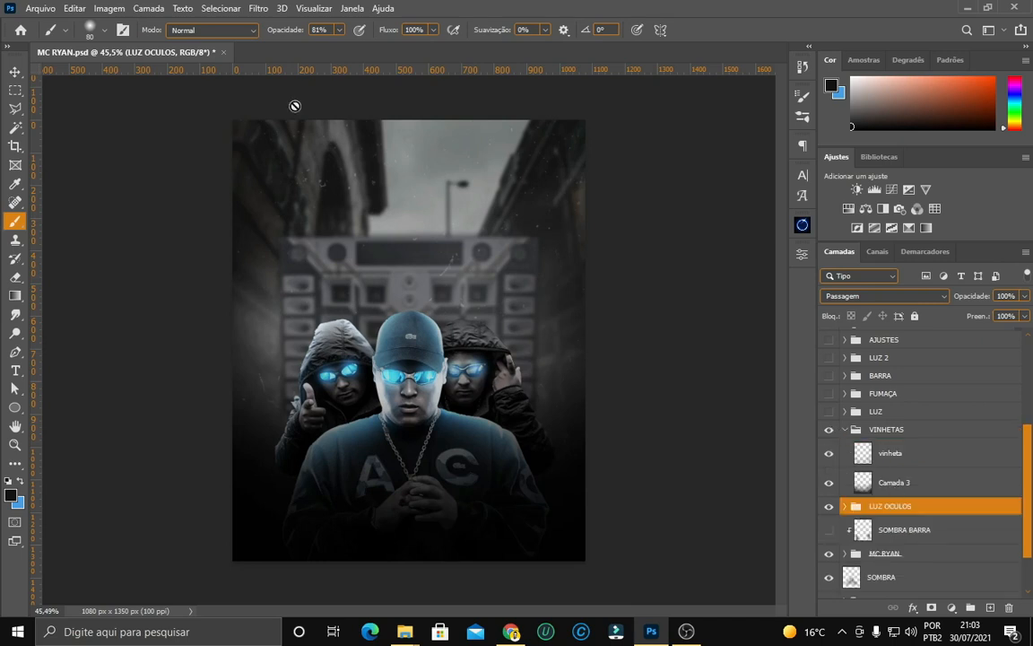
{"action": "left_click", "coordinate": [902, 486]}
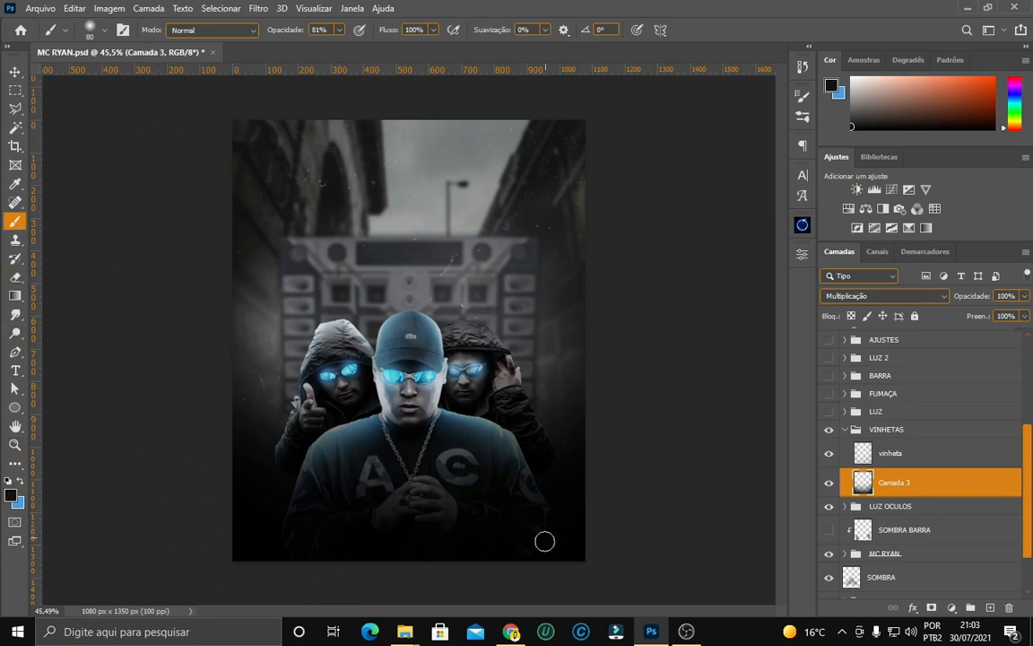
{"action": "left_click", "coordinate": [826, 481]}
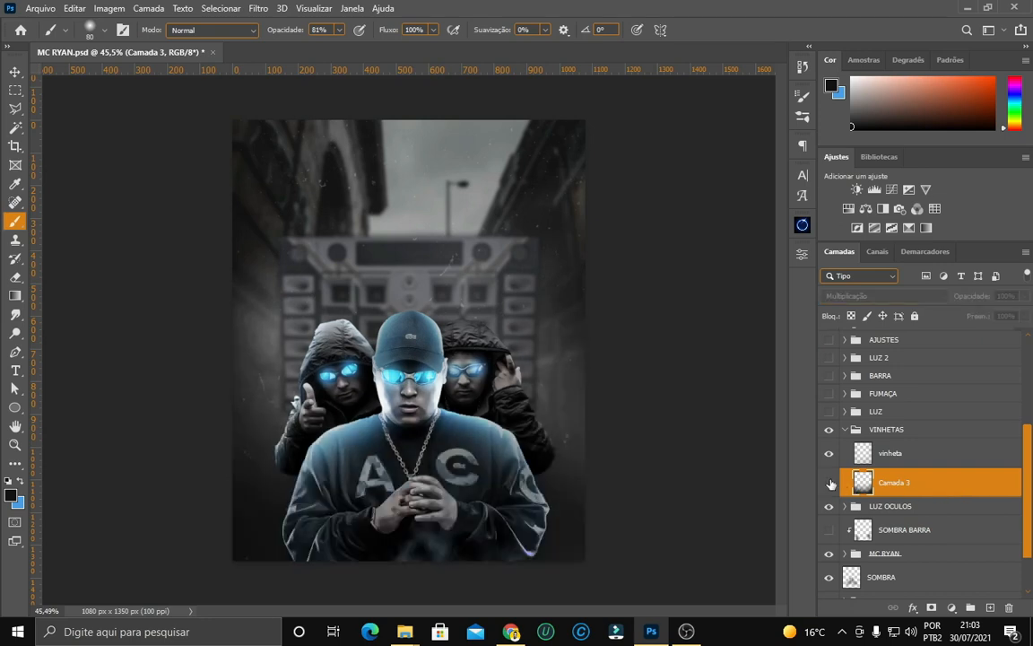
{"action": "left_click", "coordinate": [827, 482]}
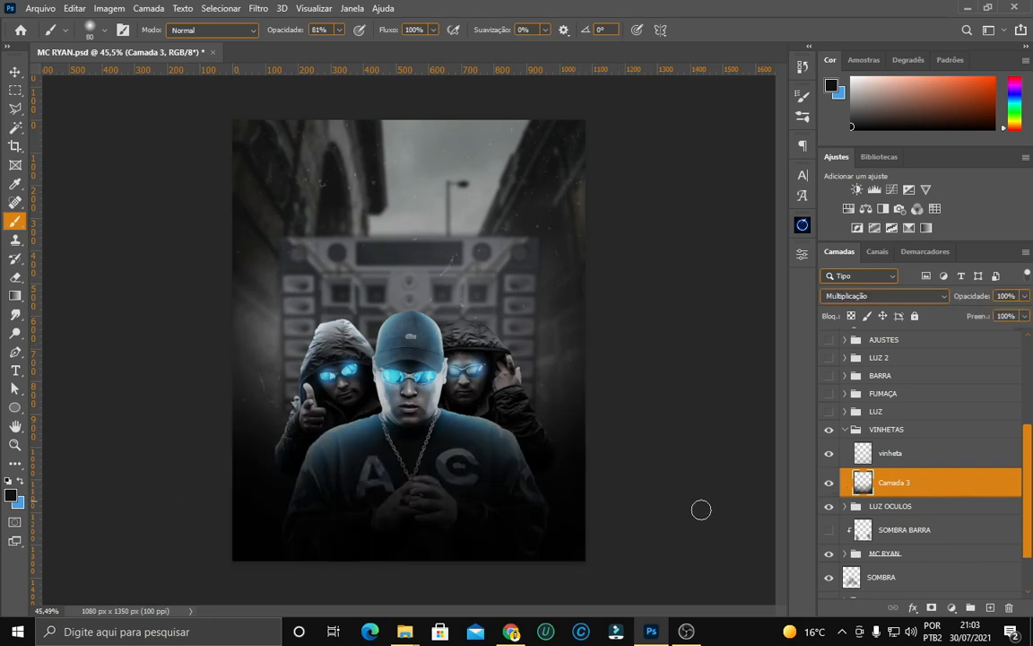
Try to stretch Camada 3 vertically up to the canvas's top edge, about 1080 × 1376 px.
{"action": "left_click", "coordinate": [15, 71]}
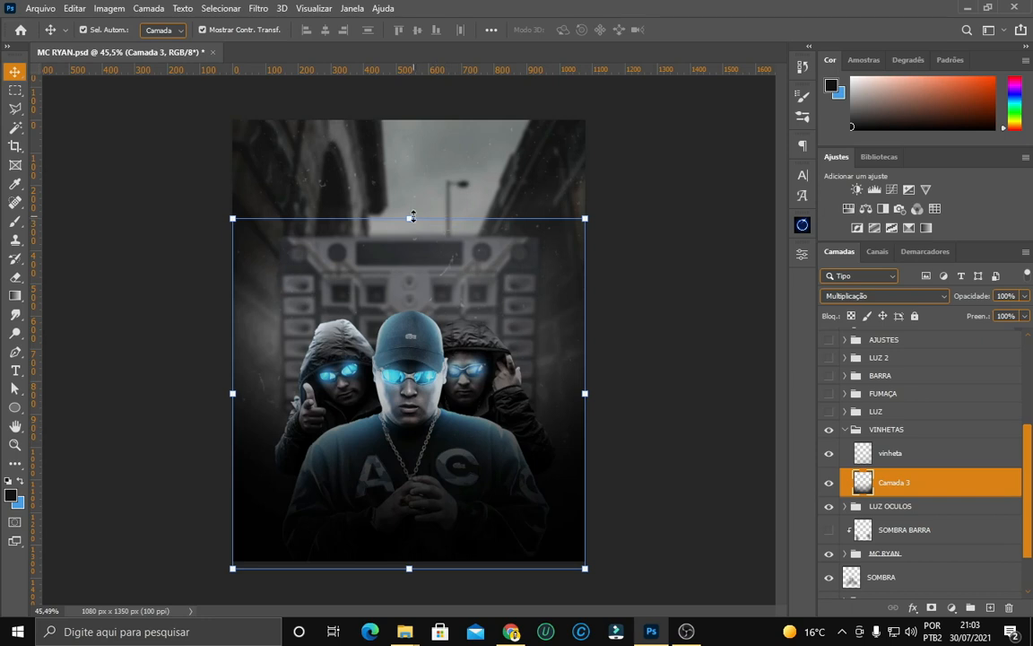
{"action": "left_click_drag", "start_coordinate": [411, 217], "coordinate": [416, 121]}
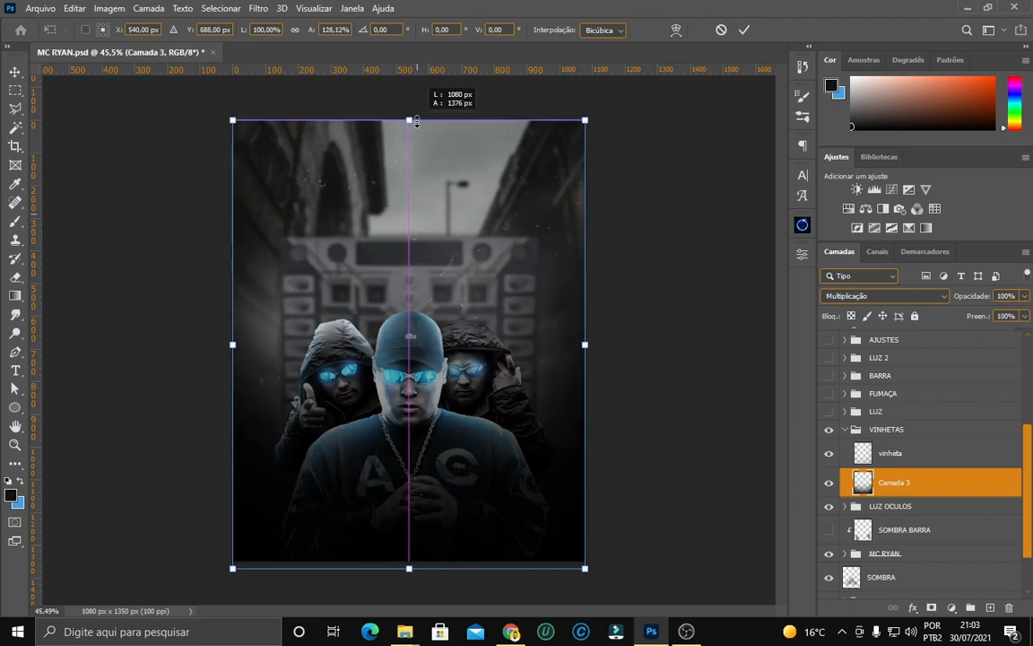
{"action": "left_click", "coordinate": [294, 30]}
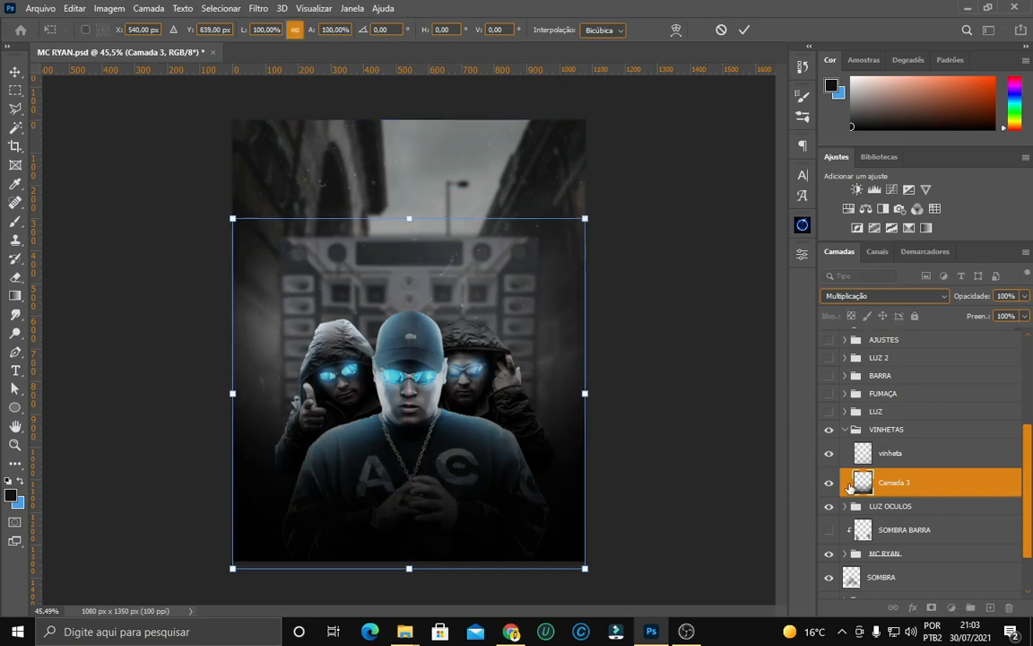
Select the vinheta layer and compare the flyer's edges with and without it, leaving the layer visible.
{"action": "left_click", "coordinate": [896, 457]}
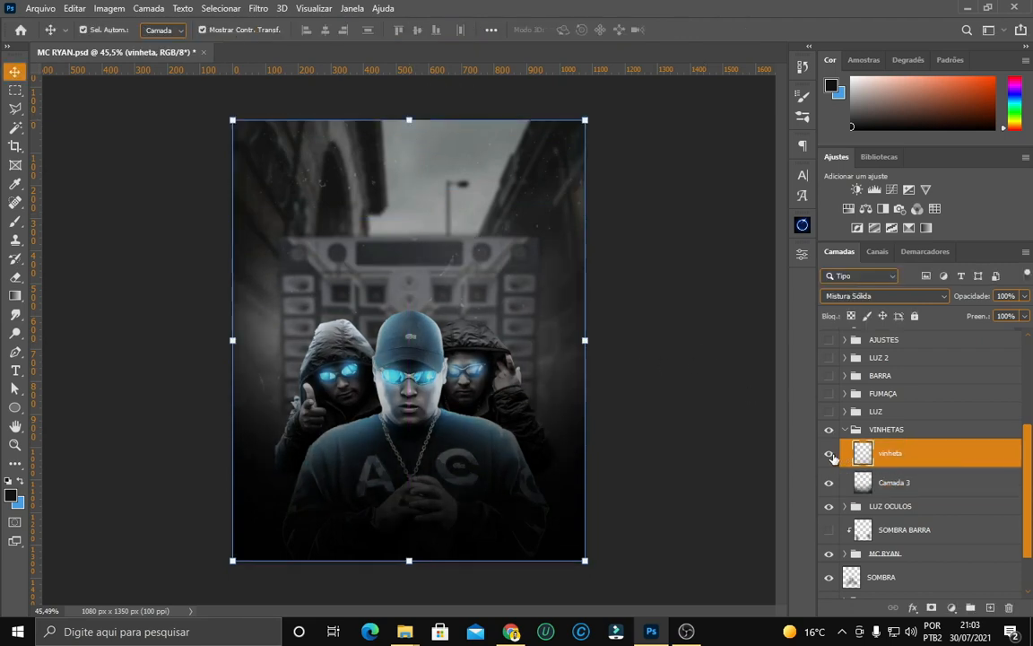
{"action": "left_click", "coordinate": [832, 458]}
{"action": "left_click", "coordinate": [833, 457]}
{"action": "left_click", "coordinate": [832, 457]}
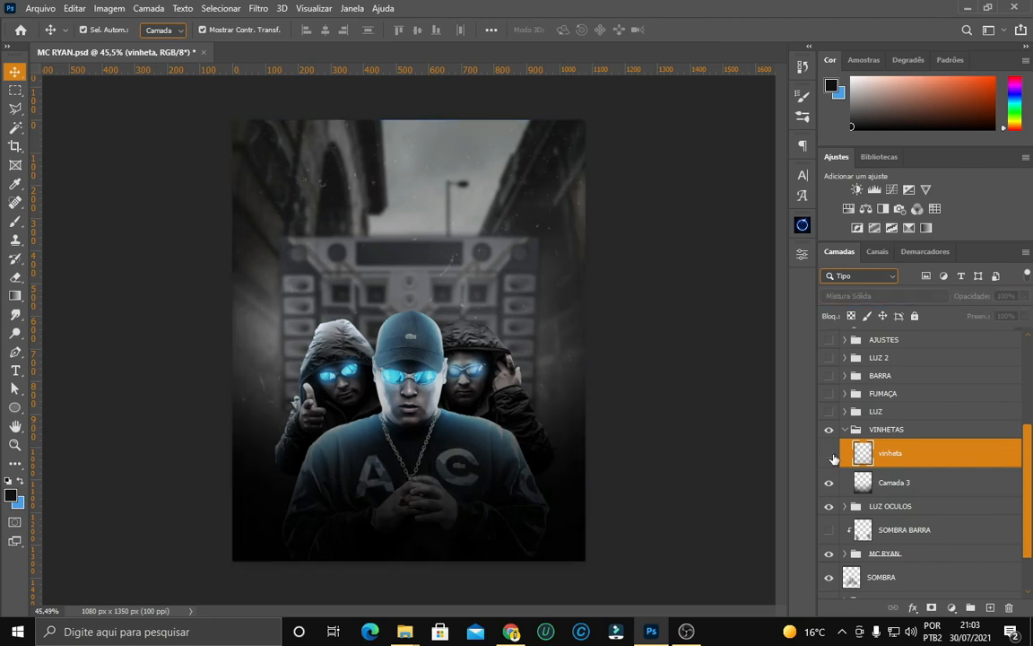
{"action": "left_click", "coordinate": [830, 455]}
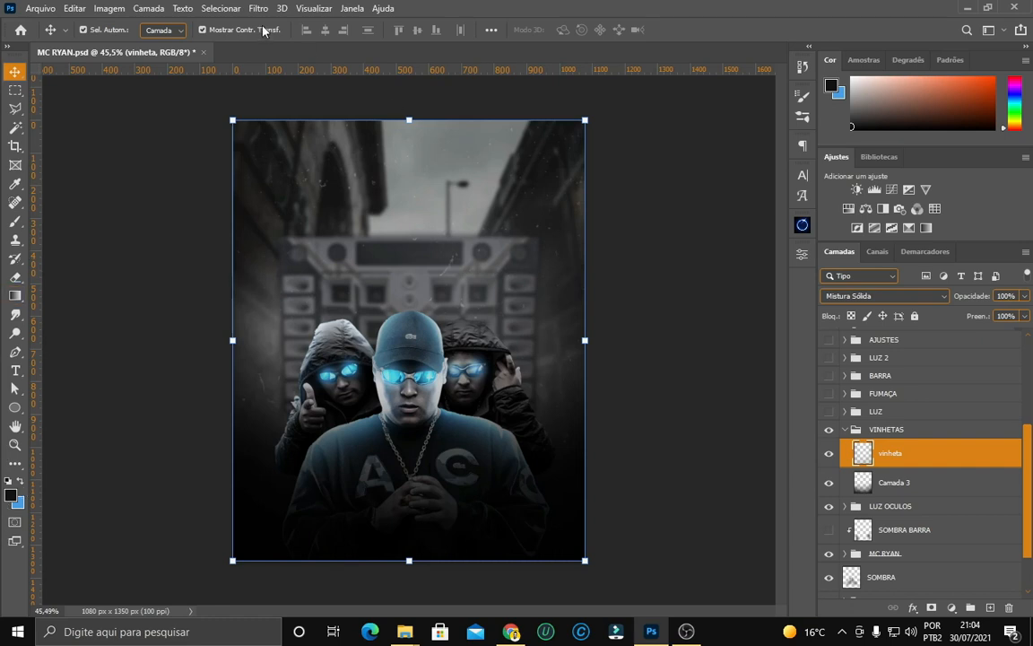
With the vinheta layer selected, set the Brush tool to 49% opacity and enlarge its size to 1000 px.
{"action": "left_click", "coordinate": [18, 220]}
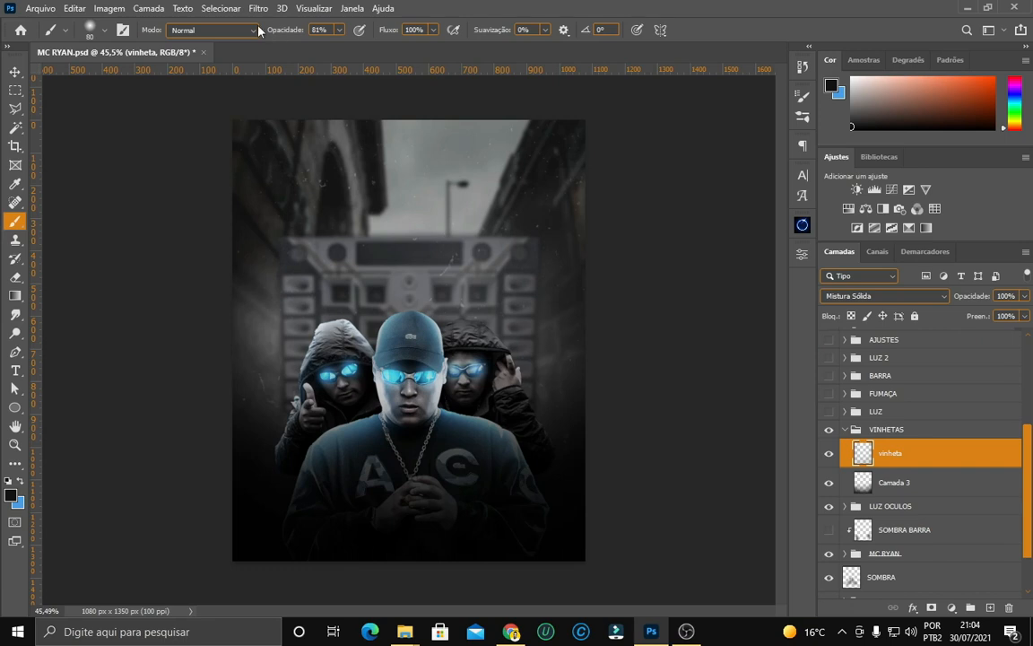
{"action": "key", "text": "4"}
{"action": "key", "text": "9"}
{"action": "key", "text": "bracketright"}
{"action": "key", "text": "bracketright"}
{"action": "key", "text": "bracketright"}
{"action": "key", "text": "bracketright"}
{"action": "key", "text": "bracketright"}
{"action": "key", "text": "bracketright"}
{"action": "key", "text": "bracketright"}
{"action": "key", "text": "bracketright"}
{"action": "key", "text": "bracketright"}
{"action": "key", "text": "bracketright"}
{"action": "key", "text": "bracketright"}
{"action": "key", "text": "bracketright"}
{"action": "left_click", "coordinate": [594, 189]}
{"action": "scroll", "coordinate": [619, 205], "scroll_direction": "down", "scroll_amount": 3}
{"action": "scroll", "coordinate": [628, 197], "scroll_direction": "up", "scroll_amount": 3}
{"action": "key", "text": "bracketright"}
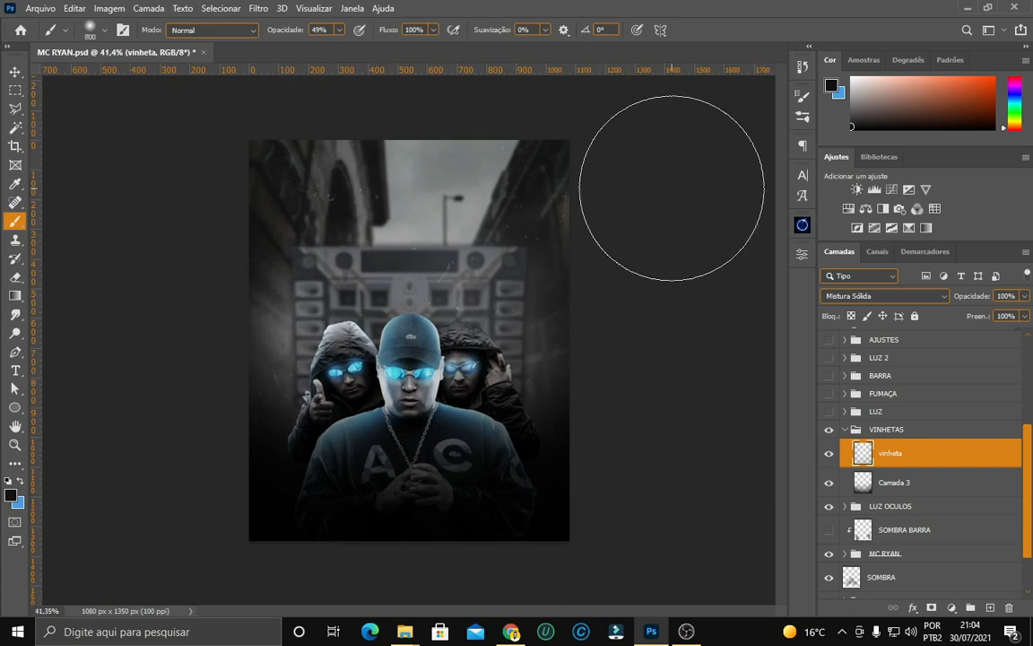
{"action": "key", "text": "bracketright"}
{"action": "key", "text": "bracketright"}
{"action": "scroll", "coordinate": [659, 219], "scroll_direction": "down", "scroll_amount": 2}
{"action": "scroll", "coordinate": [565, 242], "scroll_direction": "up", "scroll_amount": 2}
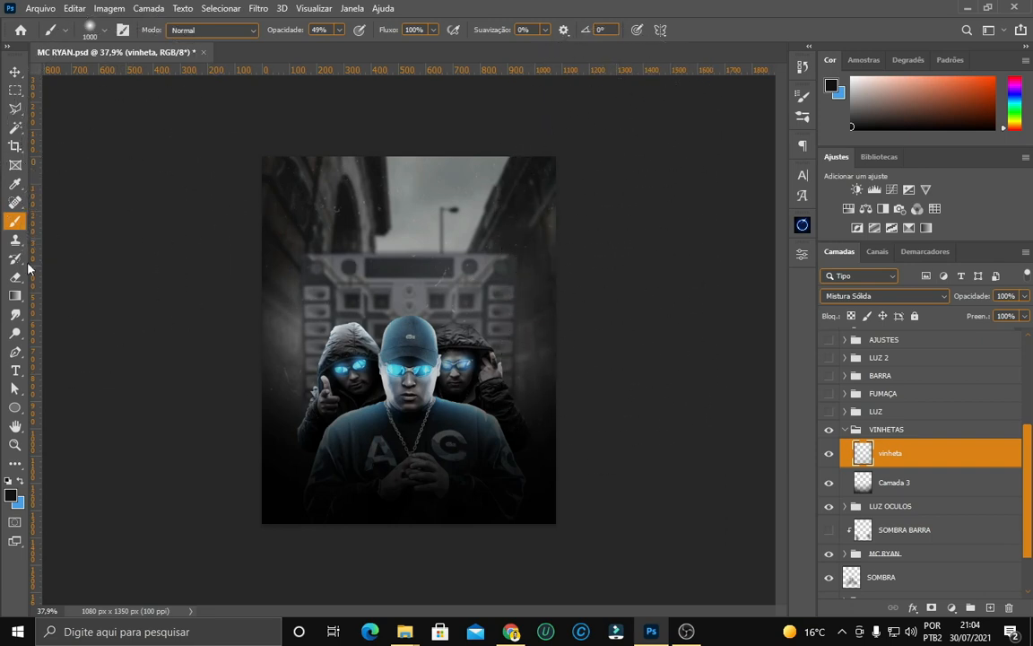
Switch to the Move tool, collapse the VINHETAS group, and show and select the LUZ group.
{"action": "left_click", "coordinate": [15, 71]}
{"action": "key", "text": "ctrl+plus"}
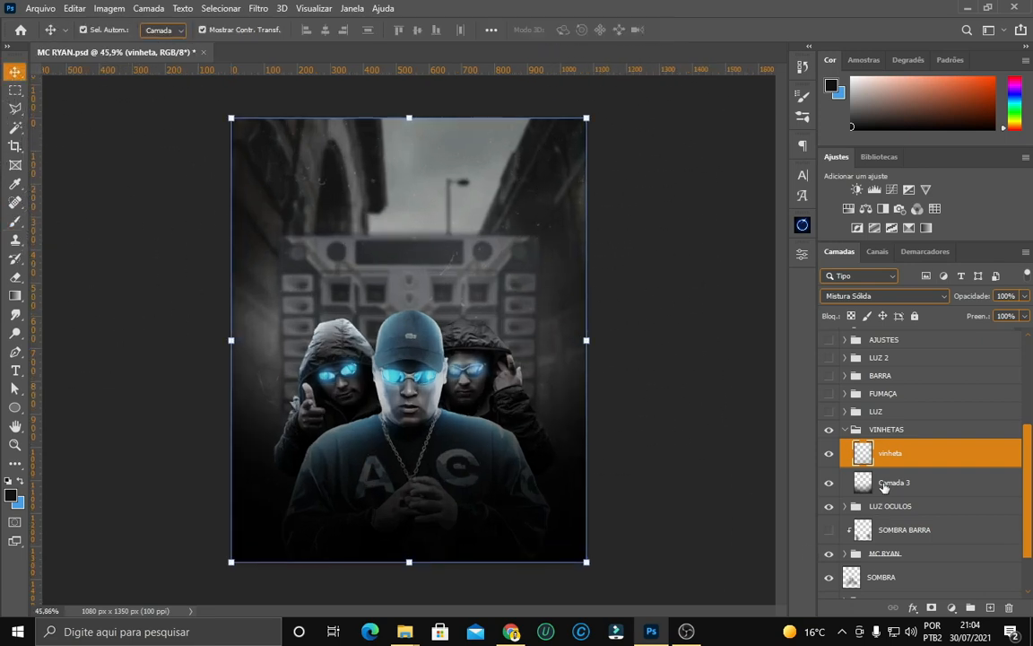
{"action": "left_click", "coordinate": [843, 429]}
{"action": "left_click", "coordinate": [829, 411]}
{"action": "left_click", "coordinate": [875, 411]}
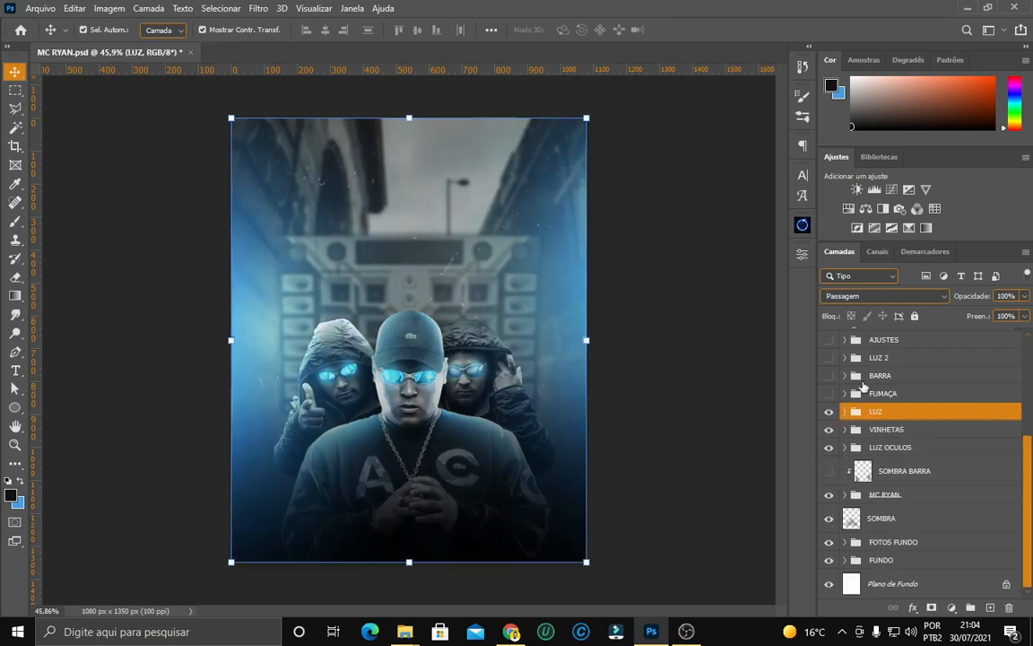
Expand the LUZ group and check the blend modes of LUZ COR and LUZ BRANCA, keeping Subexposição Linear (Adicionar) for LUZ COR.
{"action": "left_click", "coordinate": [844, 410]}
{"action": "left_click", "coordinate": [901, 462]}
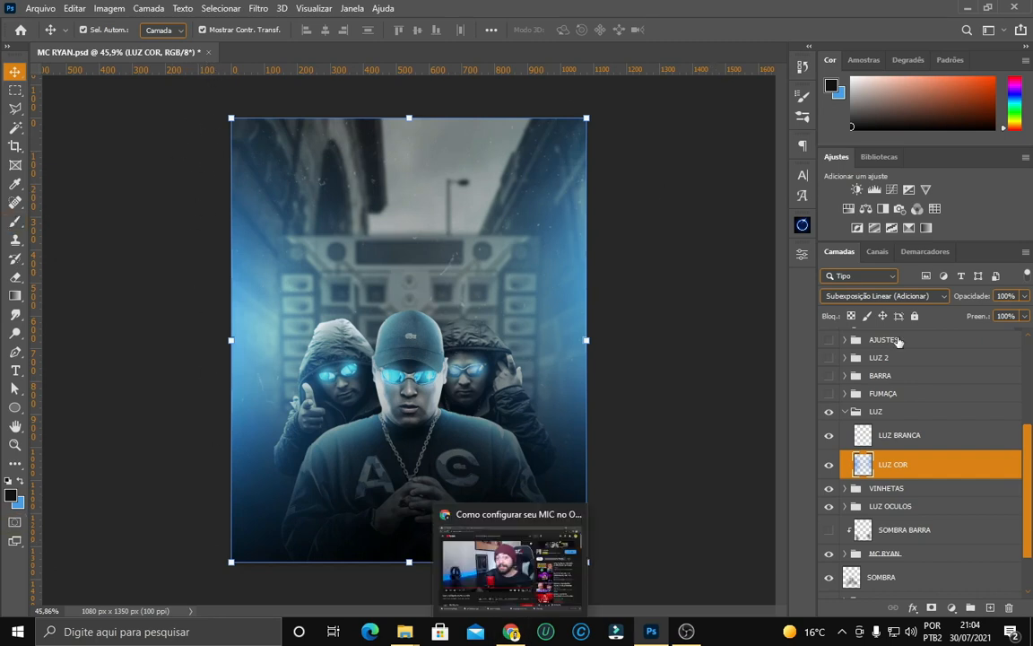
{"action": "left_click", "coordinate": [884, 296]}
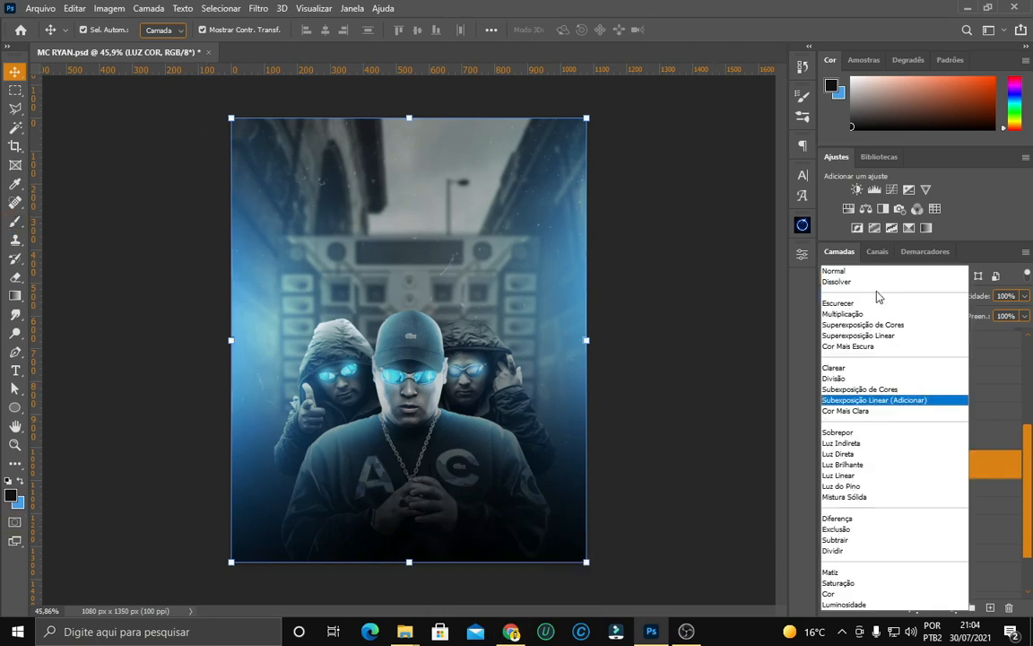
{"action": "left_click", "coordinate": [872, 402]}
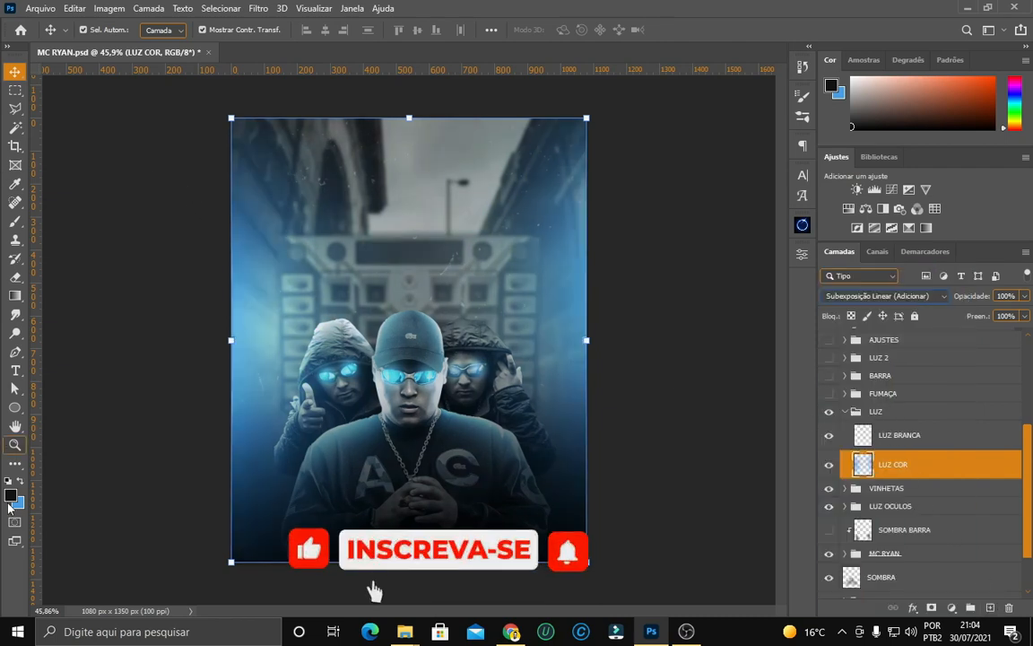
{"action": "left_click", "coordinate": [212, 299]}
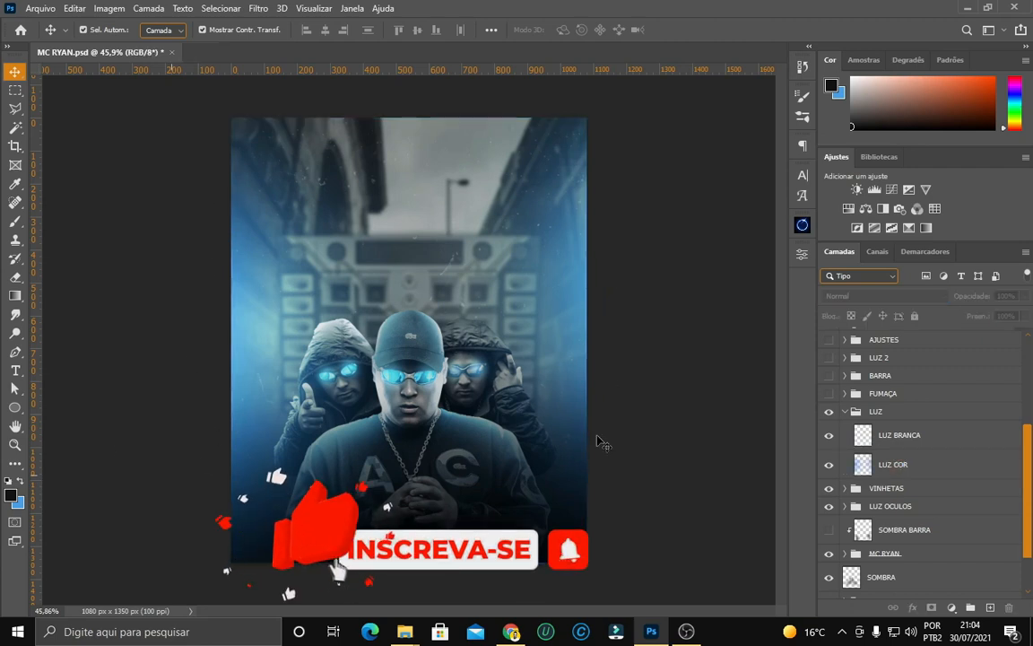
{"action": "left_click", "coordinate": [902, 435]}
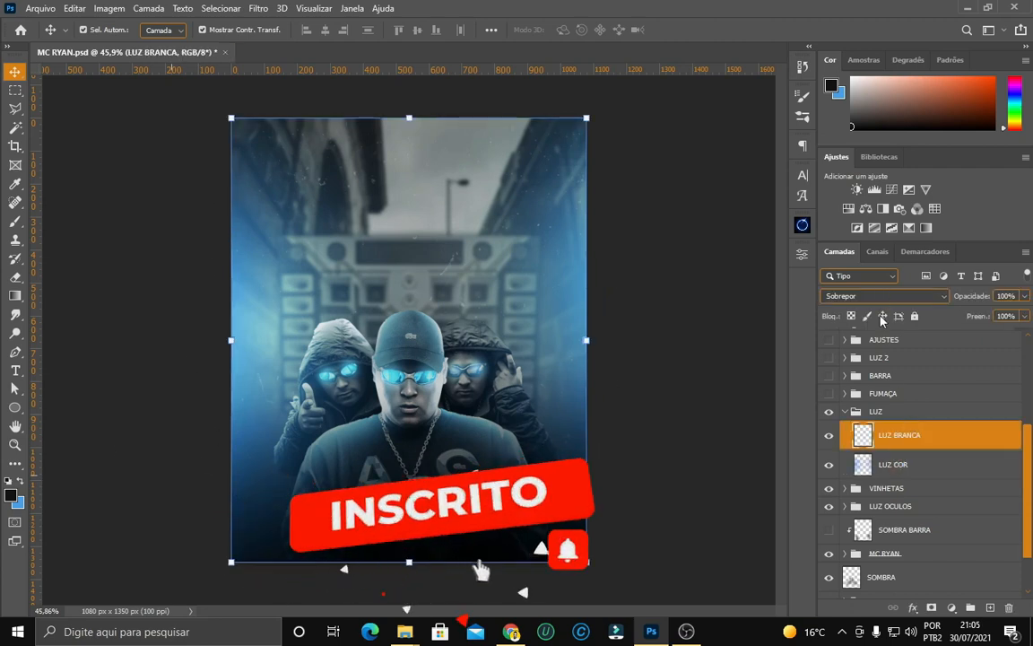
Collapse the LUZ group and compare the flyer with and without its blue side lights, leaving the group visible.
{"action": "left_click", "coordinate": [844, 411]}
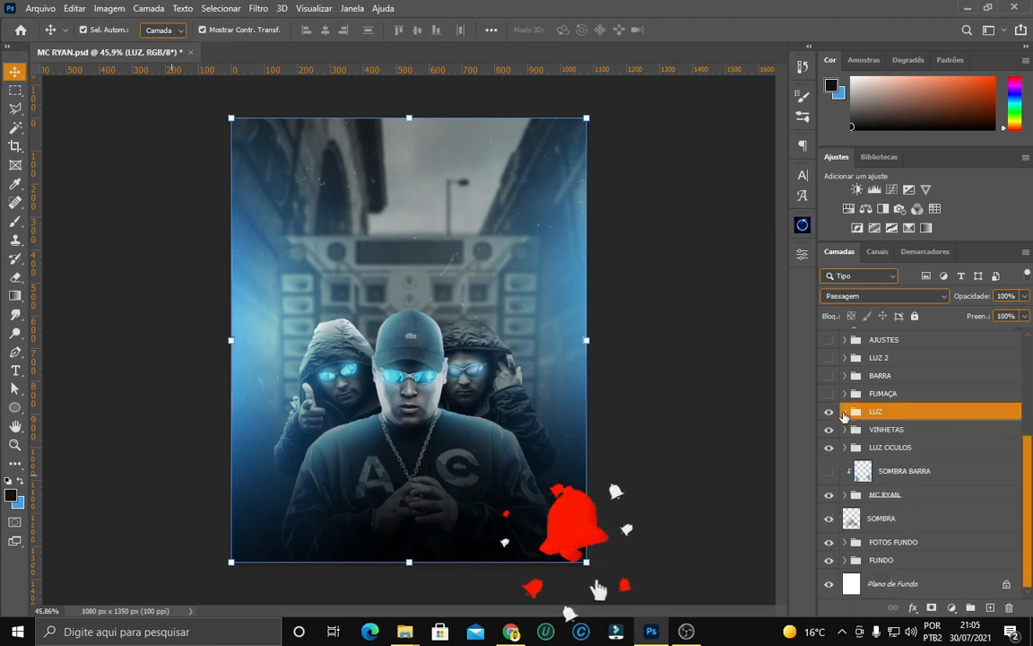
{"action": "left_click", "coordinate": [828, 411]}
{"action": "left_click", "coordinate": [825, 414]}
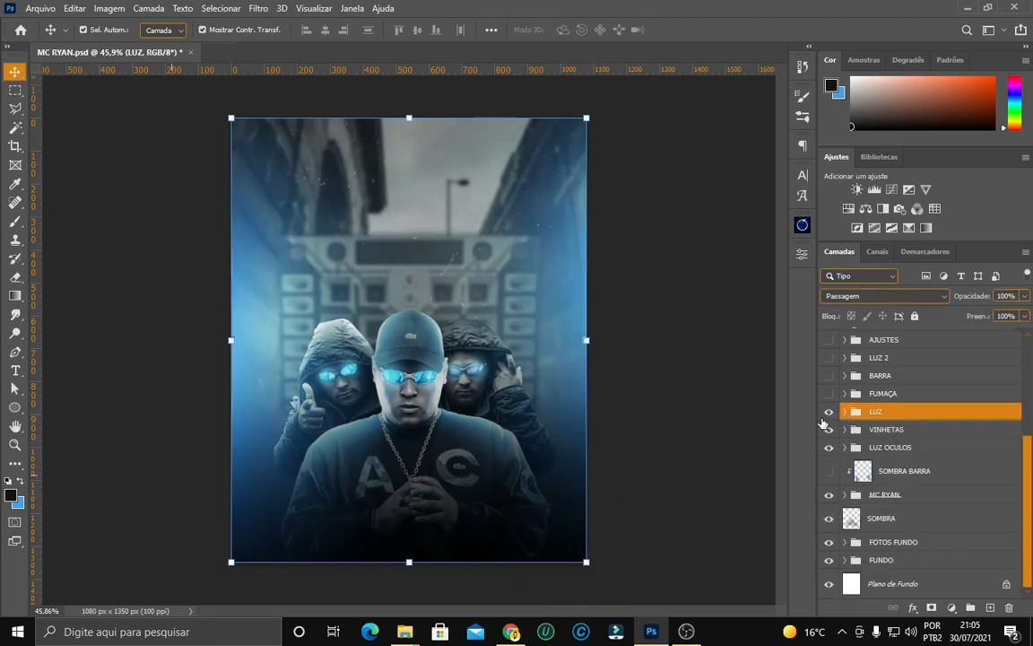
Show the FUMAÇA group and expand it to reveal its layers.
{"action": "scroll", "coordinate": [839, 421], "scroll_direction": "up", "scroll_amount": 1}
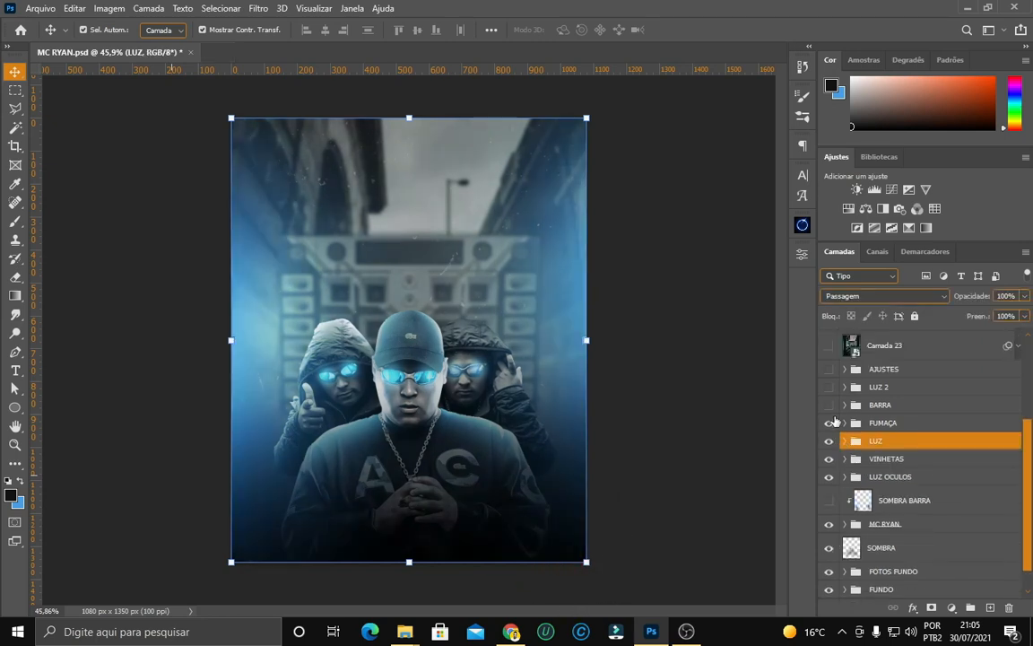
{"action": "left_click", "coordinate": [828, 423]}
{"action": "left_click", "coordinate": [850, 427]}
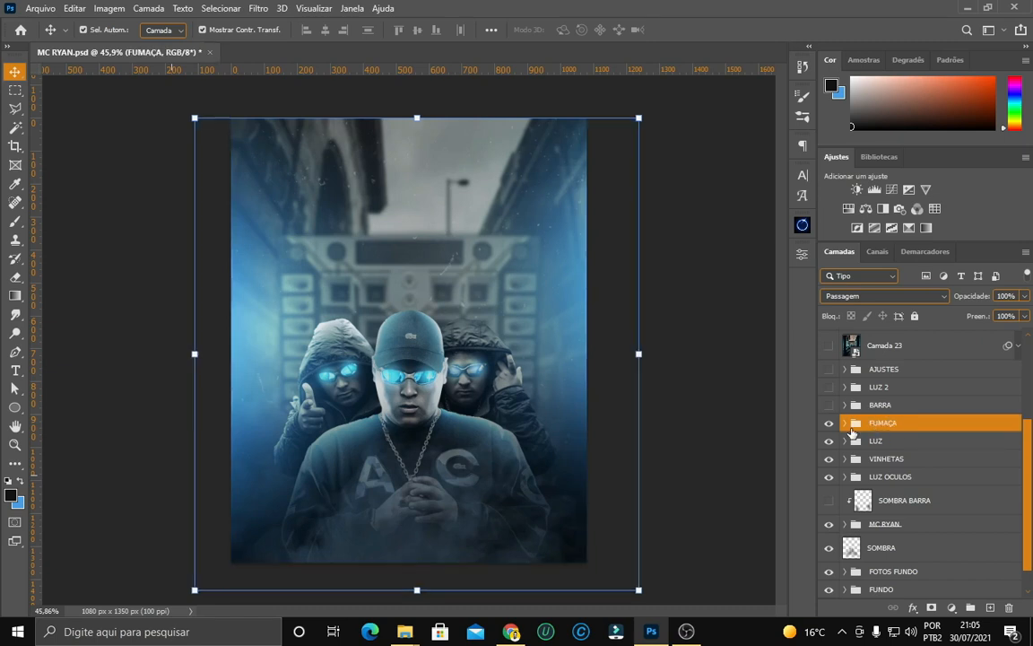
{"action": "left_click", "coordinate": [845, 424]}
Set the blend mode of the smoke fog image layer in the FUMAÇA group to Divisão.
{"action": "left_click", "coordinate": [933, 505]}
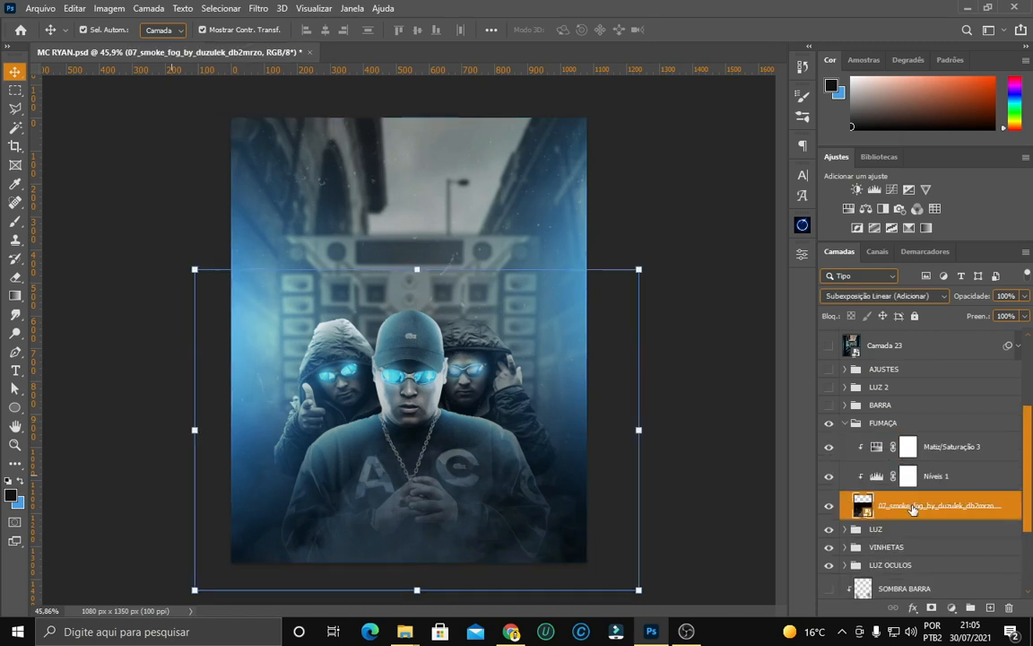
{"action": "left_click", "coordinate": [888, 296]}
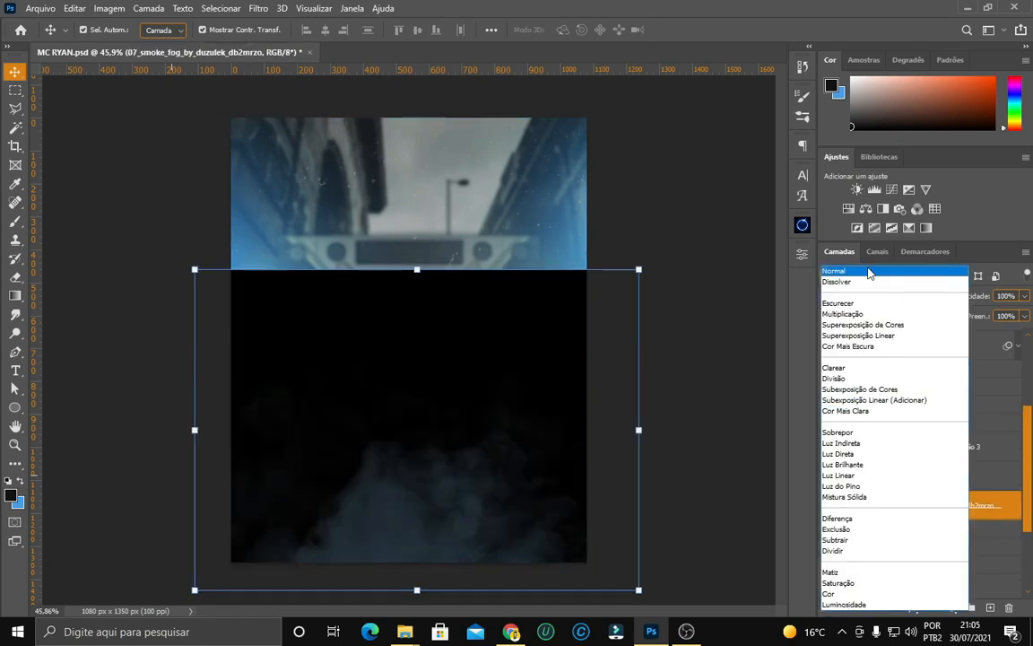
{"action": "left_click", "coordinate": [852, 378]}
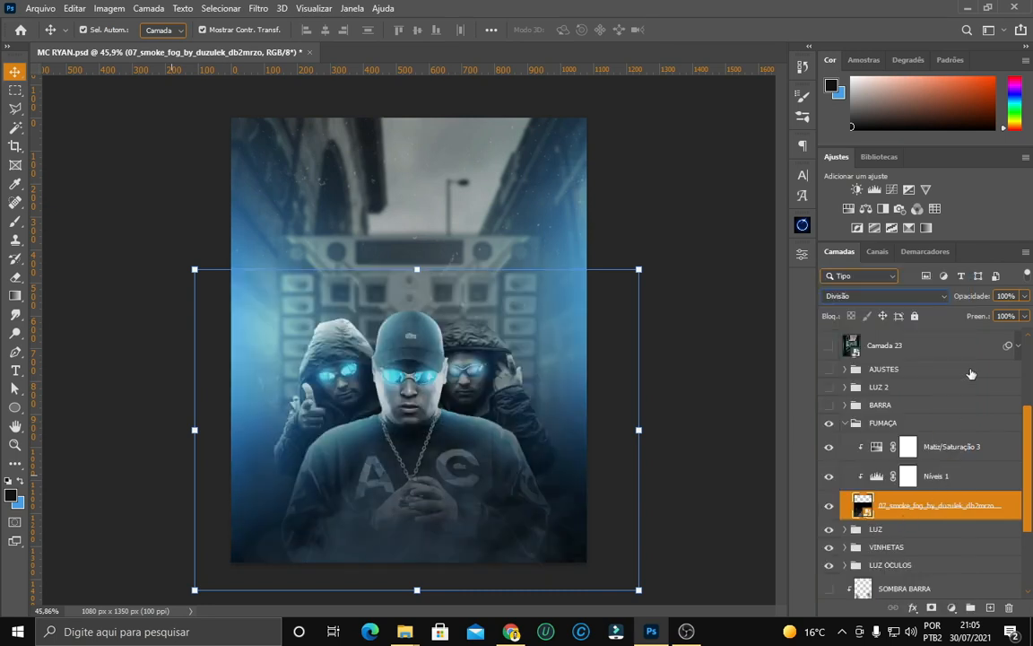
Check the settings of the Níveis 1 and Matiz/Saturação 3 adjustment layers clipped to the smoke image.
{"action": "double_click", "coordinate": [876, 478]}
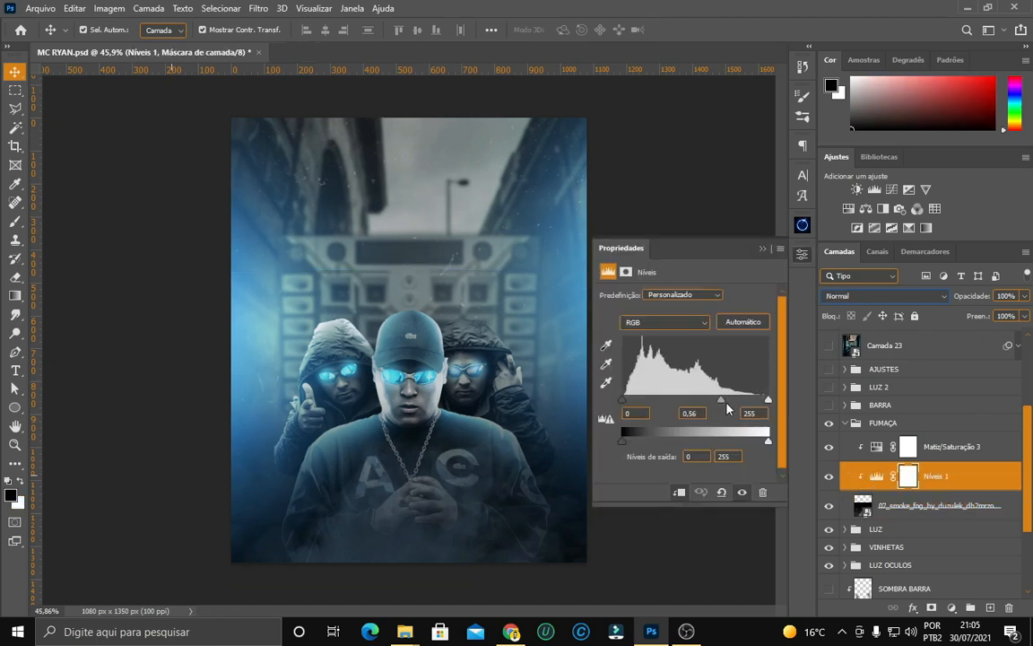
{"action": "left_click", "coordinate": [763, 250]}
{"action": "double_click", "coordinate": [876, 448]}
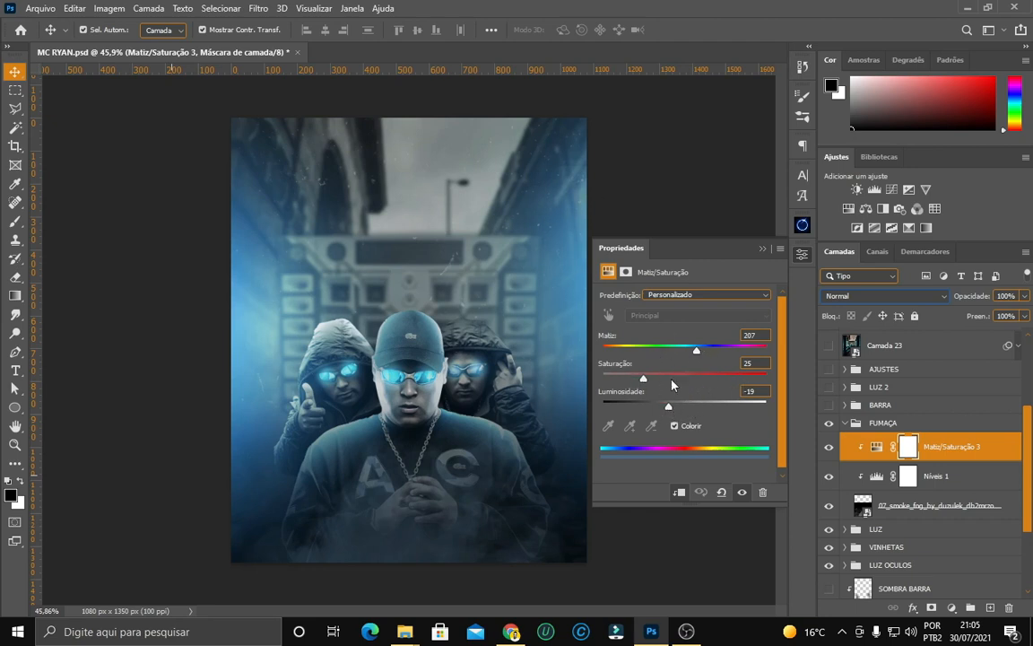
{"action": "left_click", "coordinate": [761, 250]}
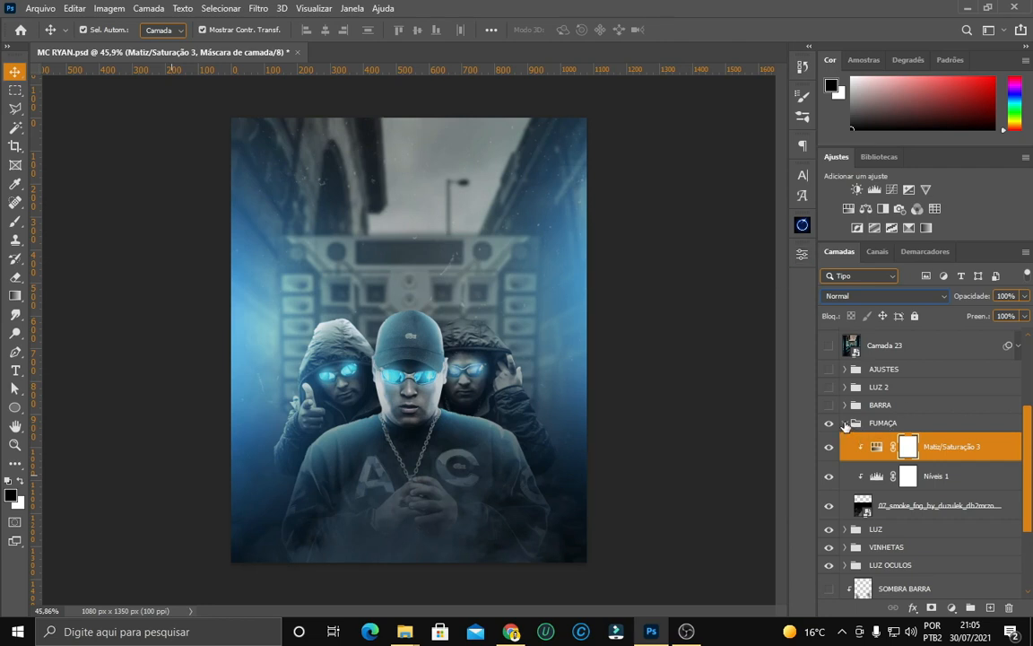
Collapse the FUMAÇA group, then show the BARRA group and expand it to reveal its layers.
{"action": "left_click", "coordinate": [844, 424]}
{"action": "left_click", "coordinate": [829, 407]}
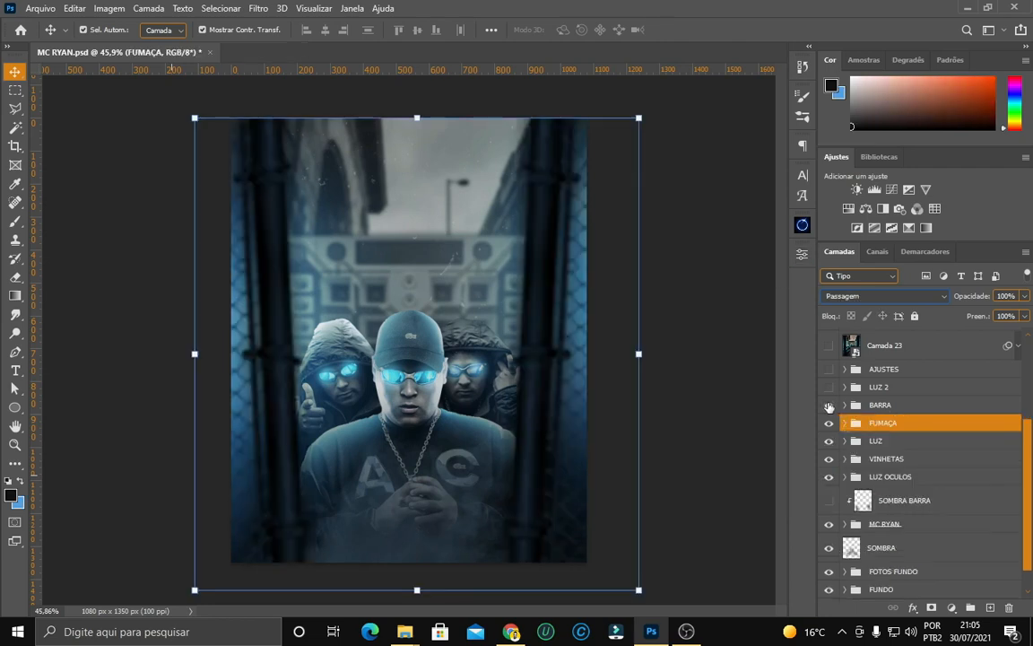
{"action": "left_click", "coordinate": [845, 406]}
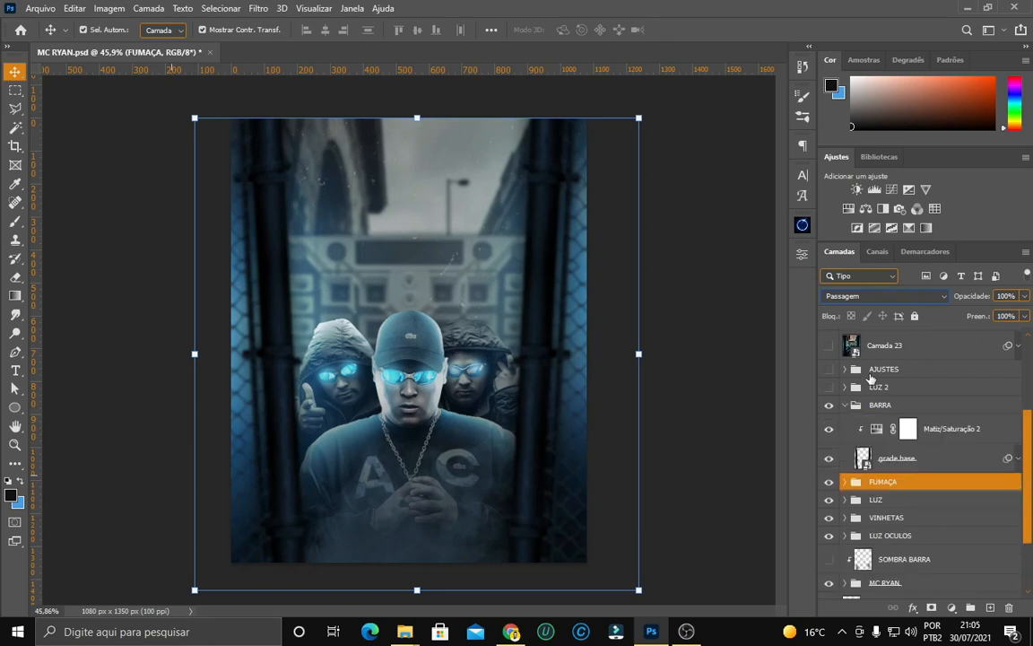
Check the smart filters on the grade base layer and the radius of its Desfoque Gaussiano, leaving it as is.
{"action": "left_click", "coordinate": [934, 458]}
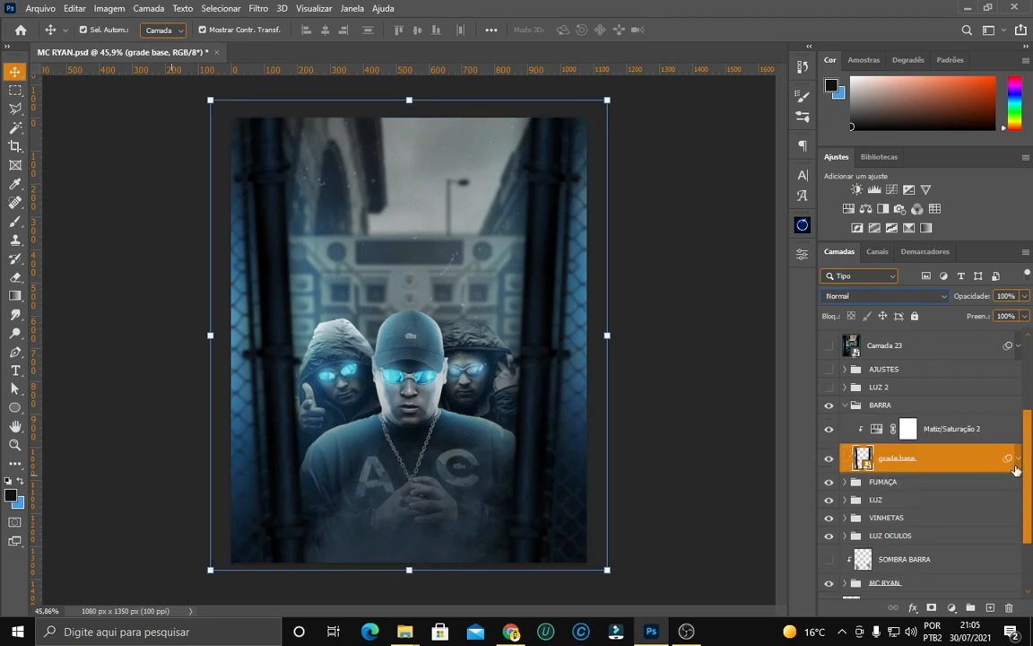
{"action": "left_click", "coordinate": [1017, 459]}
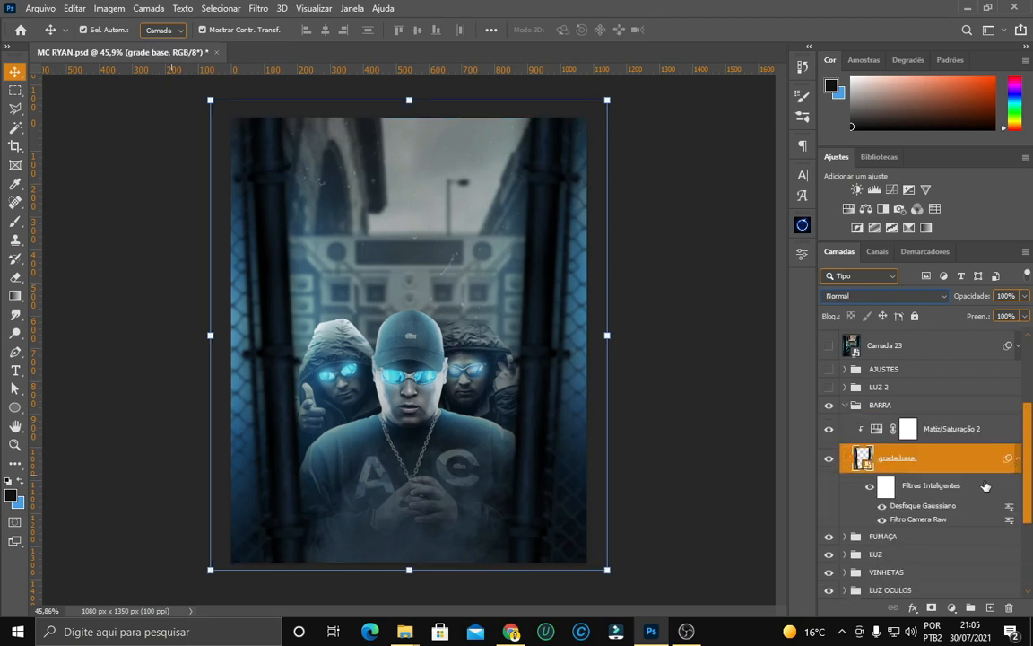
{"action": "double_click", "coordinate": [932, 507]}
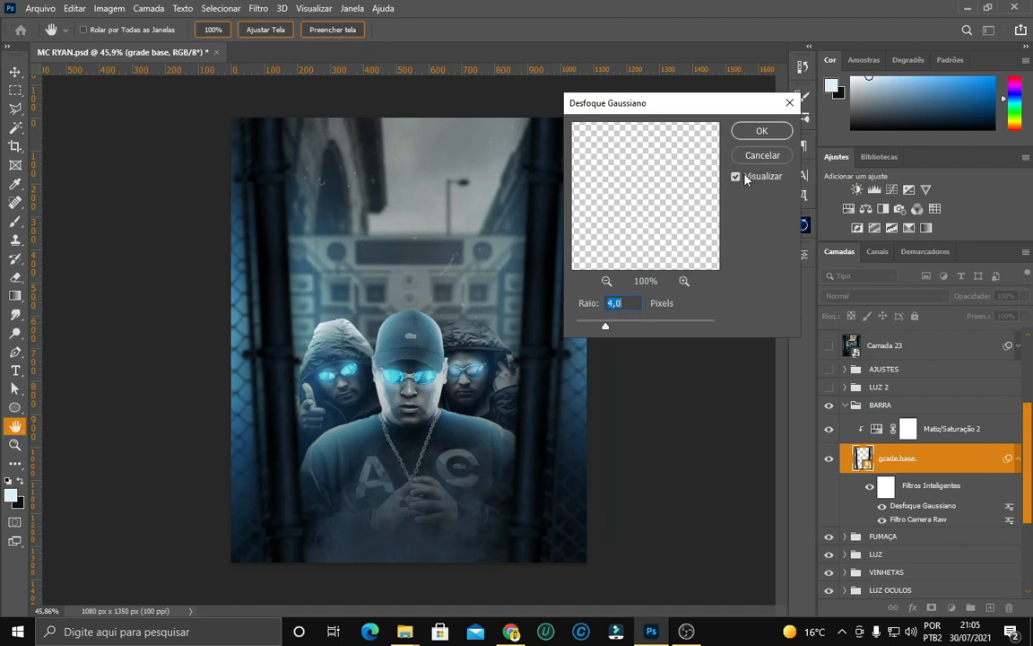
{"action": "left_click", "coordinate": [762, 156]}
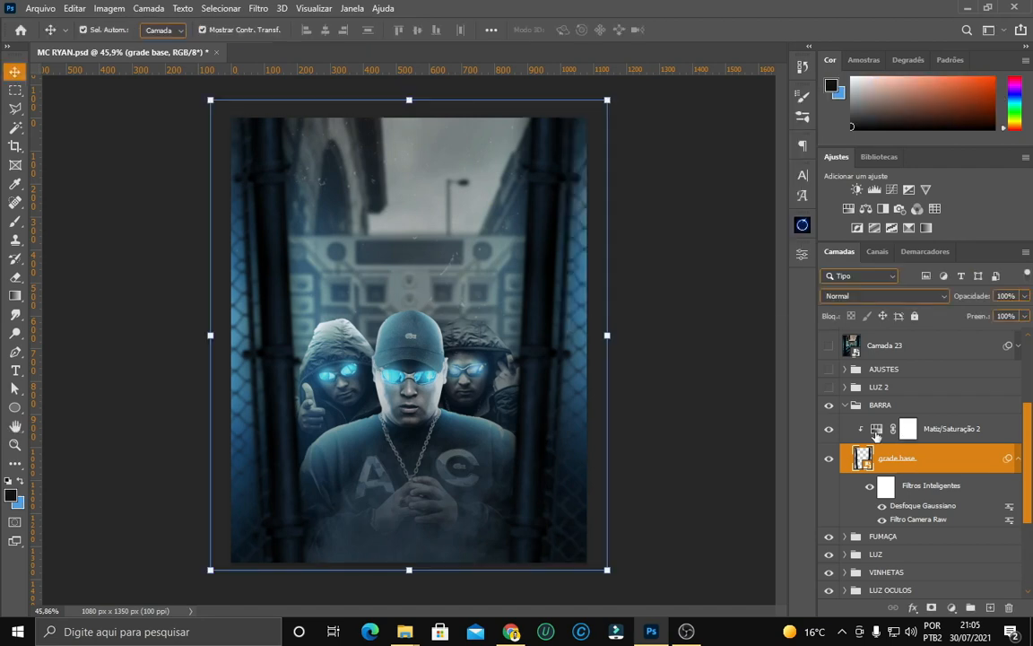
Check the hue, saturation and lightness settings of the Matiz/Saturação 2 adjustment clipped to the grade base layer.
{"action": "left_click", "coordinate": [951, 607]}
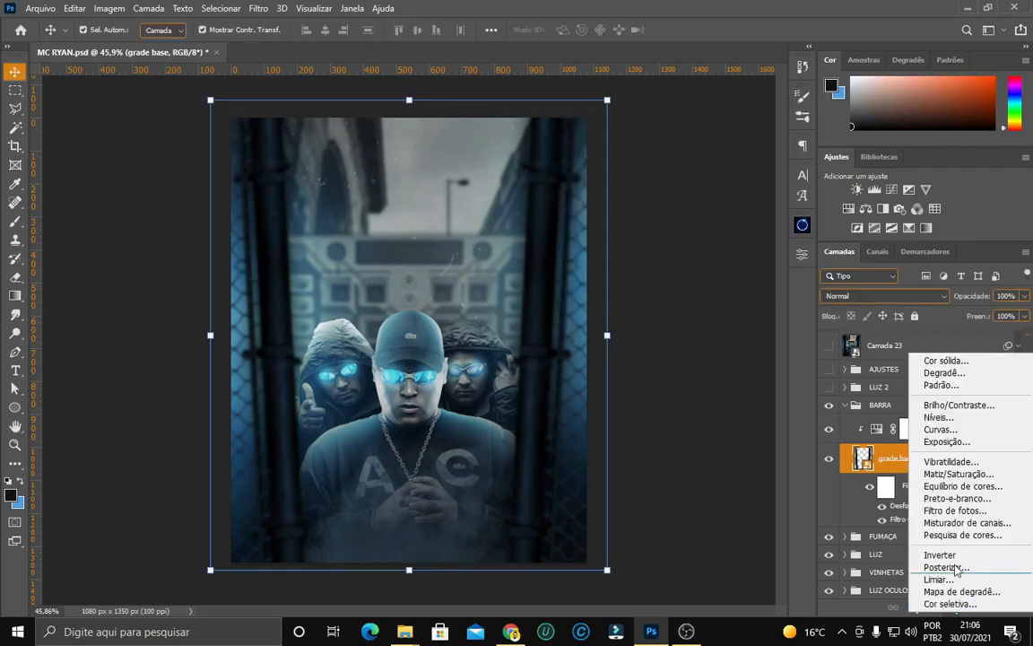
{"action": "left_click", "coordinate": [958, 474]}
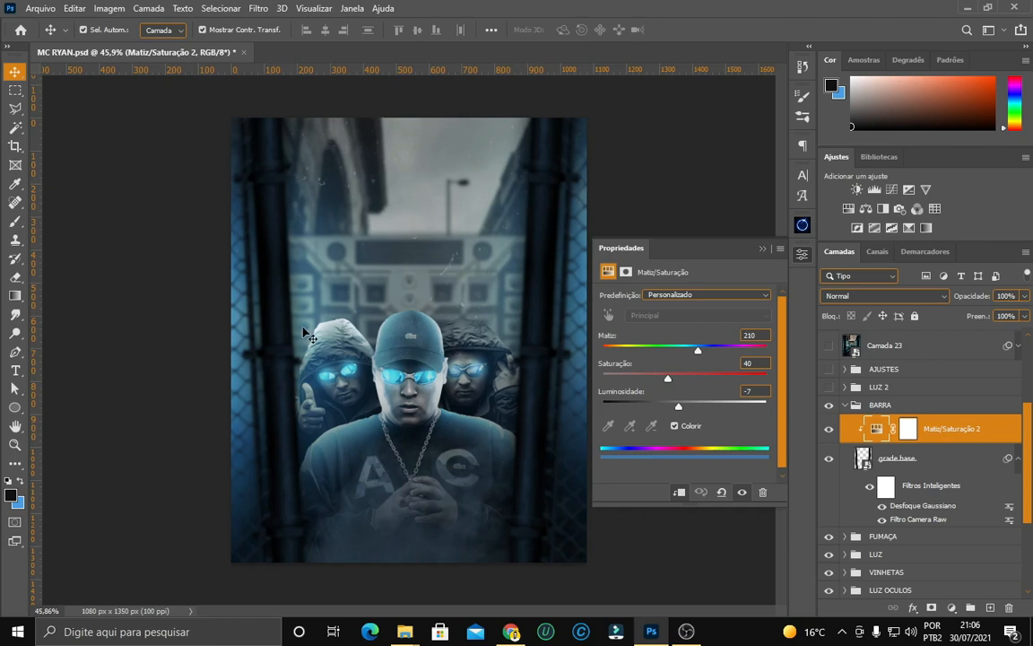
{"action": "left_click", "coordinate": [762, 249]}
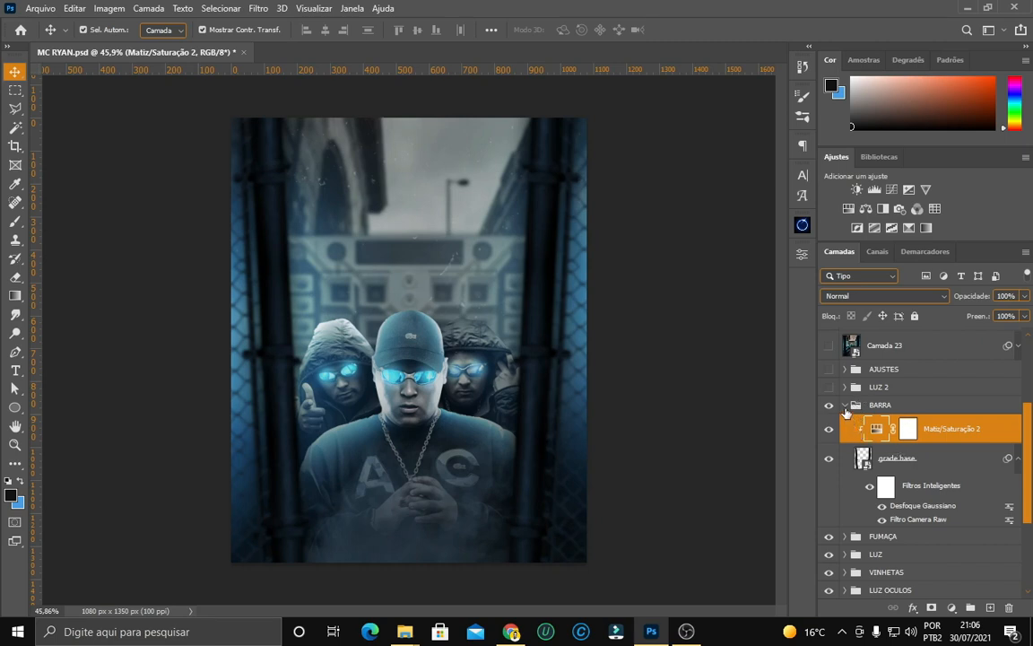
Collapse the BARRA group, then show the LUZ 2 group and expand it to reveal its layers.
{"action": "left_click", "coordinate": [844, 405]}
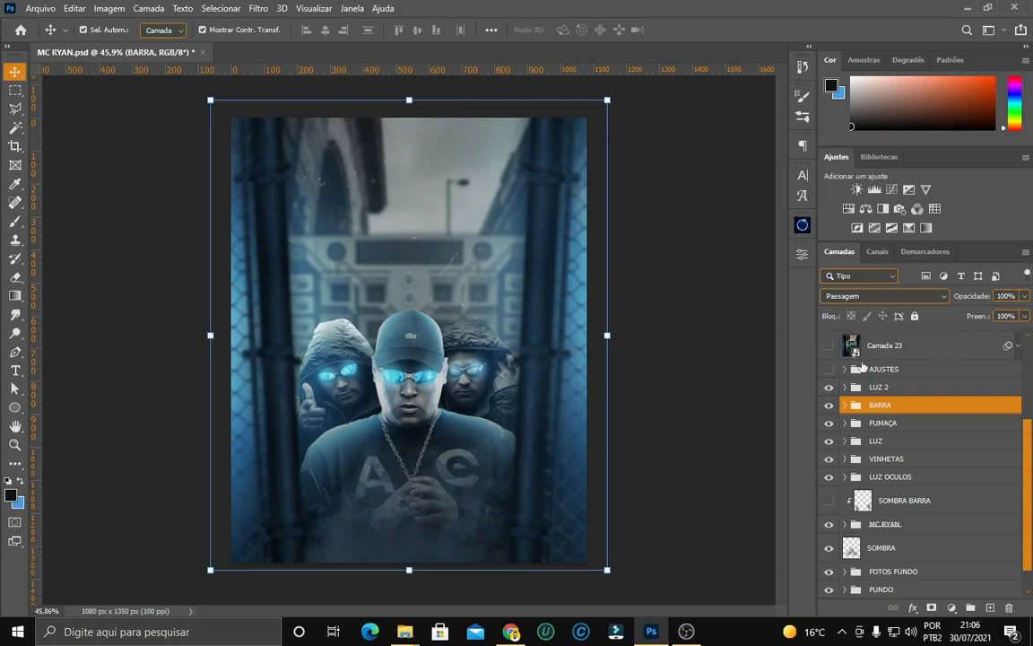
{"action": "left_click", "coordinate": [844, 387]}
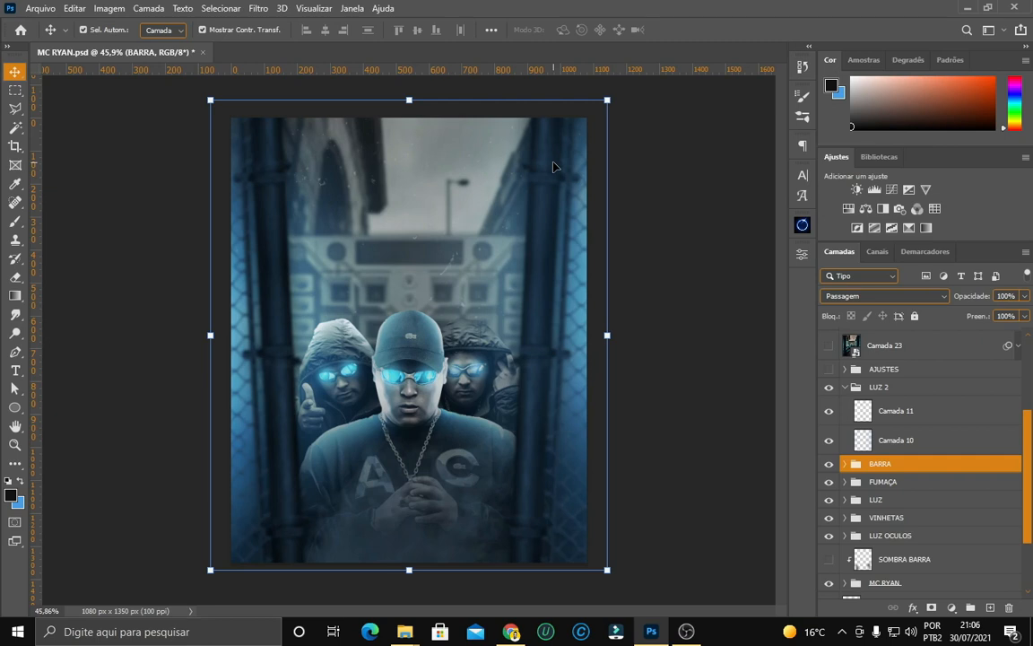
Check the blend mode of Camada 10 and compare the flyer with and without Camada 11, then collapse the LUZ 2 group.
{"action": "left_click", "coordinate": [927, 439]}
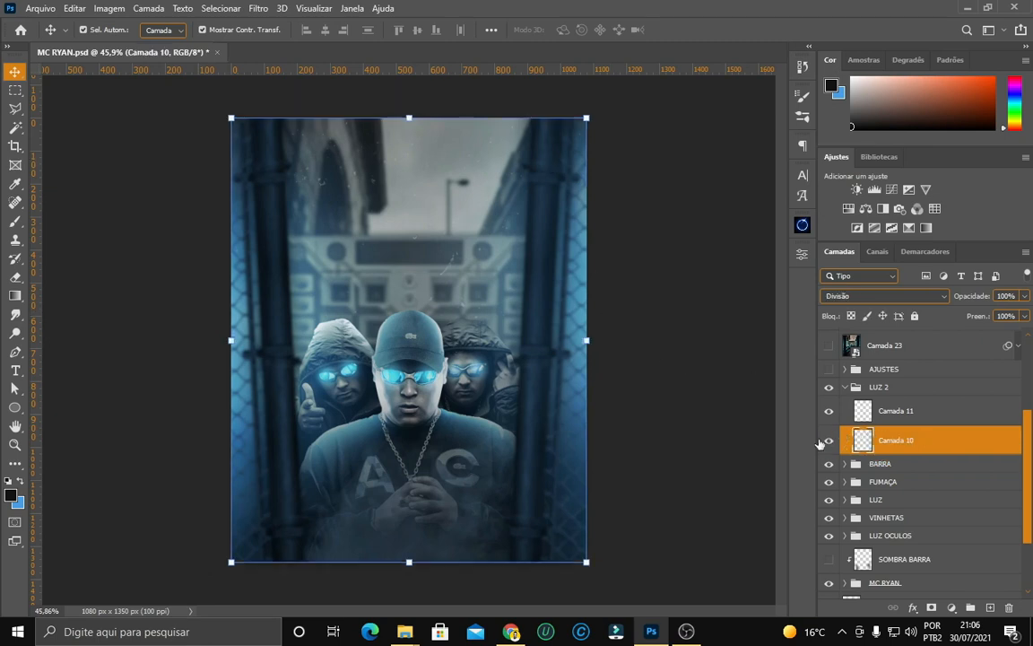
{"action": "left_click", "coordinate": [848, 411]}
{"action": "left_click", "coordinate": [829, 410]}
{"action": "left_click", "coordinate": [829, 410]}
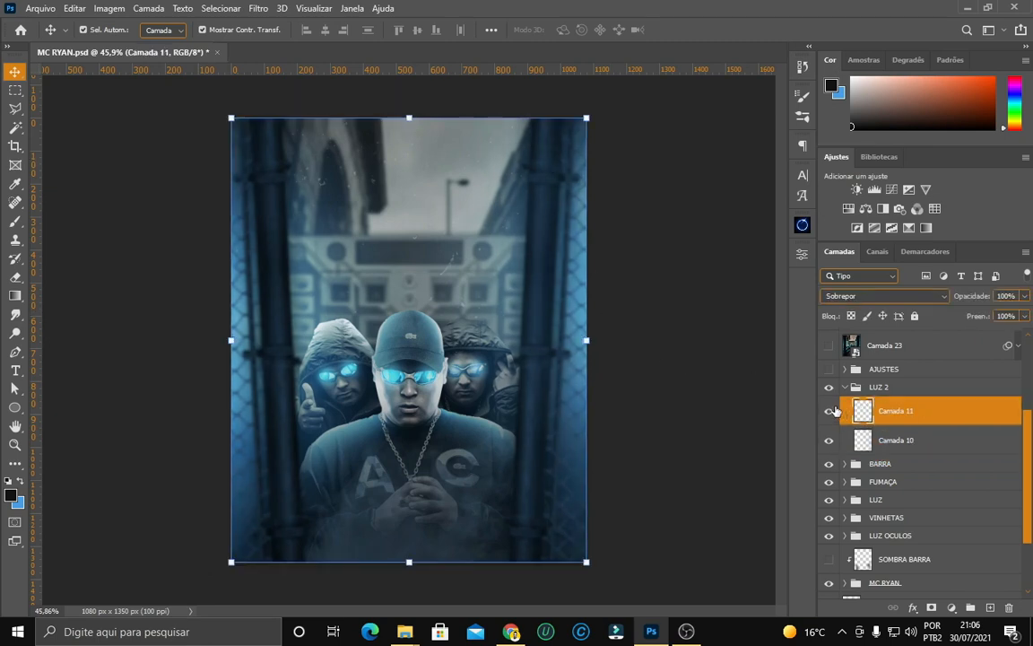
{"action": "left_click", "coordinate": [828, 411]}
{"action": "left_click", "coordinate": [831, 410]}
{"action": "left_click", "coordinate": [847, 388]}
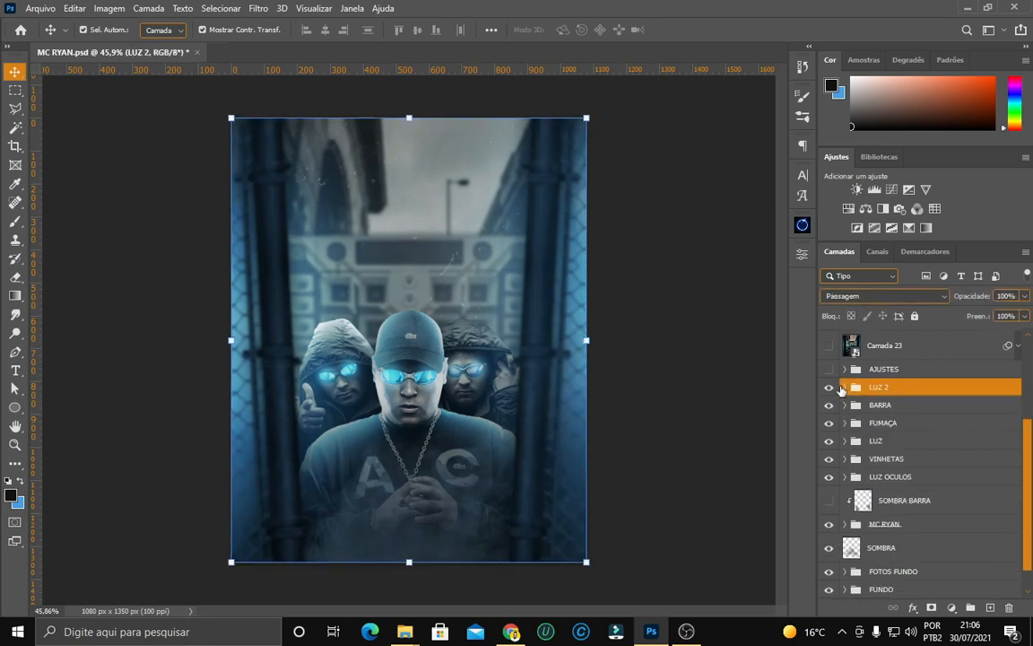
Expand the LUZ 2 group again, recheck the blend modes of Camada 11 and Camada 10, and collapse it.
{"action": "left_click", "coordinate": [843, 387]}
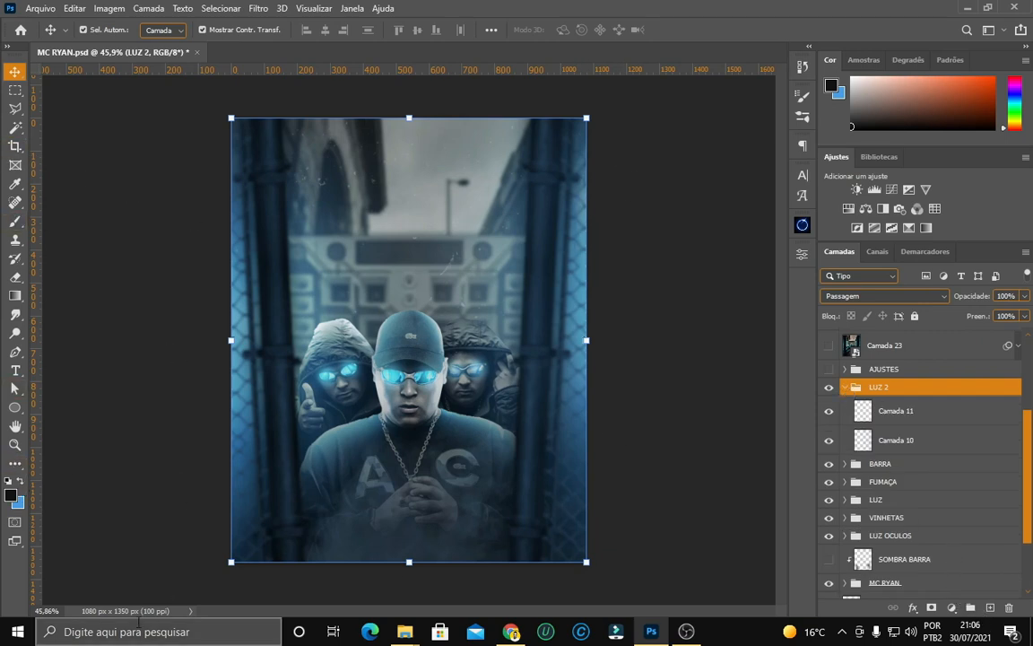
{"action": "left_click", "coordinate": [903, 414]}
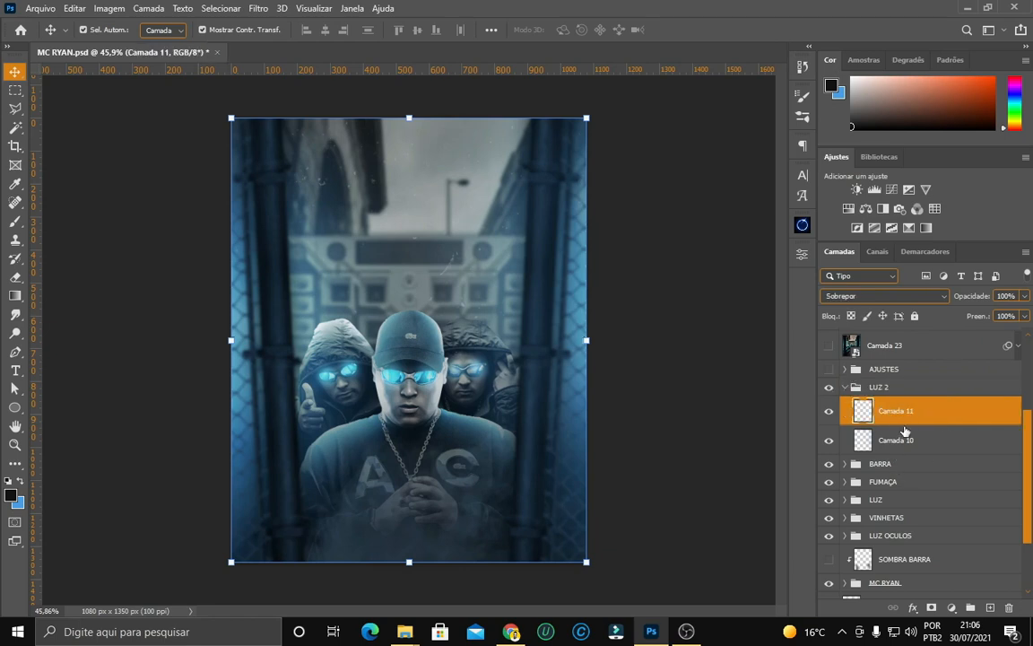
{"action": "left_click", "coordinate": [904, 441]}
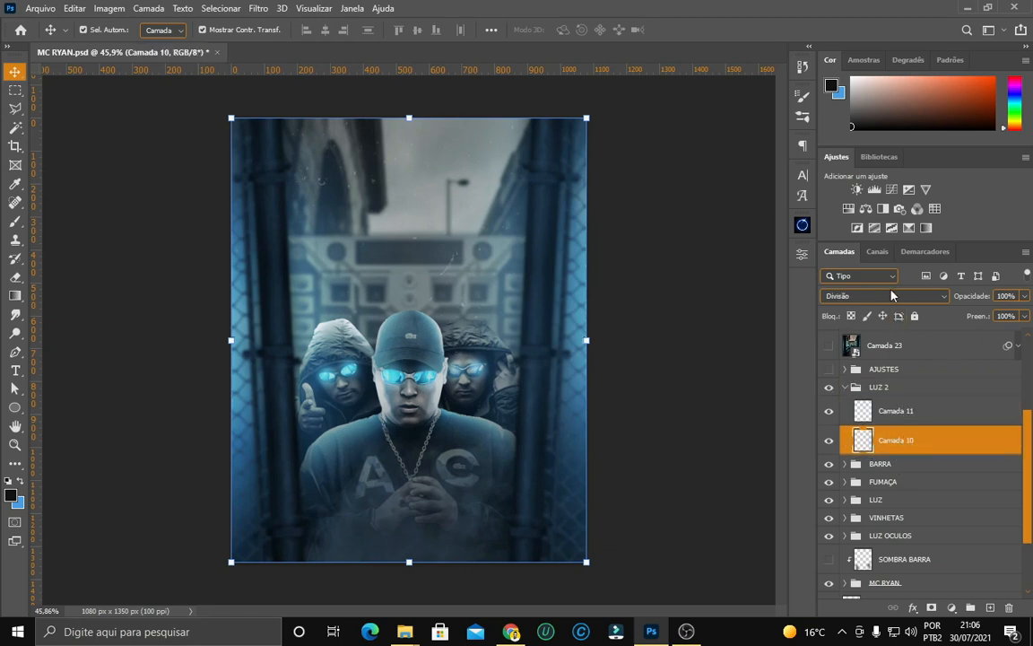
{"action": "key", "text": "alt+bracketright"}
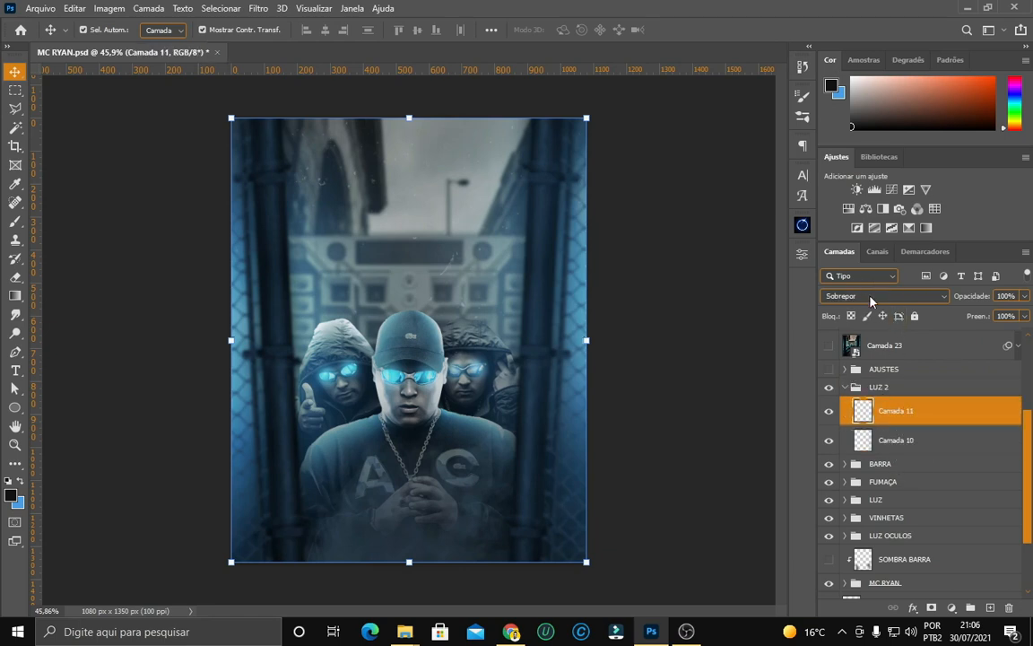
{"action": "left_click", "coordinate": [846, 387]}
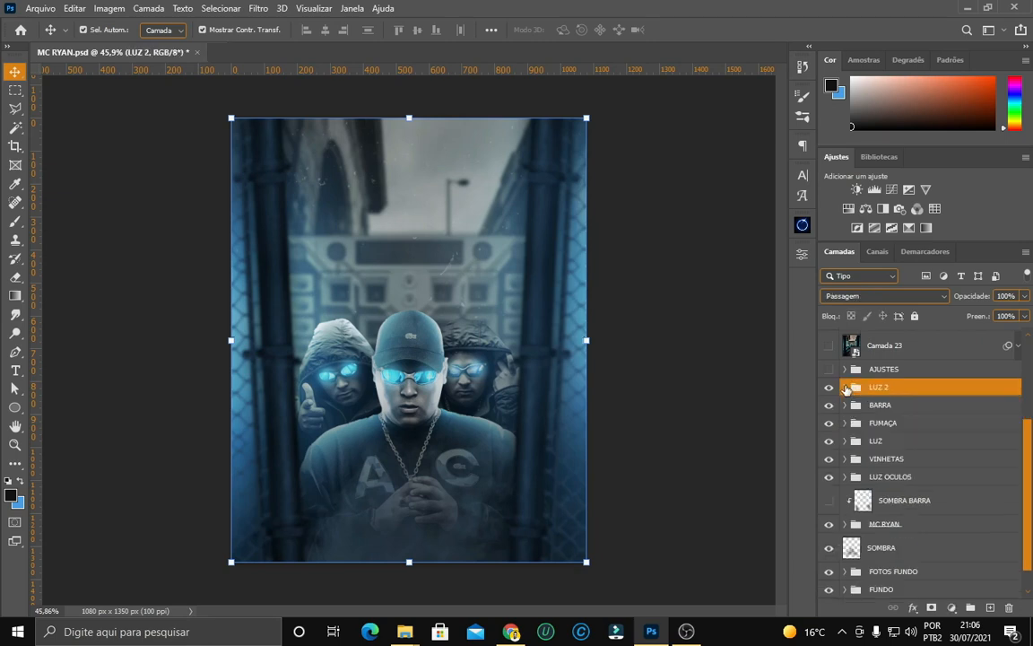
Show the AJUSTES group and expand it to reveal its adjustment layers.
{"action": "left_click", "coordinate": [829, 370]}
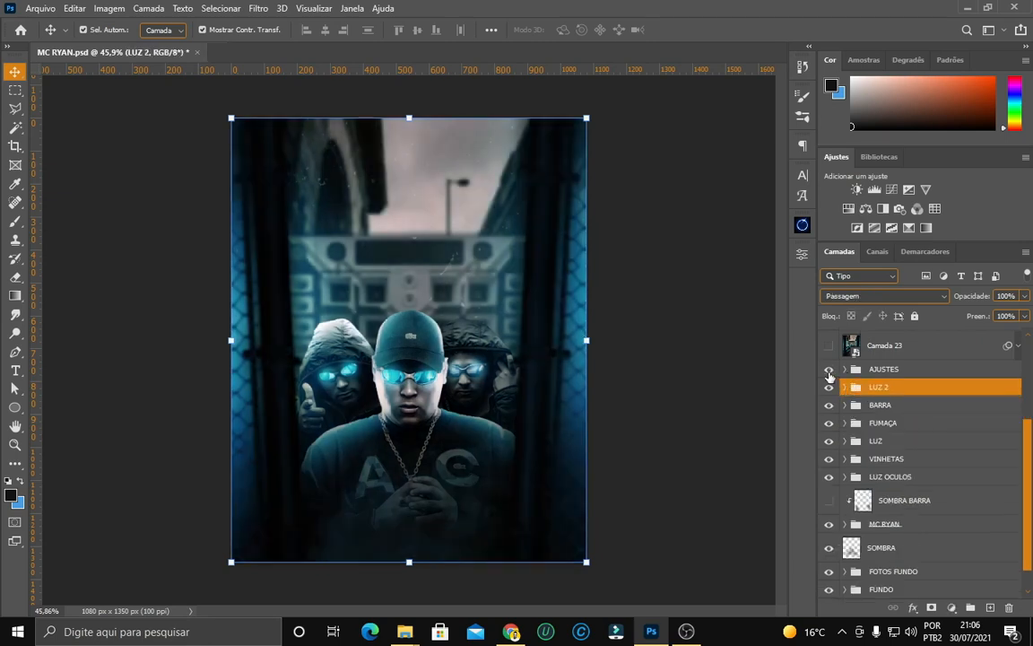
{"action": "left_click", "coordinate": [843, 370]}
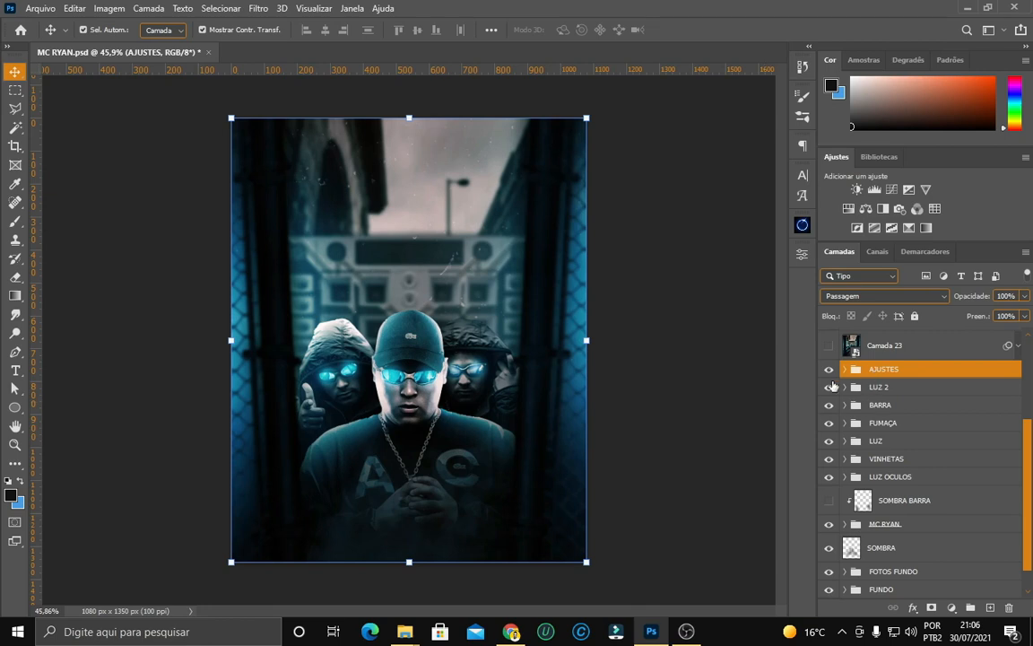
{"action": "left_click", "coordinate": [844, 369]}
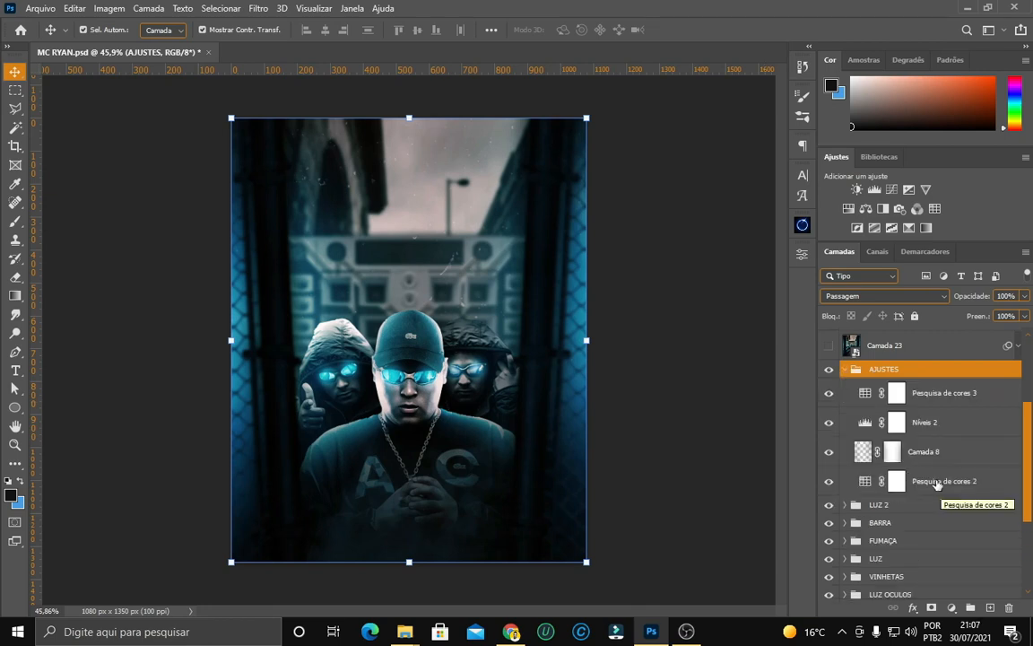
Check the 3DLUT settings of Pesquisa de cores 2 and compare the flyer with and without Camada 8 in the AJUSTES group.
{"action": "double_click", "coordinate": [864, 480]}
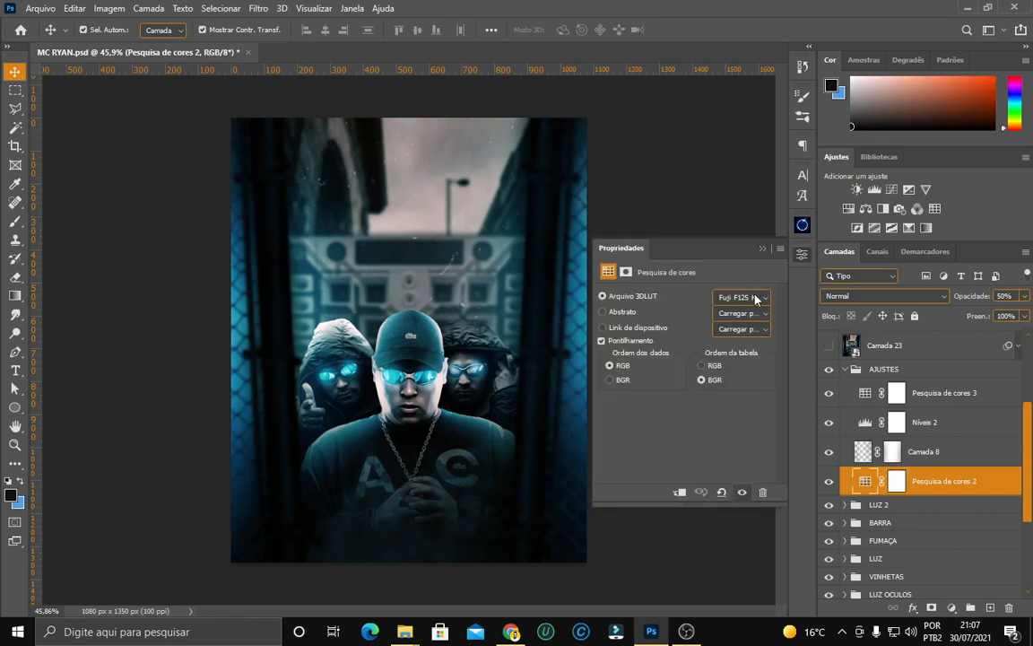
{"action": "left_click", "coordinate": [722, 229]}
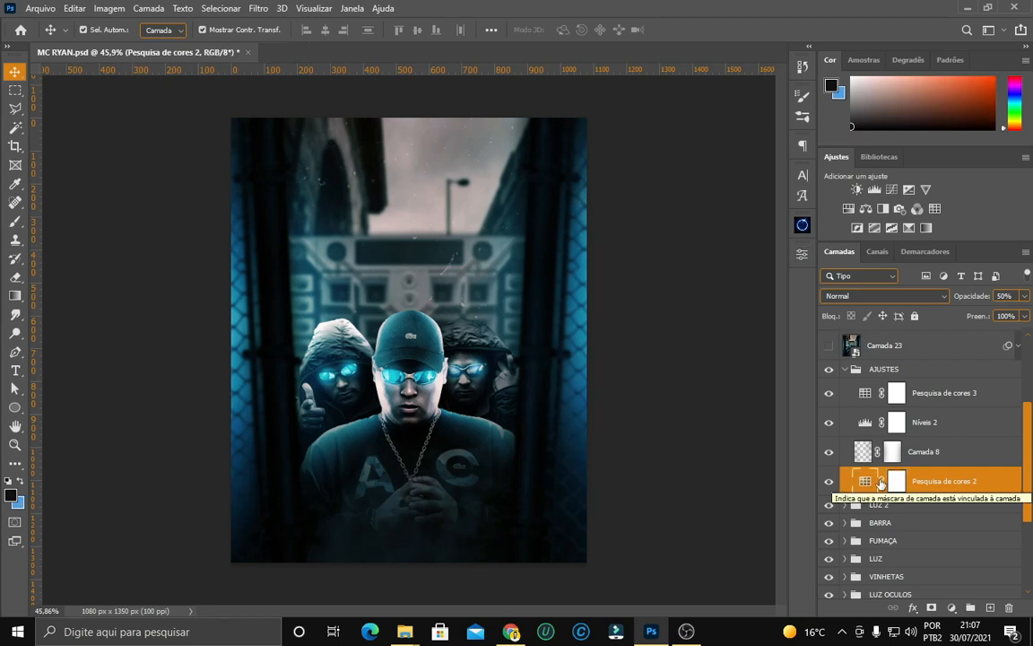
{"action": "left_click", "coordinate": [844, 454]}
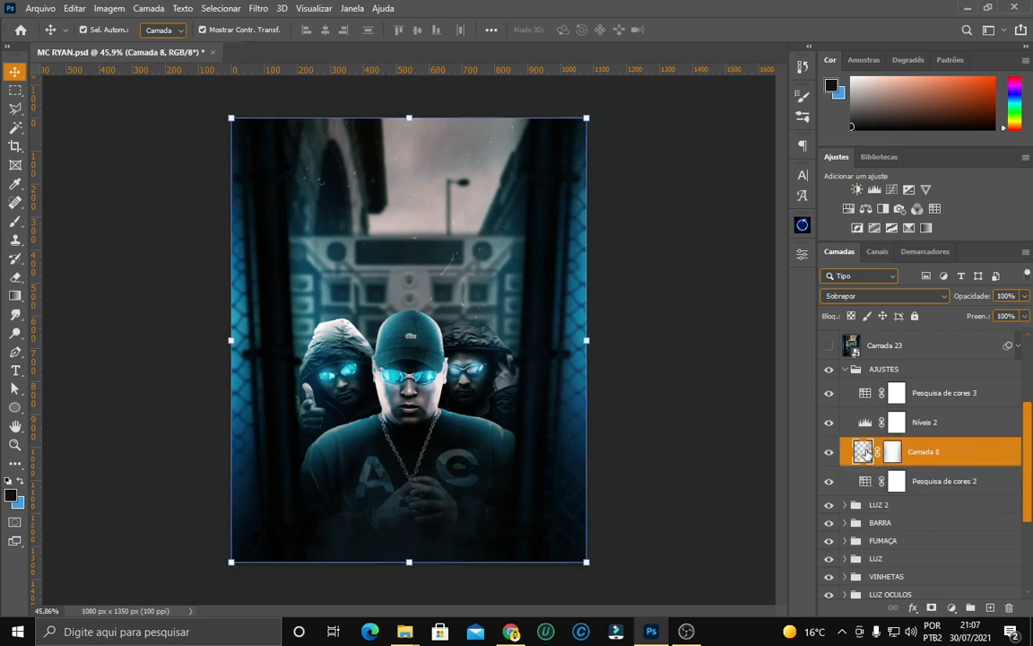
{"action": "left_click", "coordinate": [833, 454]}
{"action": "left_click", "coordinate": [834, 455]}
Examine the Níveis 2 adjustment's levels for the RGB and Vermelho channels, returning to RGB.
{"action": "double_click", "coordinate": [866, 423]}
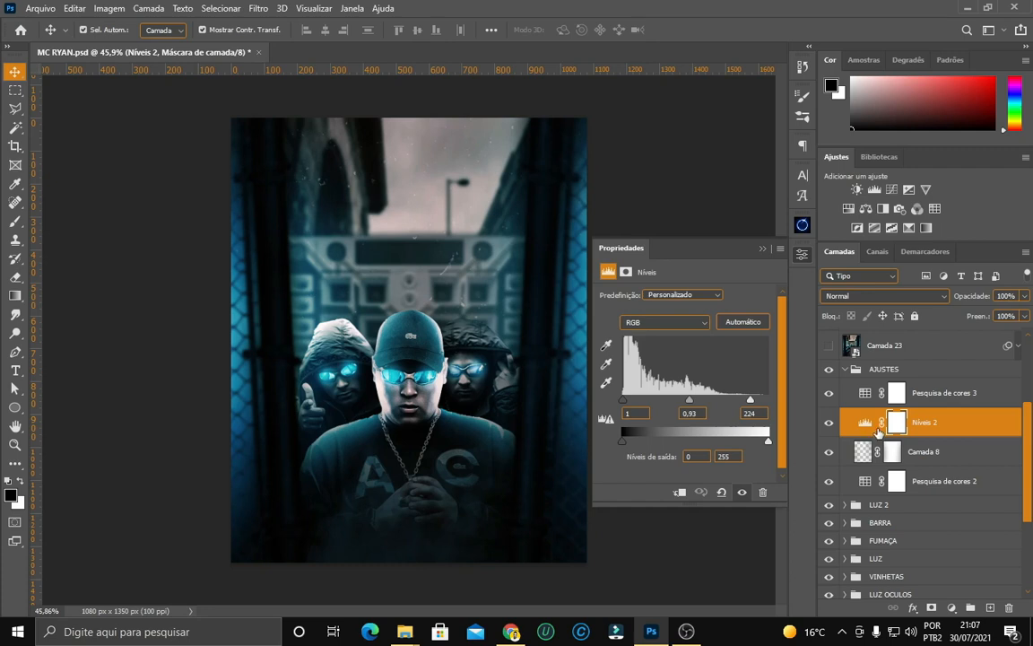
{"action": "left_click", "coordinate": [952, 607]}
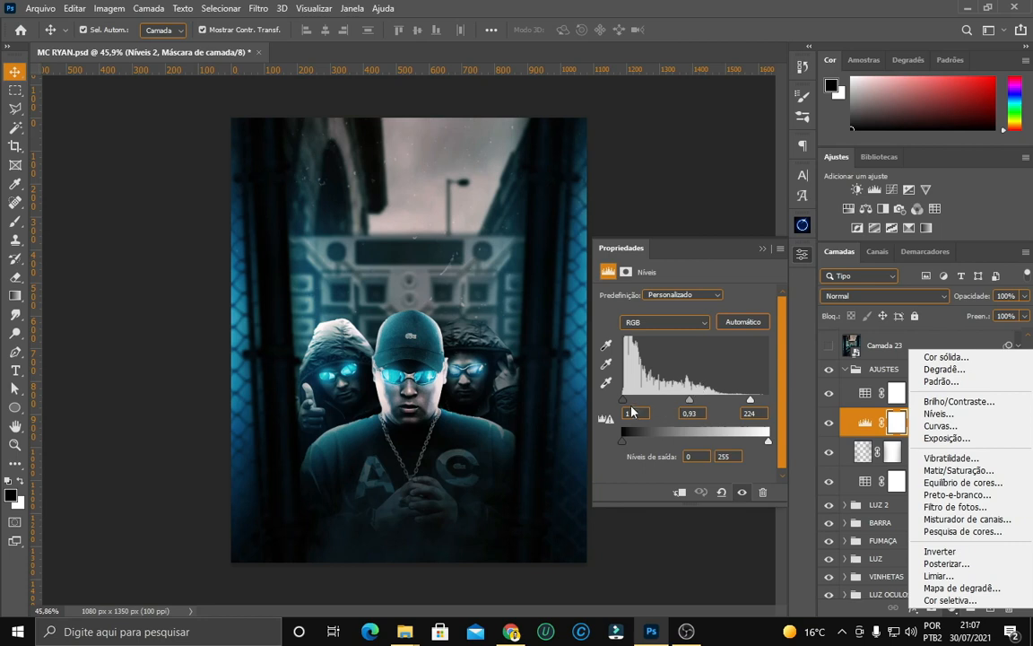
{"action": "left_click", "coordinate": [702, 328]}
{"action": "left_click", "coordinate": [703, 328]}
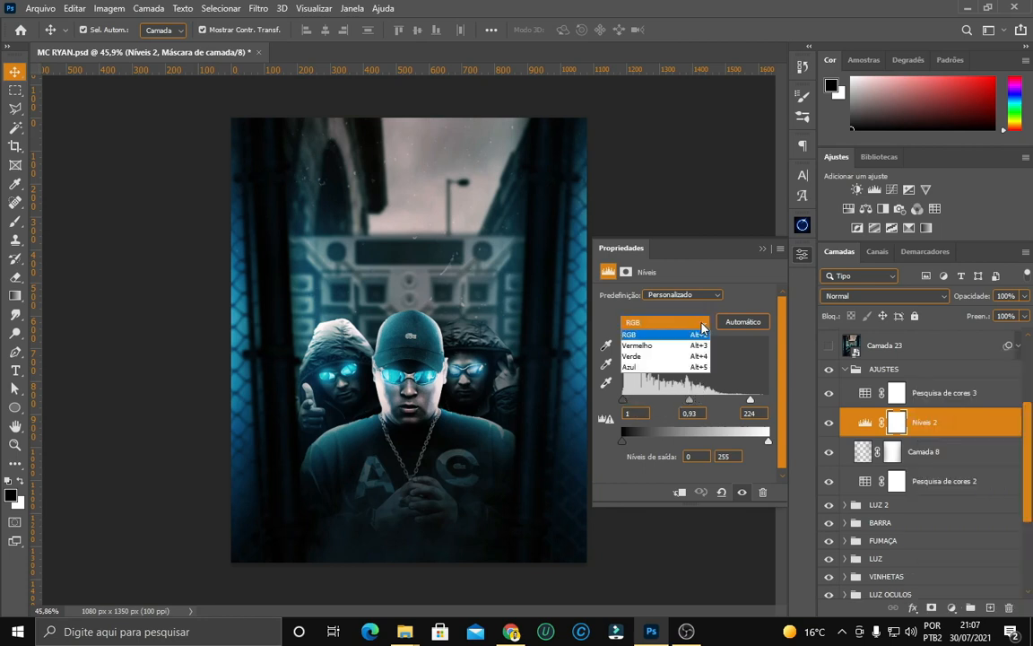
{"action": "left_click", "coordinate": [695, 328]}
{"action": "left_click", "coordinate": [695, 329]}
{"action": "left_click", "coordinate": [693, 339]}
{"action": "left_click", "coordinate": [704, 328]}
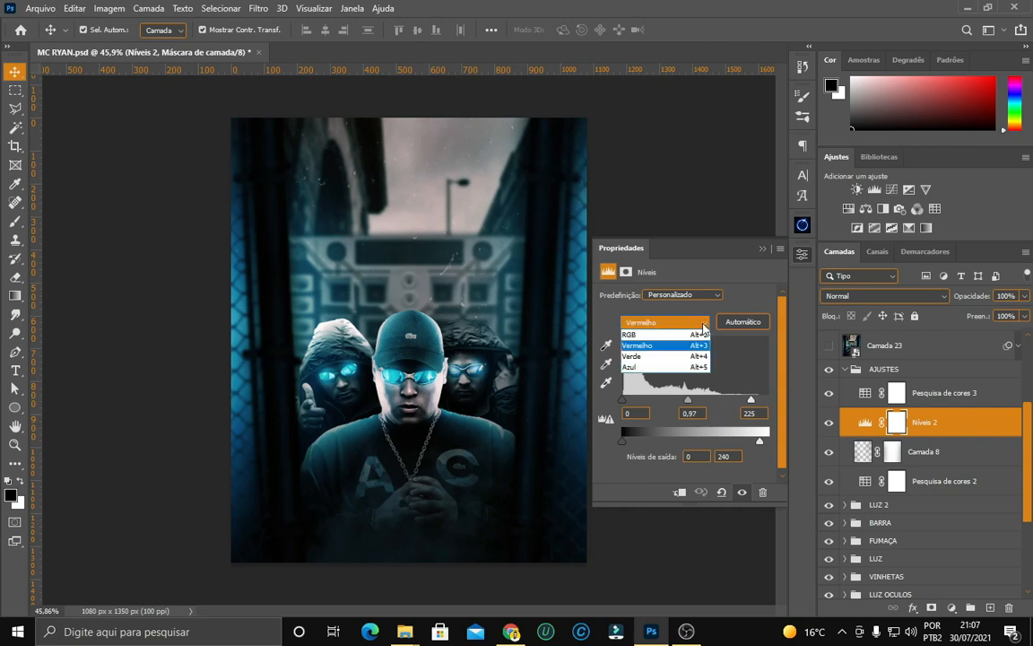
{"action": "left_click", "coordinate": [704, 329]}
{"action": "left_click", "coordinate": [633, 322]}
{"action": "left_click", "coordinate": [628, 334]}
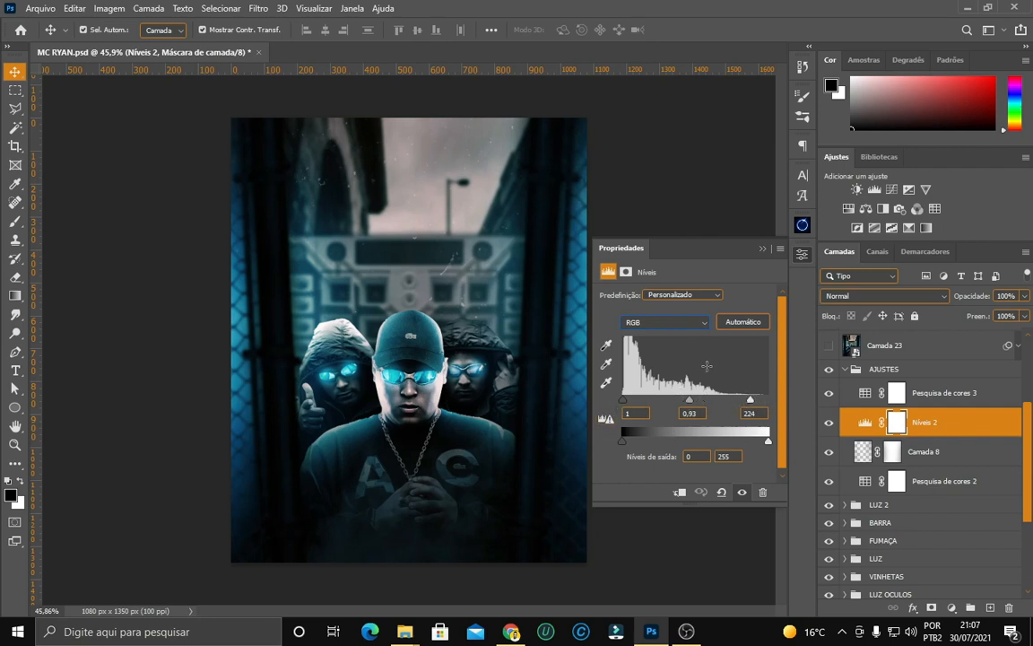
Examine the Níveis 2 adjustment's levels for the Vermelho, Verde and Azul channels.
{"action": "left_click", "coordinate": [696, 321]}
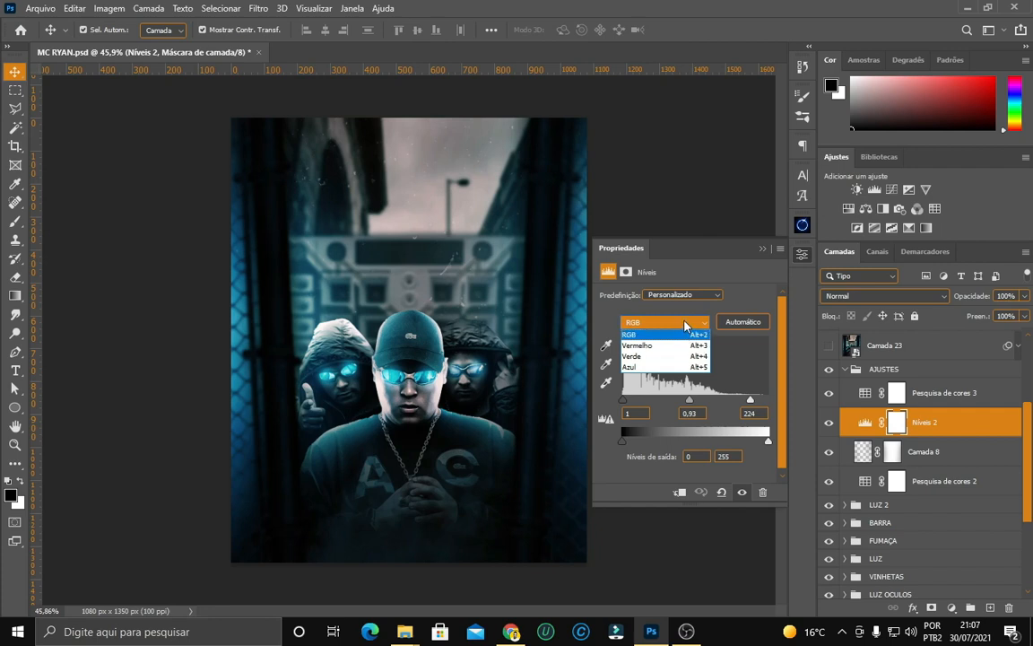
{"action": "left_click", "coordinate": [688, 327]}
{"action": "left_click", "coordinate": [688, 325]}
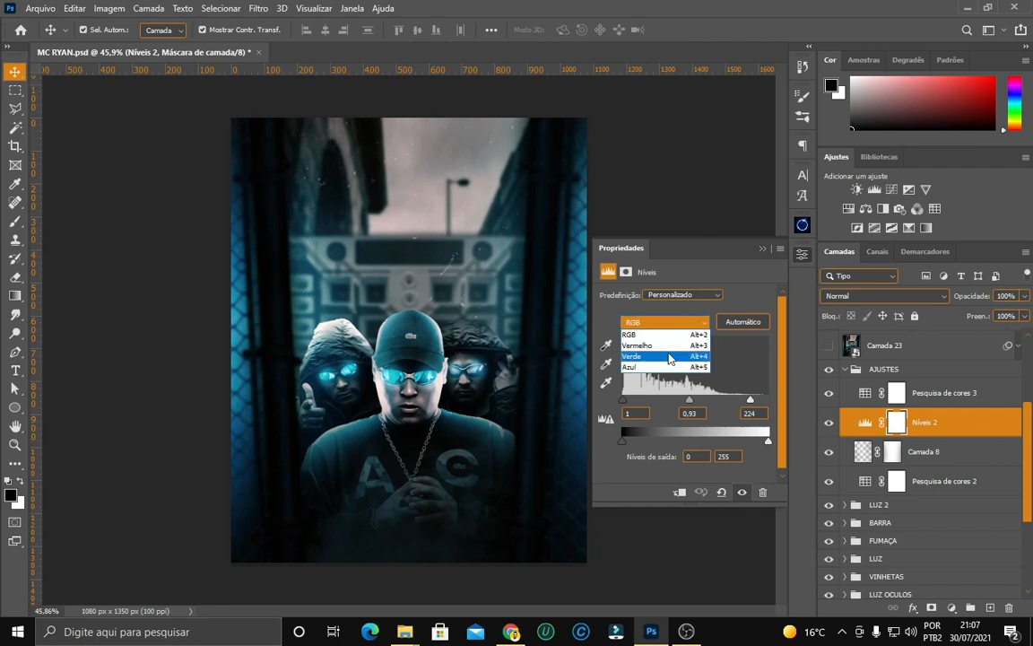
{"action": "left_click", "coordinate": [641, 345]}
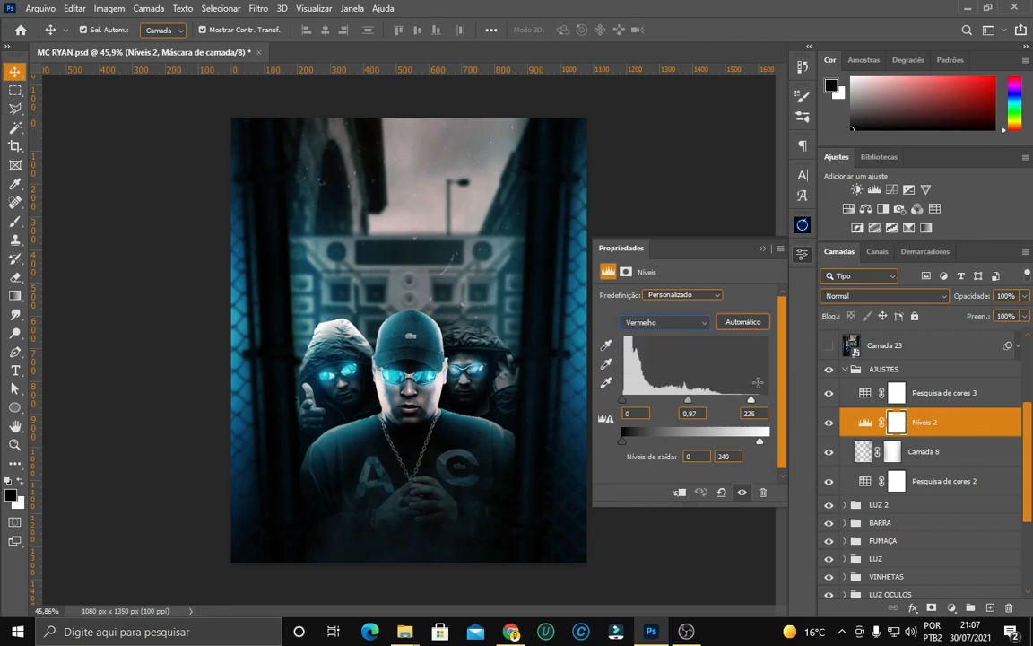
{"action": "left_click", "coordinate": [669, 321]}
{"action": "left_click", "coordinate": [641, 356]}
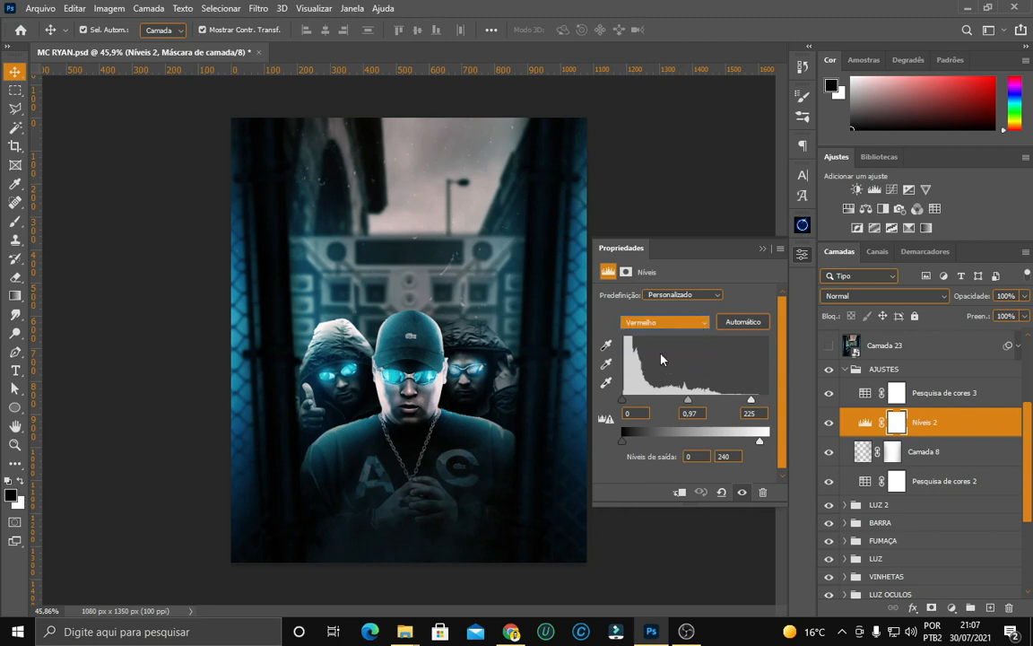
{"action": "left_click", "coordinate": [669, 322]}
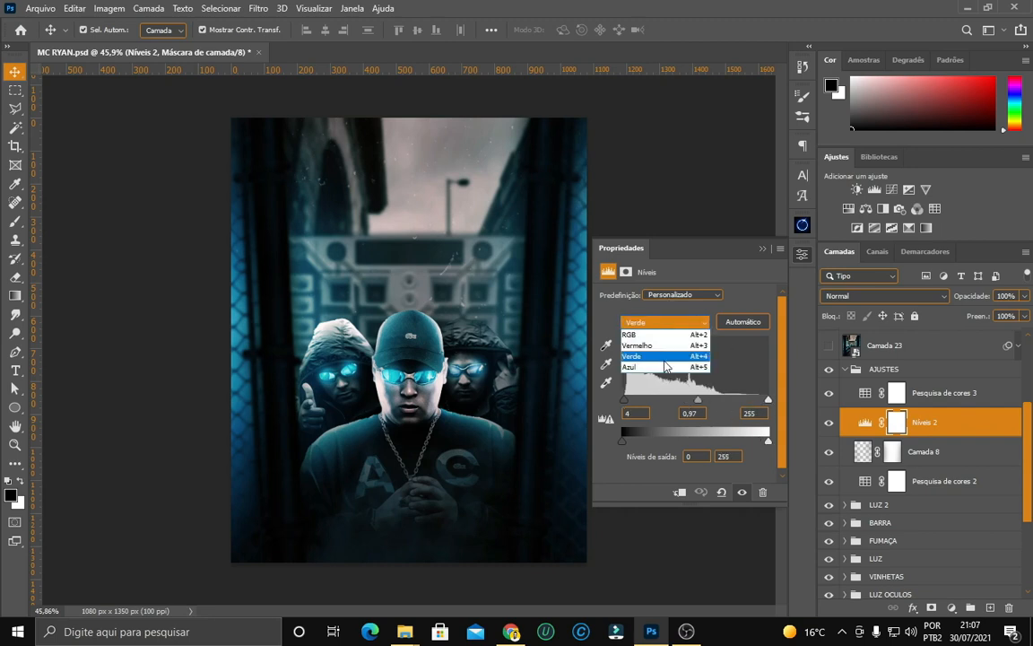
{"action": "left_click", "coordinate": [664, 374]}
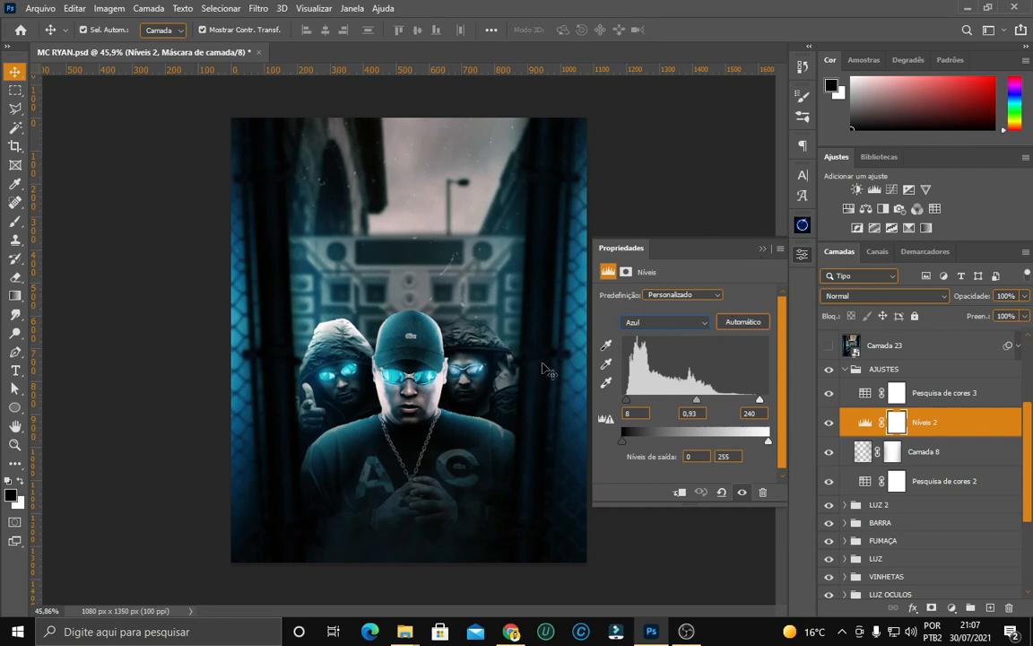
Close the levels settings and compare the flyer with and without Níveis 2, leaving it shown.
{"action": "left_click", "coordinate": [762, 248]}
{"action": "left_click", "coordinate": [829, 424]}
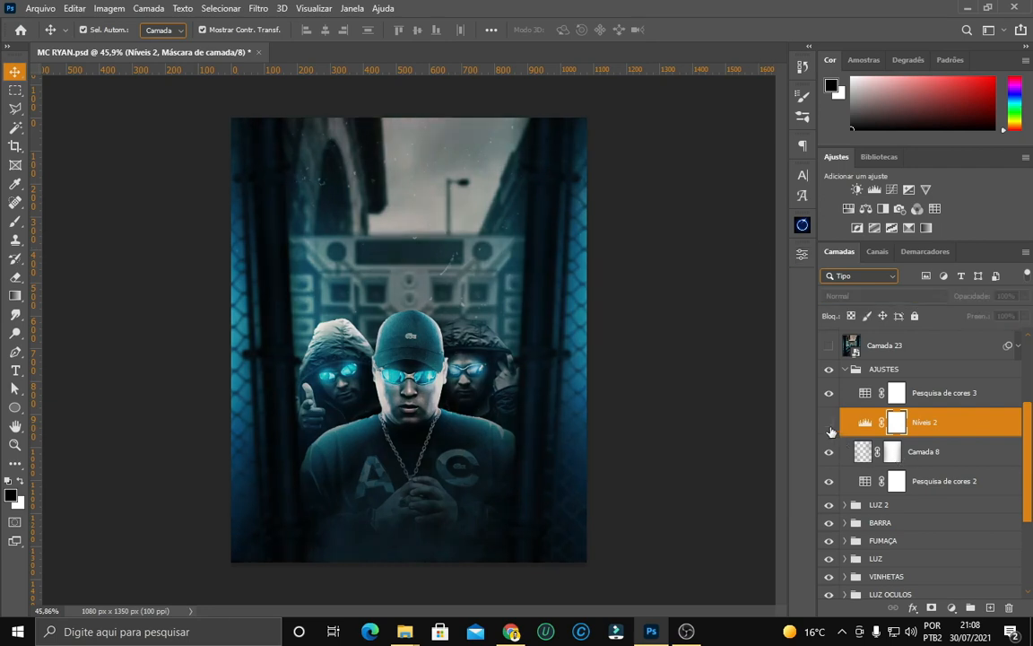
{"action": "left_click", "coordinate": [829, 429]}
{"action": "left_click", "coordinate": [830, 425]}
{"action": "left_click", "coordinate": [830, 425]}
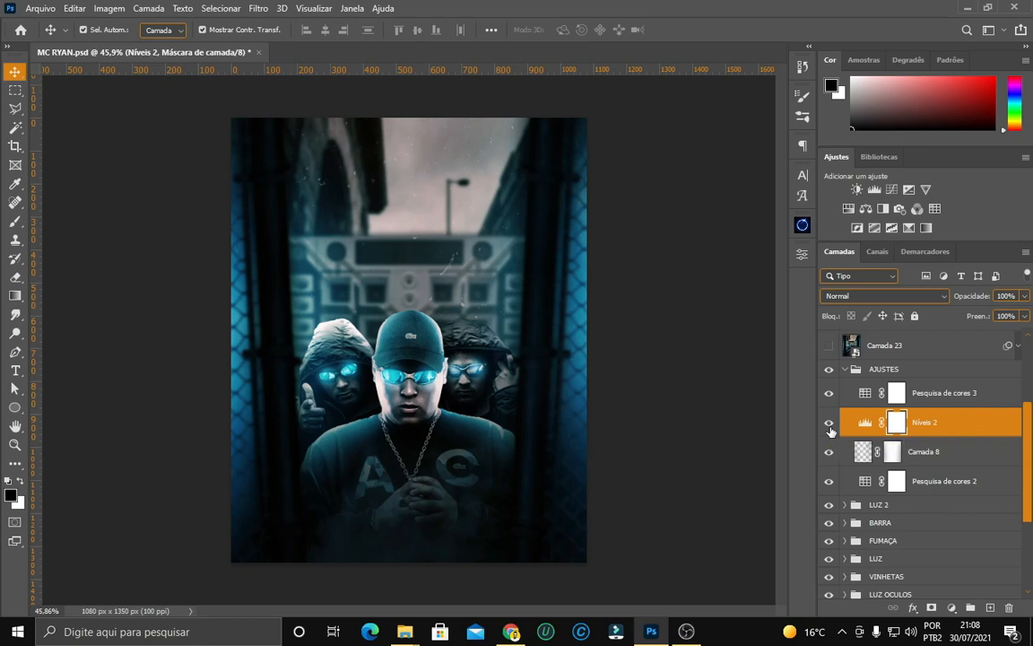
Check the 3DLUT settings of Pesquisa de cores 3 and the list of available adjustments, and collapse the AJUSTES group.
{"action": "left_click", "coordinate": [867, 397]}
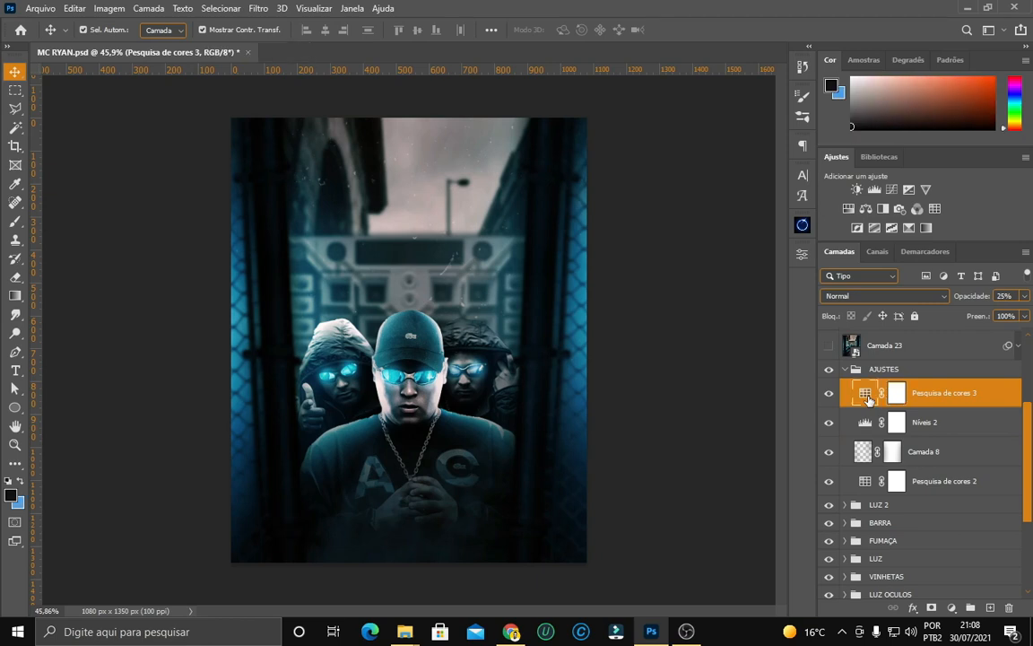
{"action": "double_click", "coordinate": [866, 396]}
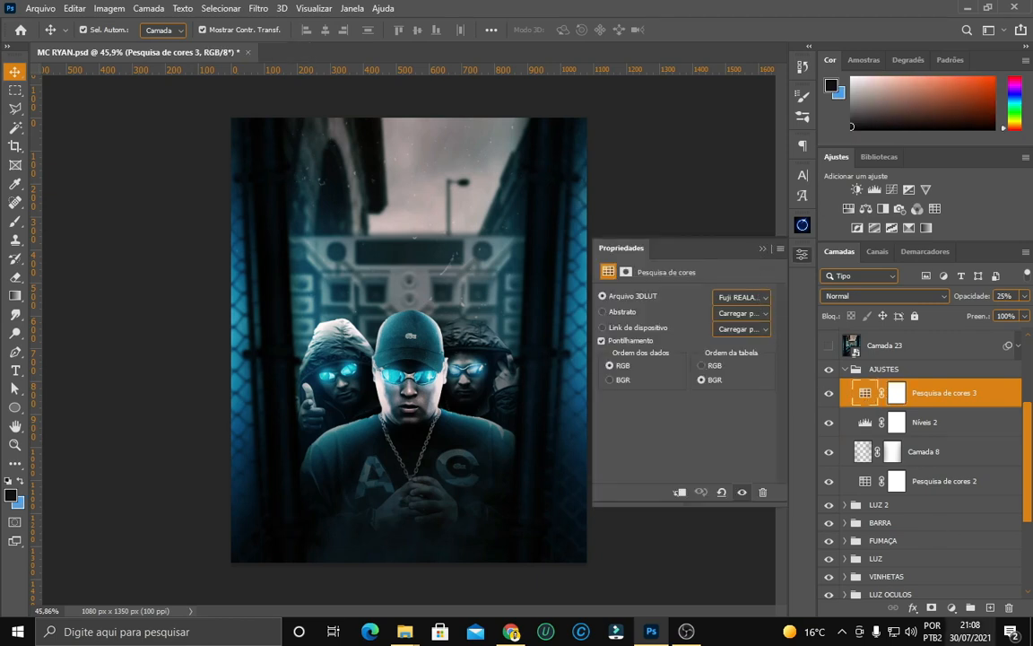
{"action": "left_click", "coordinate": [951, 608]}
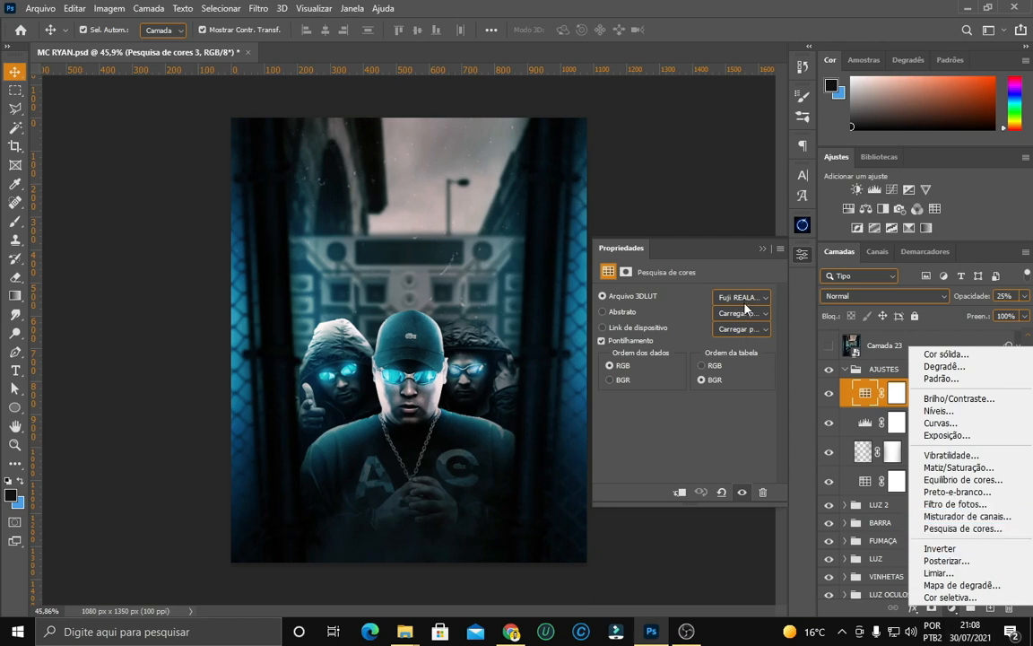
{"action": "left_click", "coordinate": [763, 254]}
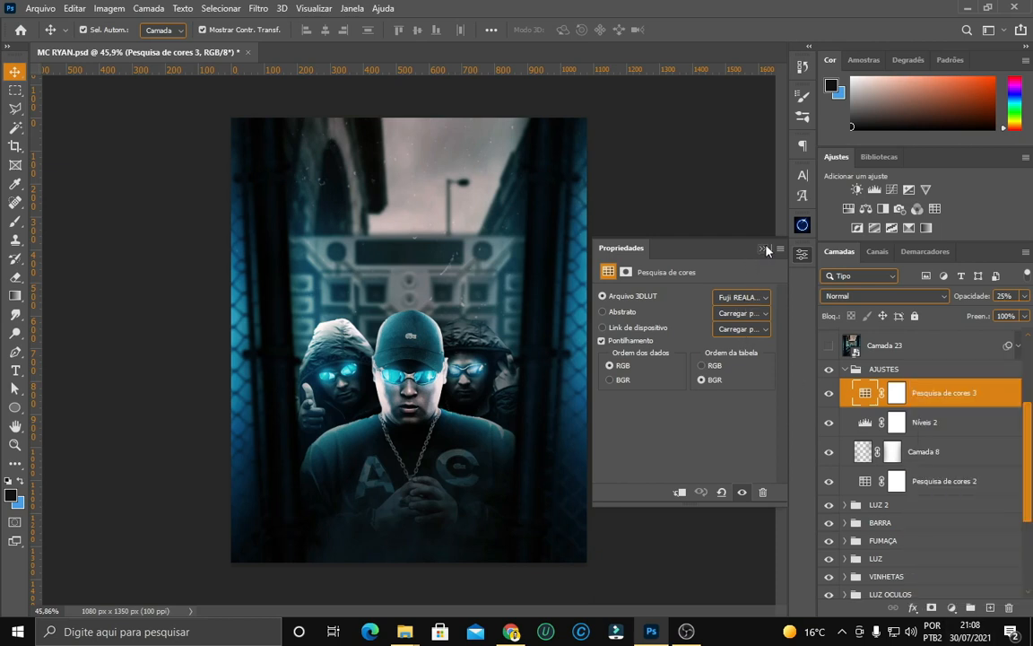
{"action": "left_click", "coordinate": [765, 249]}
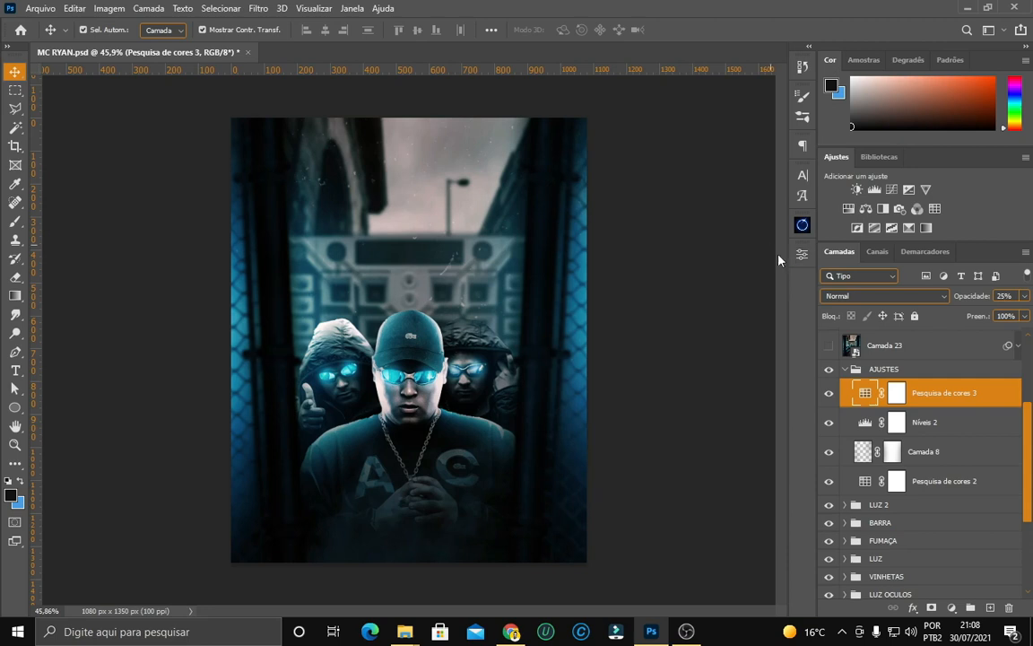
{"action": "left_click", "coordinate": [844, 371]}
Stamp all visible layers into a new layer above the AJUSTES group, delete it again, and check Camada 23's layer options.
{"action": "scroll", "coordinate": [821, 387], "scroll_direction": "up", "scroll_amount": 5}
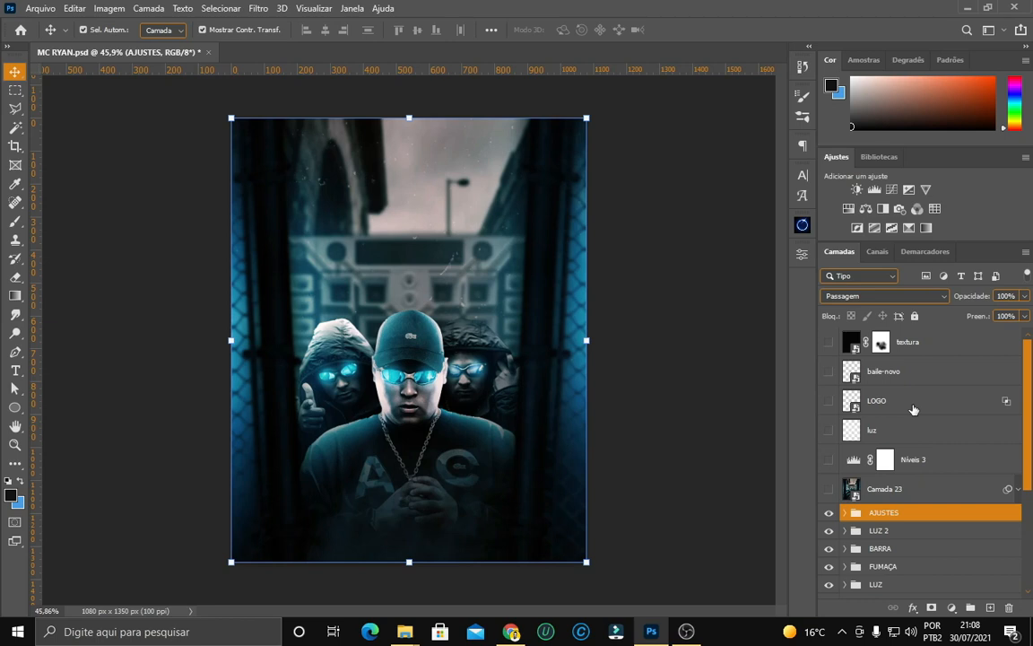
{"action": "key", "text": "ctrl+shift+alt+e"}
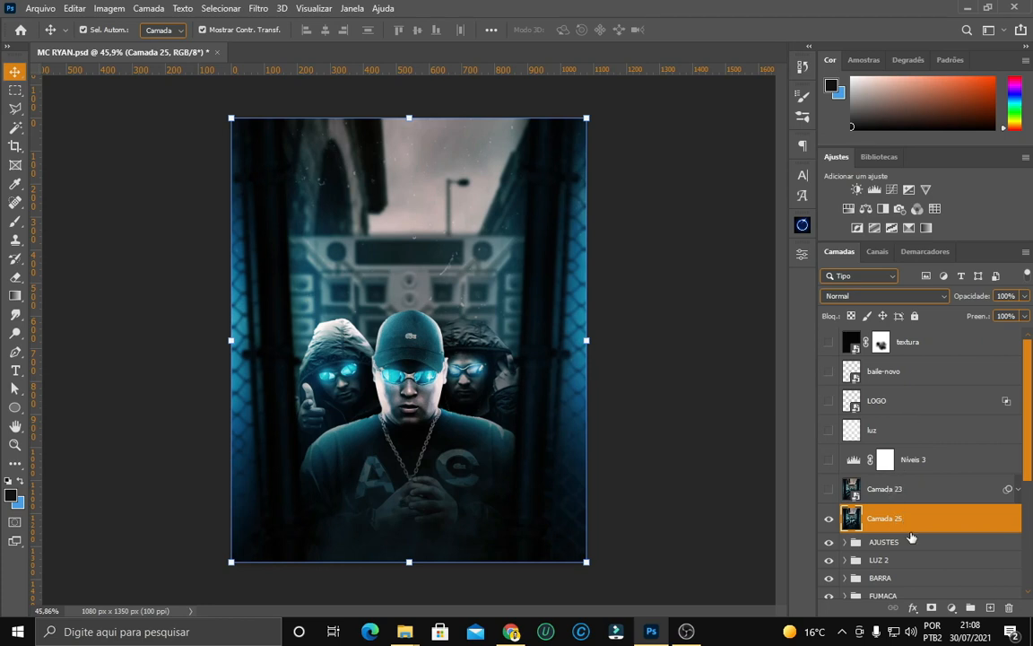
{"action": "key", "text": "Delete"}
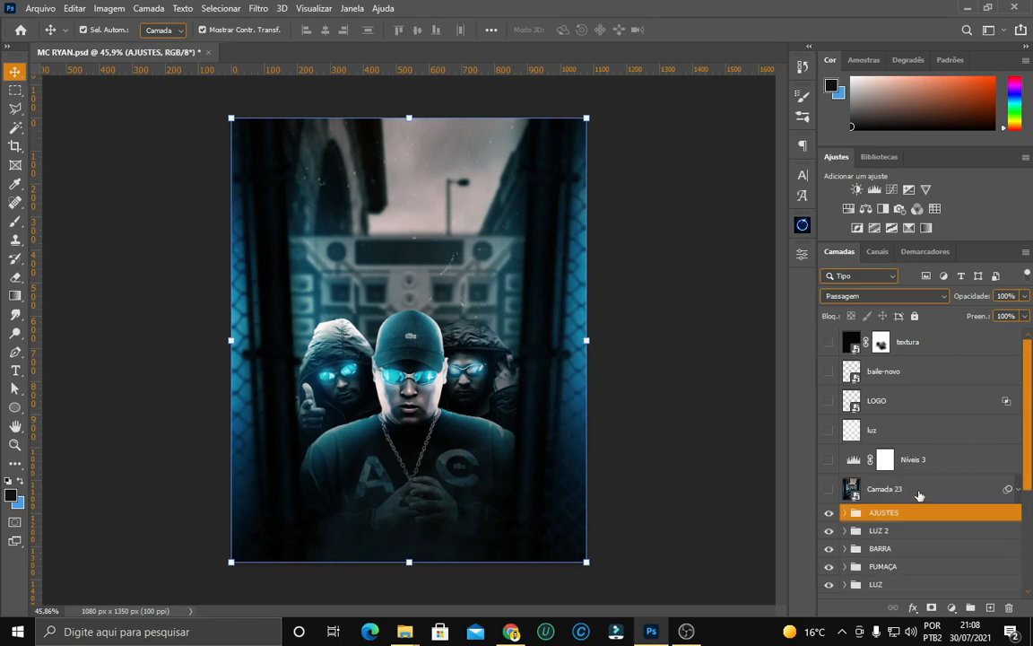
{"action": "right_click", "coordinate": [918, 495]}
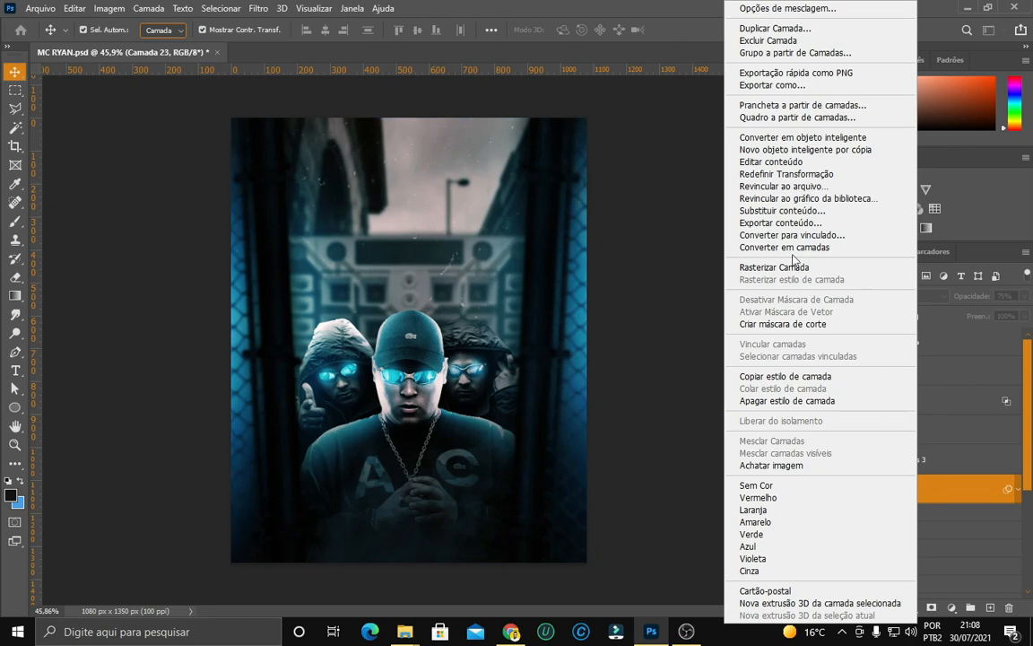
{"action": "left_click", "coordinate": [679, 243]}
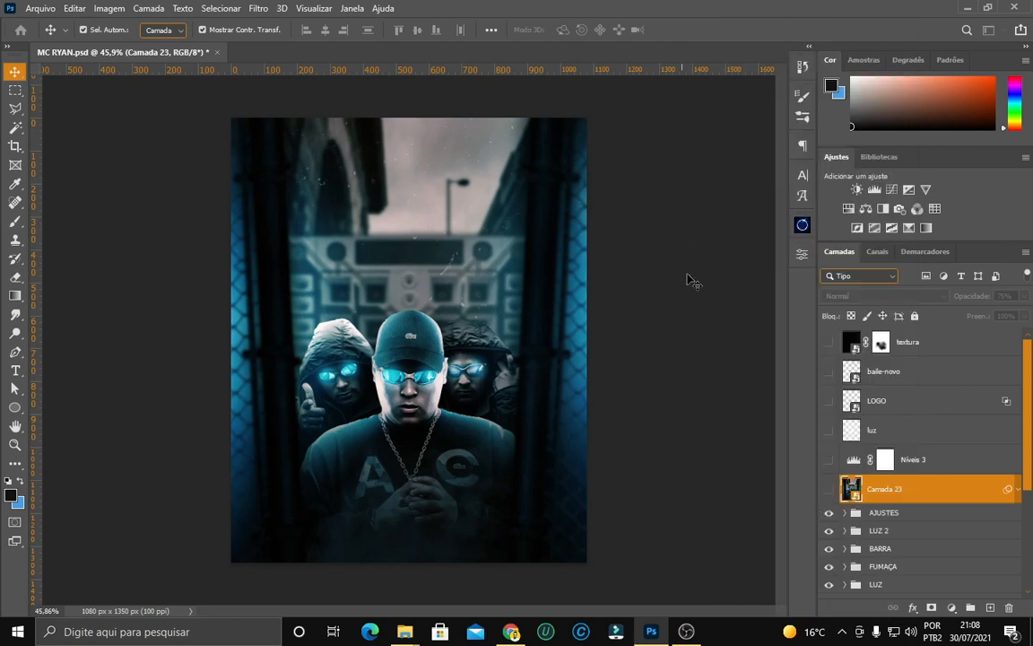
Show Camada 23 and expand its list of Camera Raw smart filters.
{"action": "left_click", "coordinate": [830, 490]}
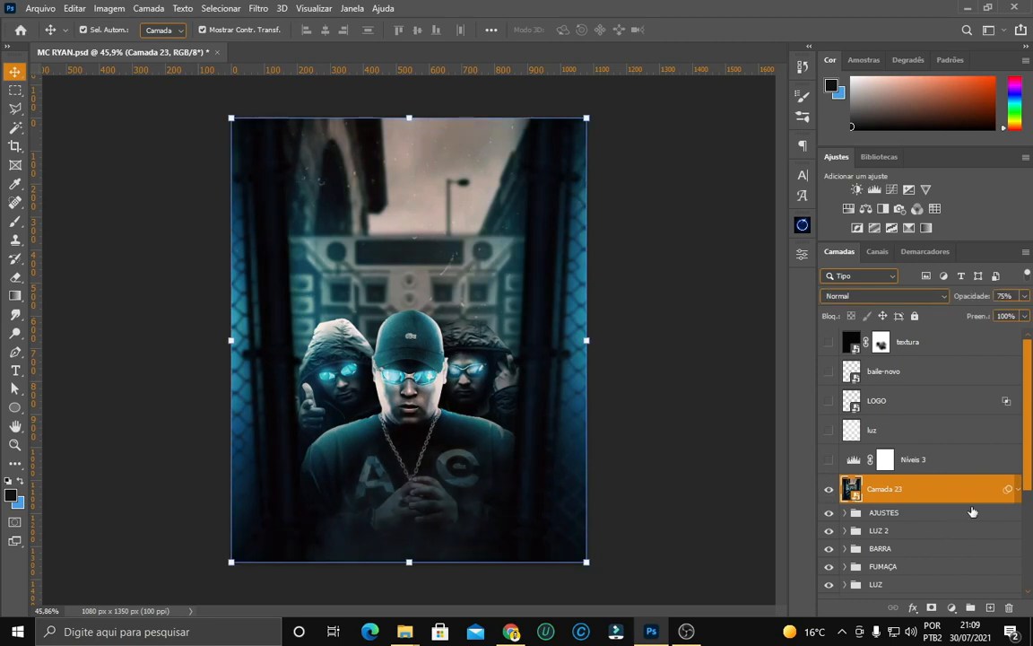
{"action": "left_click", "coordinate": [1017, 491]}
{"action": "scroll", "coordinate": [950, 538], "scroll_direction": "down", "scroll_amount": 2}
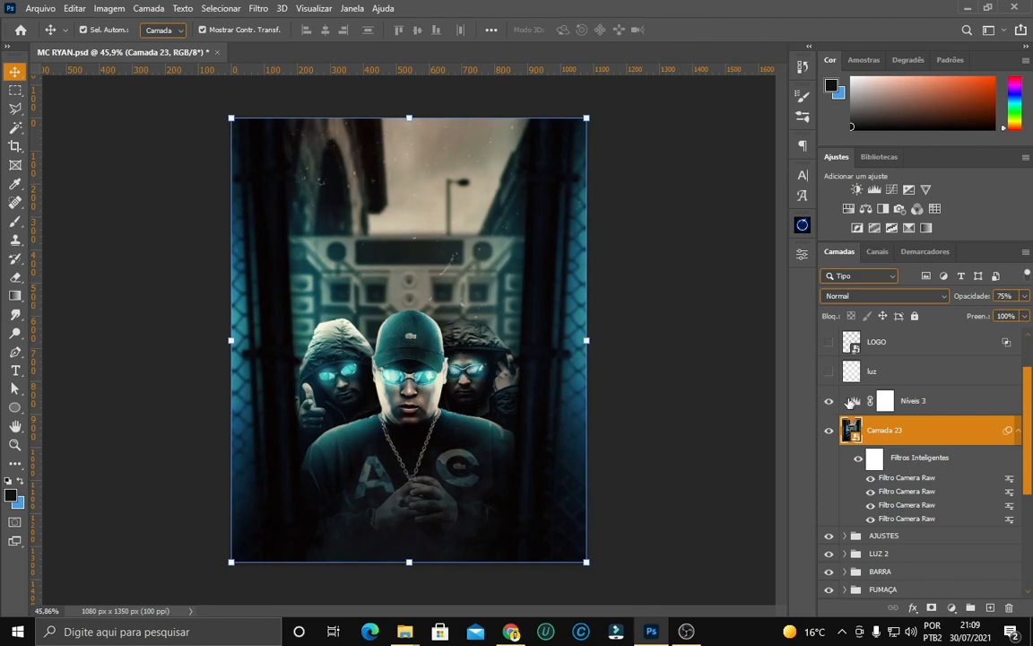
Show the Níveis 3 adjustment and the luz layer, comparing the flyer with and without the light.
{"action": "left_click", "coordinate": [853, 403]}
{"action": "left_click", "coordinate": [829, 403]}
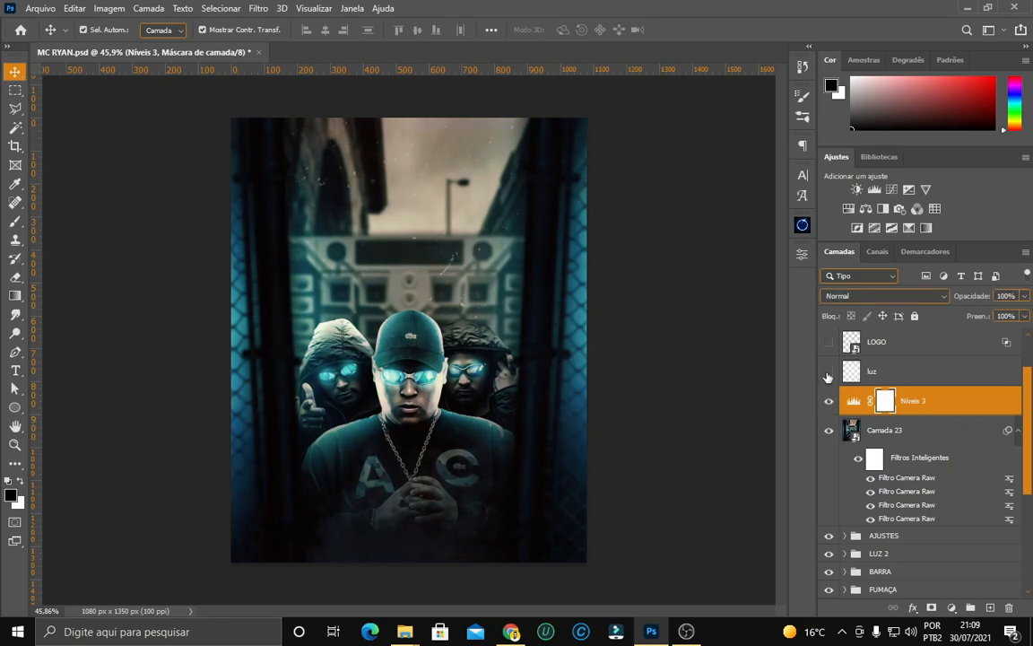
{"action": "left_click", "coordinate": [829, 372]}
{"action": "left_click", "coordinate": [829, 372]}
{"action": "left_click", "coordinate": [829, 371]}
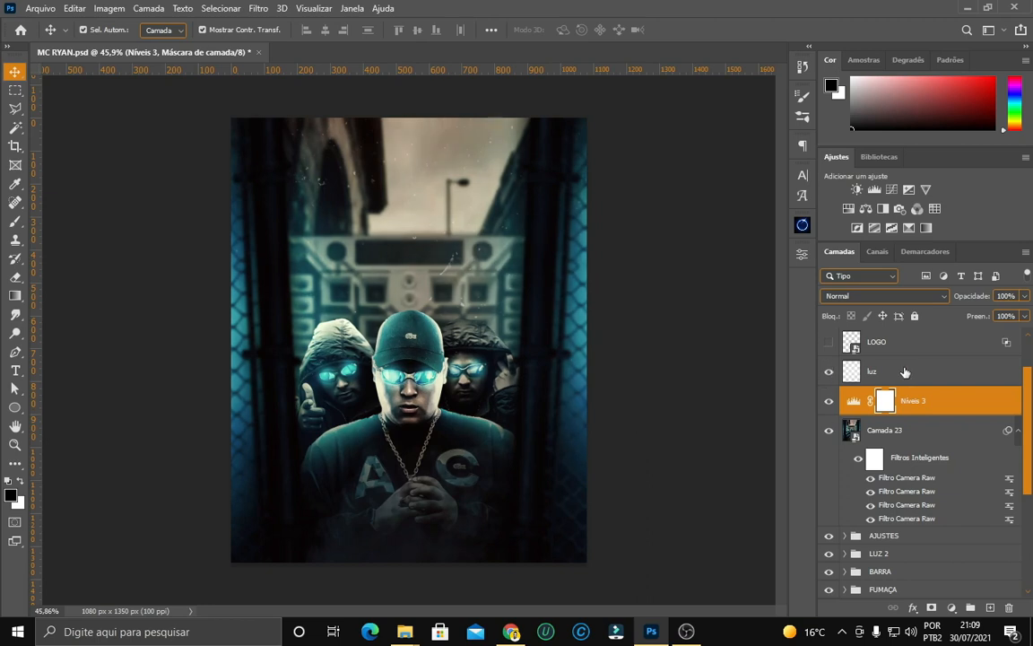
Add a new empty layer above luz and set the foreground colour to a very light blue.
{"action": "left_click", "coordinate": [904, 372]}
{"action": "key", "text": "ctrl+shift+alt+n"}
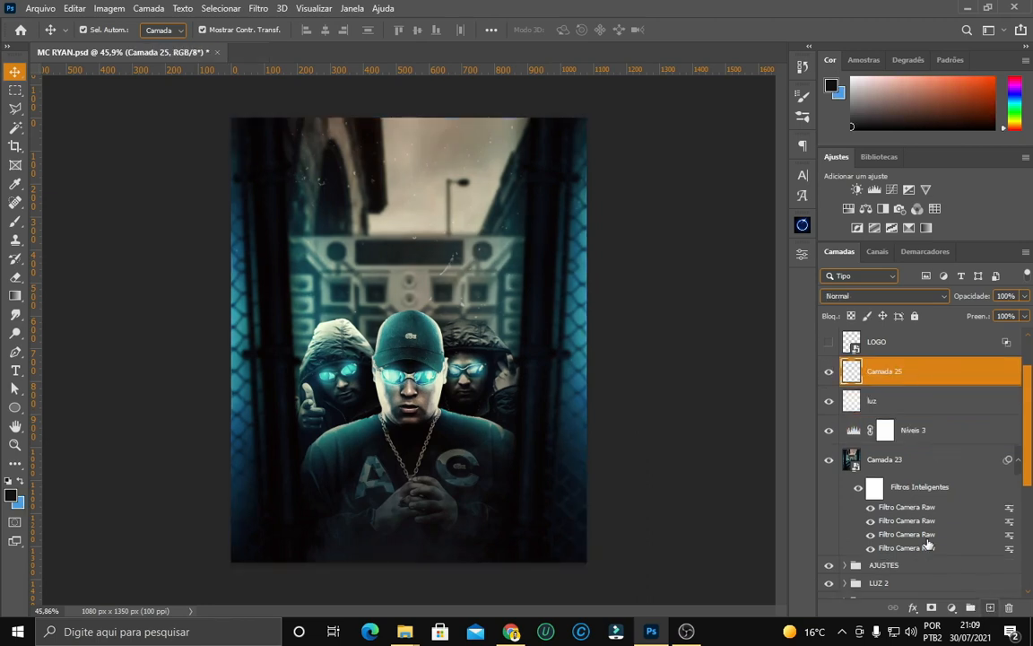
{"action": "left_click", "coordinate": [20, 486]}
{"action": "left_click", "coordinate": [12, 493]}
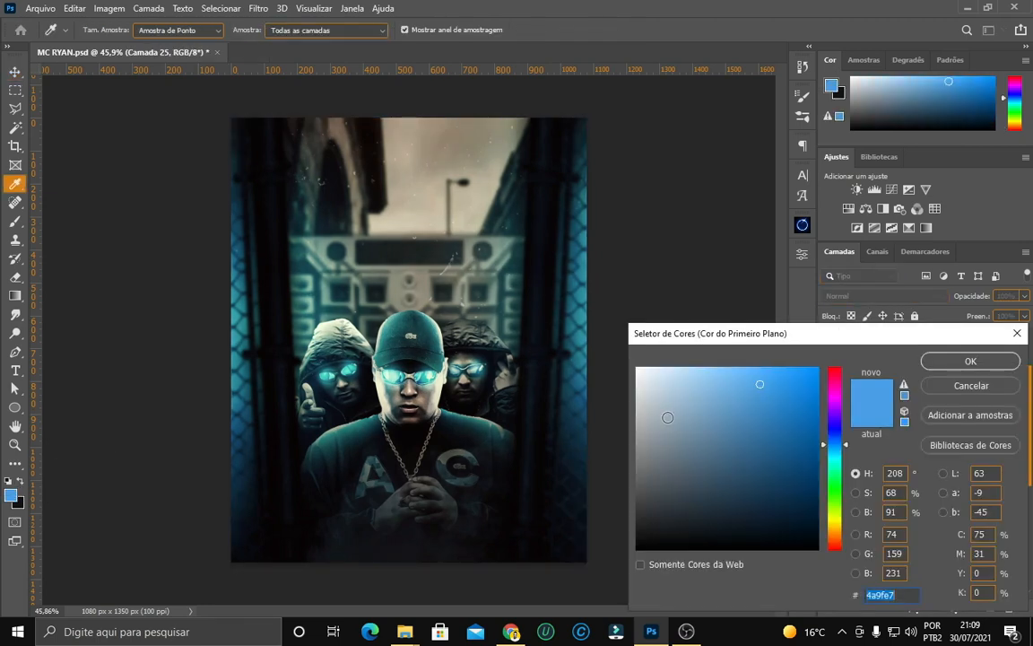
{"action": "left_click", "coordinate": [666, 367]}
{"action": "left_click", "coordinate": [927, 364]}
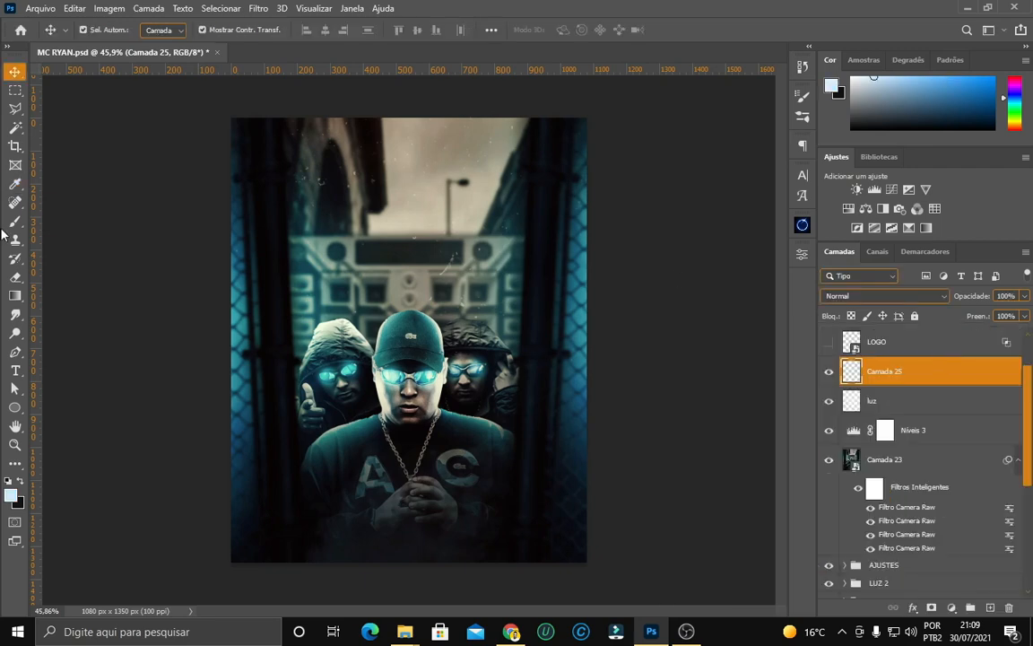
Paint a single soft glow over the flyer's centre on the new layer, using a 1700 px brush at 100% opacity.
{"action": "left_click", "coordinate": [16, 224]}
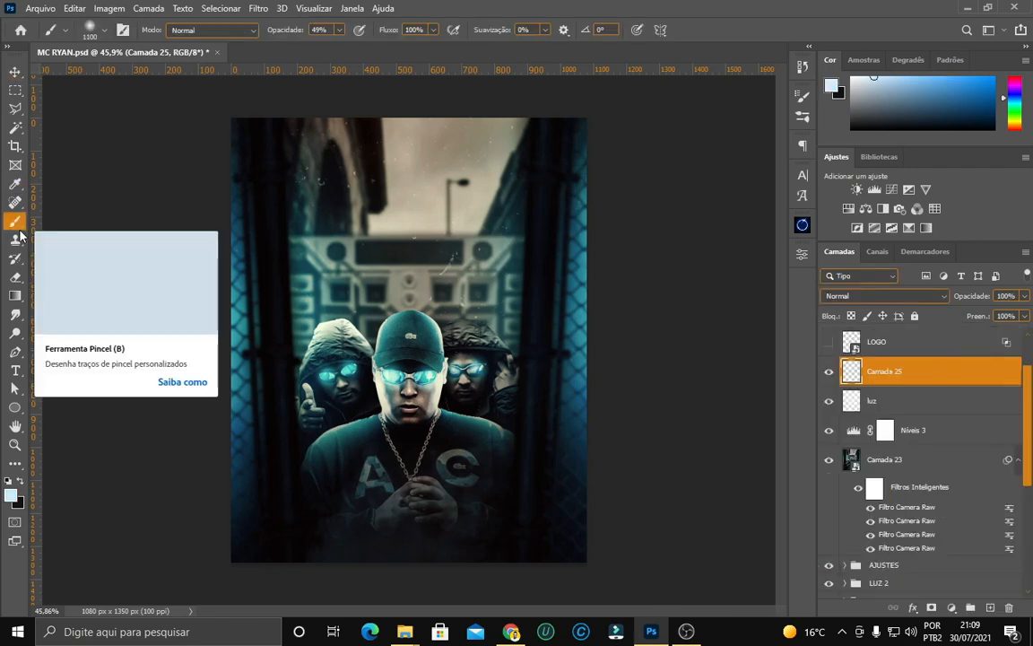
{"action": "key", "text": "bracketright"}
{"action": "key", "text": "bracketright"}
{"action": "key", "text": "bracketright"}
{"action": "key", "text": "bracketright"}
{"action": "key", "text": "bracketright"}
{"action": "key", "text": "bracketright"}
{"action": "key", "text": "bracketright"}
{"action": "key", "text": "bracketright"}
{"action": "key", "text": "bracketright"}
{"action": "key", "text": "bracketright"}
{"action": "key", "text": "bracketright"}
{"action": "key", "text": "bracketright"}
{"action": "key", "text": "bracketright"}
{"action": "key", "text": "bracketright"}
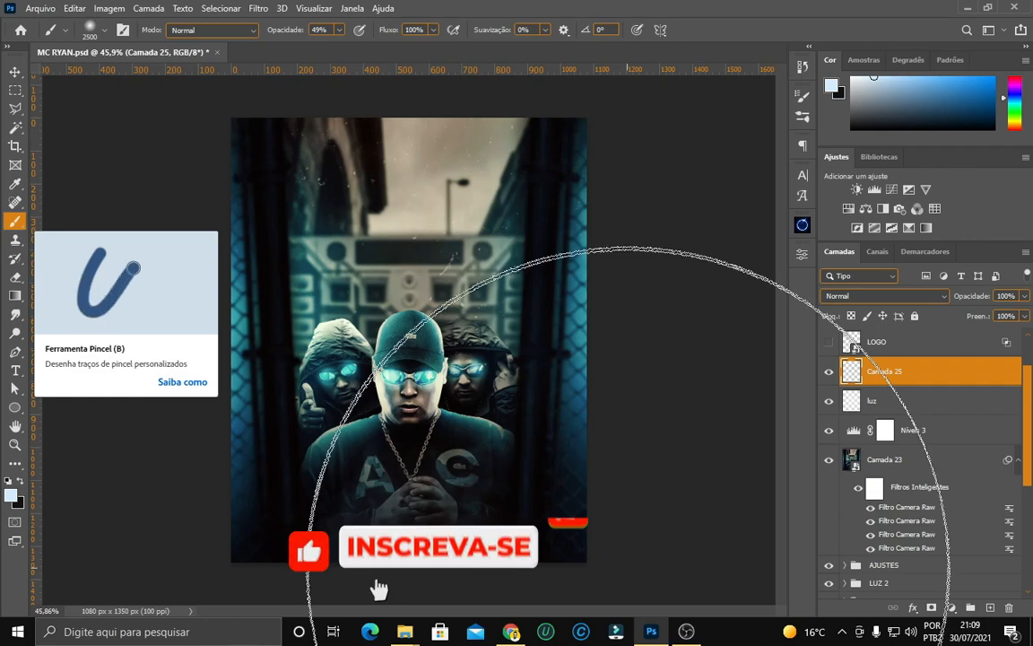
{"action": "key", "text": "bracketleft"}
{"action": "key", "text": "bracketleft"}
{"action": "key", "text": "bracketleft"}
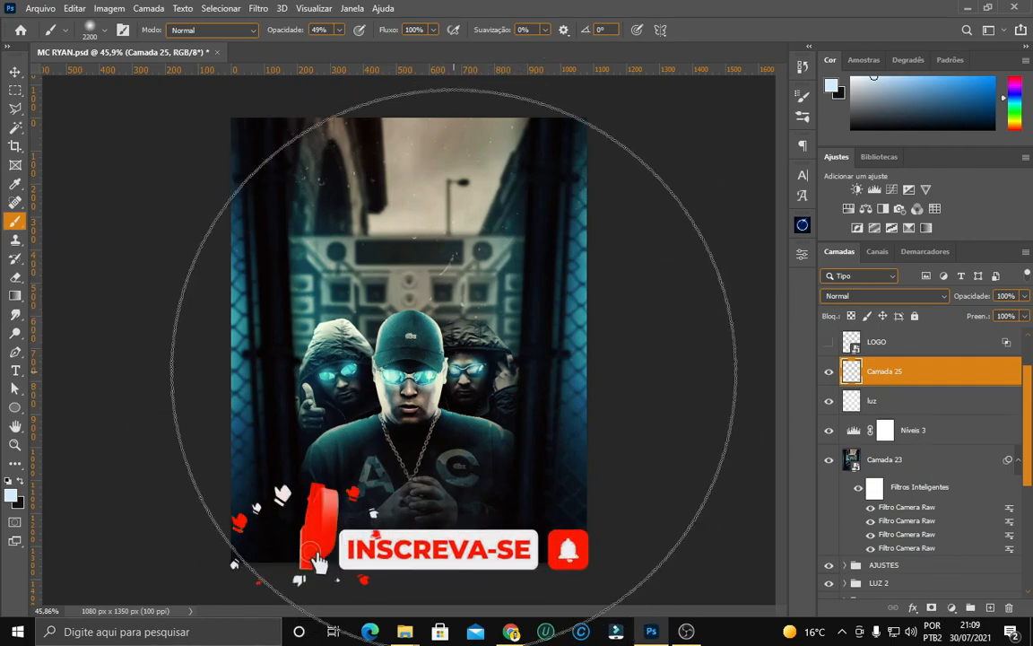
{"action": "key", "text": "bracketleft"}
{"action": "key", "text": "bracketleft"}
{"action": "key", "text": "bracketleft"}
{"action": "key", "text": "bracketleft"}
{"action": "key", "text": "bracketleft"}
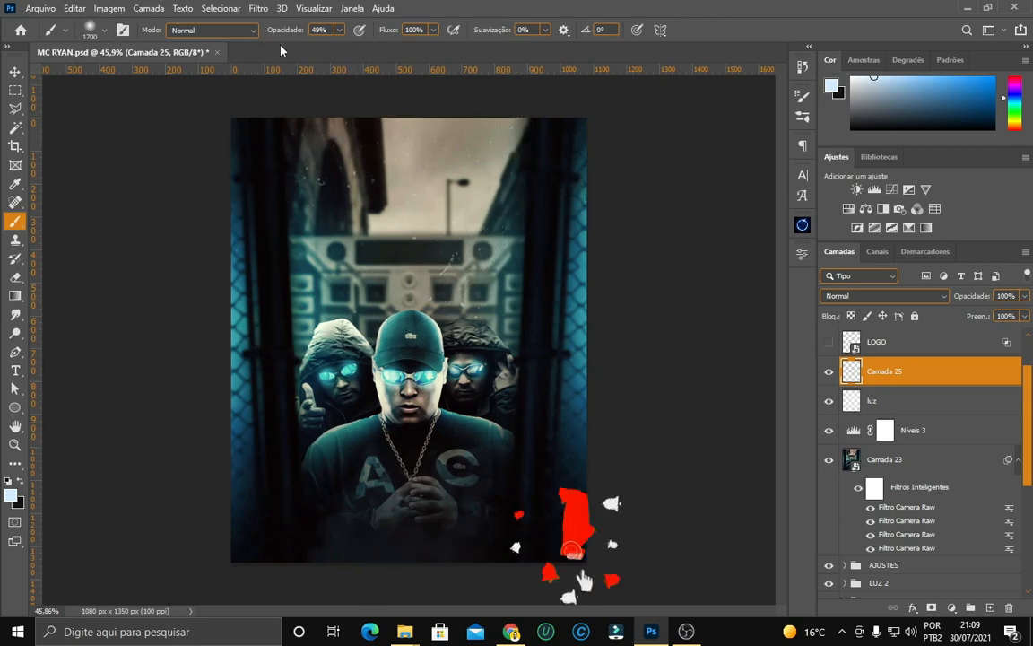
{"action": "key", "text": "0"}
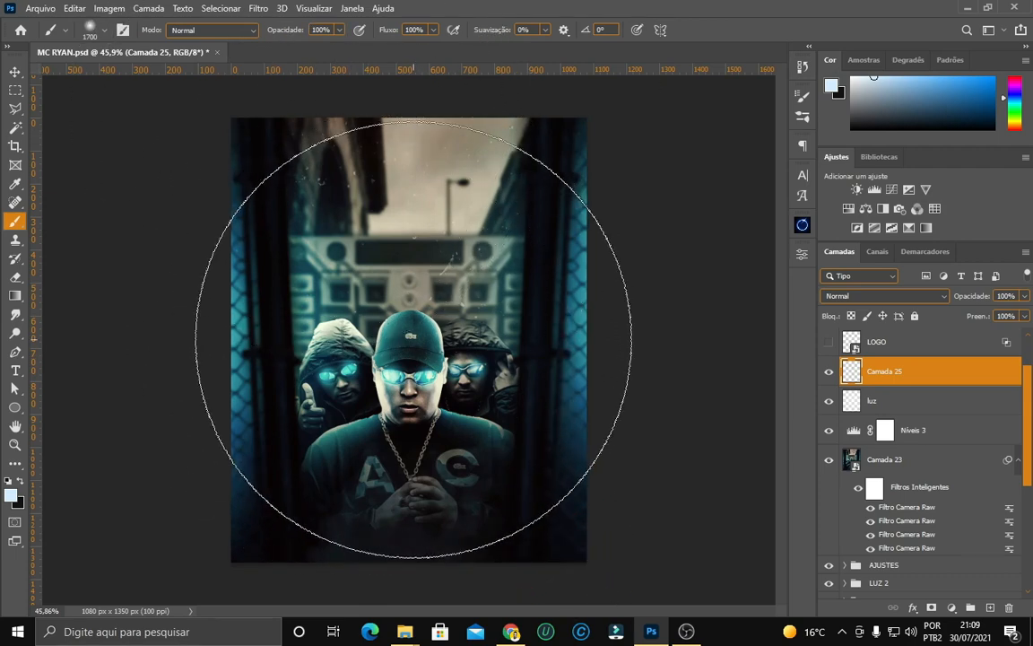
{"action": "left_click", "coordinate": [412, 339]}
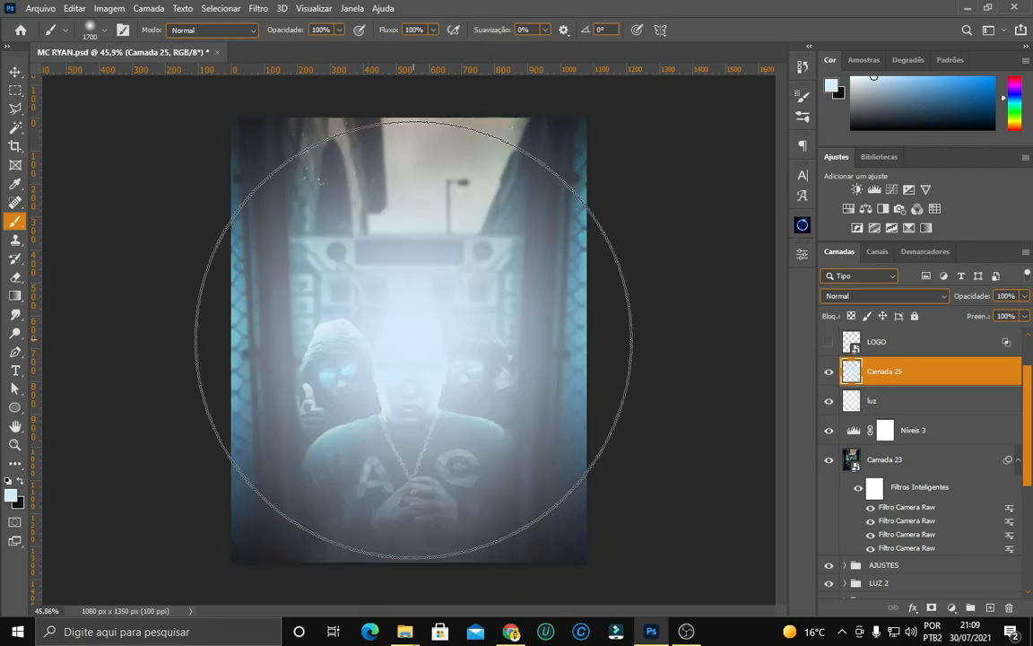
Set the new glow layer's blend mode to Sobrepor.
{"action": "left_click", "coordinate": [886, 395]}
{"action": "left_click", "coordinate": [892, 371]}
{"action": "left_click", "coordinate": [892, 296]}
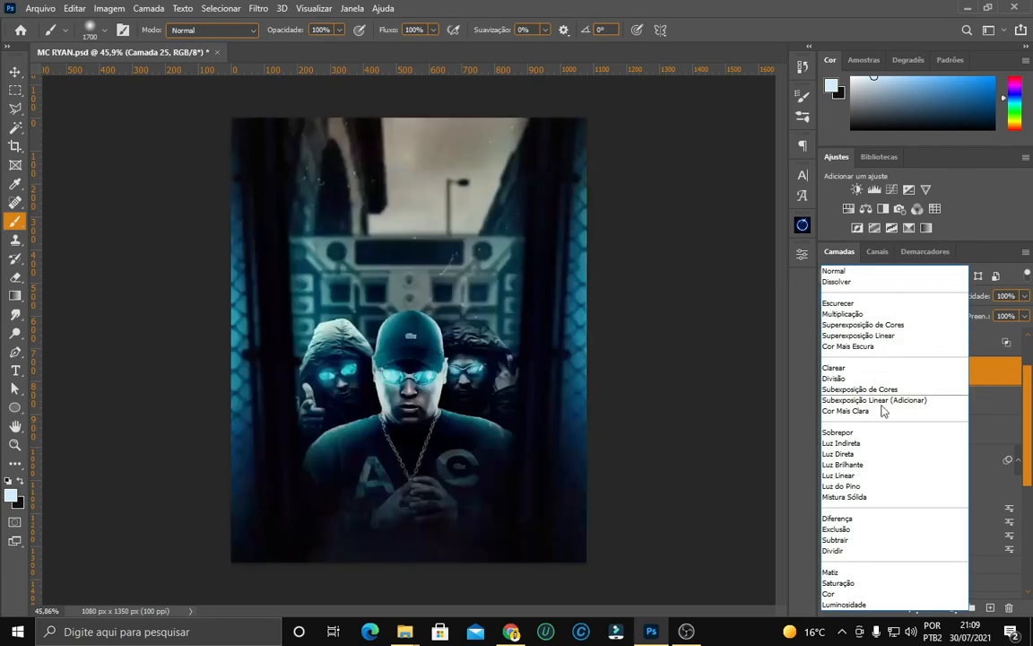
{"action": "left_click", "coordinate": [876, 433]}
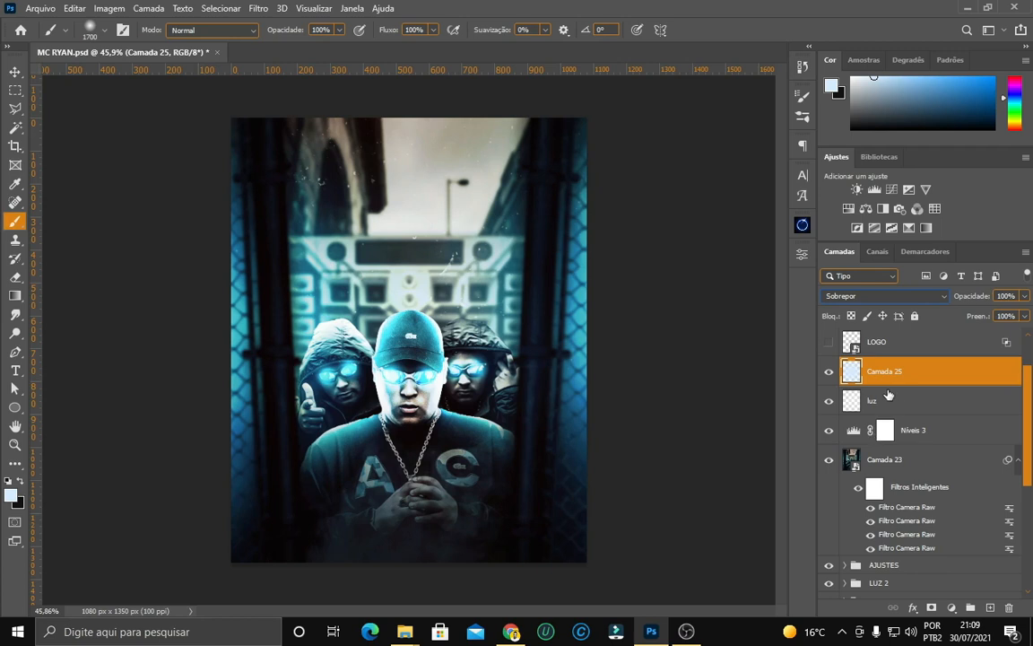
Reduce the new glow layer's opacity to 35% and toggle the original luz layer to compare them.
{"action": "left_click", "coordinate": [888, 401]}
{"action": "left_click", "coordinate": [897, 375]}
{"action": "left_click_drag", "start_coordinate": [989, 294], "coordinate": [937, 289]}
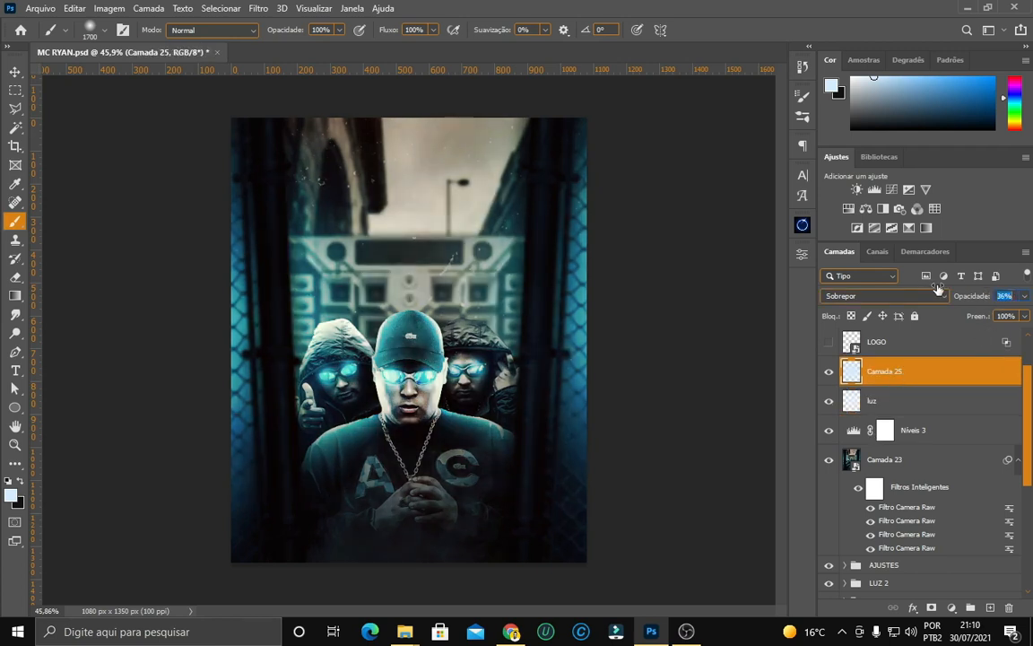
{"action": "left_click", "coordinate": [829, 400]}
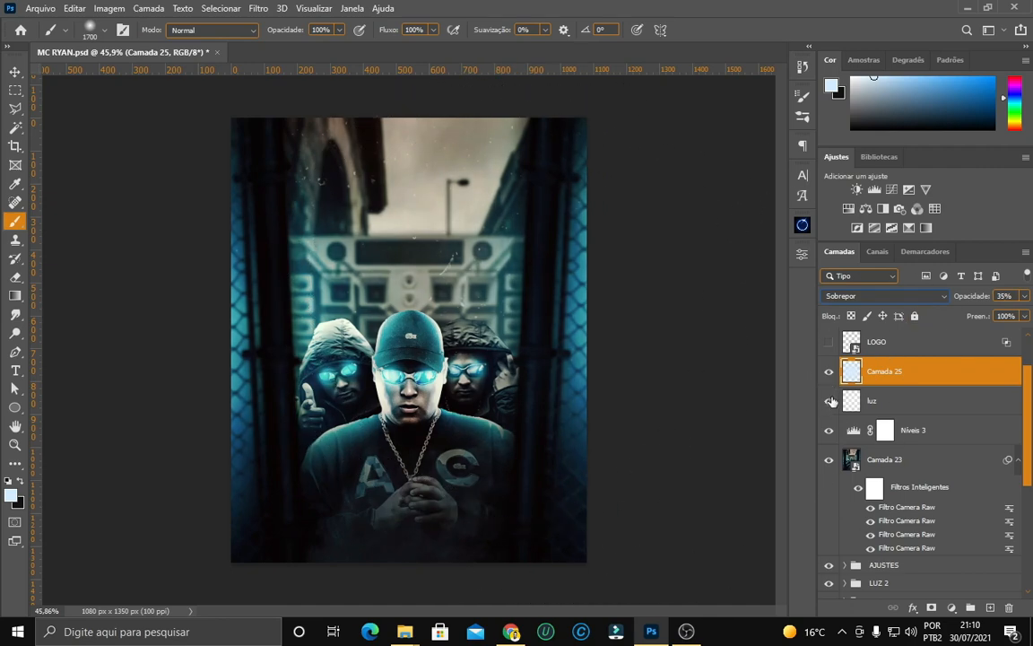
Make the original luz layer visible and delete the demonstration glow layer above it.
{"action": "left_click", "coordinate": [828, 401]}
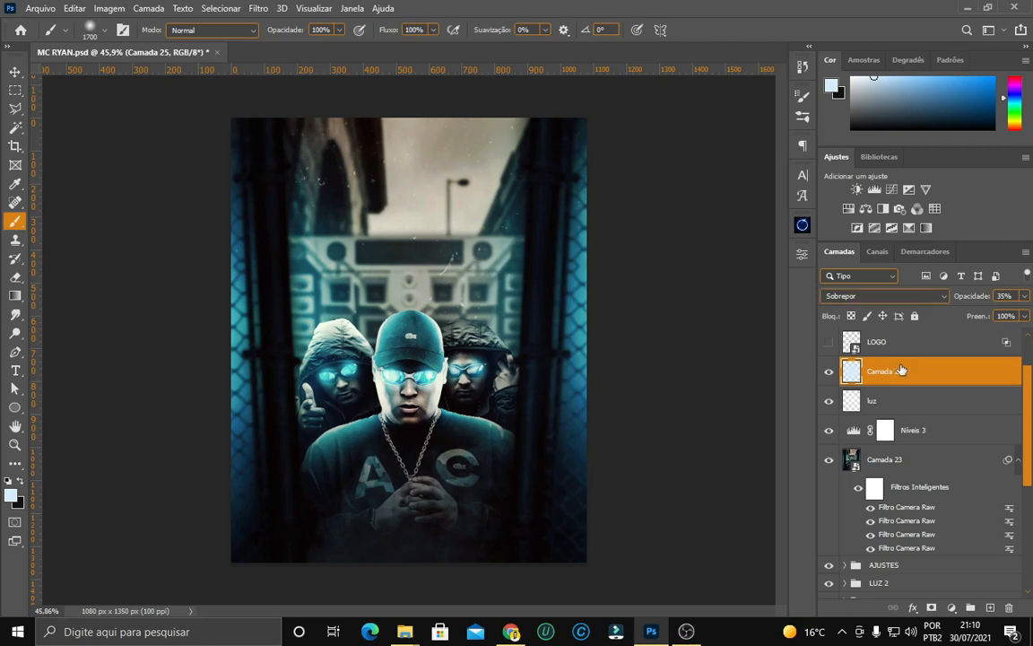
{"action": "key", "text": "Delete"}
{"action": "scroll", "coordinate": [901, 370], "scroll_direction": "up", "scroll_amount": 2}
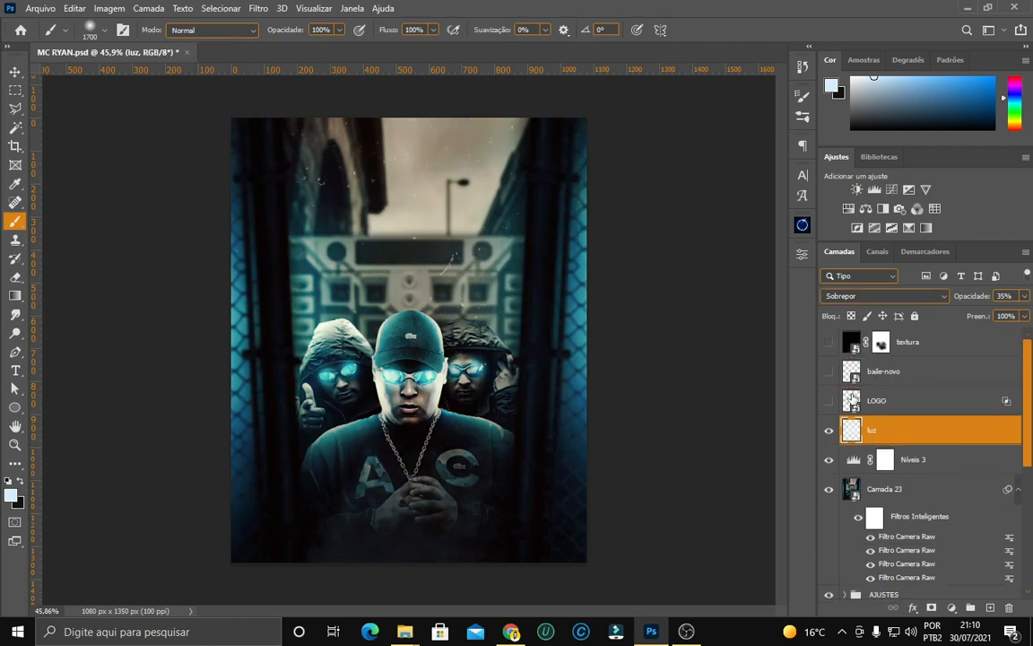
Show the LOGO layer and activate the Move tool with the logo area in close view.
{"action": "left_click", "coordinate": [829, 402]}
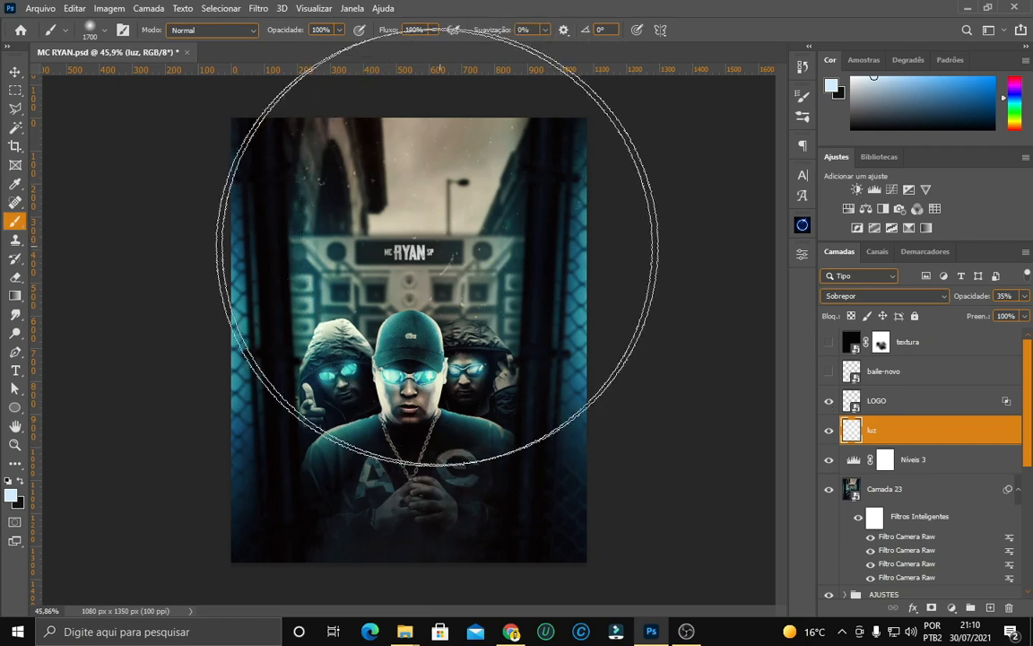
{"action": "left_click", "coordinate": [14, 71]}
{"action": "scroll", "coordinate": [413, 253], "scroll_direction": "up", "scroll_amount": 5}
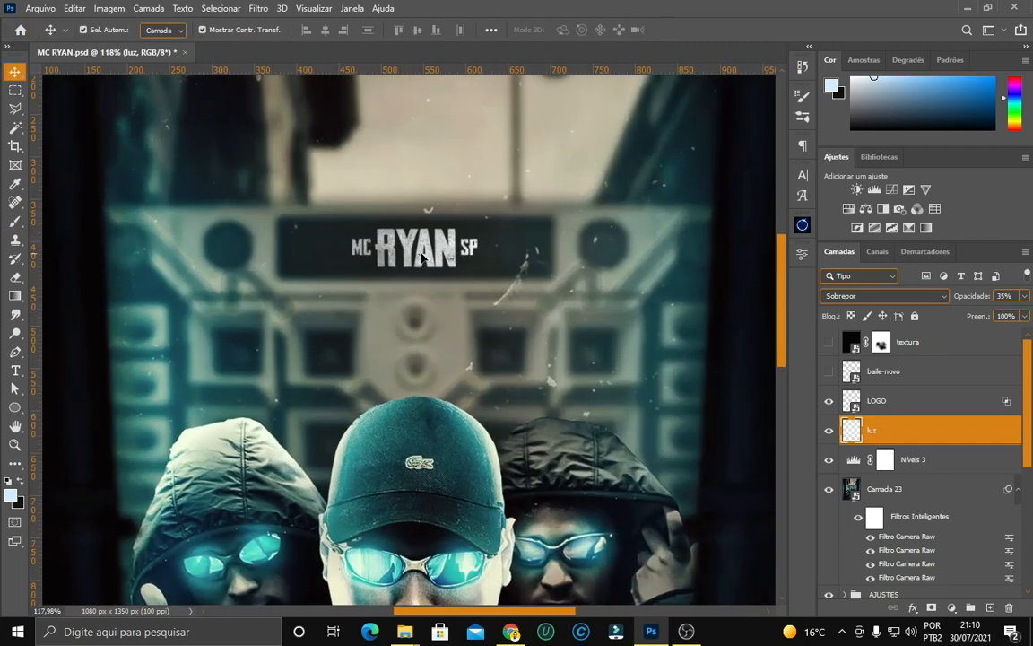
Open the LOGO layer's blending options and try splitting the underlying layer's black Blend If slider to 15/27.
{"action": "left_click", "coordinate": [974, 404]}
{"action": "double_click", "coordinate": [974, 405]}
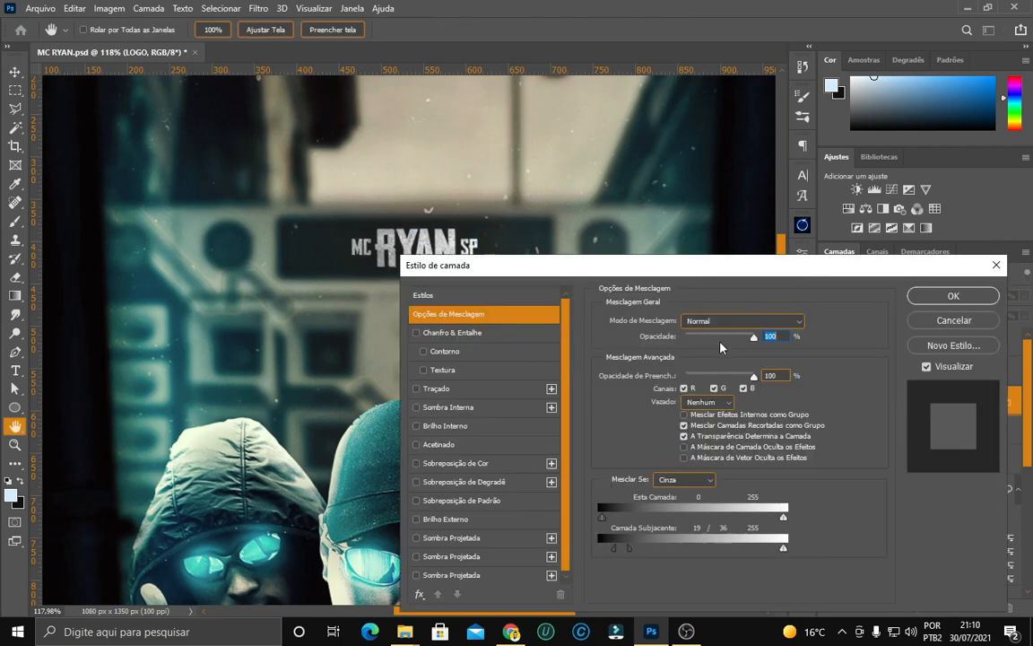
{"action": "left_click_drag", "start_coordinate": [720, 274], "coordinate": [732, 110]}
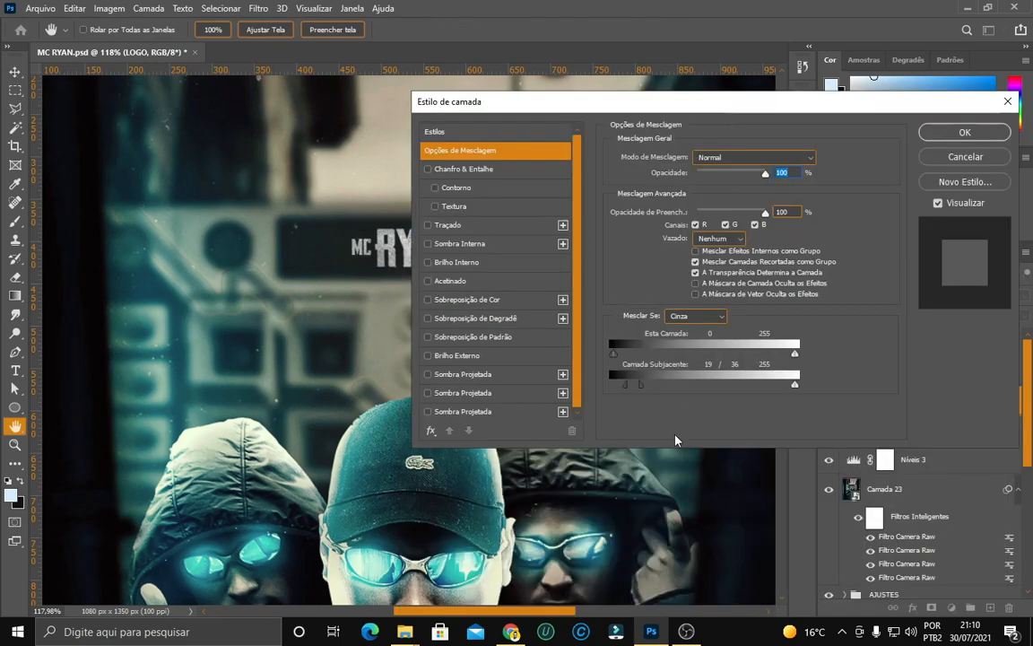
{"action": "key", "text": "alt"}
{"action": "mouse_move", "coordinate": [626, 385]}
{"action": "left_mouse_down"}
{"action": "mouse_move", "coordinate": [614, 381]}
{"action": "mouse_move", "coordinate": [633, 385]}
{"action": "mouse_move", "coordinate": [625, 387]}
{"action": "left_mouse_up"}
{"action": "key", "text": "alt"}
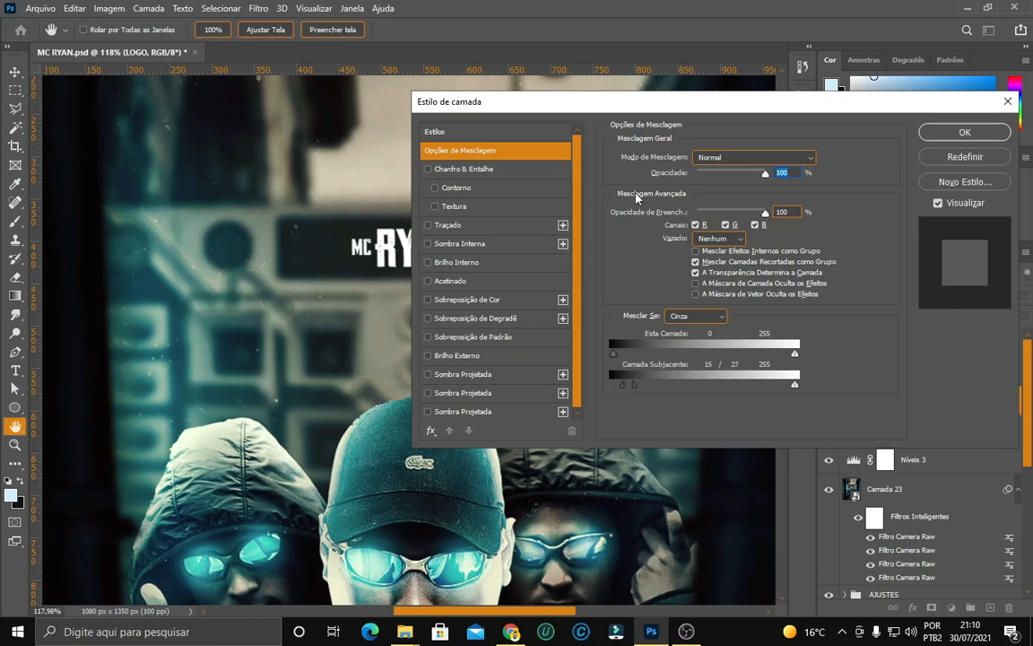
Try the underlying layer's black Blend If values at 26/52 on the logo and cancel the layer style changes.
{"action": "left_click_drag", "start_coordinate": [642, 101], "coordinate": [762, 122]}
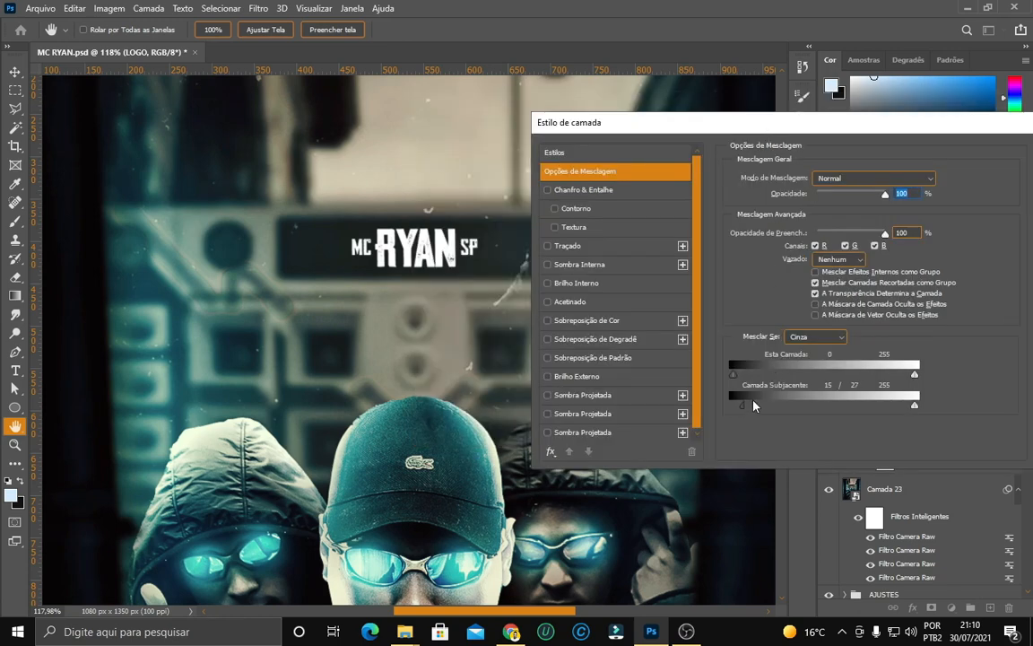
{"action": "mouse_move", "coordinate": [744, 404]}
{"action": "left_mouse_down"}
{"action": "mouse_move", "coordinate": [773, 406]}
{"action": "mouse_move", "coordinate": [753, 406]}
{"action": "left_mouse_up"}
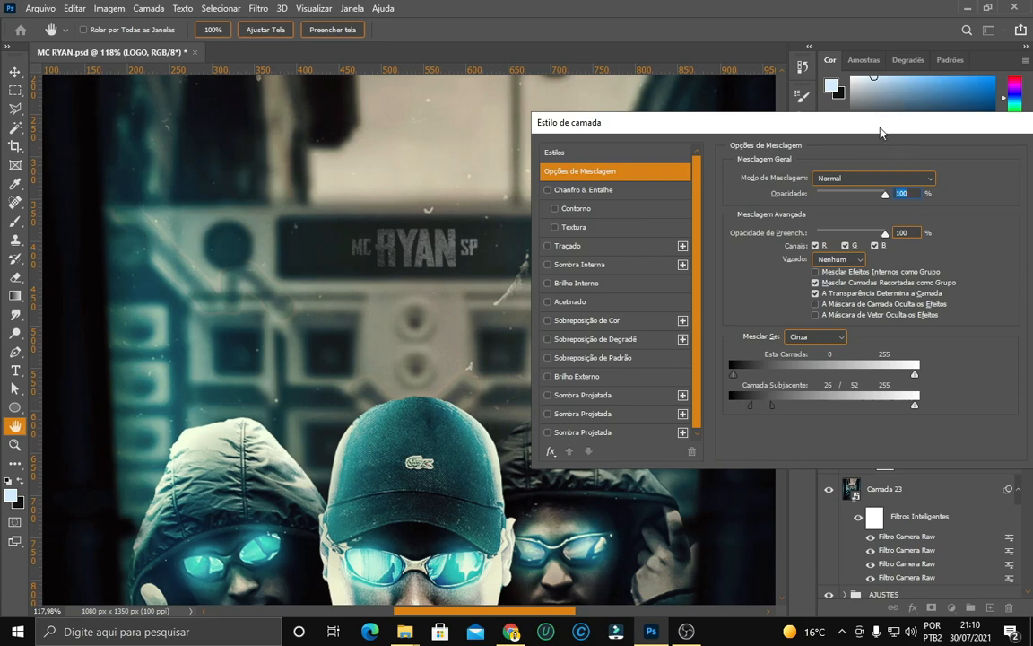
{"action": "left_click_drag", "start_coordinate": [879, 132], "coordinate": [569, 125]}
{"action": "left_click", "coordinate": [792, 170]}
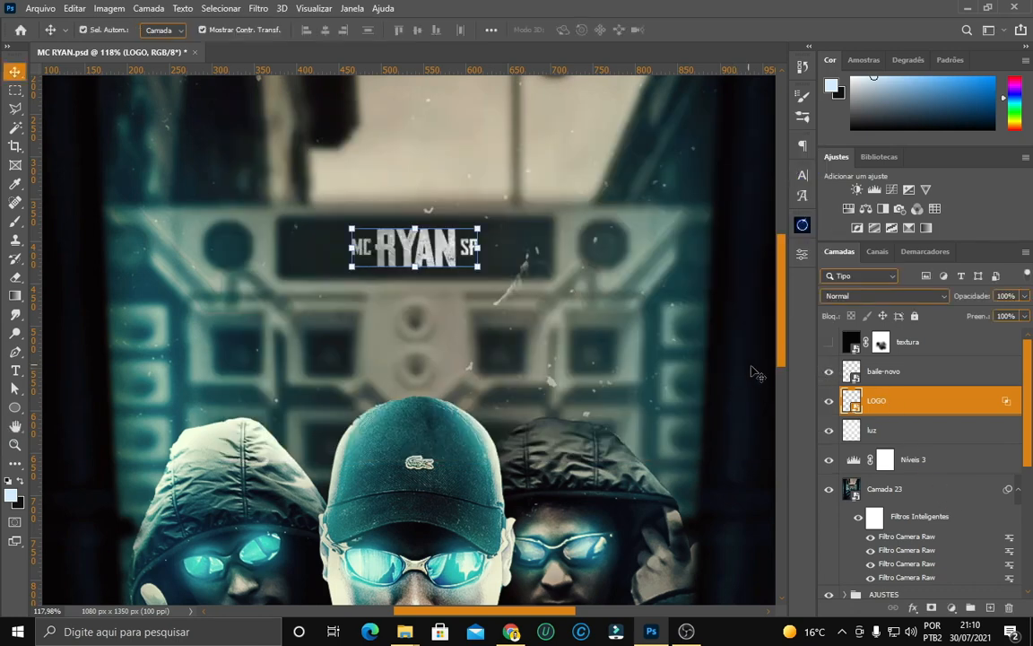
Show the baile-novo and textura layers over the flyer.
{"action": "scroll", "coordinate": [581, 476], "scroll_direction": "down", "scroll_amount": 3}
{"action": "scroll", "coordinate": [581, 489], "scroll_direction": "down", "scroll_amount": 3}
{"action": "scroll", "coordinate": [359, 502], "scroll_direction": "up", "scroll_amount": 5}
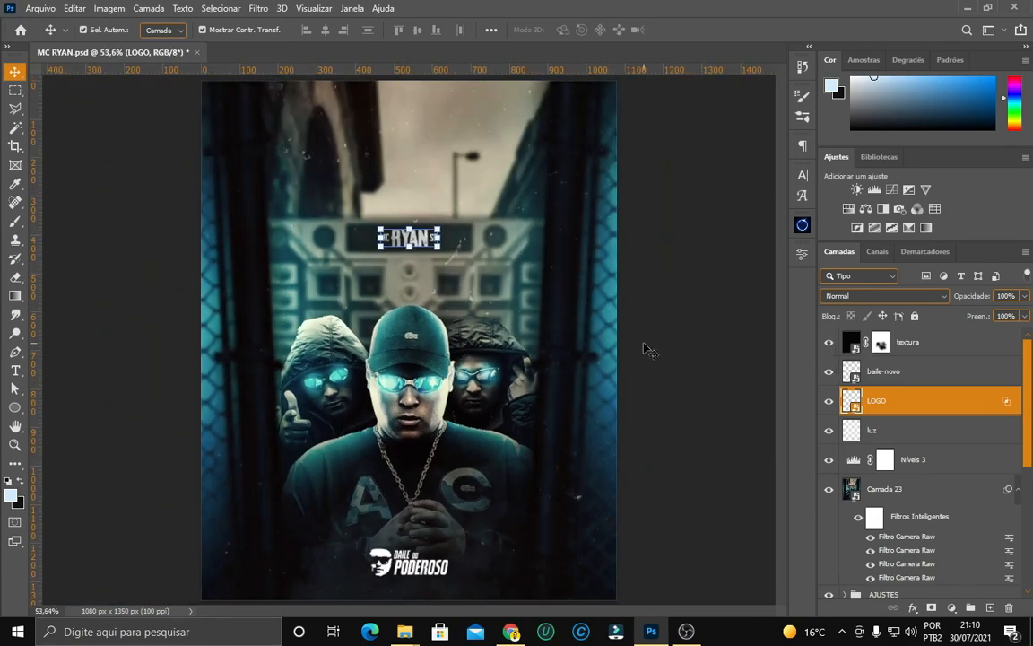
{"action": "scroll", "coordinate": [646, 351], "scroll_direction": "down", "scroll_amount": 2}
Select the textura layer, examine its masked texture across the flyer, and deselect all layers to view the finished artwork.
{"action": "left_click", "coordinate": [945, 348]}
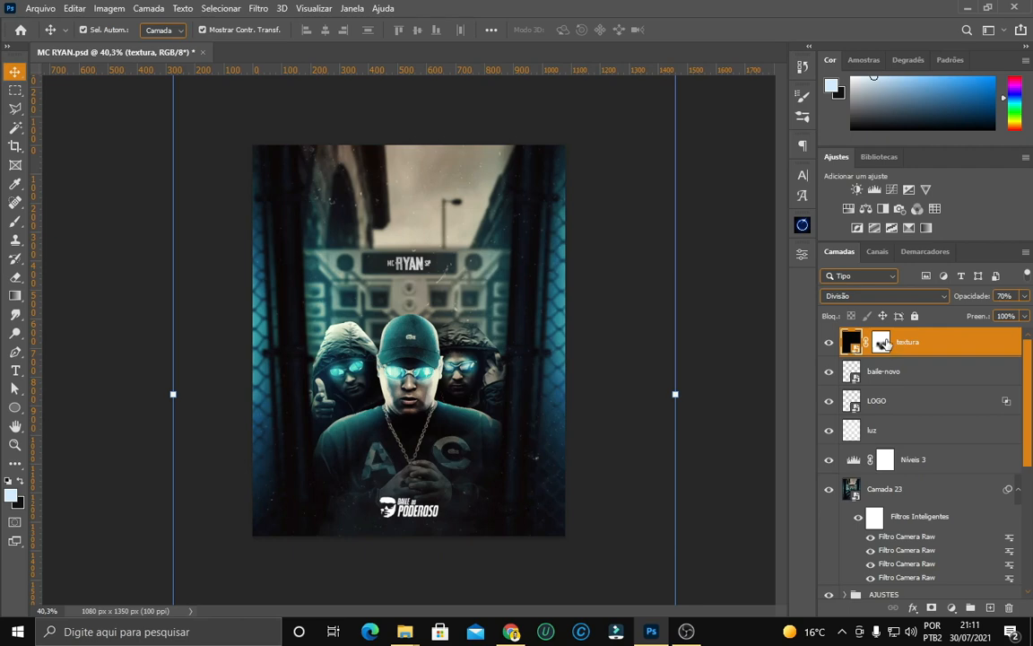
{"action": "left_click", "coordinate": [15, 219]}
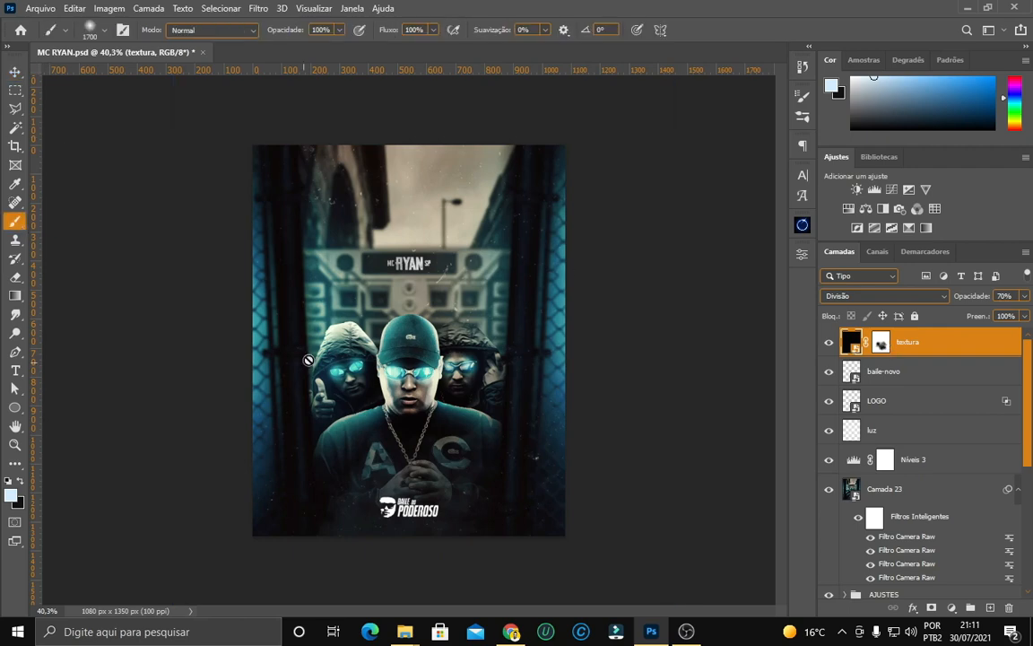
{"action": "scroll", "coordinate": [313, 395], "scroll_direction": "up", "scroll_amount": 3}
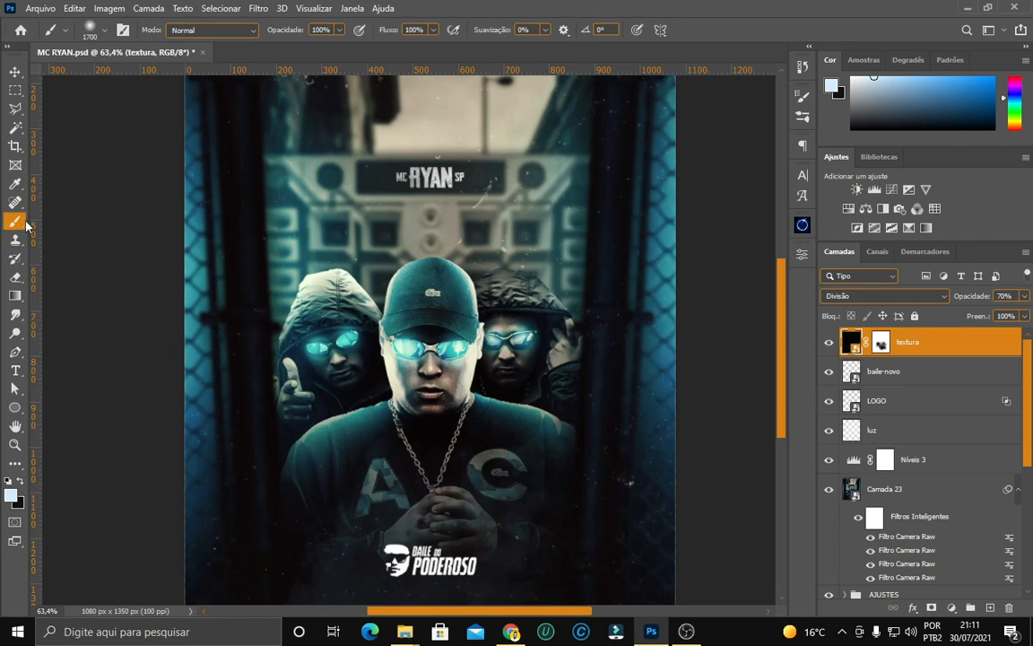
{"action": "scroll", "coordinate": [611, 380], "scroll_direction": "down", "scroll_amount": 3}
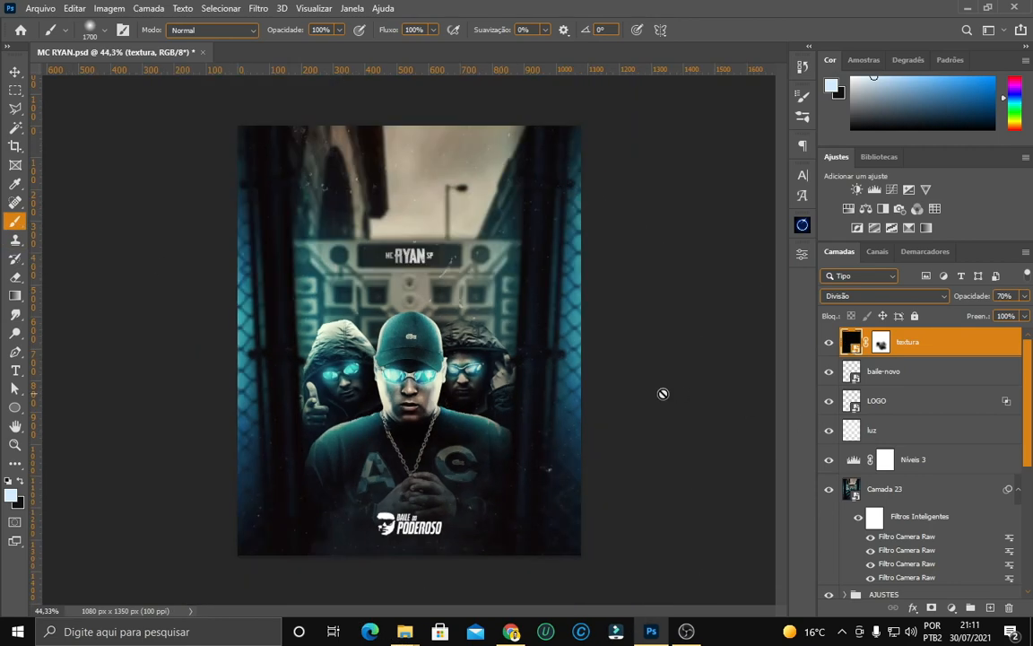
{"action": "scroll", "coordinate": [662, 392], "scroll_direction": "up", "scroll_amount": 1}
{"action": "left_click", "coordinate": [15, 71]}
{"action": "scroll", "coordinate": [599, 427], "scroll_direction": "down", "scroll_amount": 2}
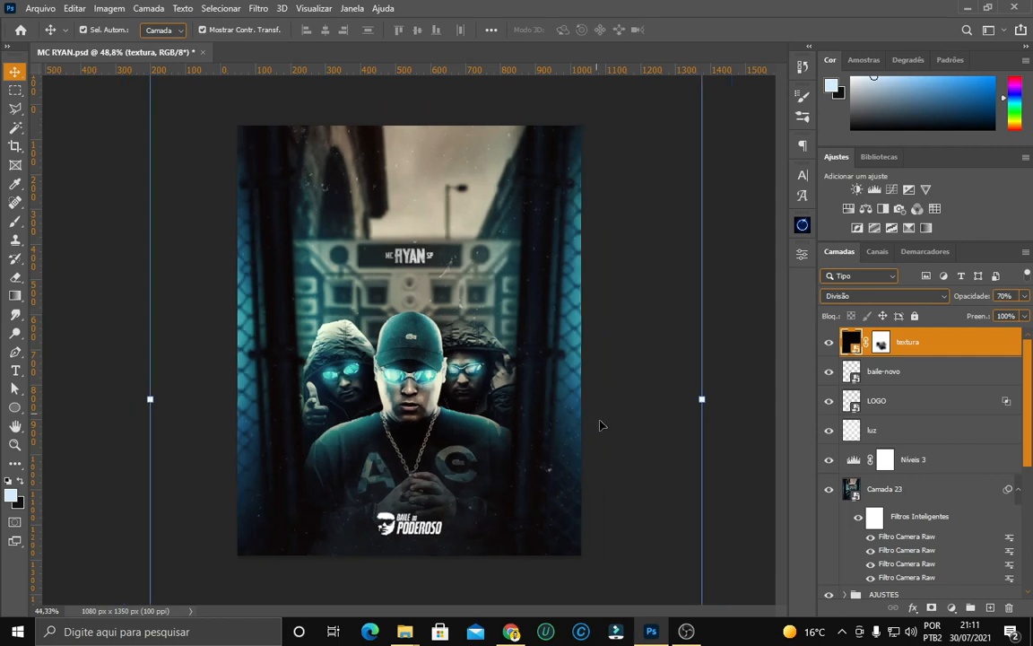
{"action": "left_click", "coordinate": [698, 451]}
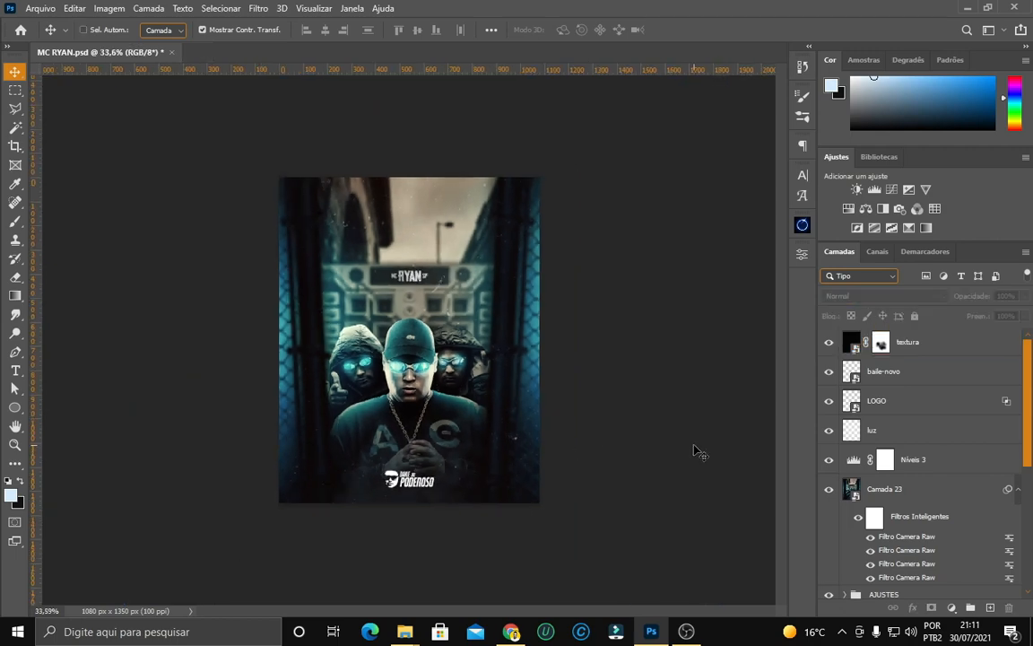
{"action": "scroll", "coordinate": [698, 451], "scroll_direction": "up", "scroll_amount": 2}
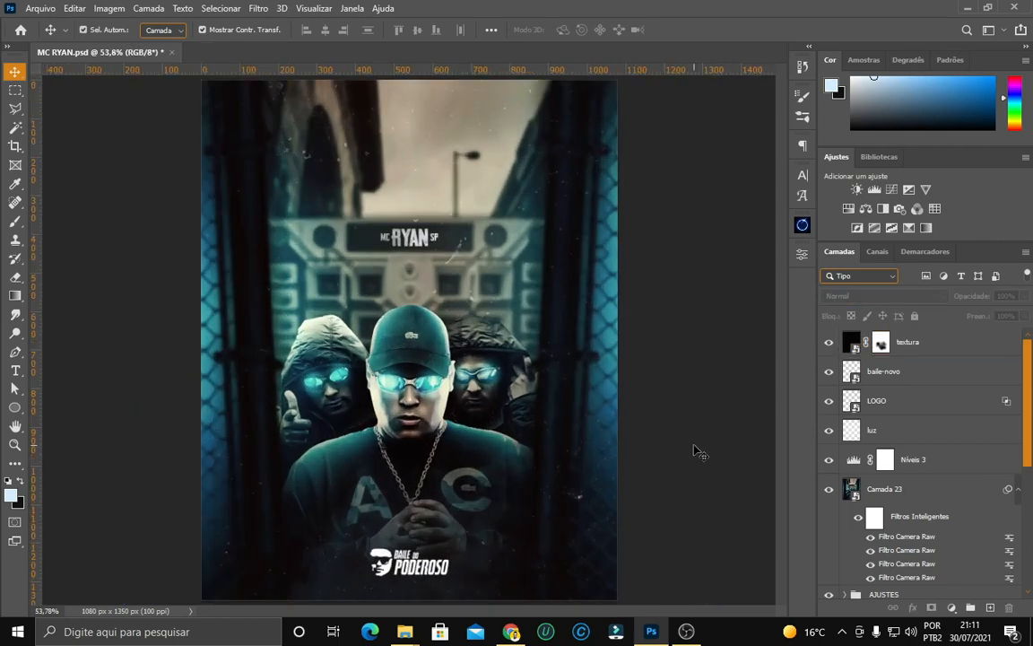